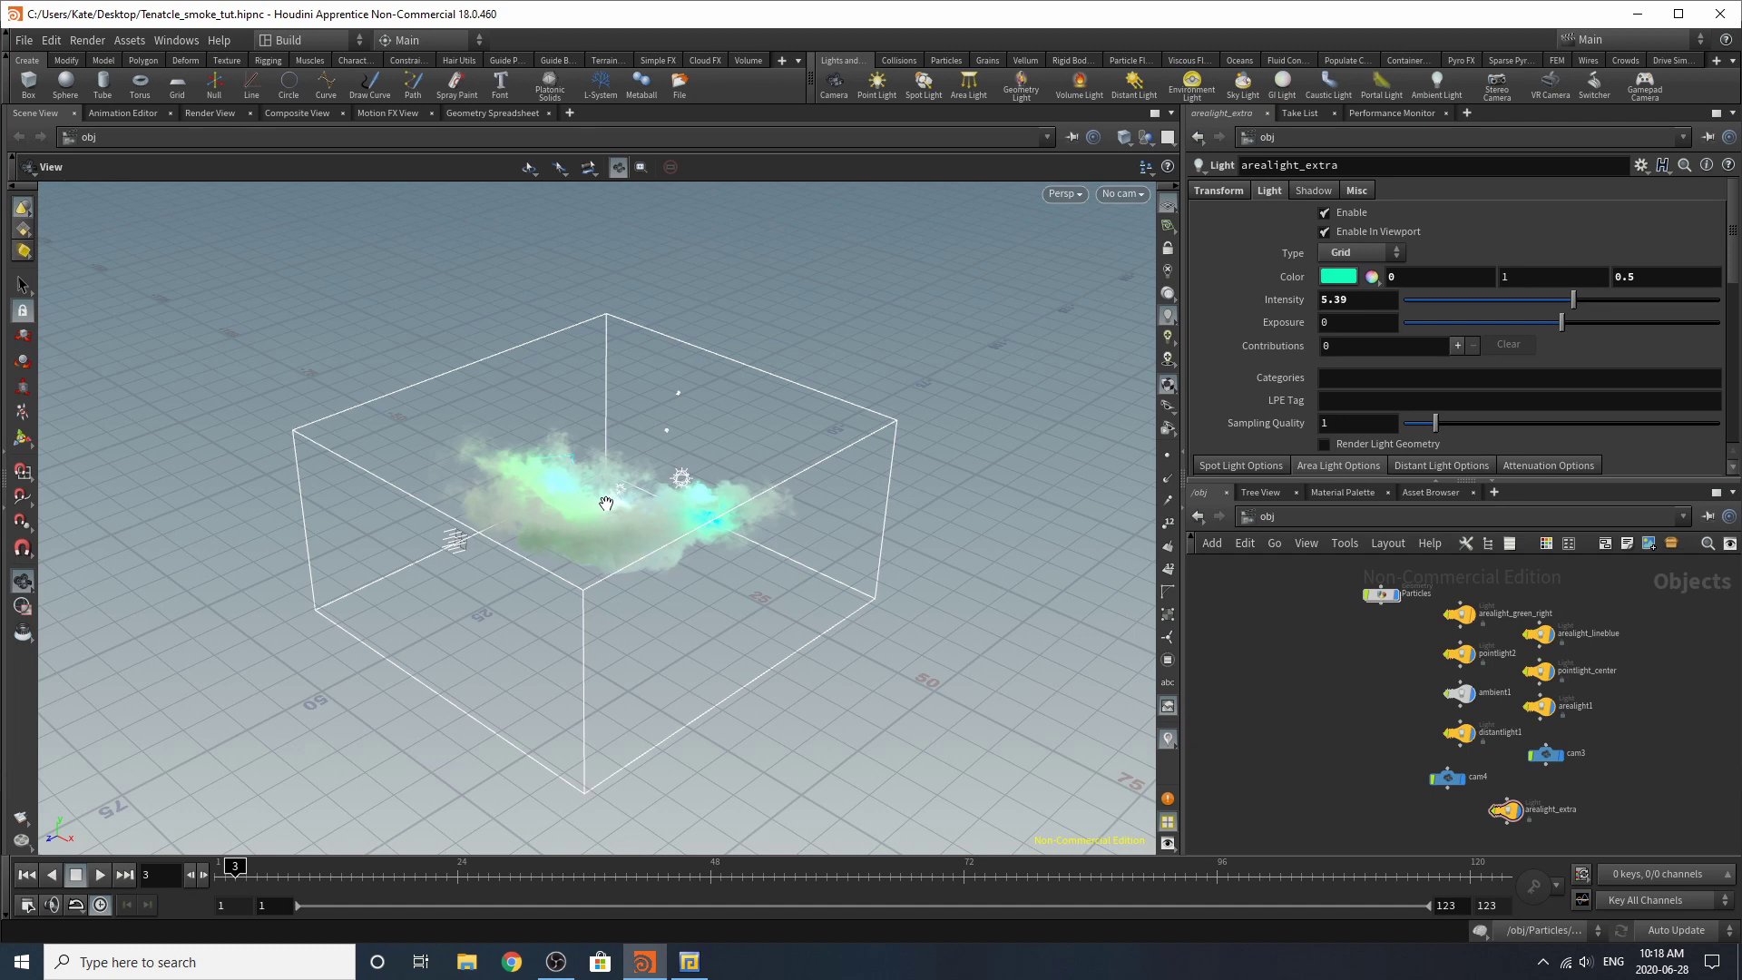
Step: Inspect the lit smoke cloud from several angles, both close up and from farther away
{"action": "left_click_drag", "start_coordinate": [749, 548], "coordinate": [368, 519]}
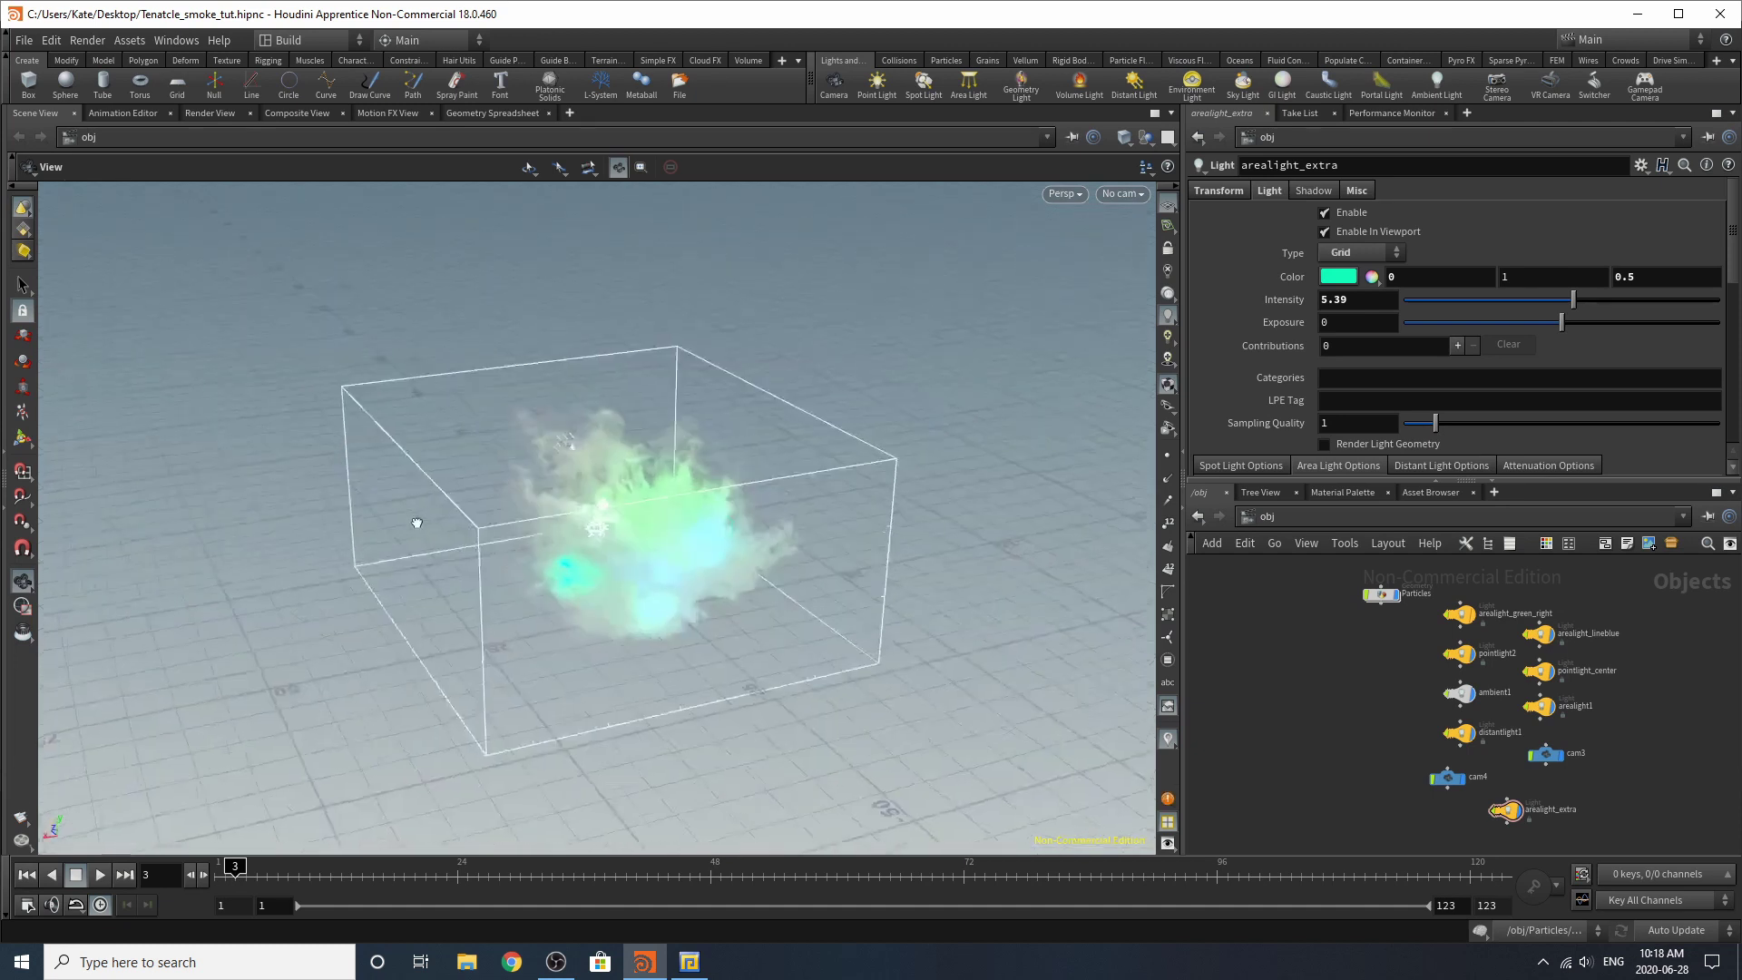
{"action": "scroll", "coordinate": [797, 536], "scroll_direction": "up", "scroll_amount": 10}
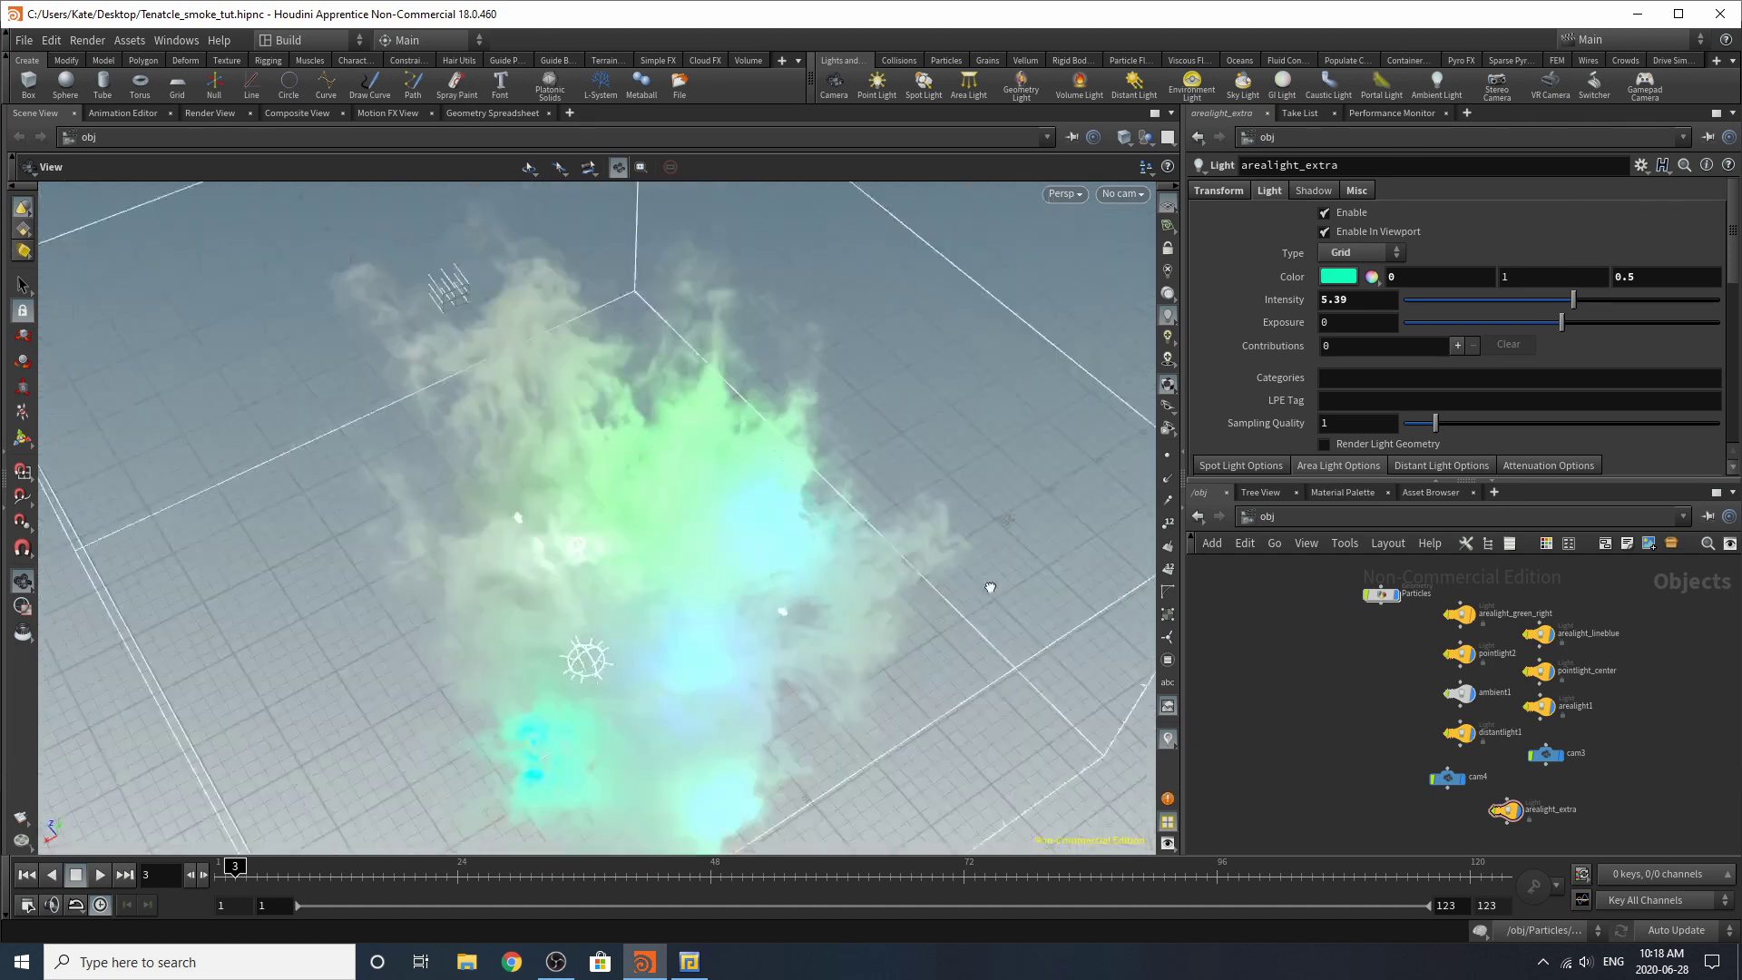
{"action": "scroll", "coordinate": [979, 536], "scroll_direction": "down", "scroll_amount": 5}
{"action": "left_click_drag", "start_coordinate": [979, 536], "coordinate": [828, 592]}
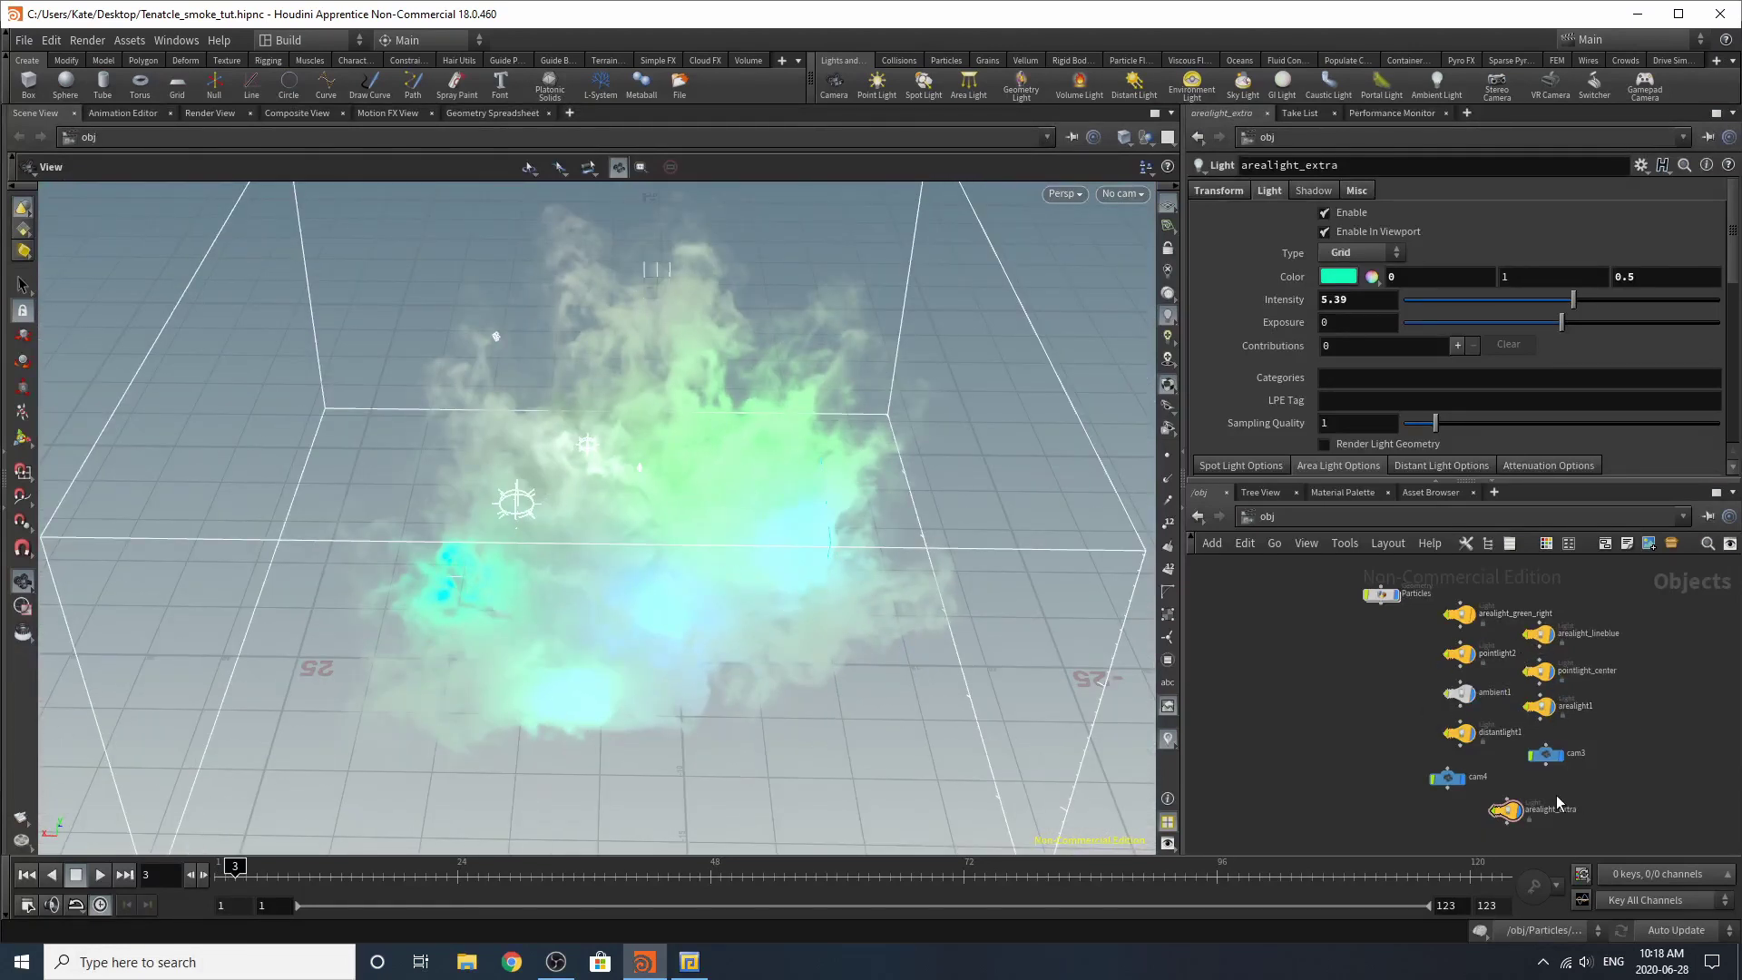
Step: Nudge the cam4 and Particles nodes in the object network, and go inside the Particles geometry
{"action": "left_click_drag", "start_coordinate": [1450, 779], "coordinate": [1455, 778]}
{"action": "left_click", "coordinate": [1461, 781]}
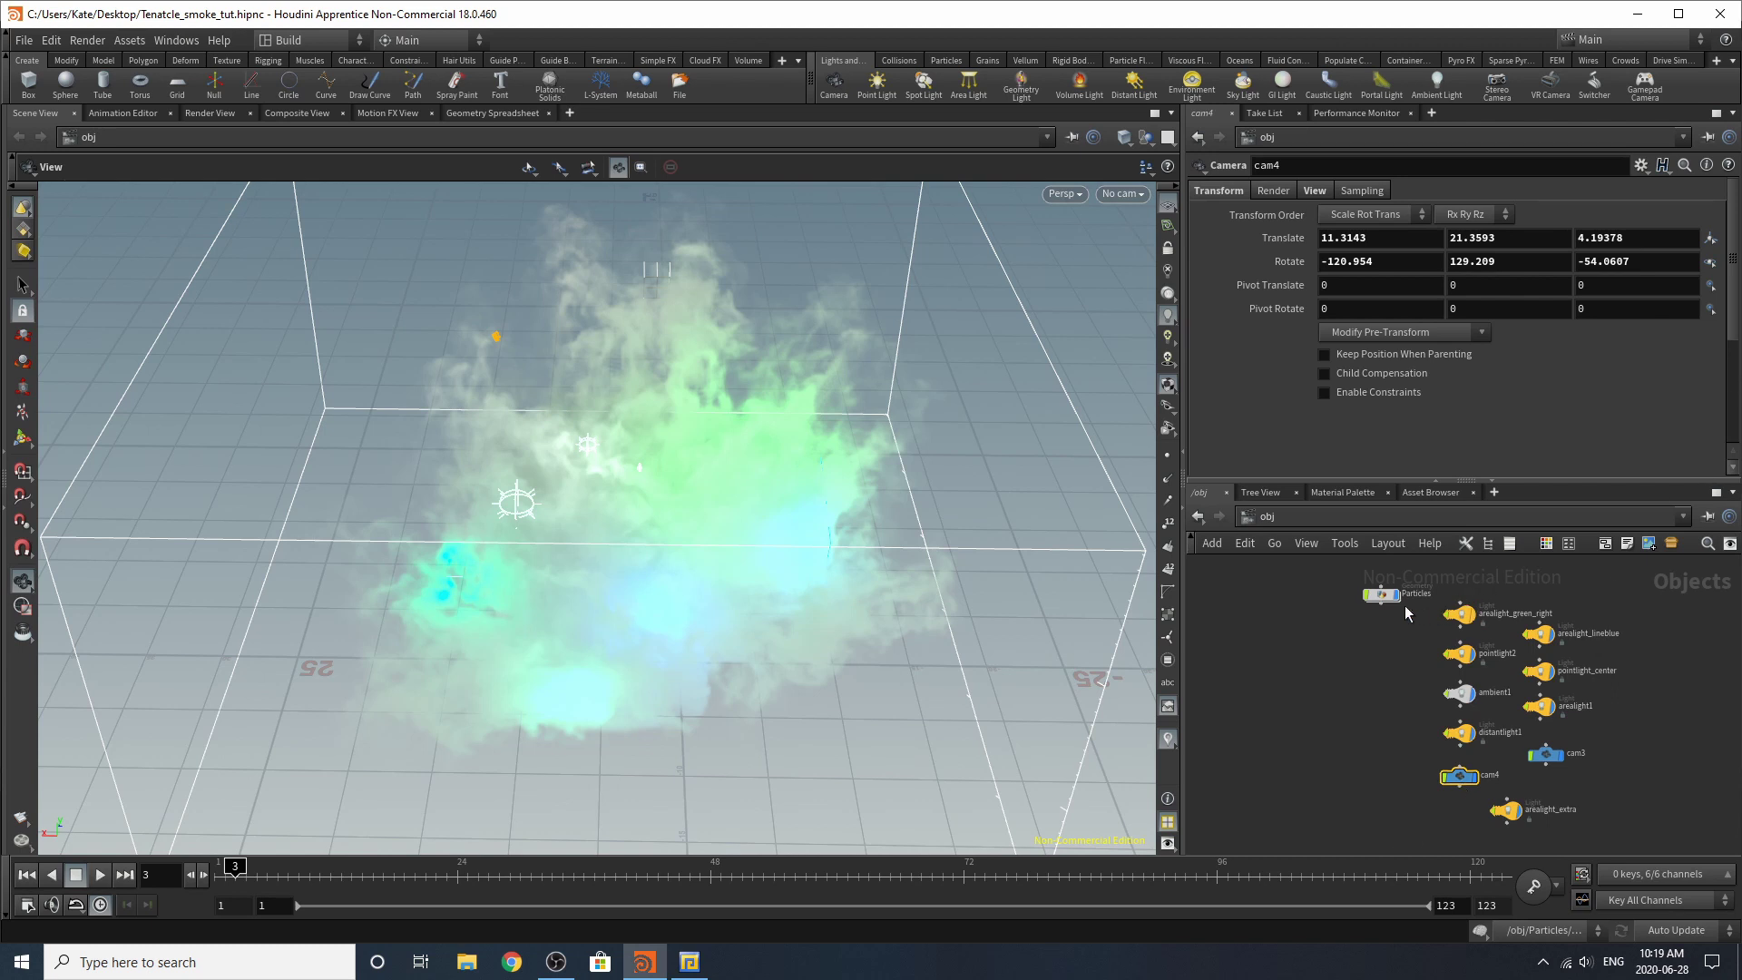
{"action": "left_click_drag", "start_coordinate": [1386, 596], "coordinate": [1378, 637]}
{"action": "scroll", "coordinate": [1378, 638], "scroll_direction": "up", "scroll_amount": 3}
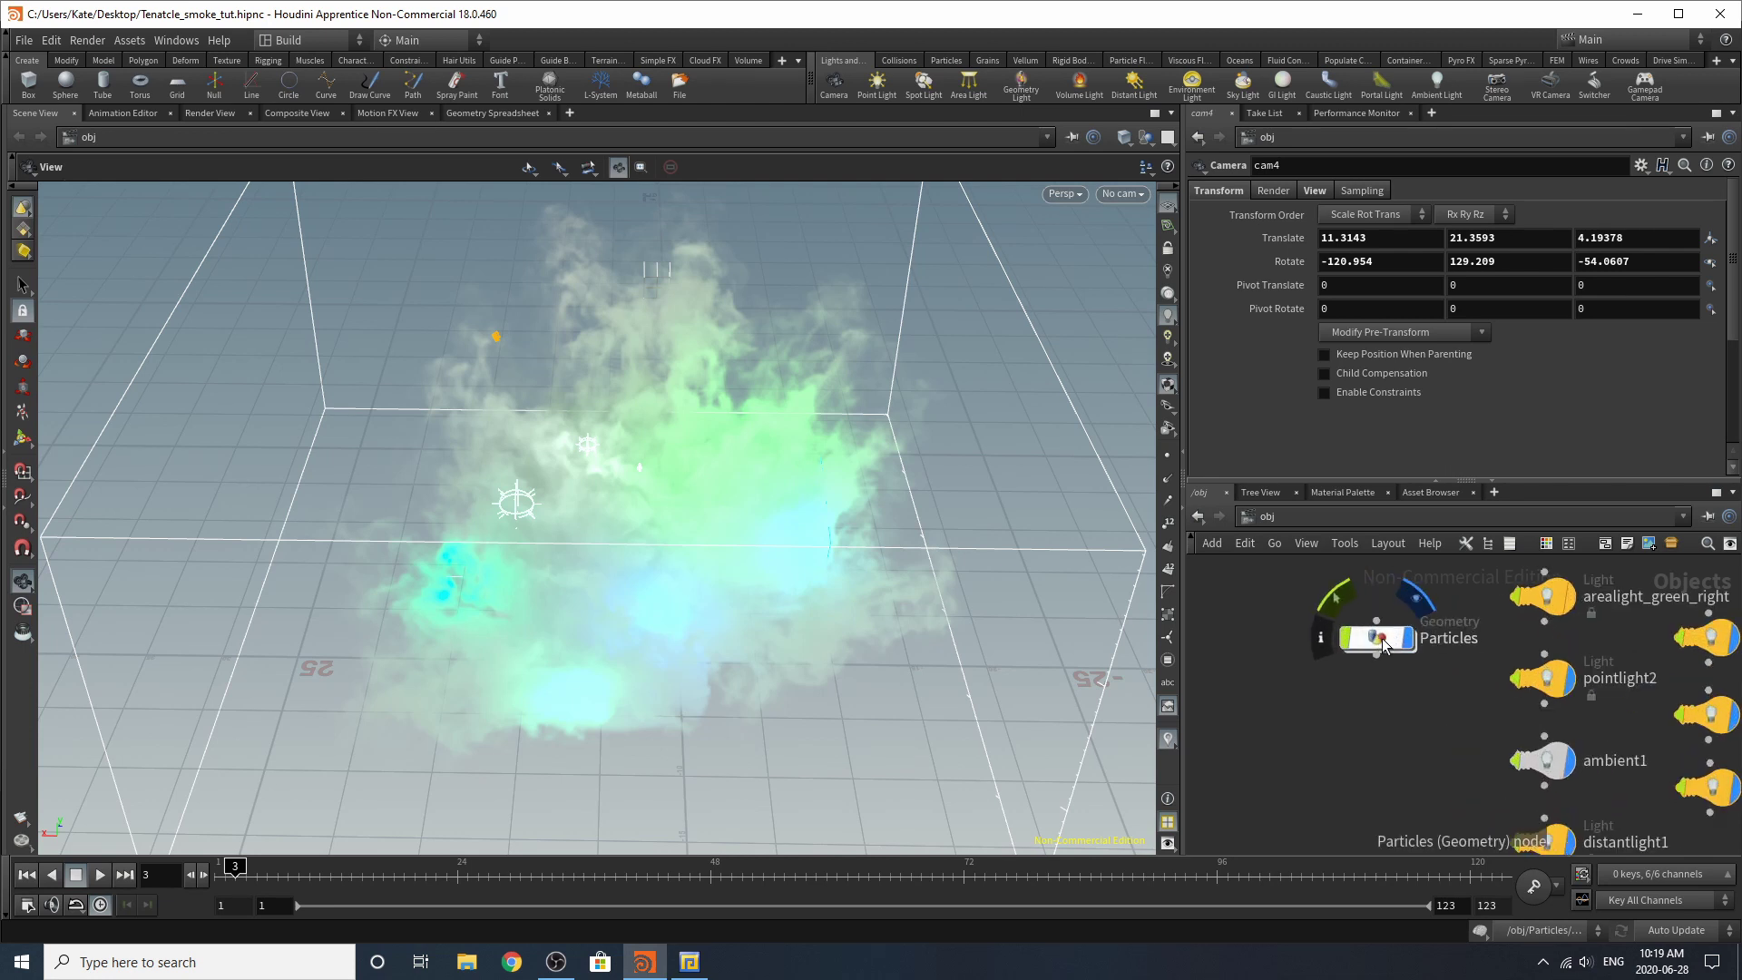
{"action": "double_click", "coordinate": [1381, 639]}
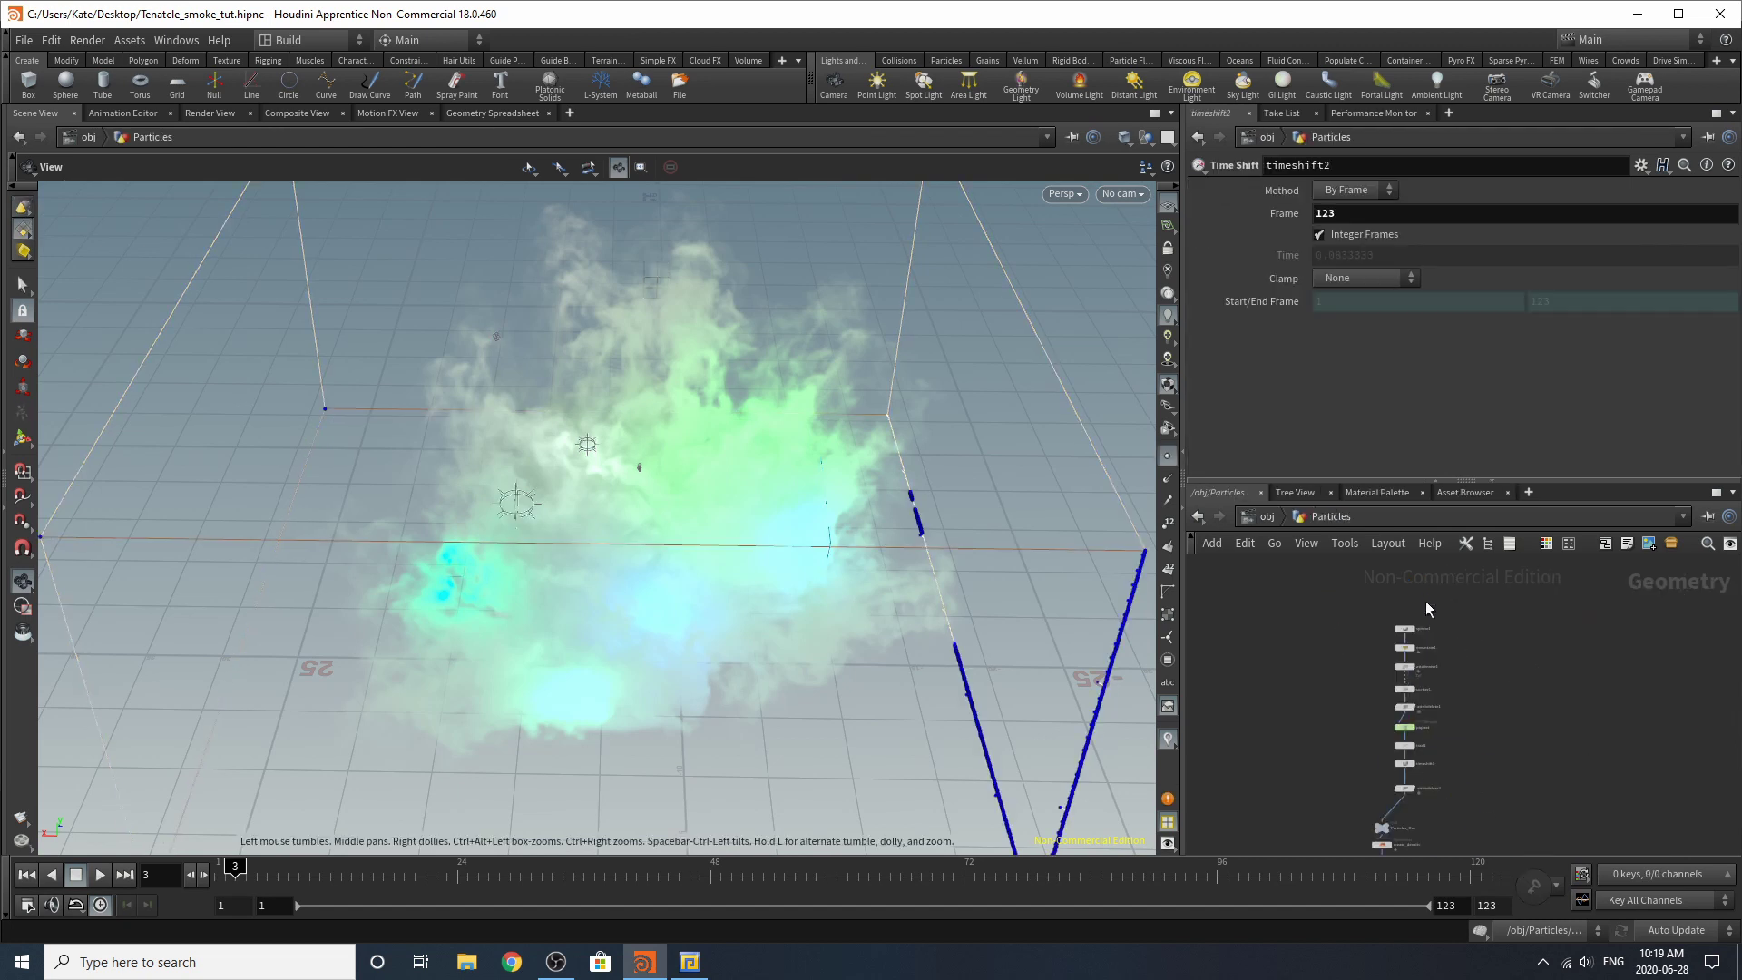
Step: Display and select the sphere1 node, frame it in the viewport and inspect its flattened shape
{"action": "scroll", "coordinate": [1424, 632], "scroll_direction": "up", "scroll_amount": 3}
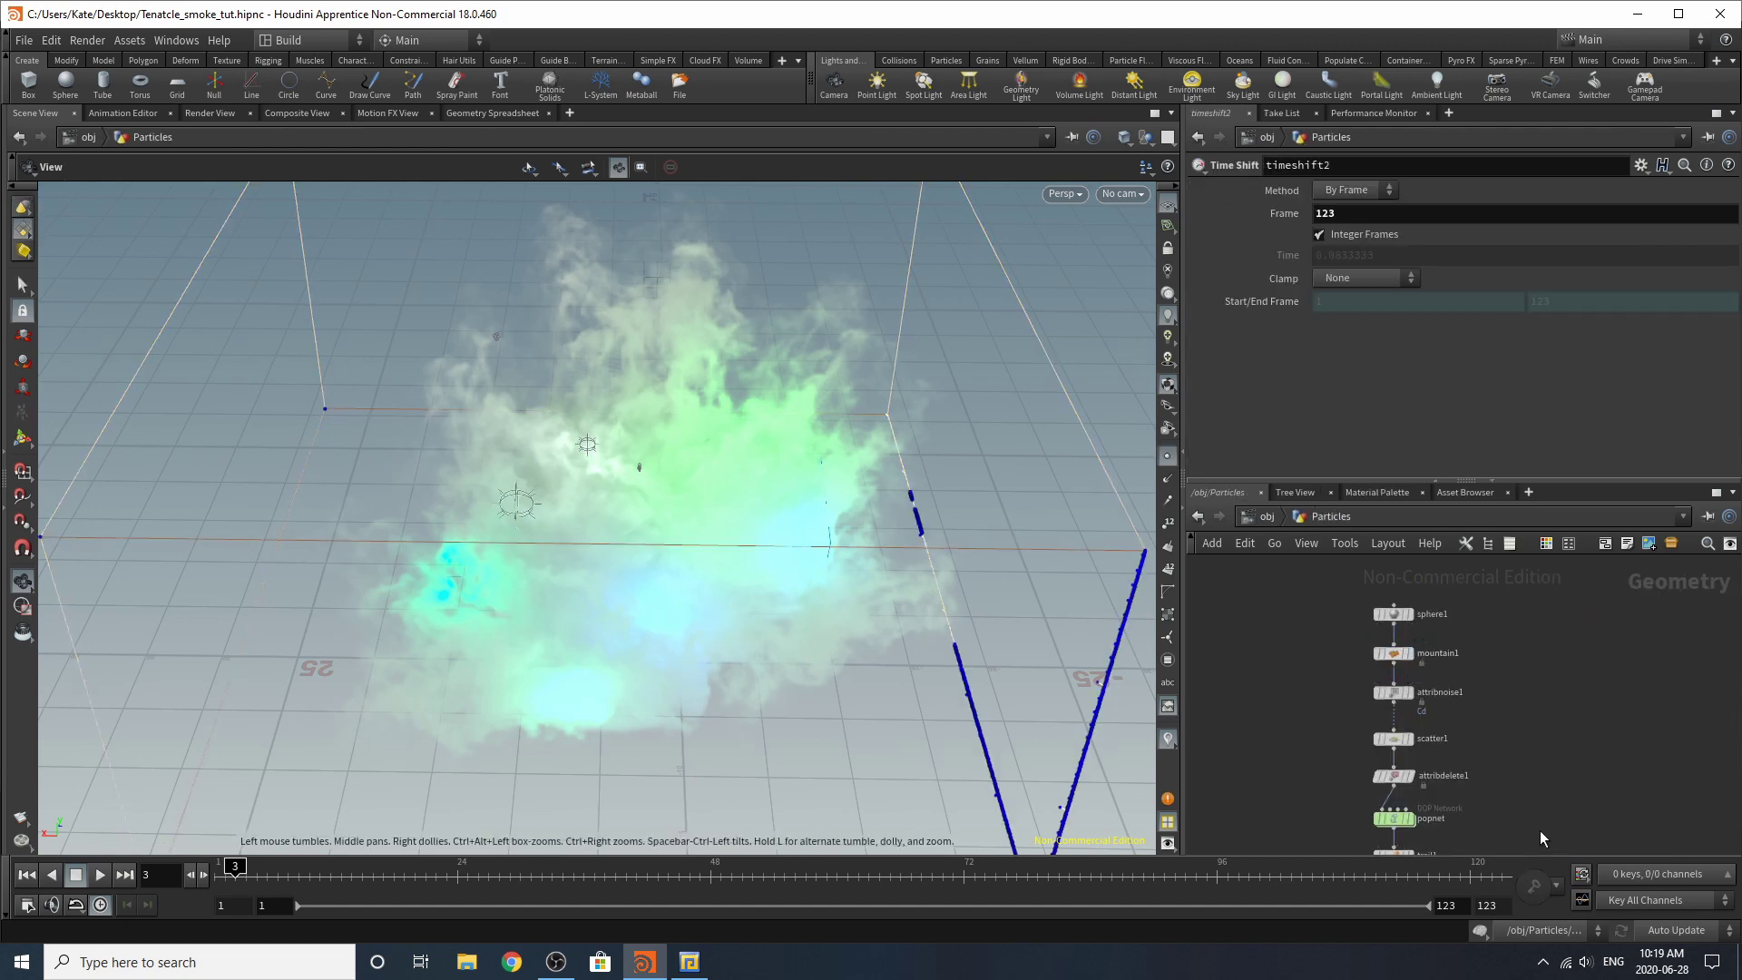
{"action": "scroll", "coordinate": [1499, 737], "scroll_direction": "up", "scroll_amount": 2}
{"action": "left_click", "coordinate": [1454, 654]}
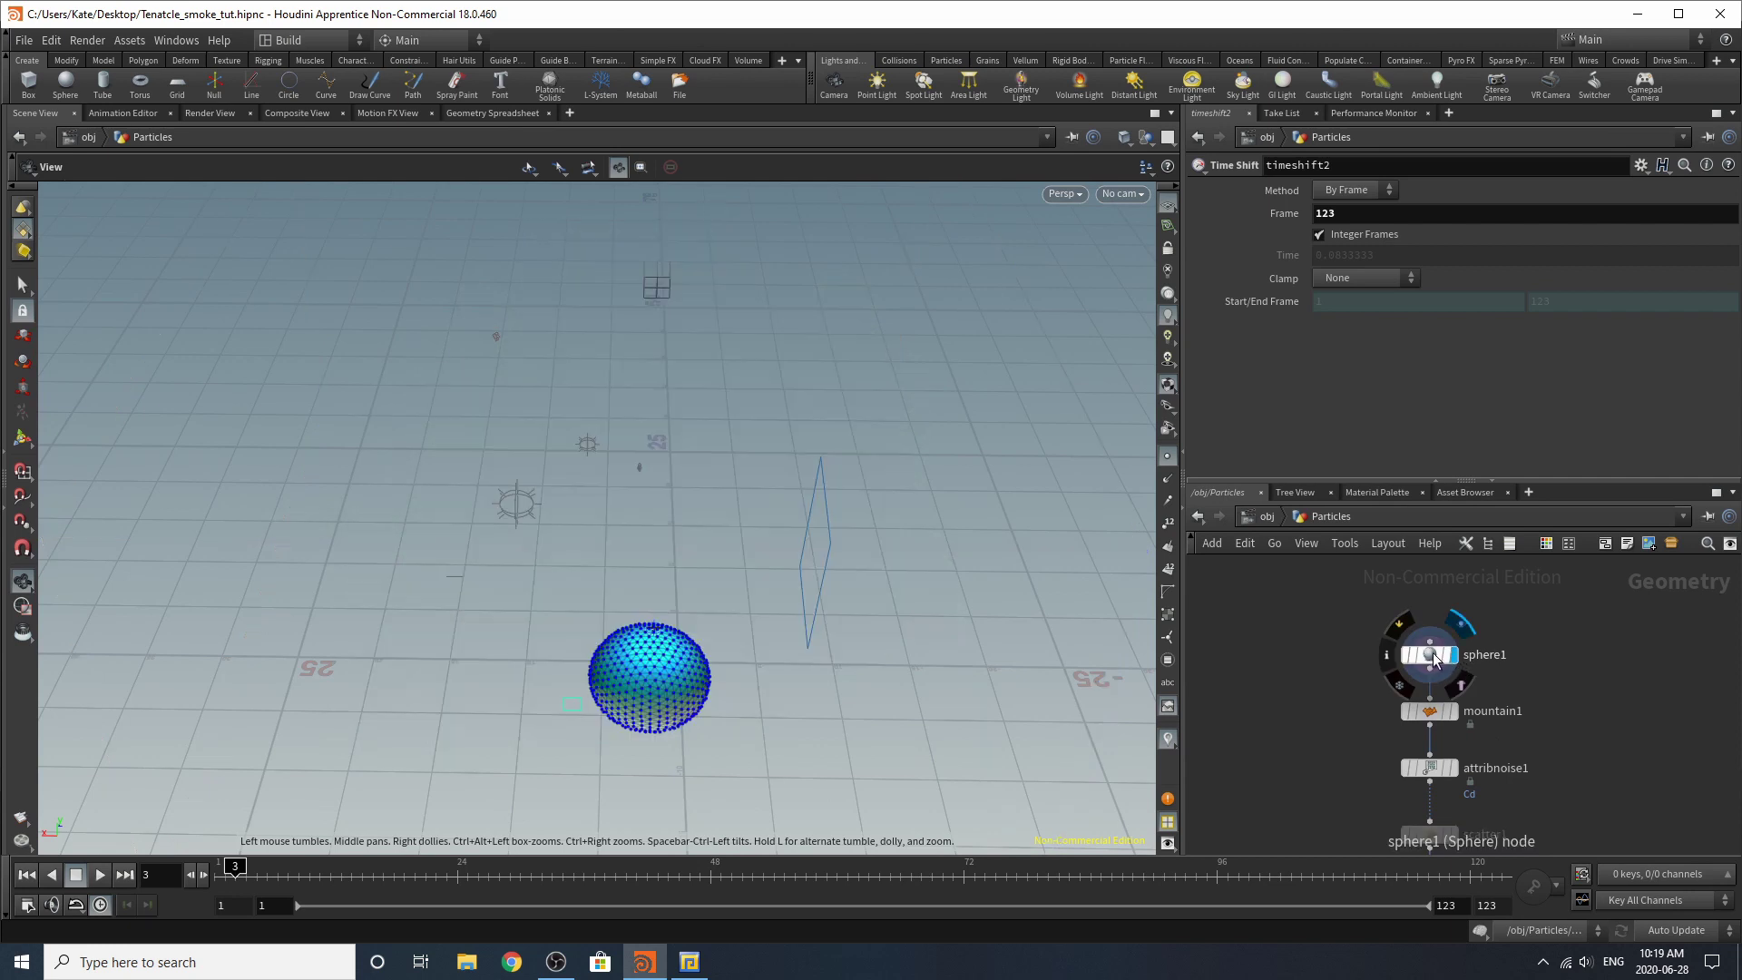
{"action": "left_click", "coordinate": [1433, 656]}
{"action": "key", "text": "g"}
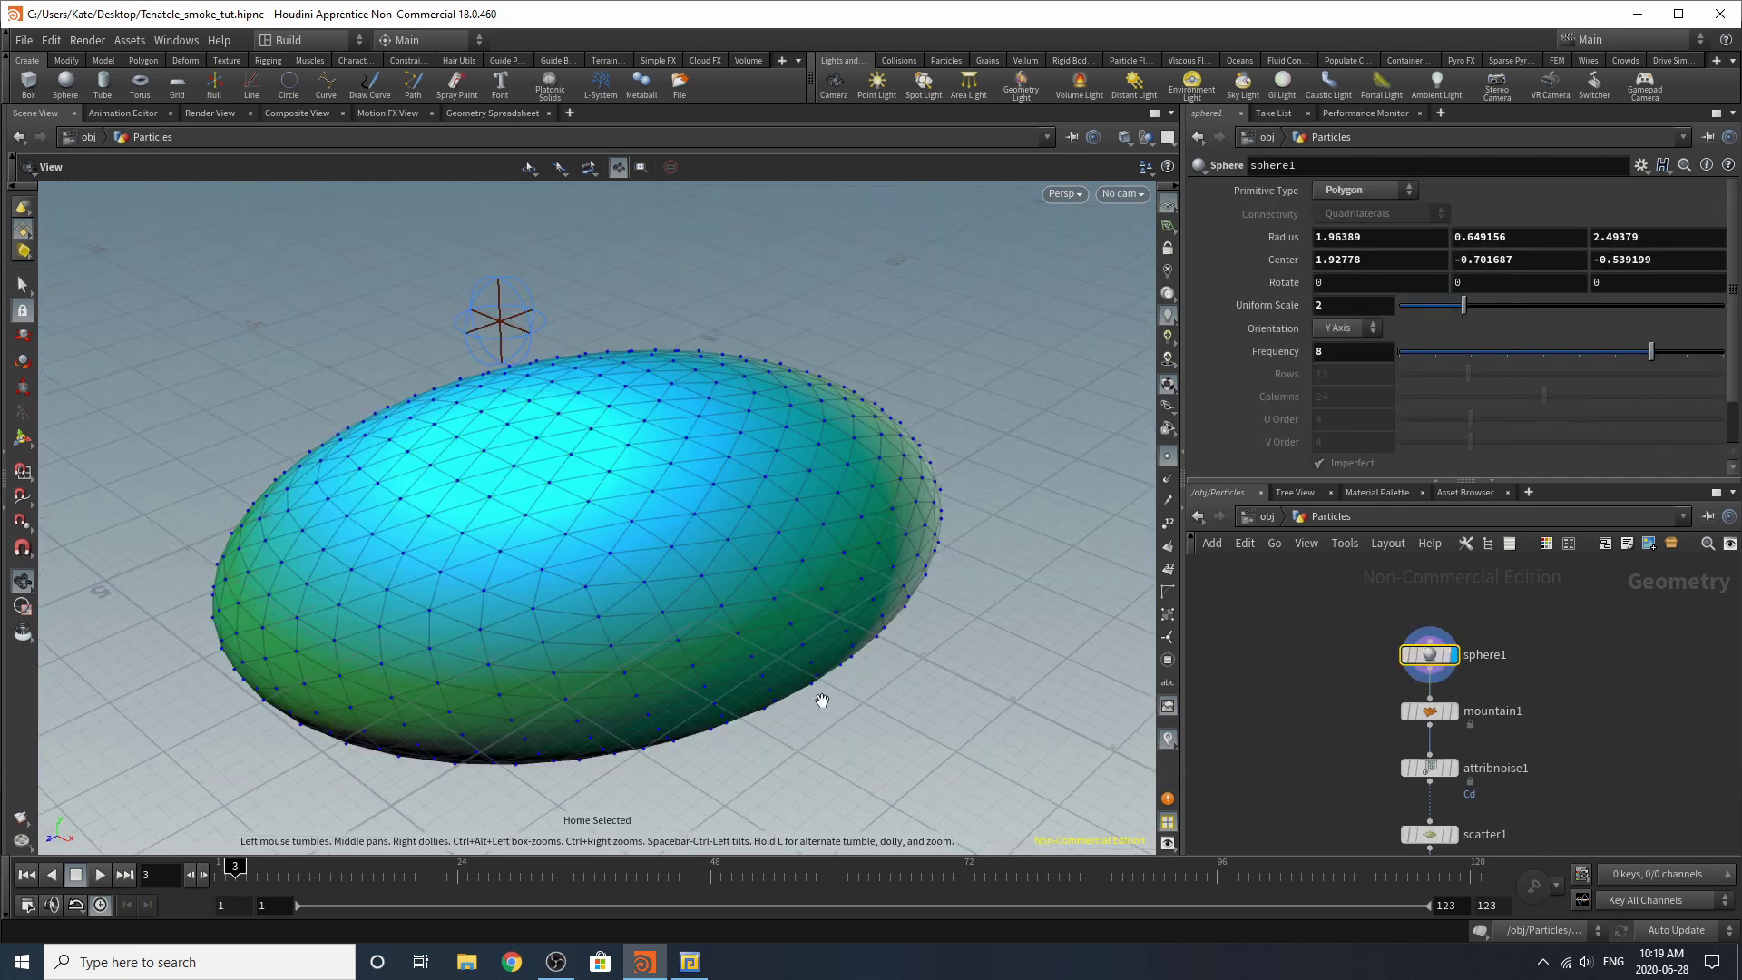
{"action": "left_click_drag", "start_coordinate": [797, 686], "coordinate": [820, 568]}
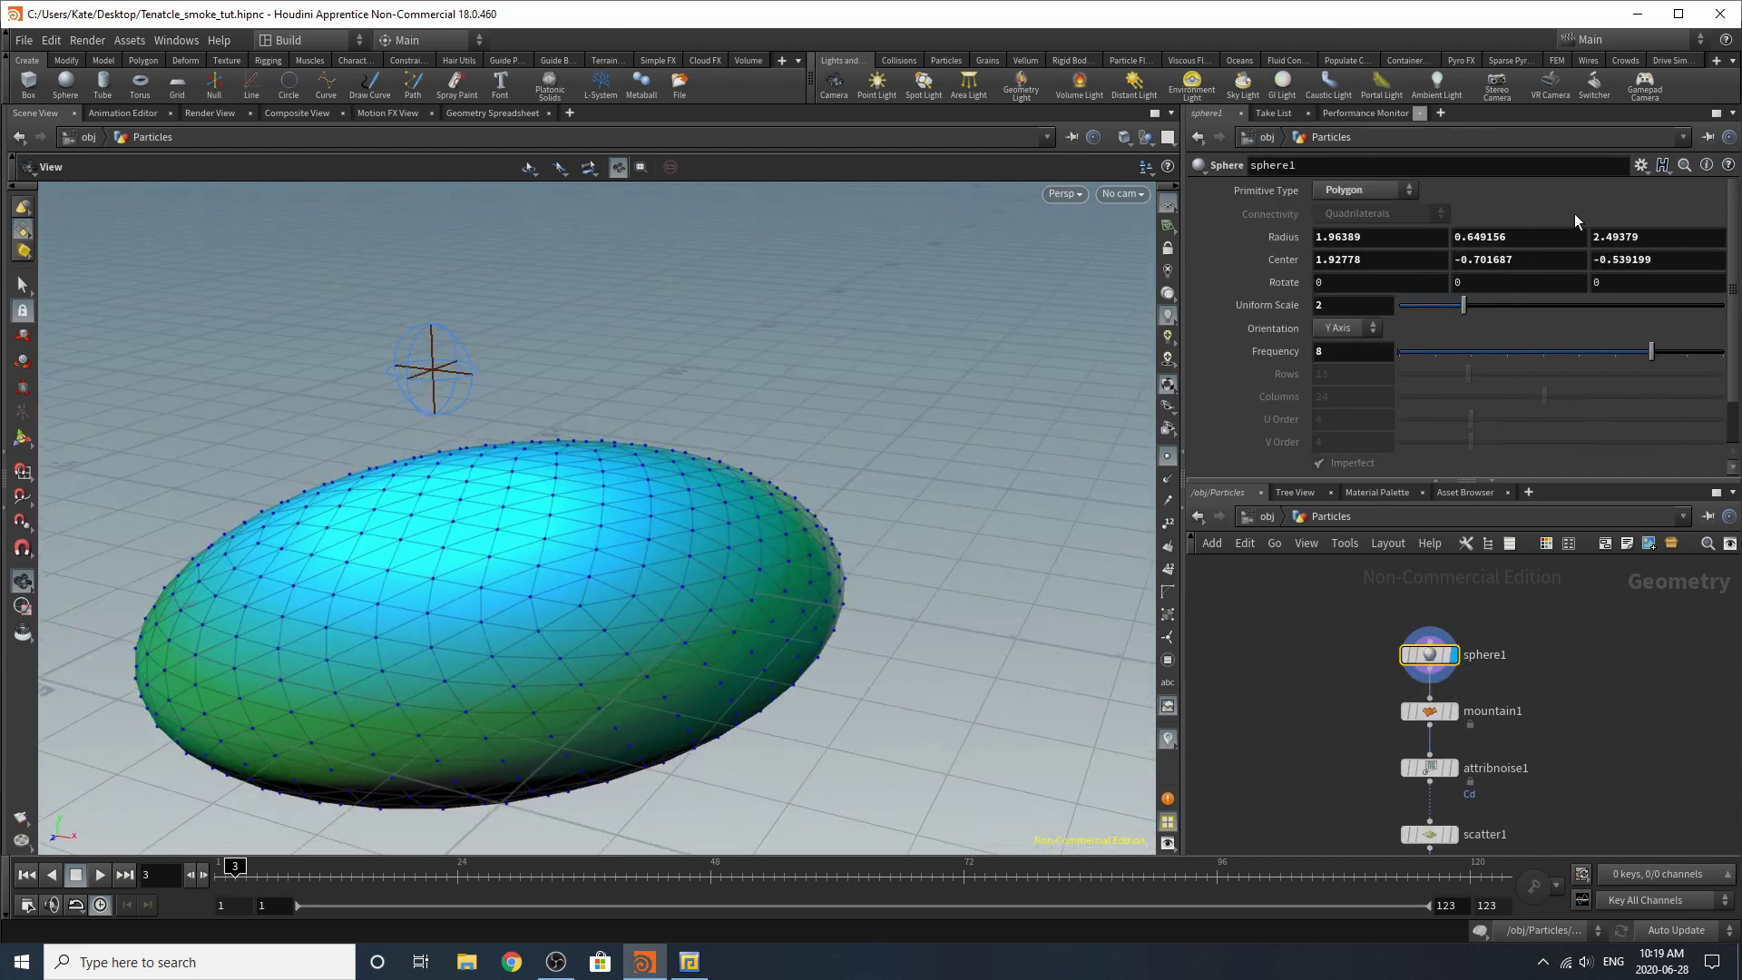
{"action": "left_click_drag", "start_coordinate": [901, 610], "coordinate": [658, 581]}
Step: Switch the viewport to headlight-only lighting and view the flattened sphere side-on
{"action": "left_click", "coordinate": [1167, 315]}
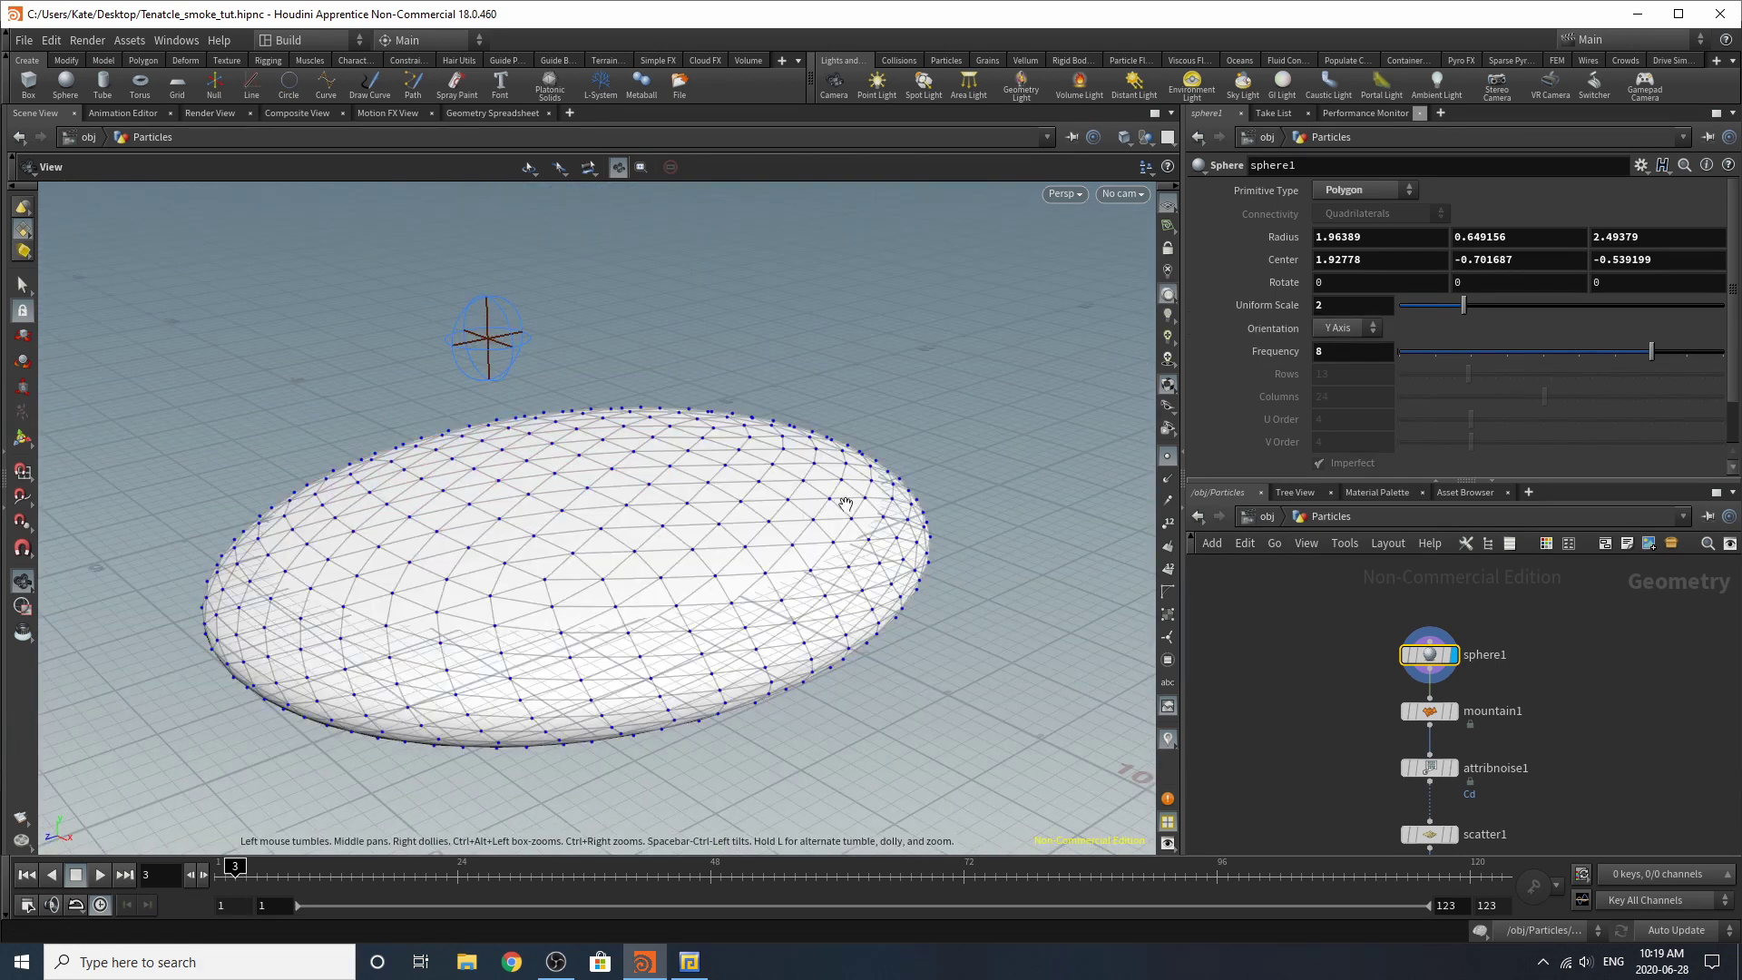
{"action": "left_click_drag", "start_coordinate": [884, 536], "coordinate": [1125, 272]}
{"action": "left_click_drag", "start_coordinate": [1147, 213], "coordinate": [1036, 294]}
{"action": "left_click_drag", "start_coordinate": [721, 432], "coordinate": [681, 388]}
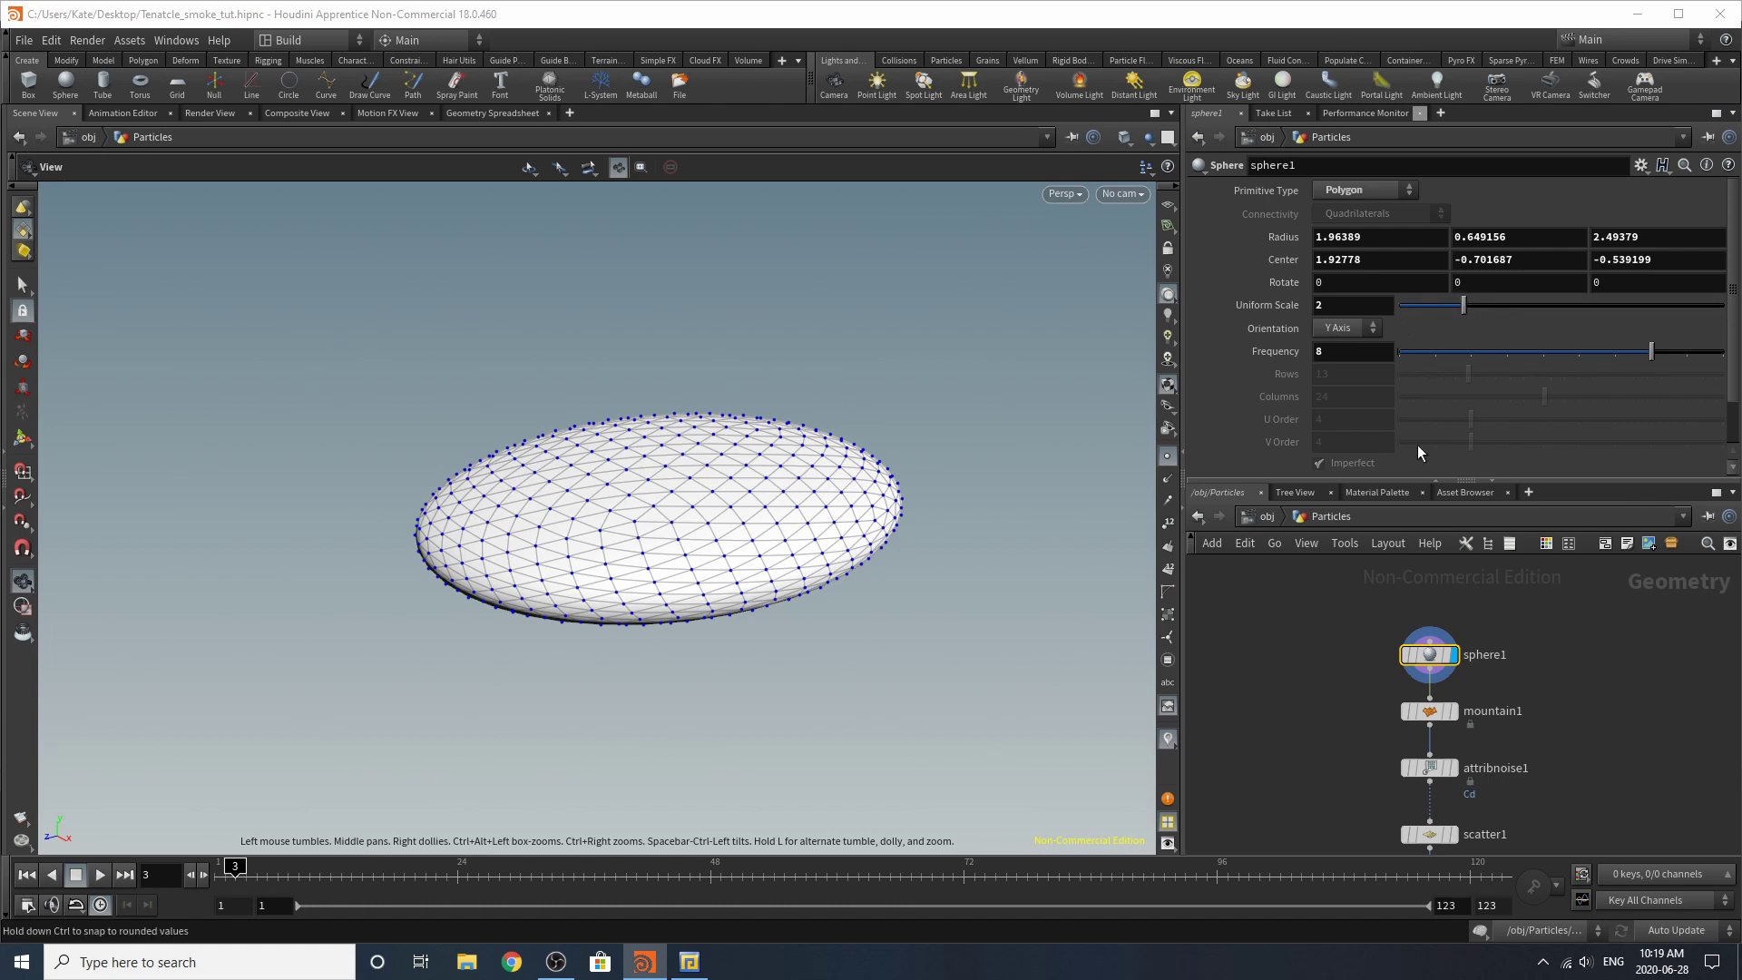
Step: Display mountain1 and attribnoise1 in turn, and review the noise node's remap, distribution and fractal settings
{"action": "left_click", "coordinate": [1435, 713]}
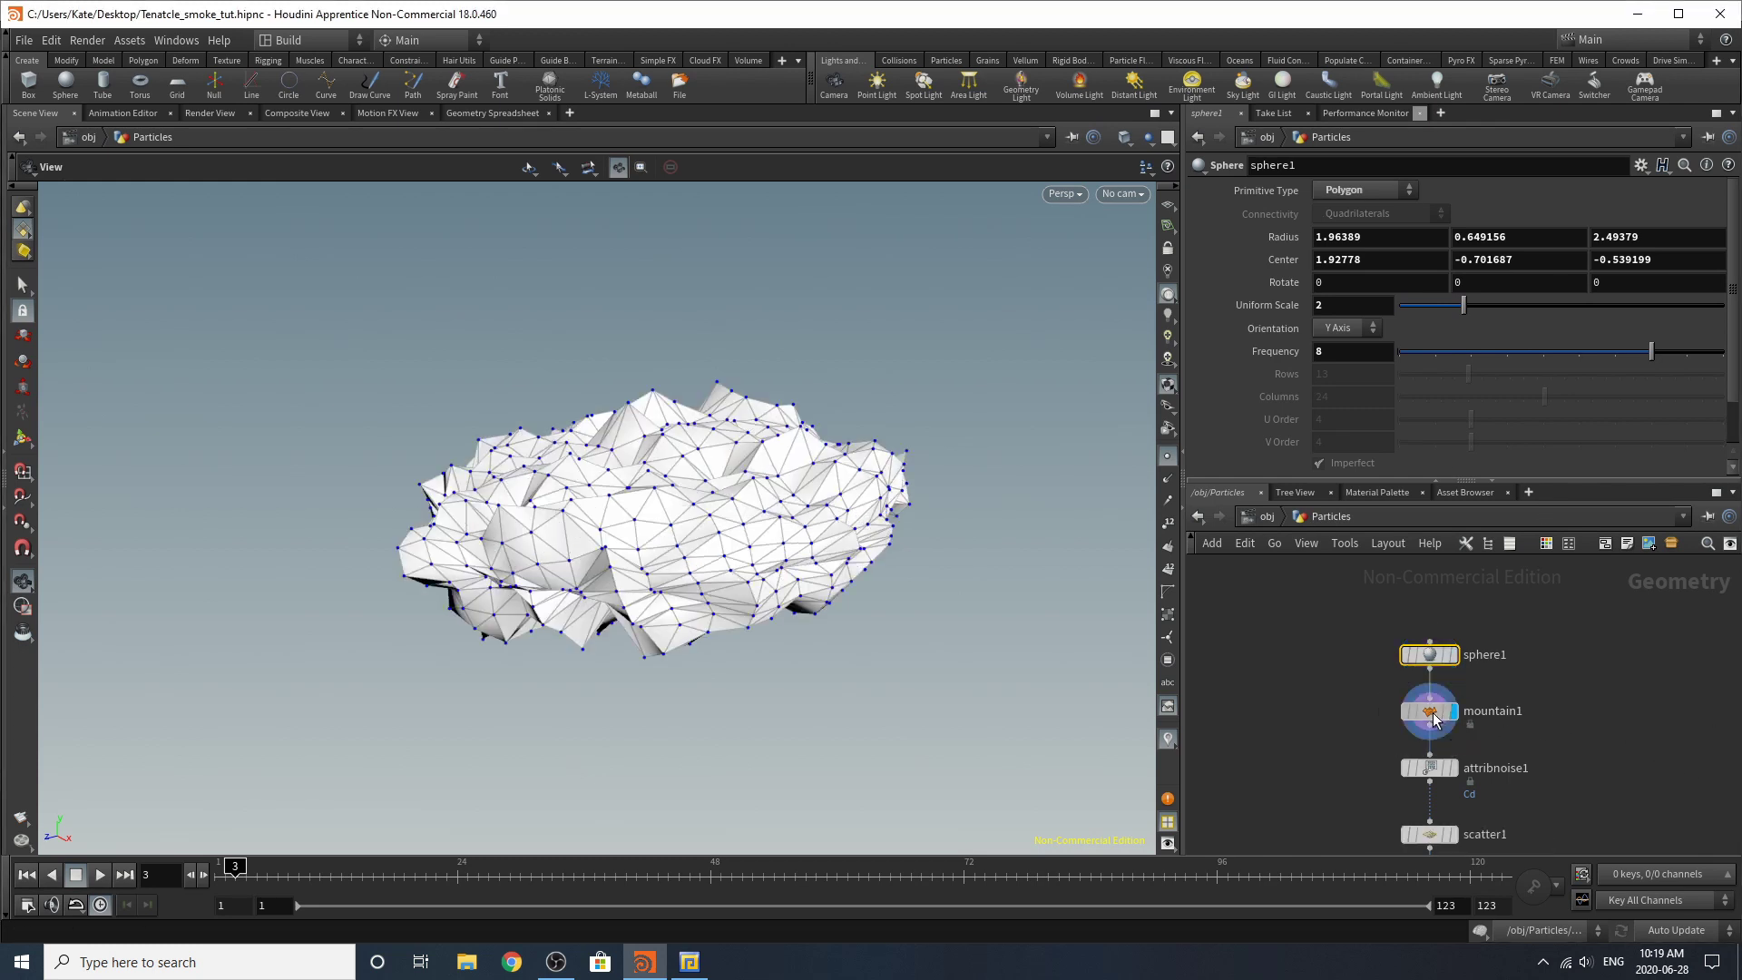
{"action": "left_click", "coordinate": [1433, 767]}
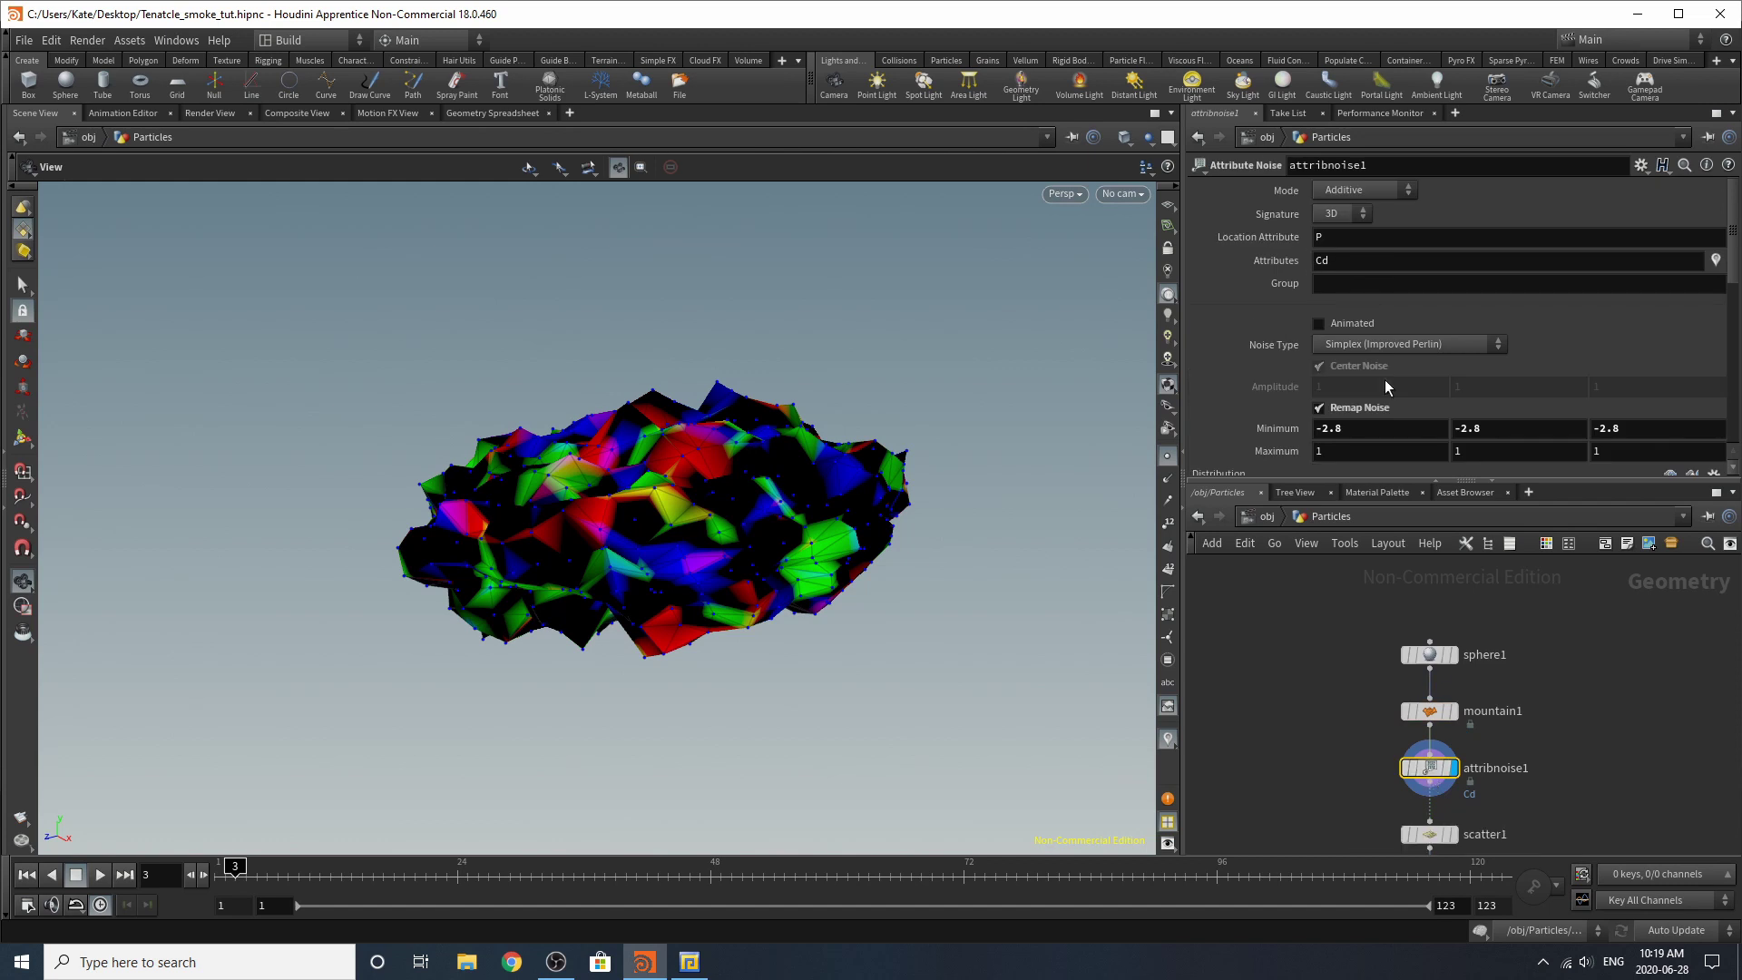
{"action": "scroll", "coordinate": [1493, 358], "scroll_direction": "down", "scroll_amount": 10}
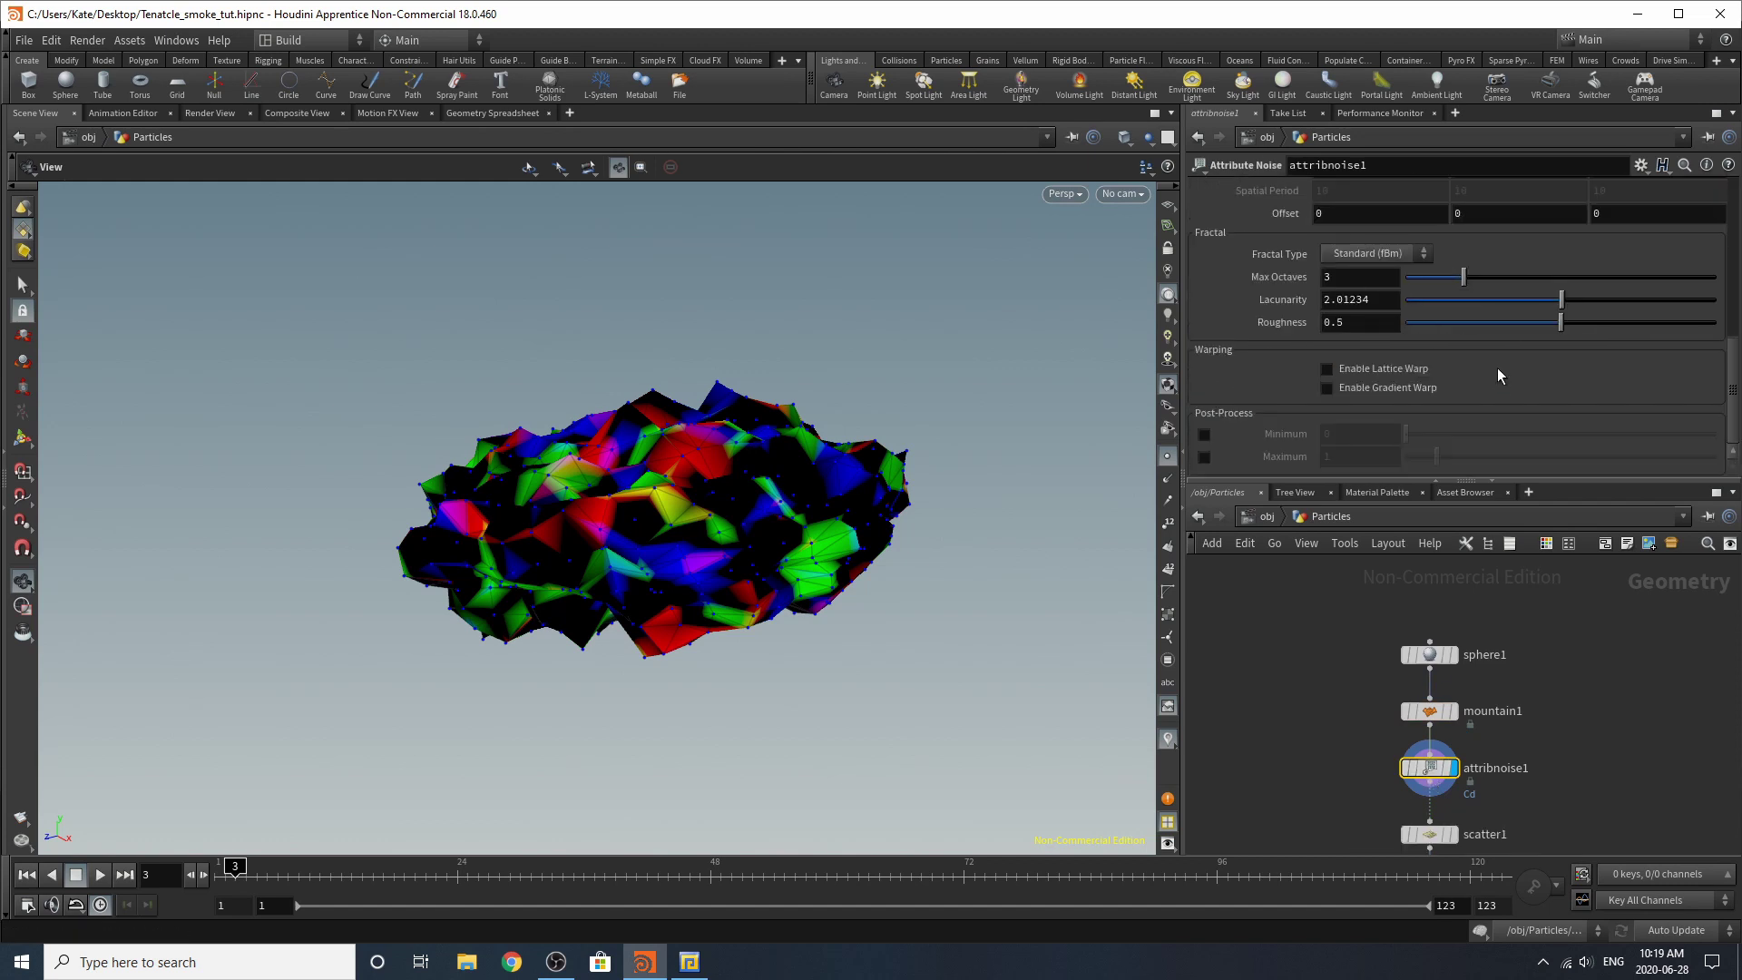
{"action": "scroll", "coordinate": [1497, 377], "scroll_direction": "up", "scroll_amount": 5}
{"action": "scroll", "coordinate": [1456, 743], "scroll_direction": "down", "scroll_amount": 2}
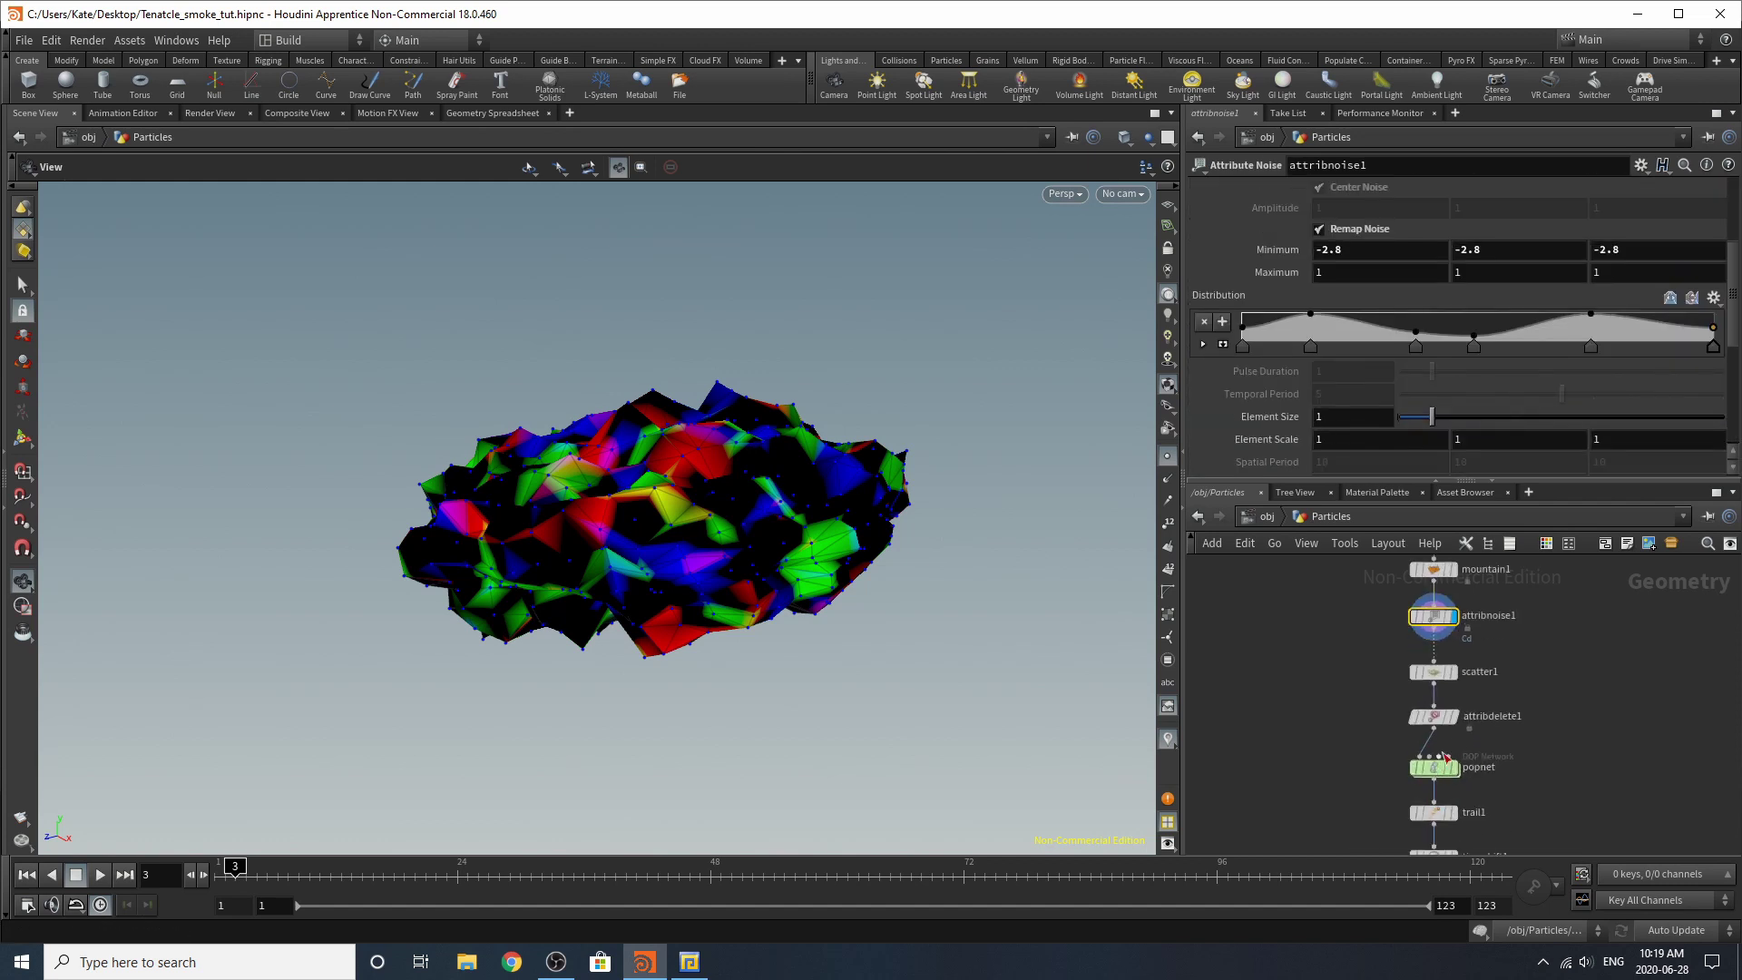
Step: Display scatter1 and attribdelete1 in turn, and check the point attributes left by attribdelete1 in the geometry spreadsheet
{"action": "scroll", "coordinate": [1456, 722], "scroll_direction": "up", "scroll_amount": 2}
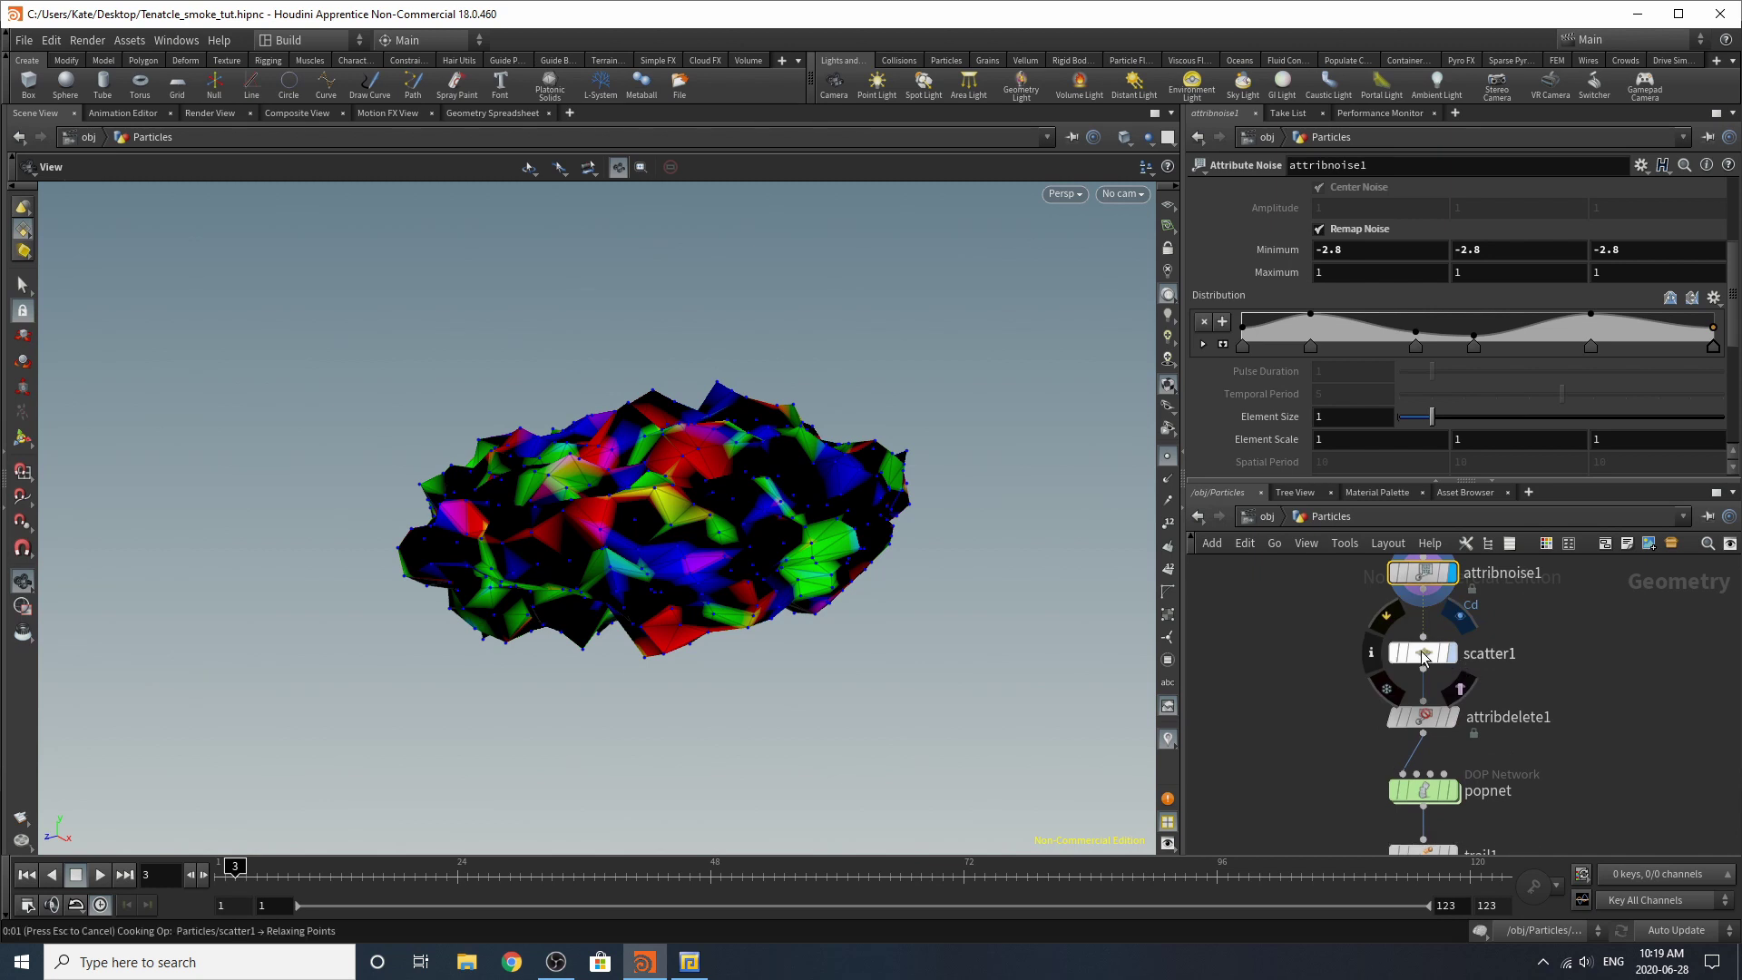
{"action": "left_click", "coordinate": [1423, 654]}
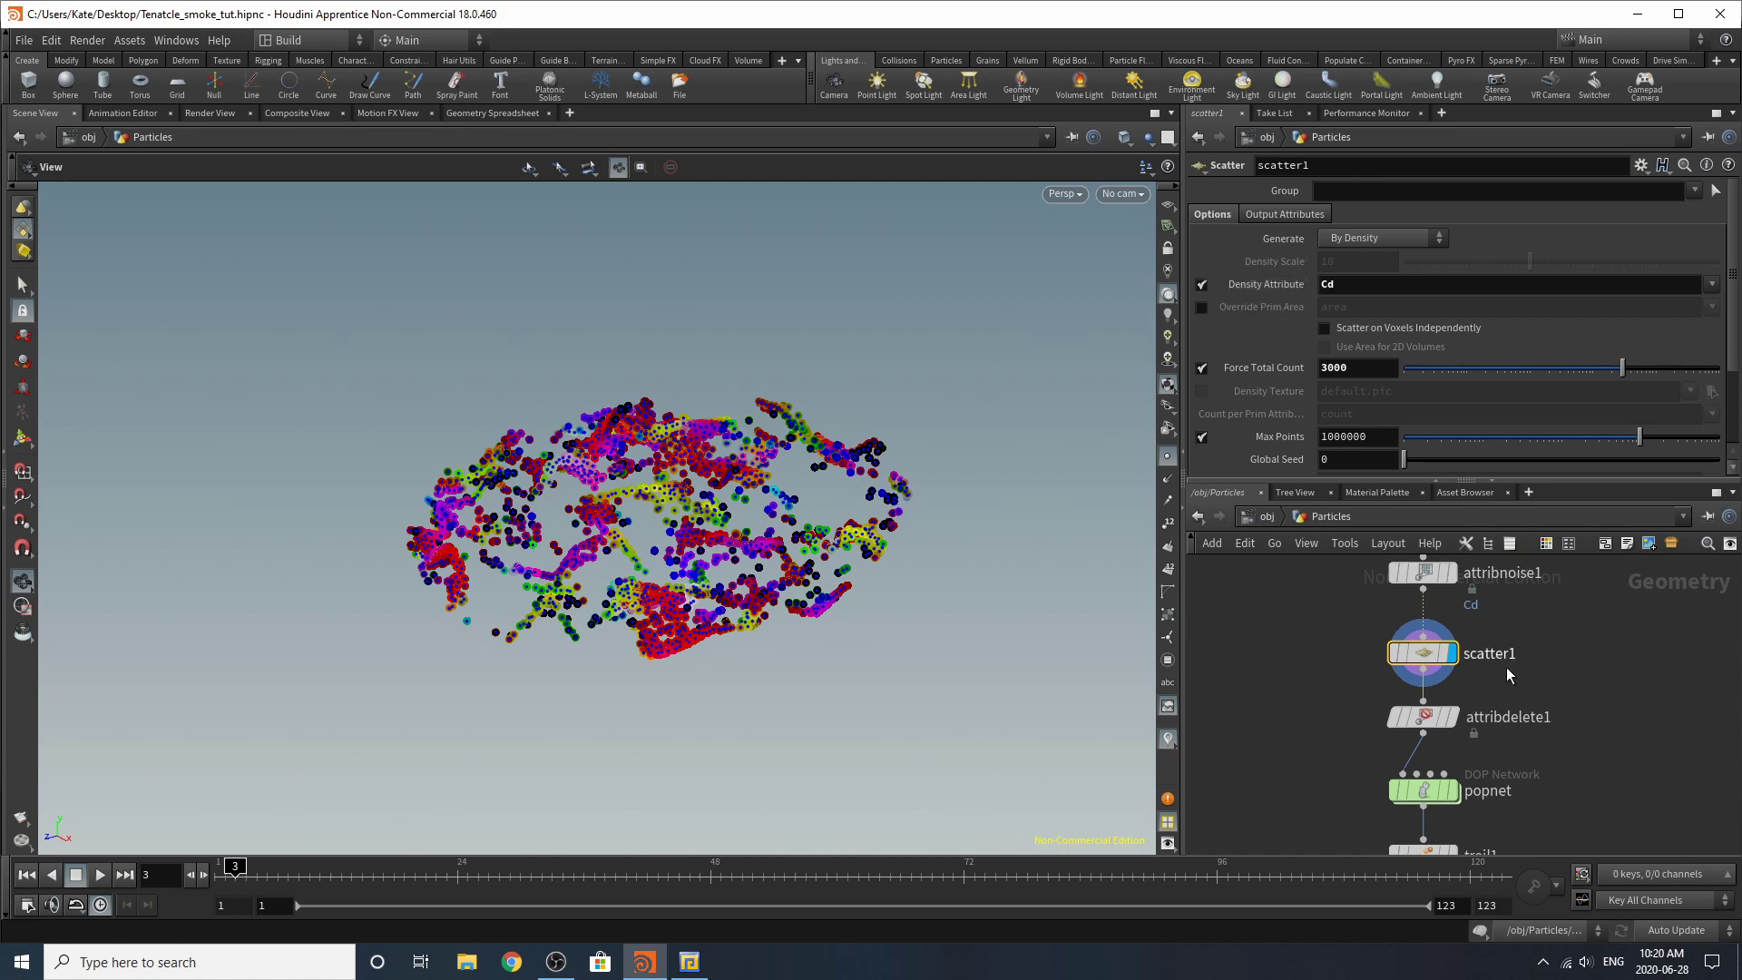
{"action": "left_click", "coordinate": [1456, 716]}
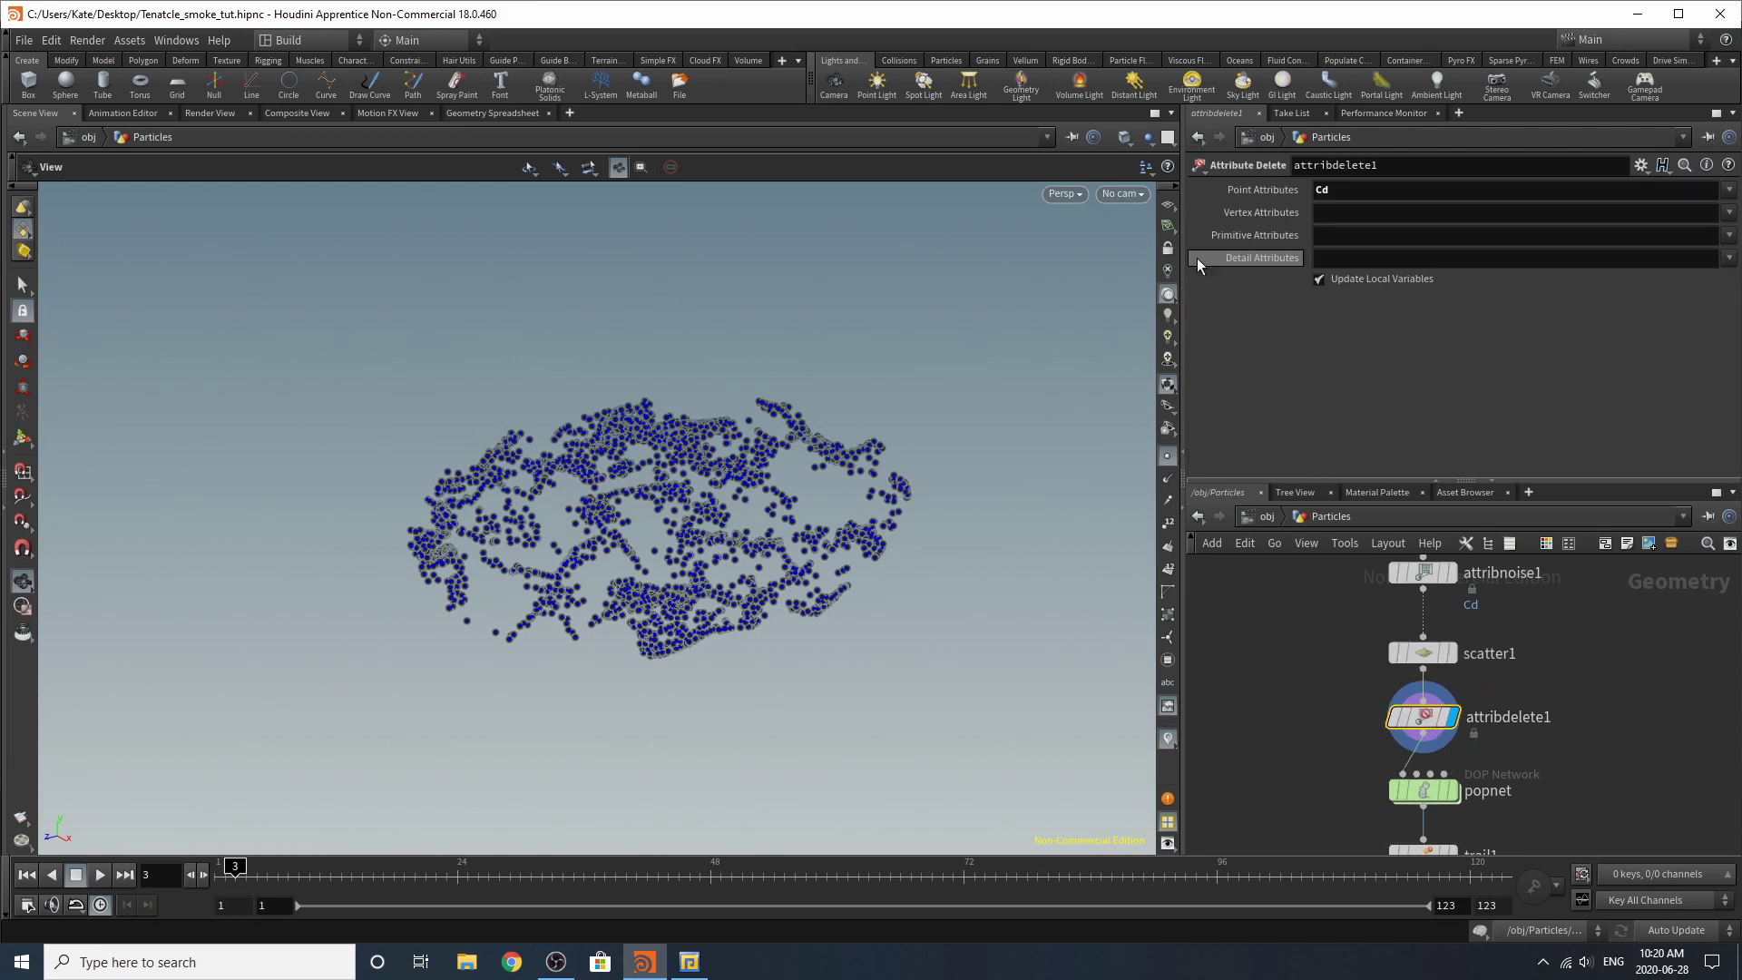
{"action": "left_click", "coordinate": [1730, 189]}
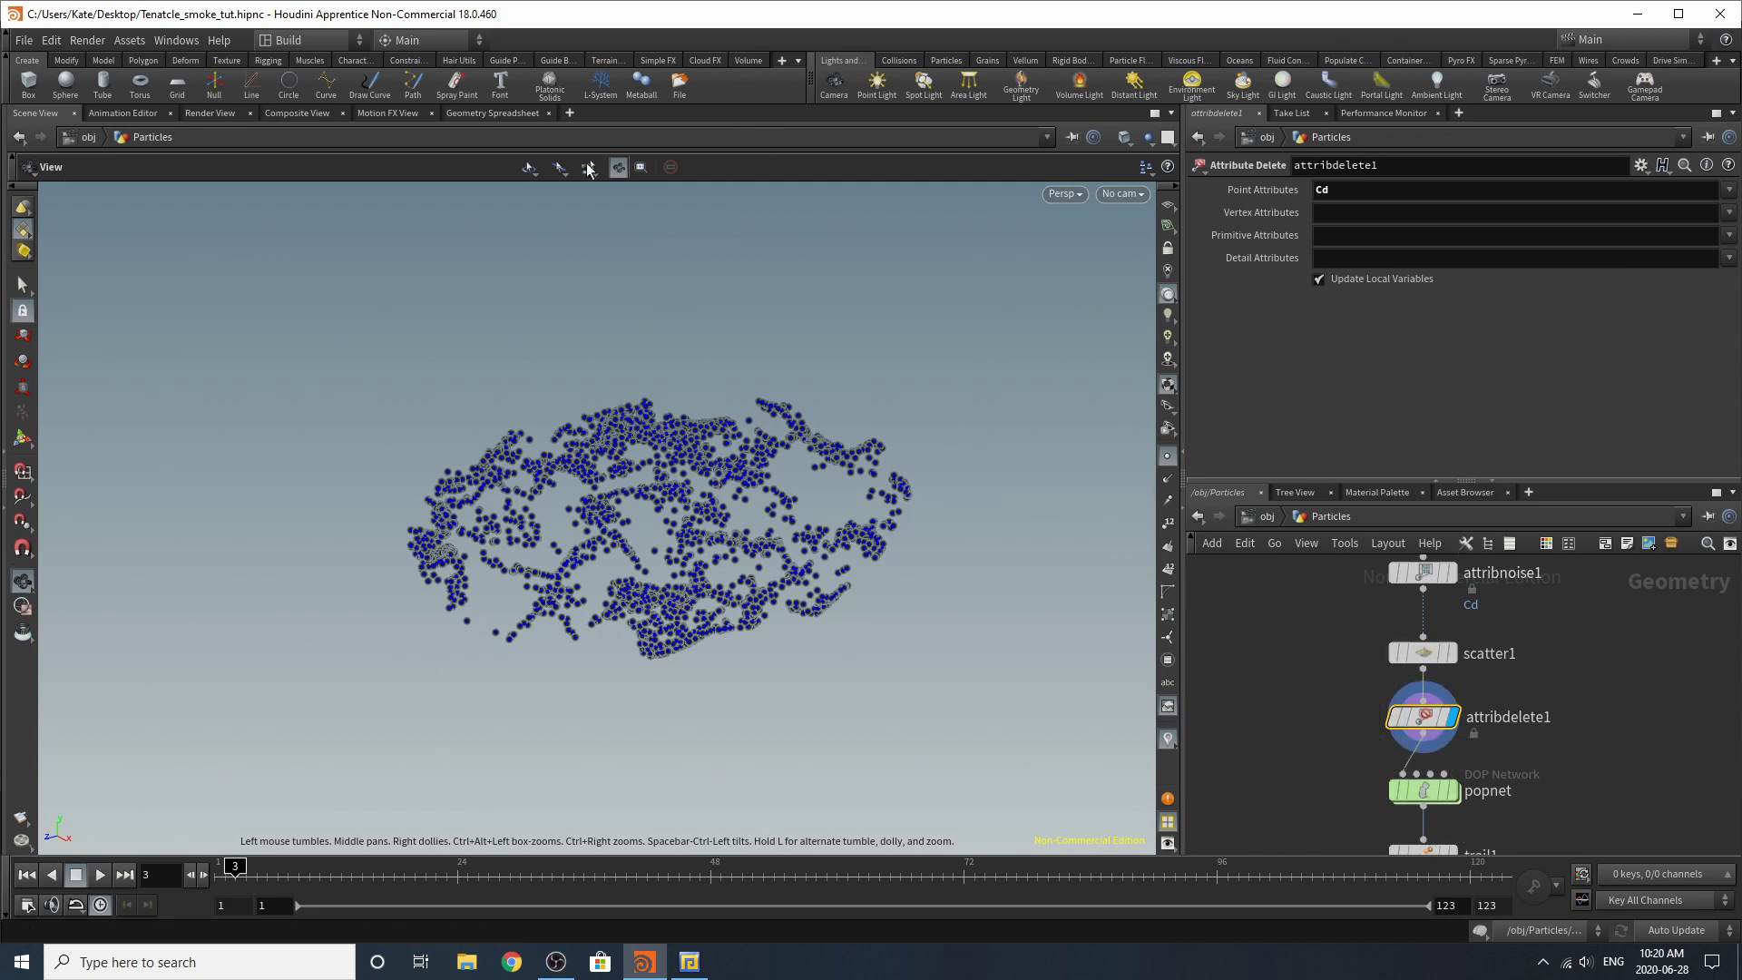
{"action": "left_click", "coordinate": [490, 113]}
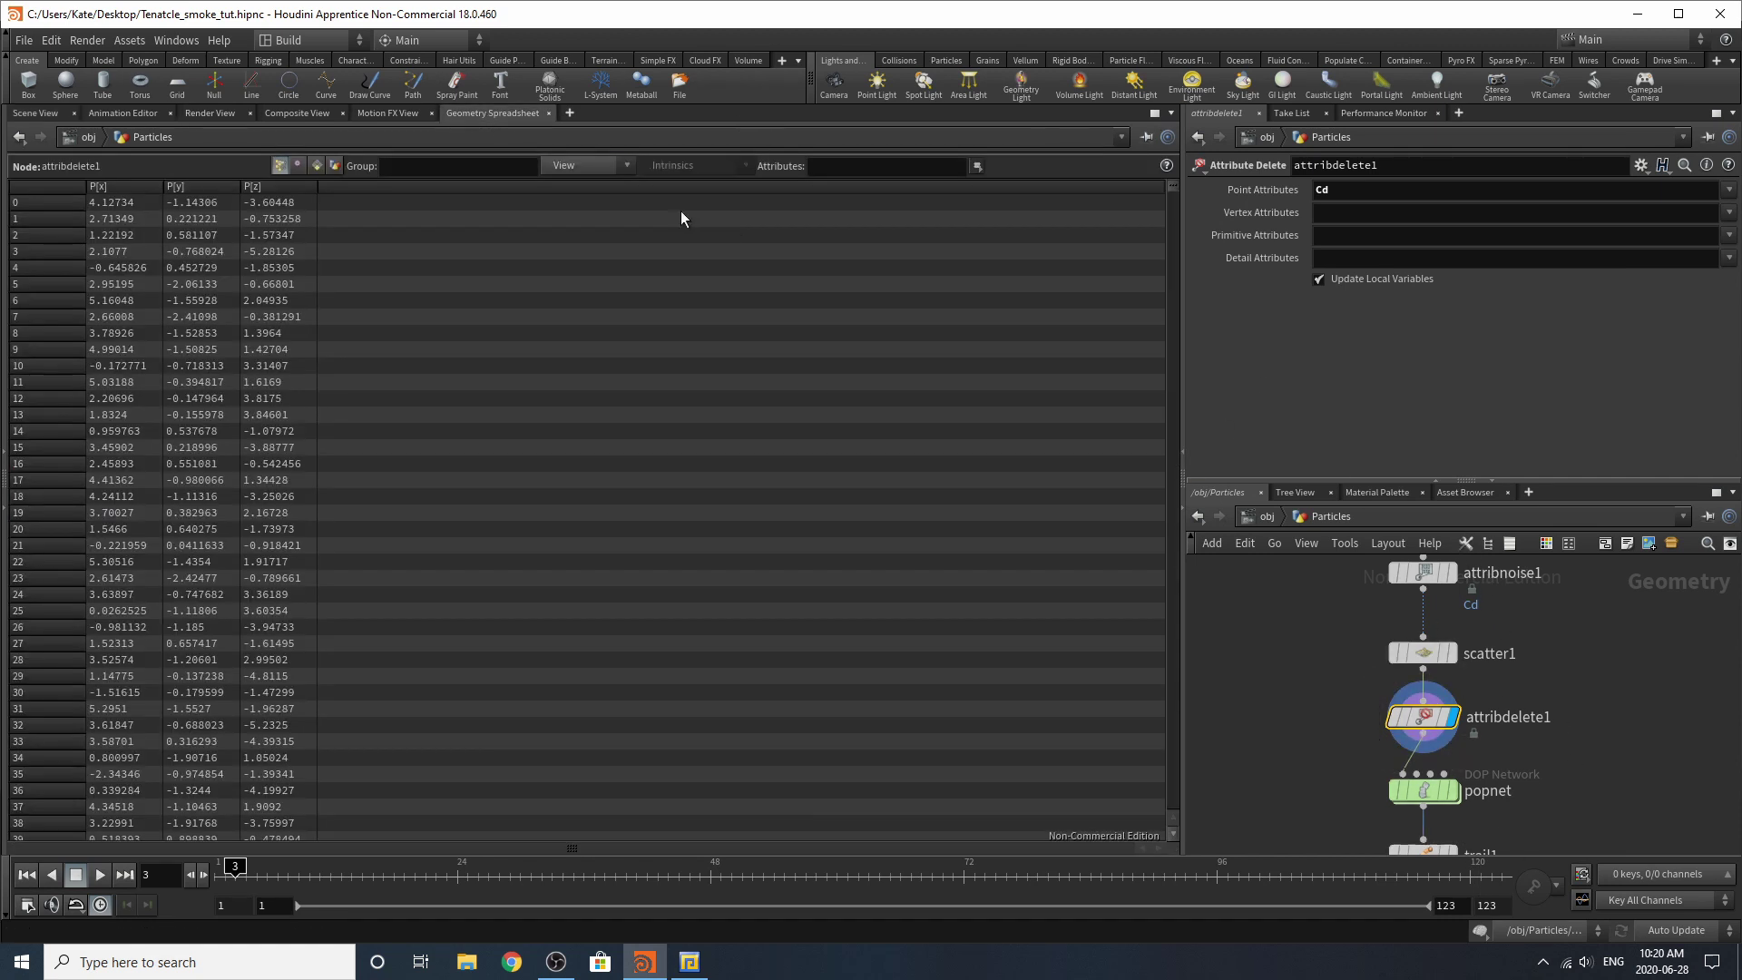
{"action": "left_click", "coordinate": [32, 112]}
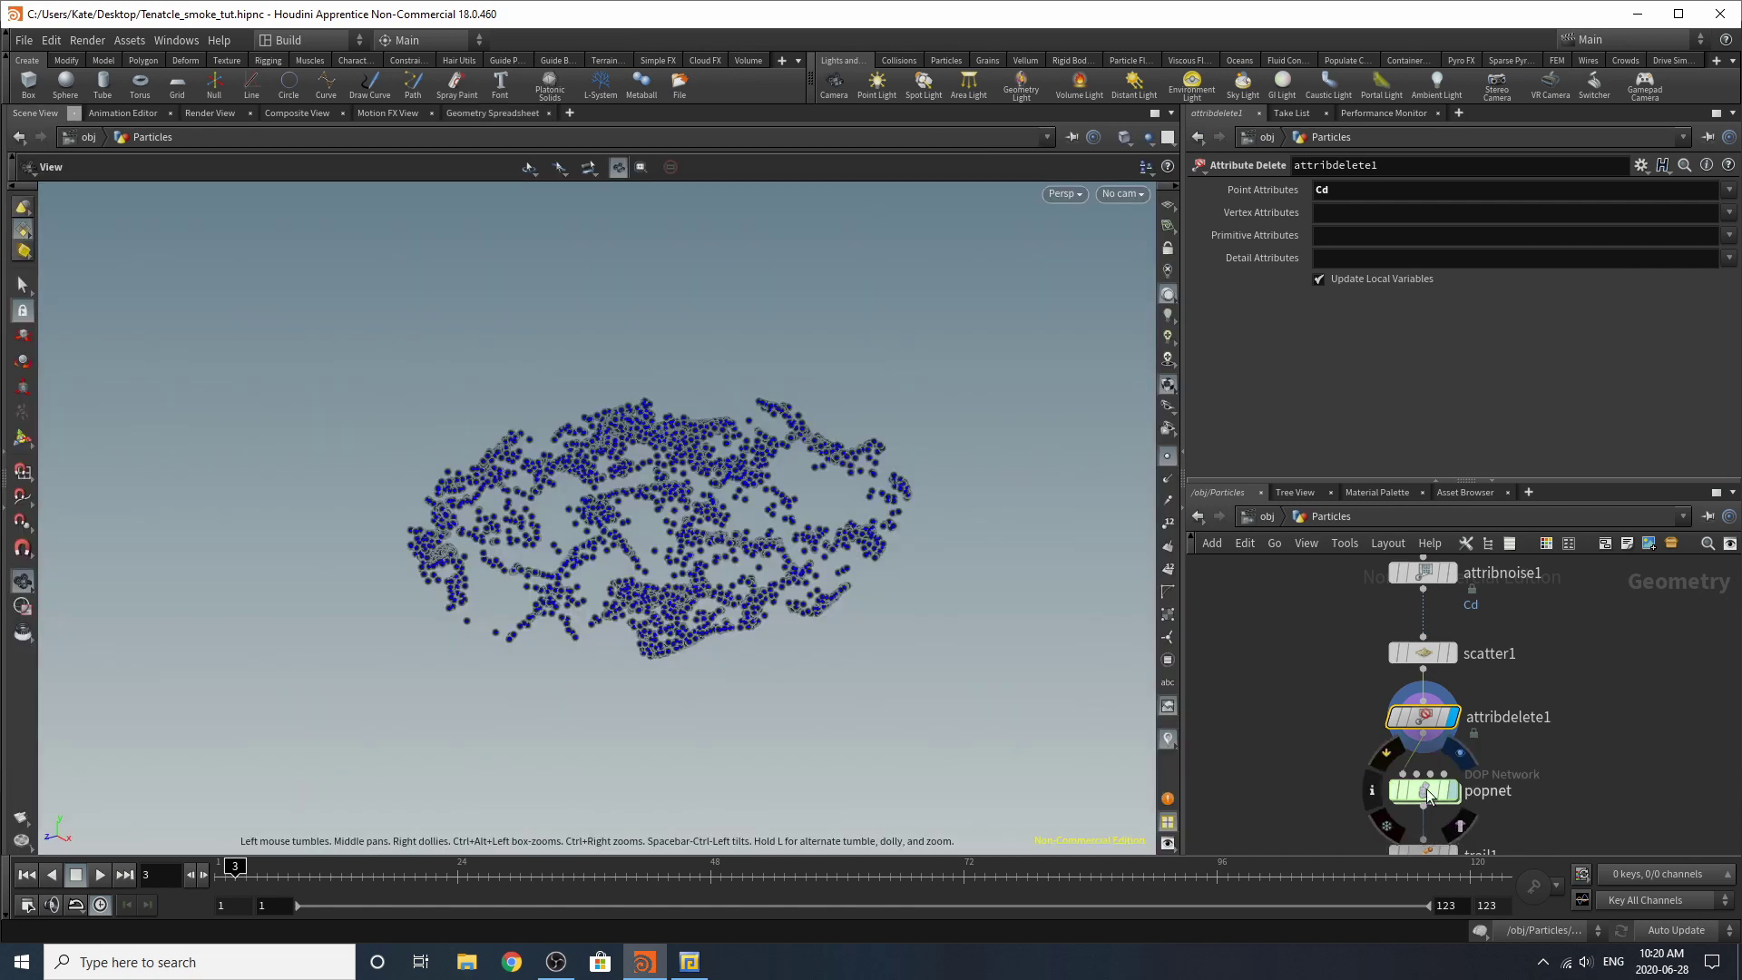
Step: Display the popnet node with its simulation settings and return the timeline to frame 1
{"action": "left_click", "coordinate": [1454, 790]}
{"action": "left_click", "coordinate": [1291, 218]}
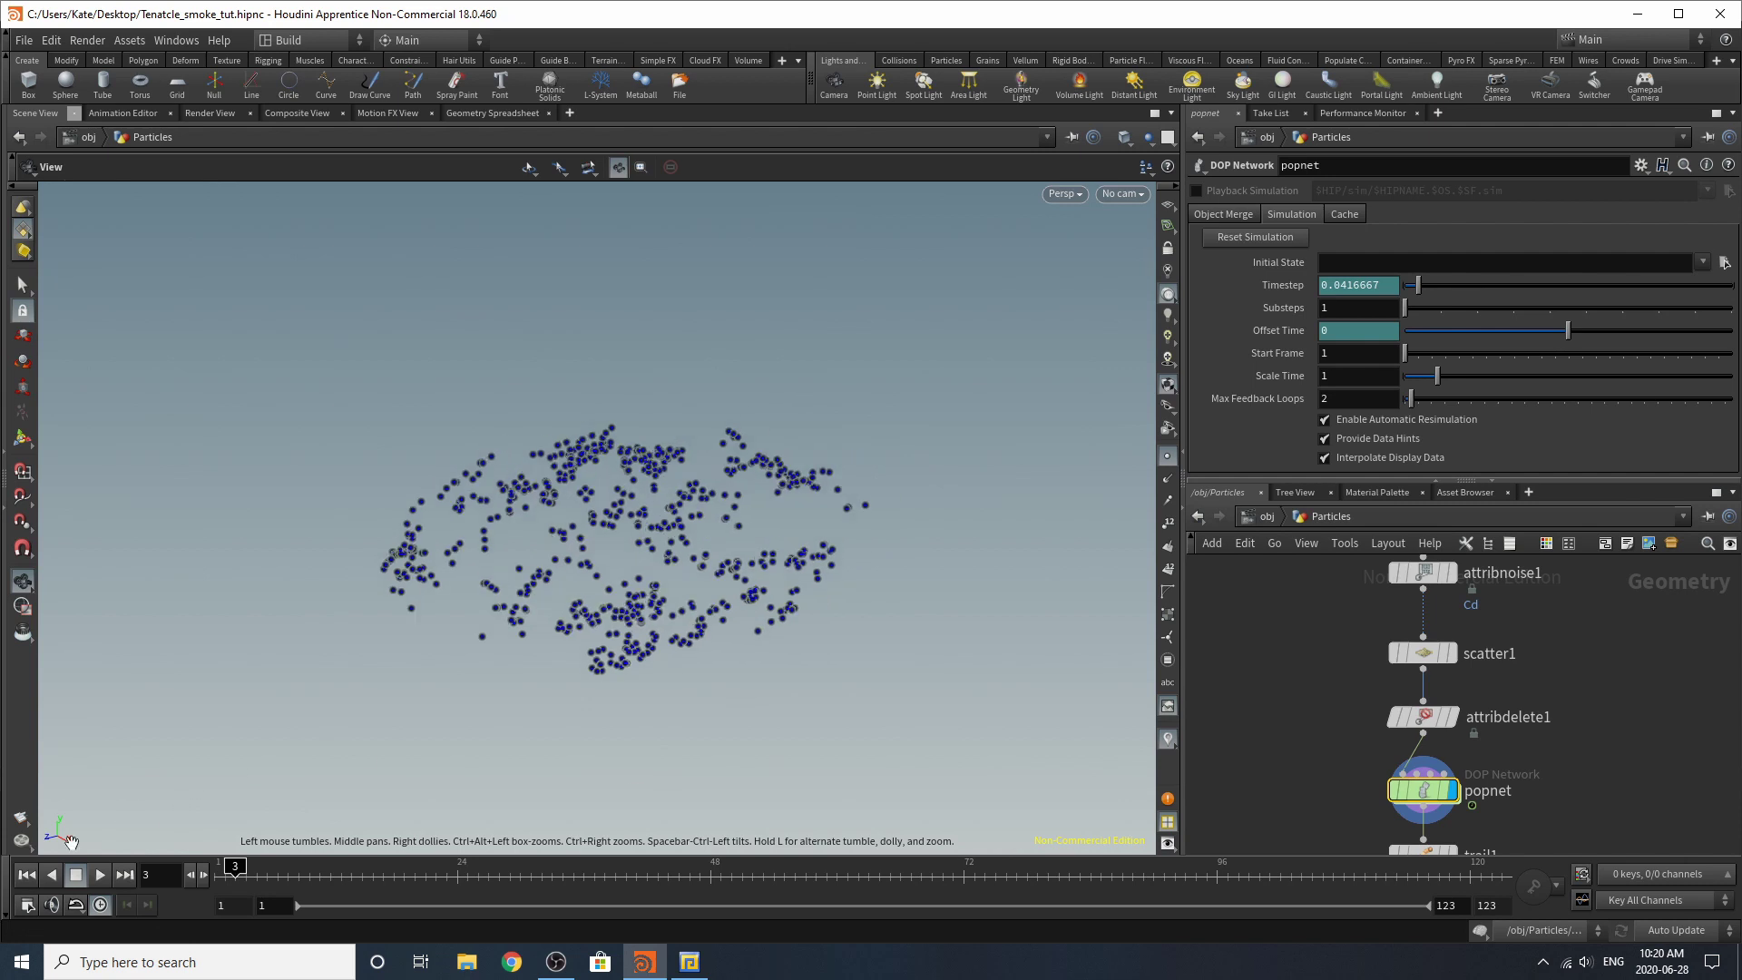
{"action": "left_click", "coordinate": [27, 873]}
Step: Go inside the popnet network and lay out all of its nodes
{"action": "mouse_move", "coordinate": [1438, 825]}
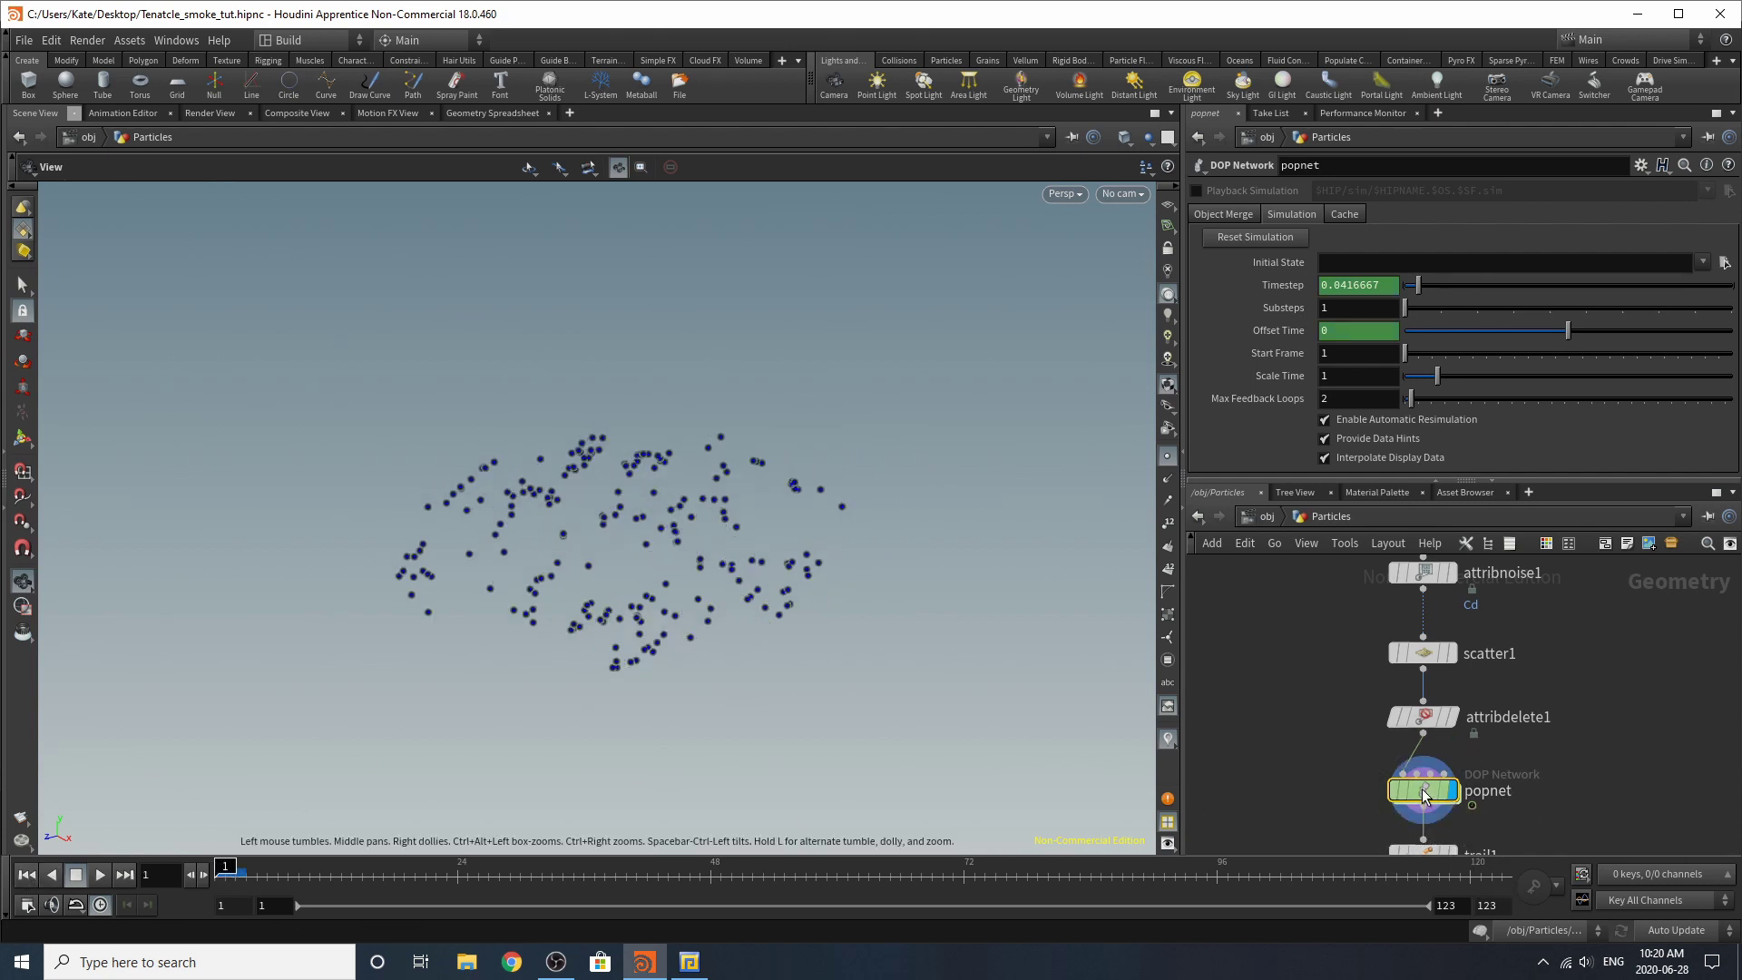
{"action": "double_click", "coordinate": [1433, 812]}
{"action": "left_click", "coordinate": [1411, 812]}
{"action": "scroll", "coordinate": [1443, 717], "scroll_direction": "up", "scroll_amount": 5}
{"action": "key", "text": "l"}
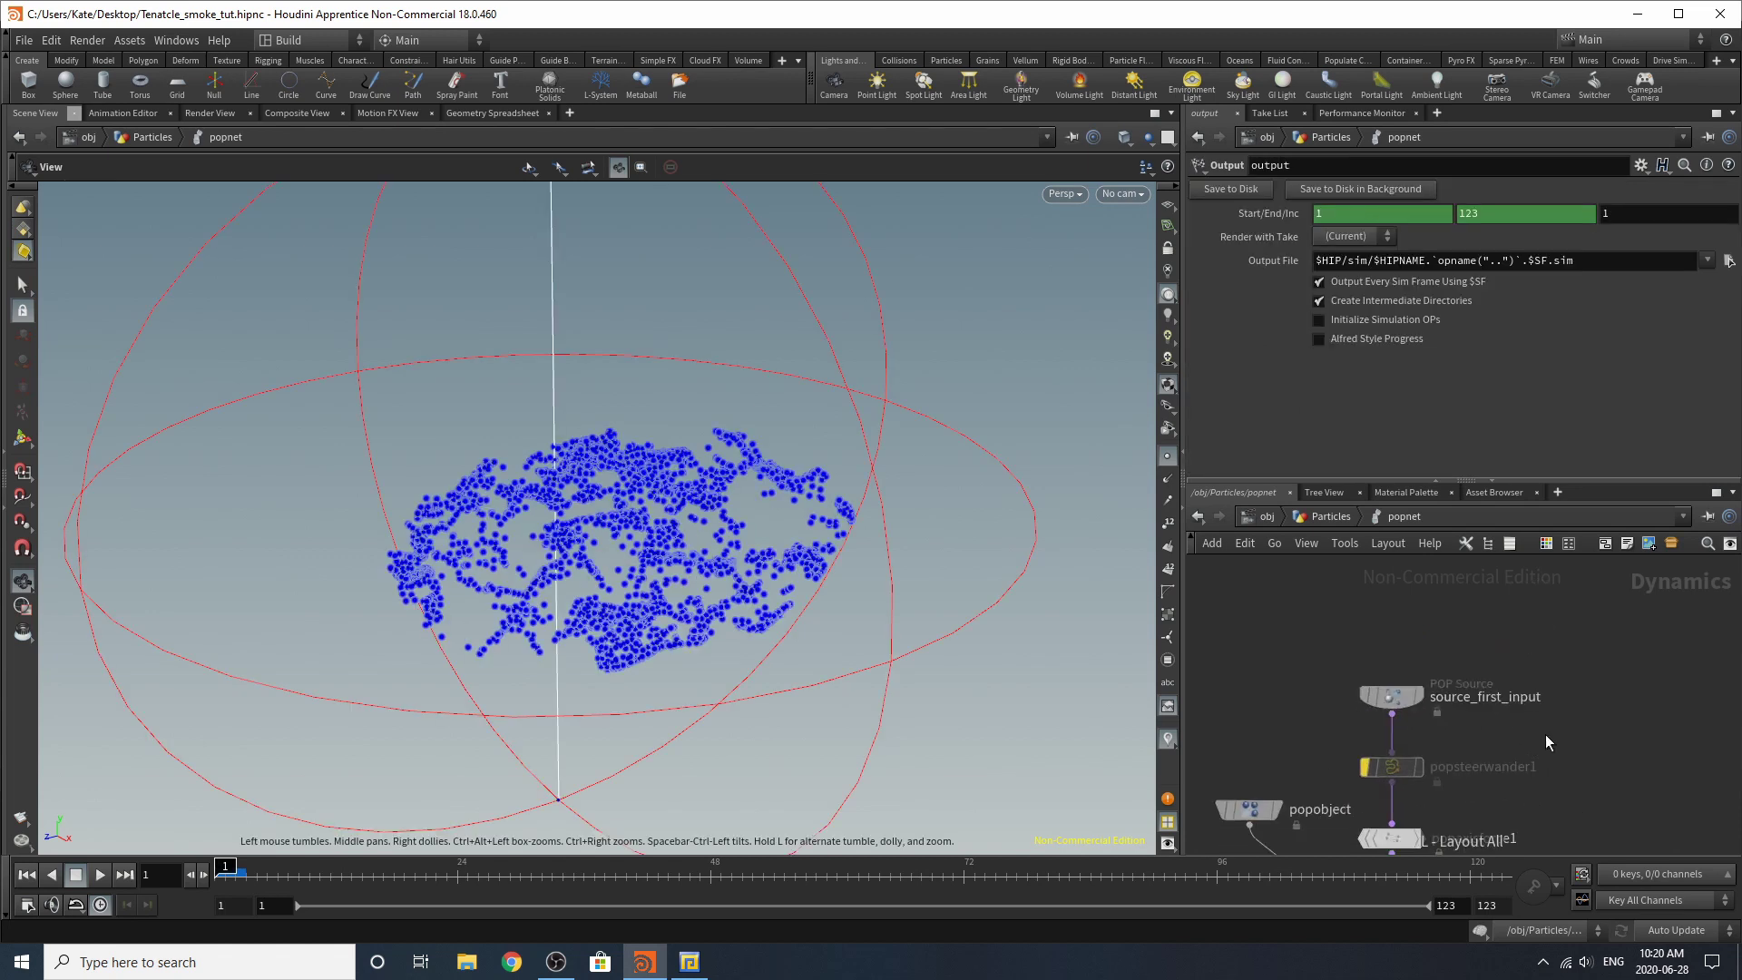
Step: Review the emission and birth settings of source_first_input and the speed settings of popaxisforce1
{"action": "left_click", "coordinate": [1401, 694]}
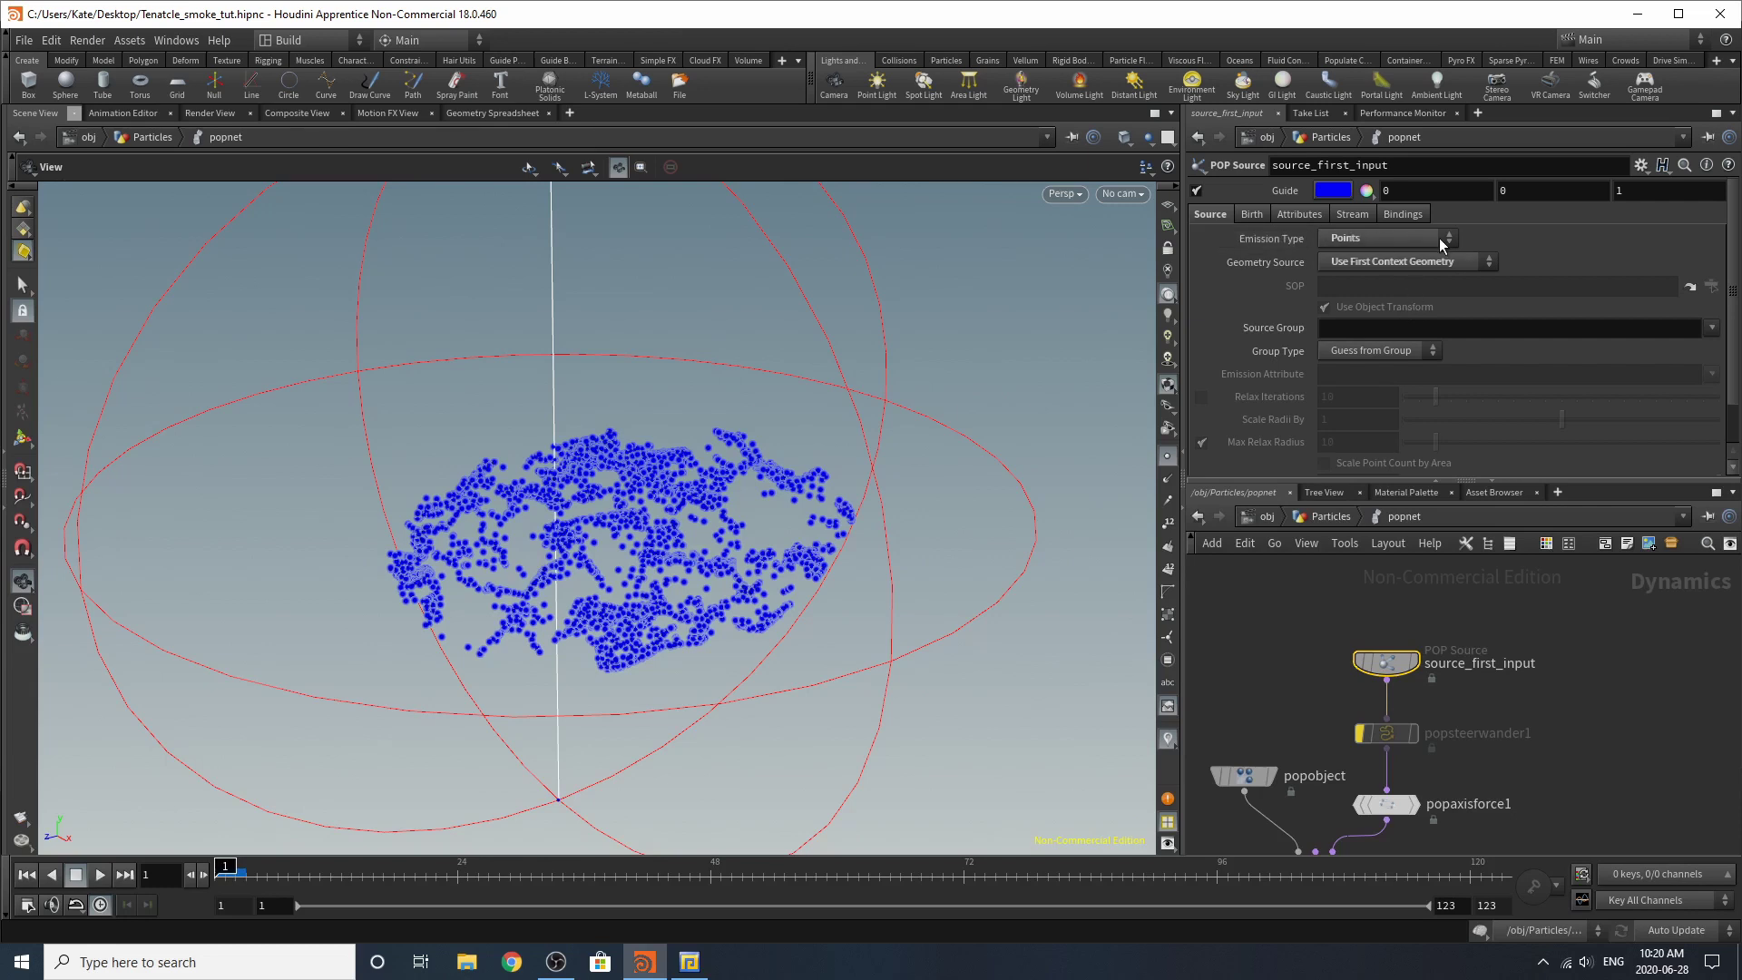
{"action": "left_click", "coordinate": [1252, 214]}
{"action": "left_click", "coordinate": [1281, 211]}
{"action": "left_click", "coordinate": [1247, 214]}
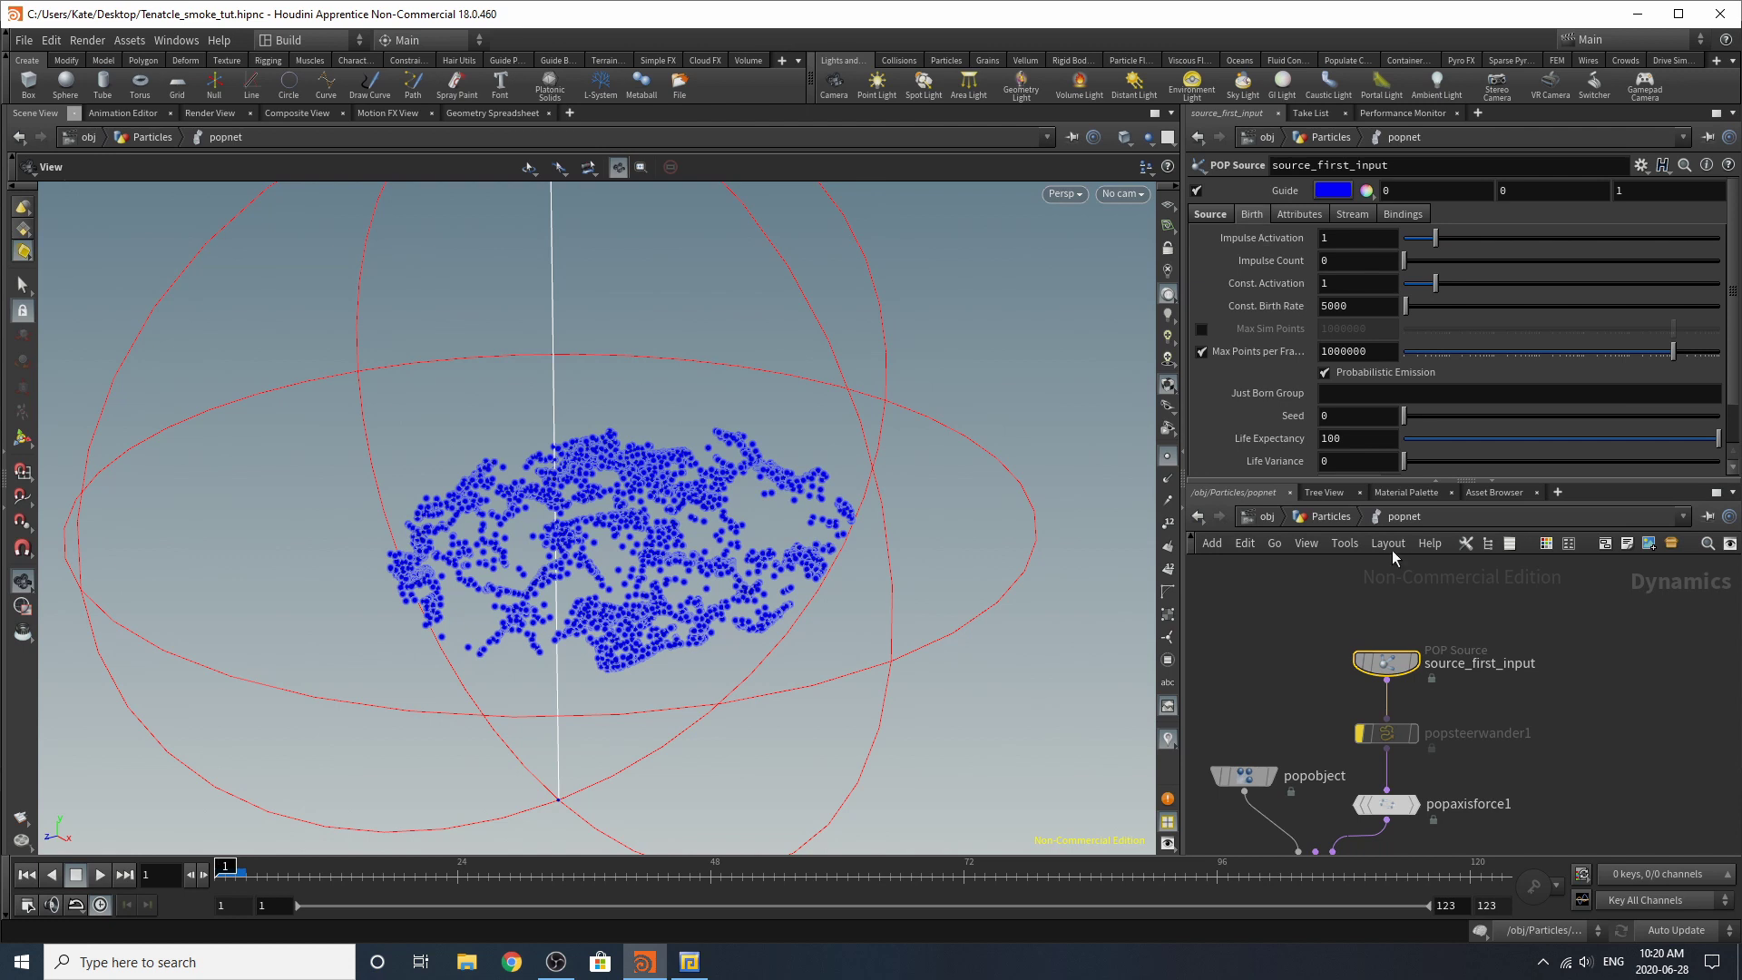
{"action": "scroll", "coordinate": [1435, 396], "scroll_direction": "down", "scroll_amount": 1}
{"action": "scroll", "coordinate": [1435, 397], "scroll_direction": "up", "scroll_amount": 1}
{"action": "scroll", "coordinate": [1379, 743], "scroll_direction": "up", "scroll_amount": 1}
{"action": "left_click", "coordinate": [1376, 730]}
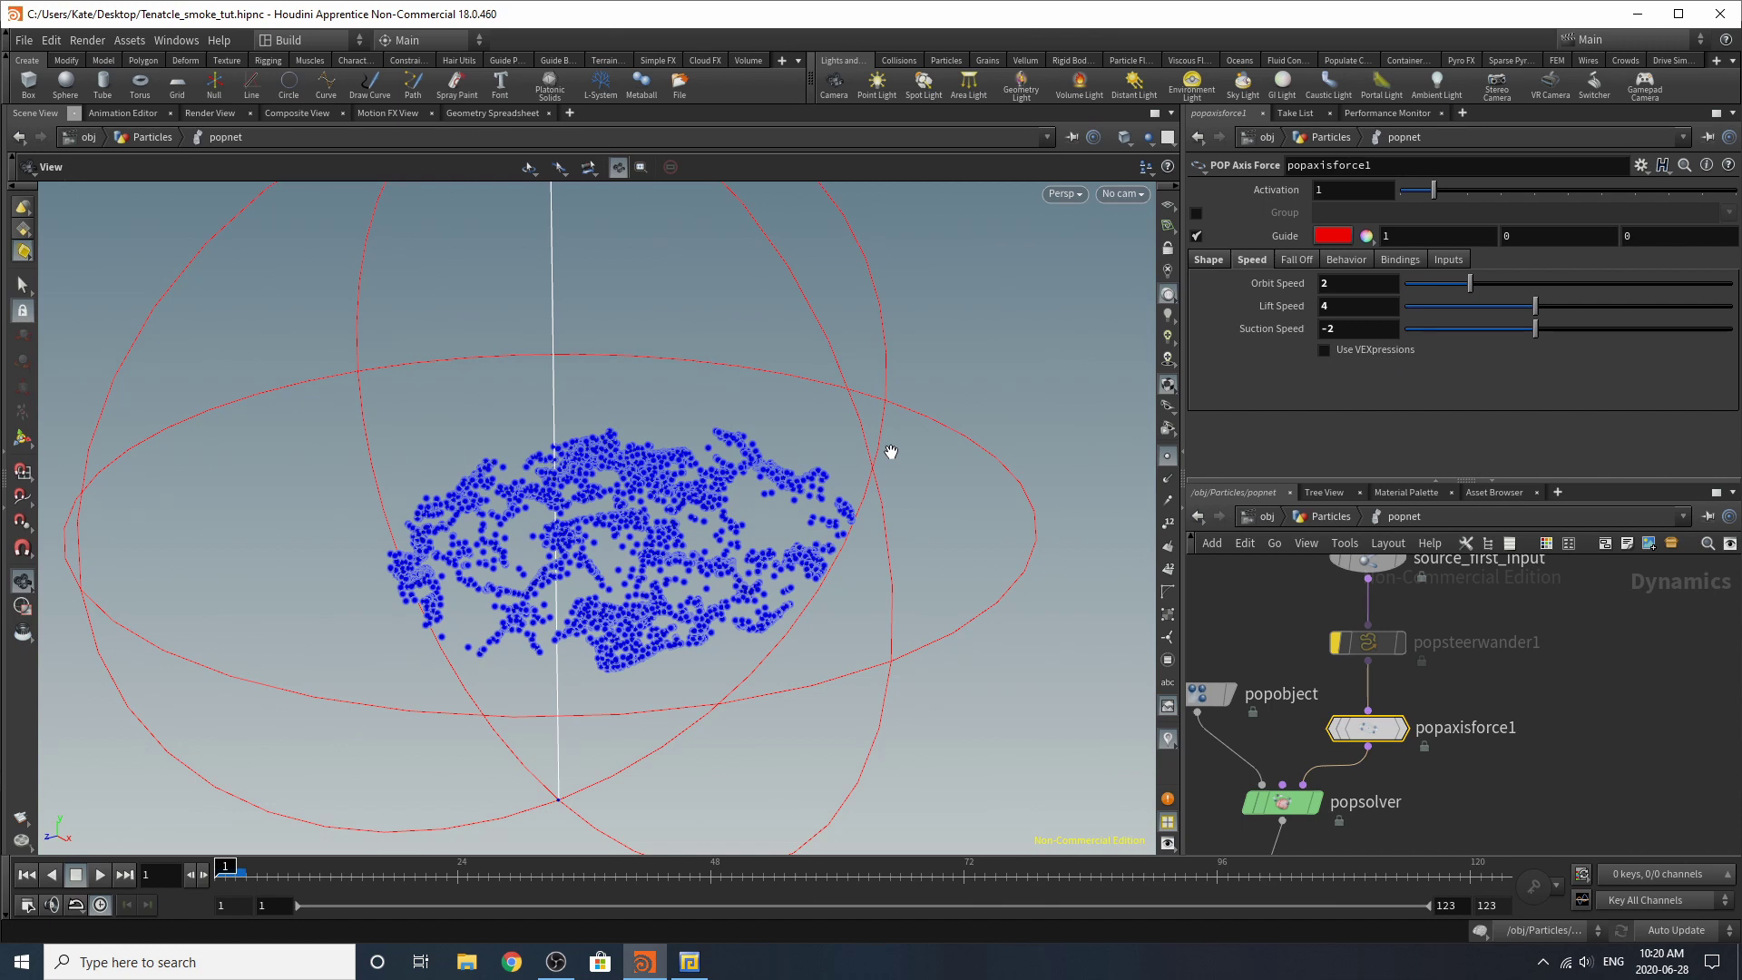
Step: Add a POP Curve Force node beside popaxisforce1, leaving it unconnected
{"action": "key", "text": "Tab"}
{"action": "type", "text": "pop cur"}
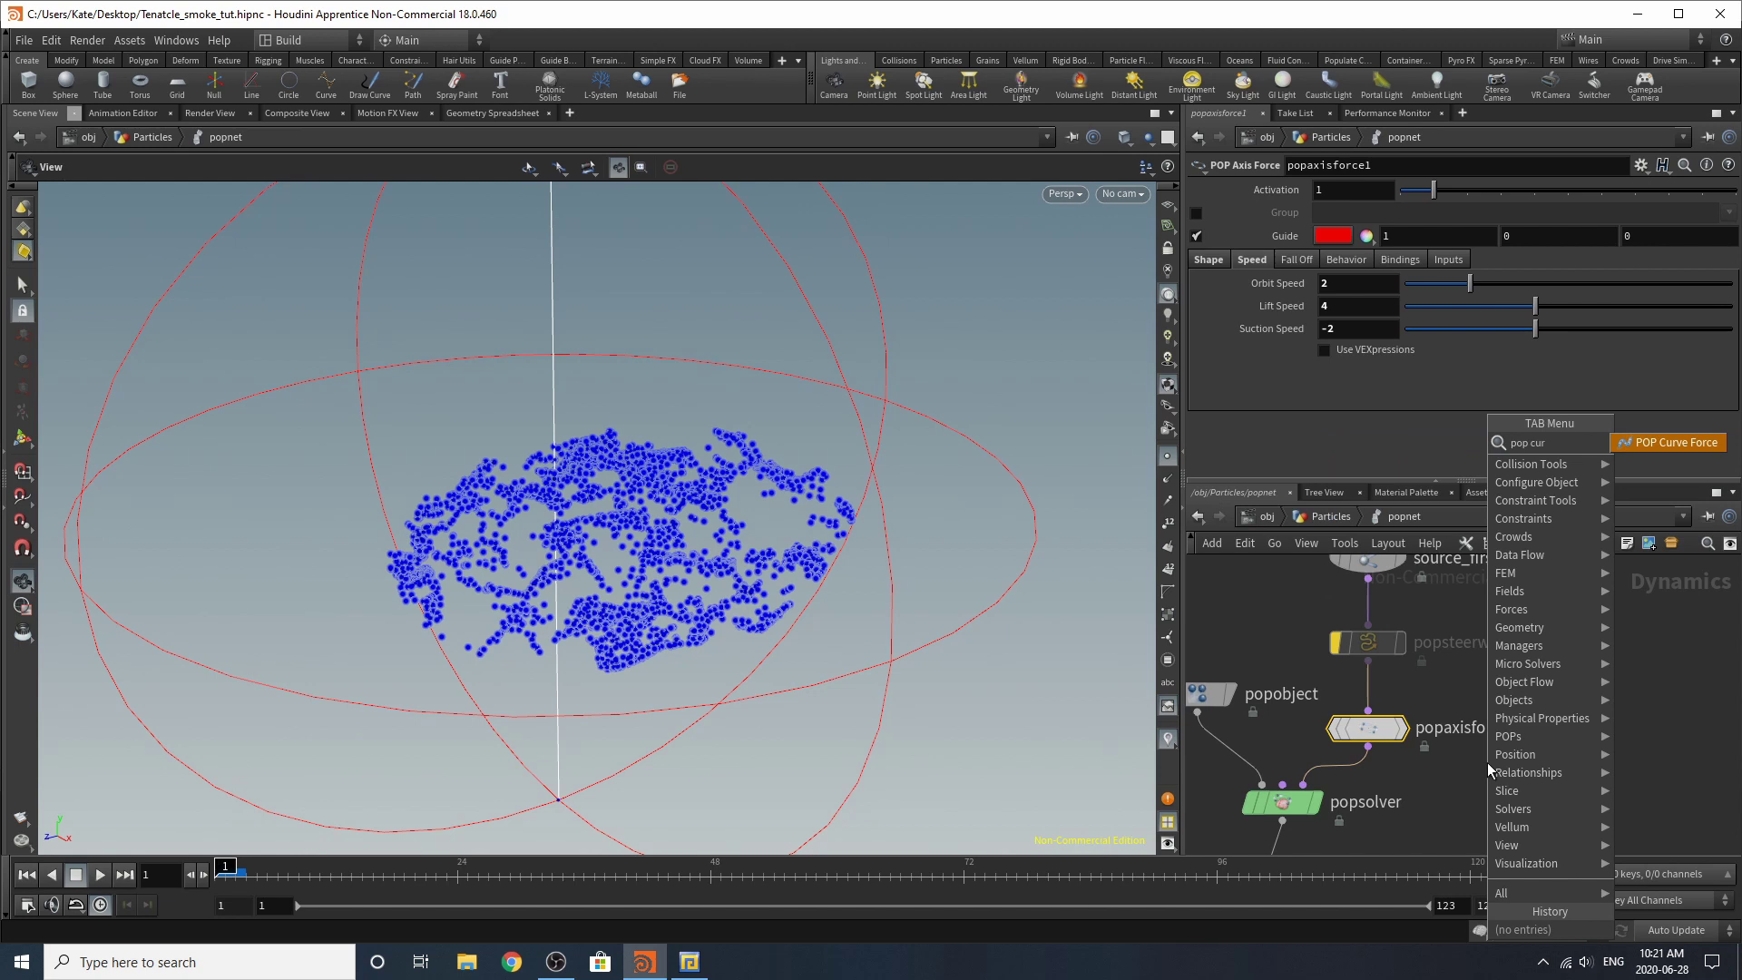
{"action": "key", "text": "Return"}
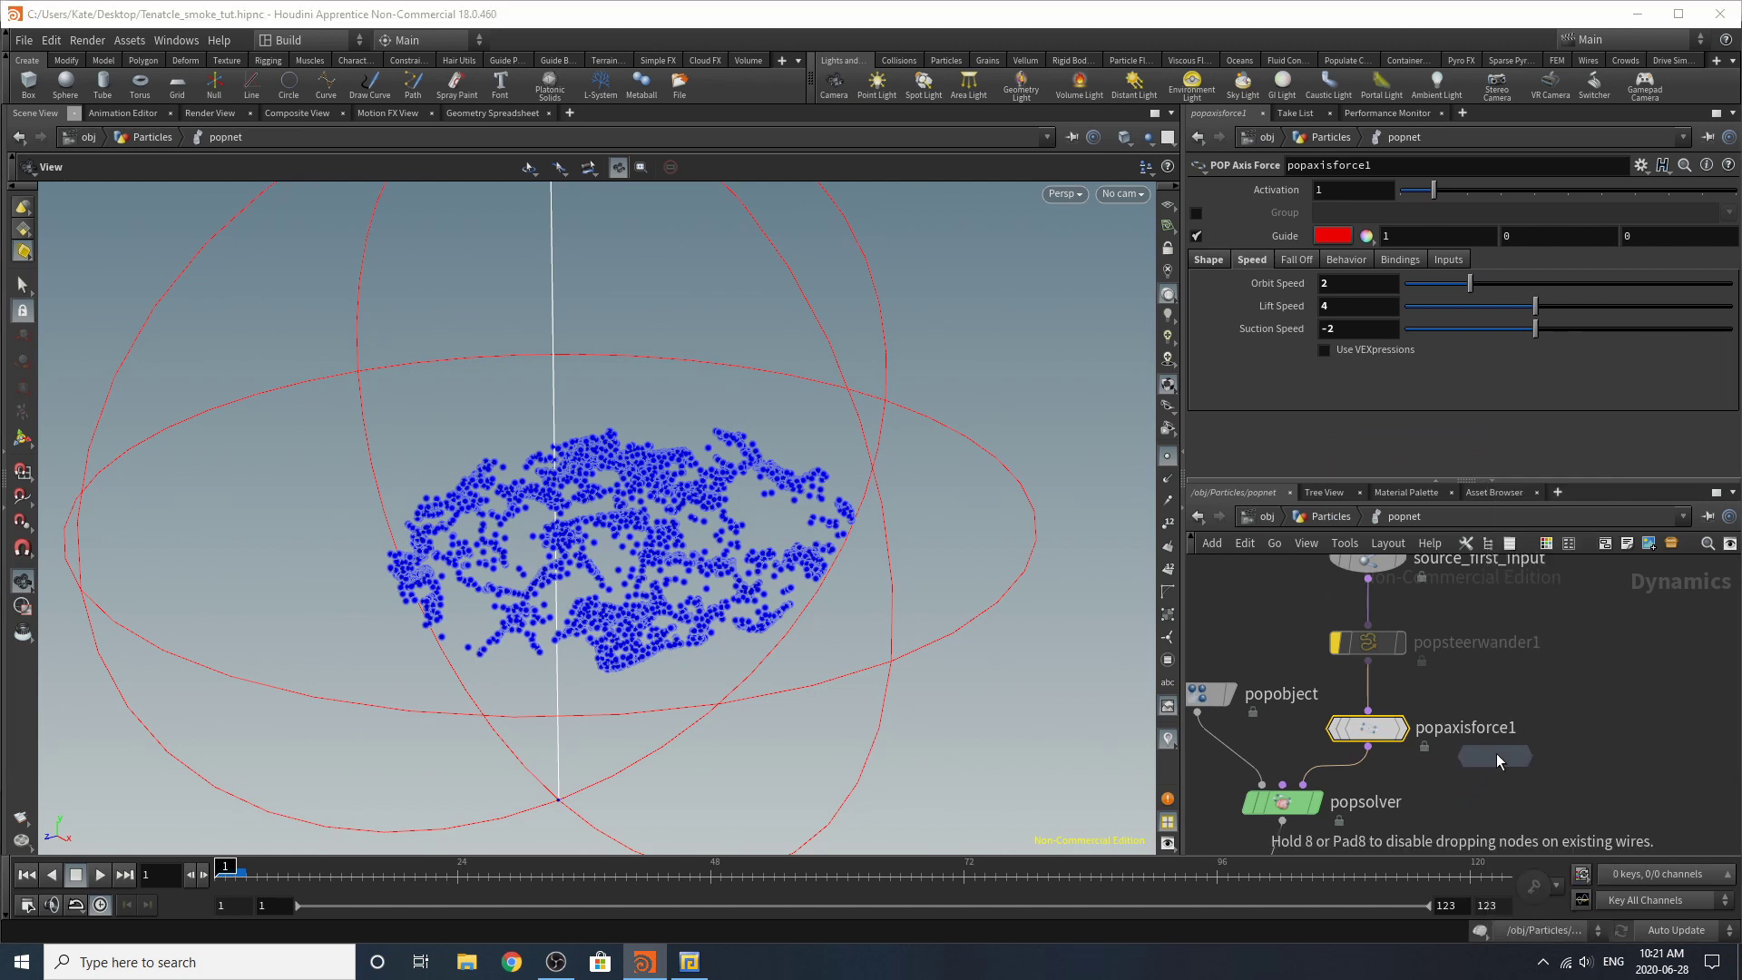
{"action": "left_click", "coordinate": [1538, 700]}
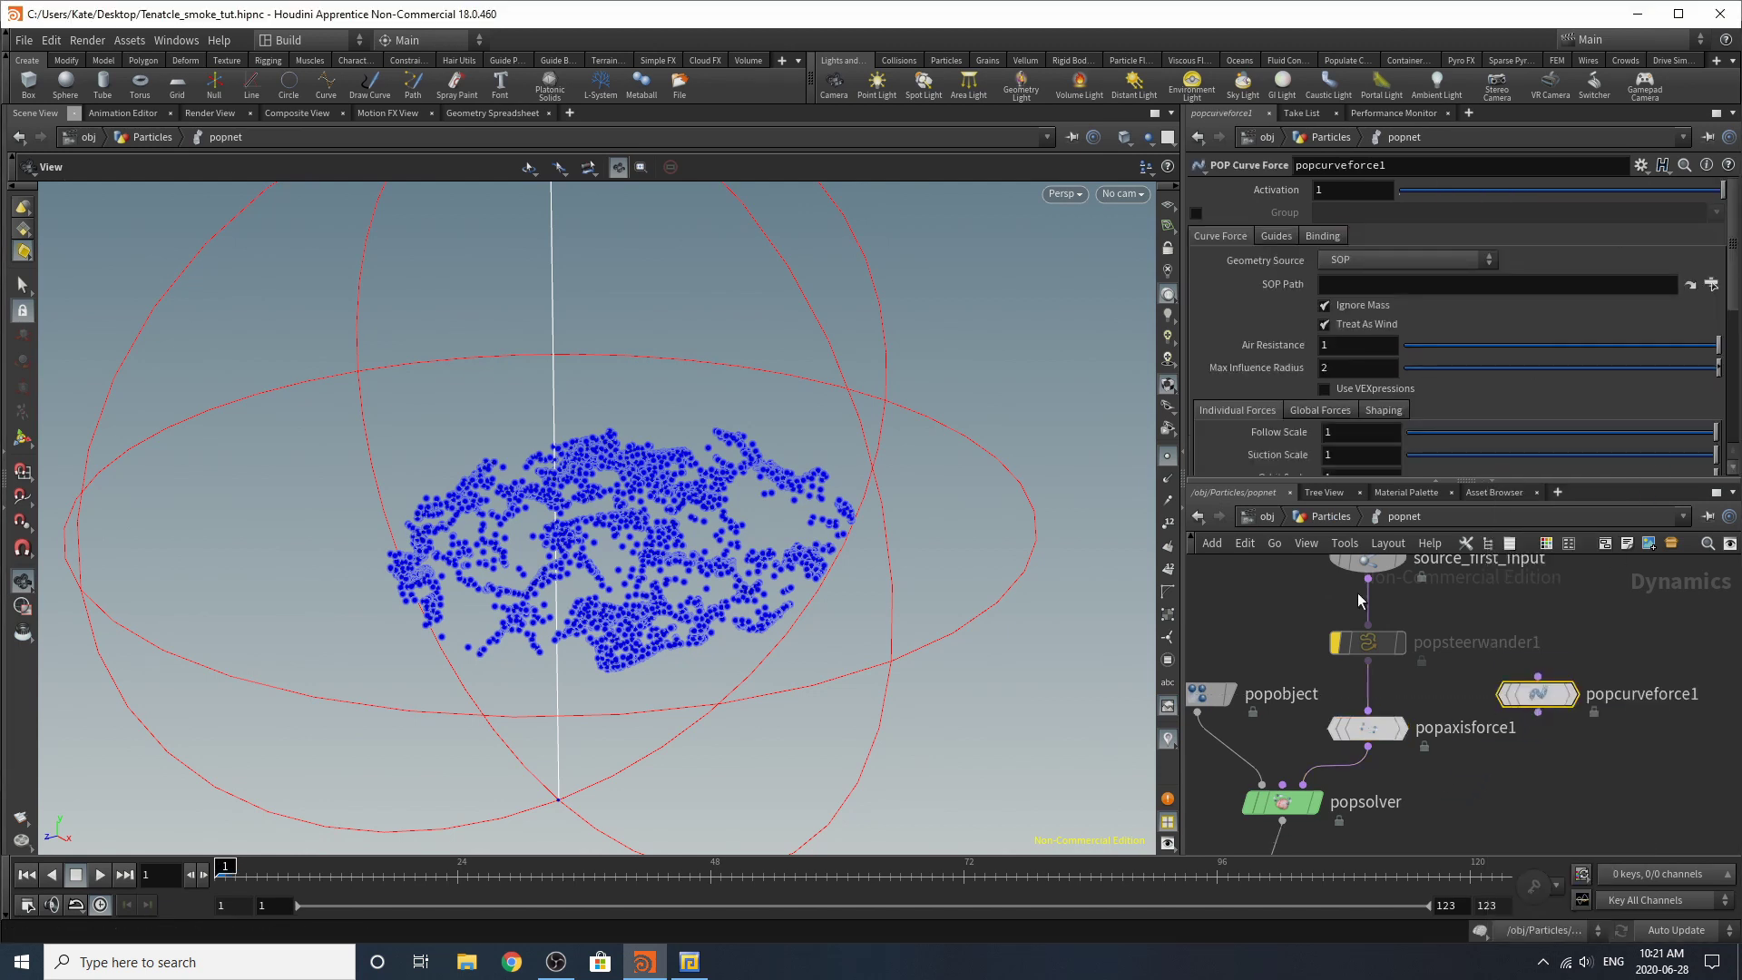
Step: Look through the curve force's Geometry Source options, and examine the force chain leading into popsolver
{"action": "left_click", "coordinate": [1369, 260]}
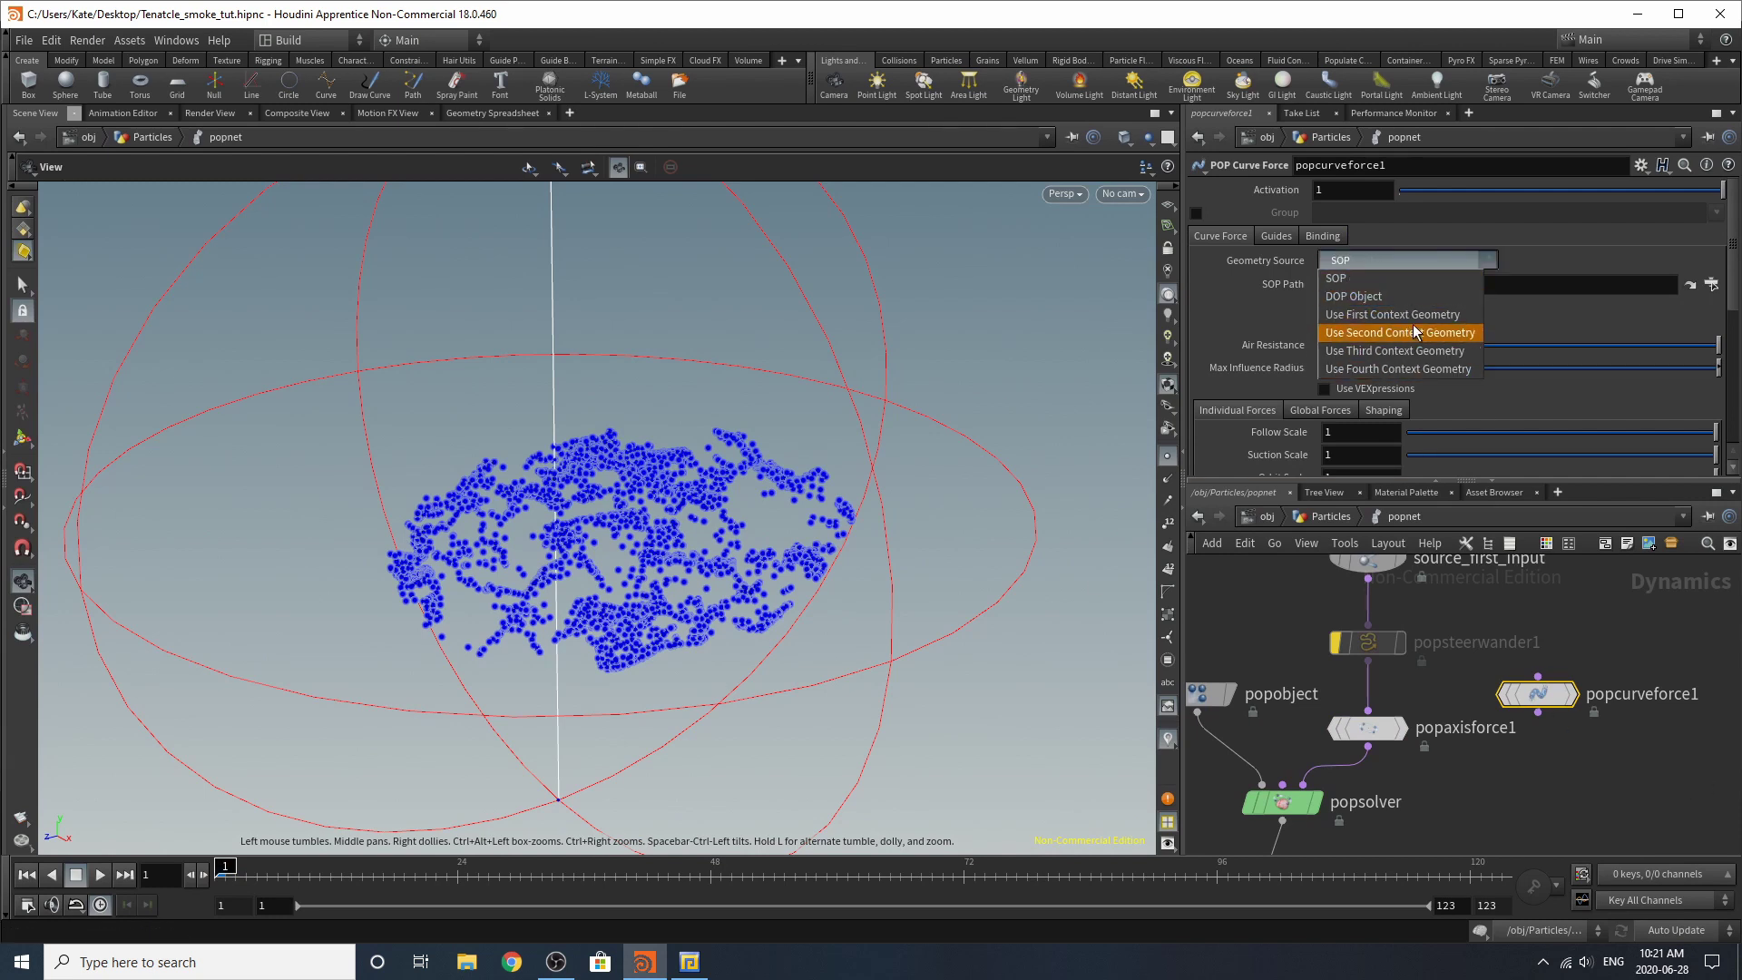
{"action": "left_click", "coordinate": [1676, 796]}
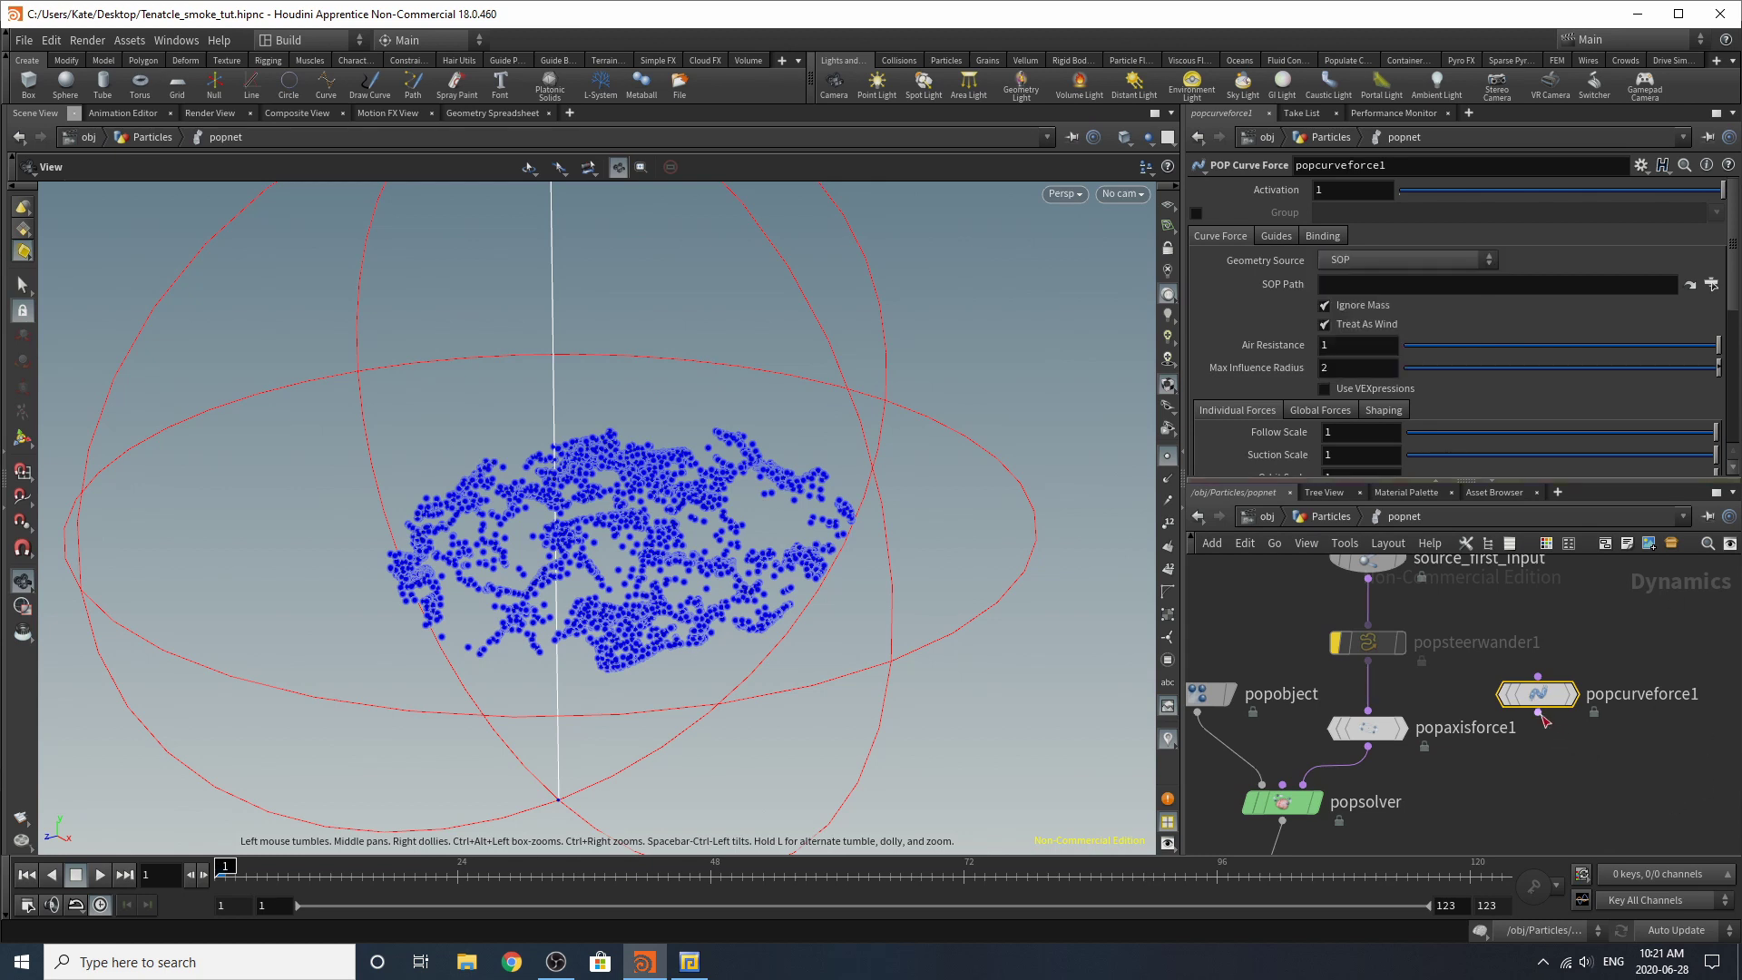
{"action": "mouse_move", "coordinate": [1365, 725]}
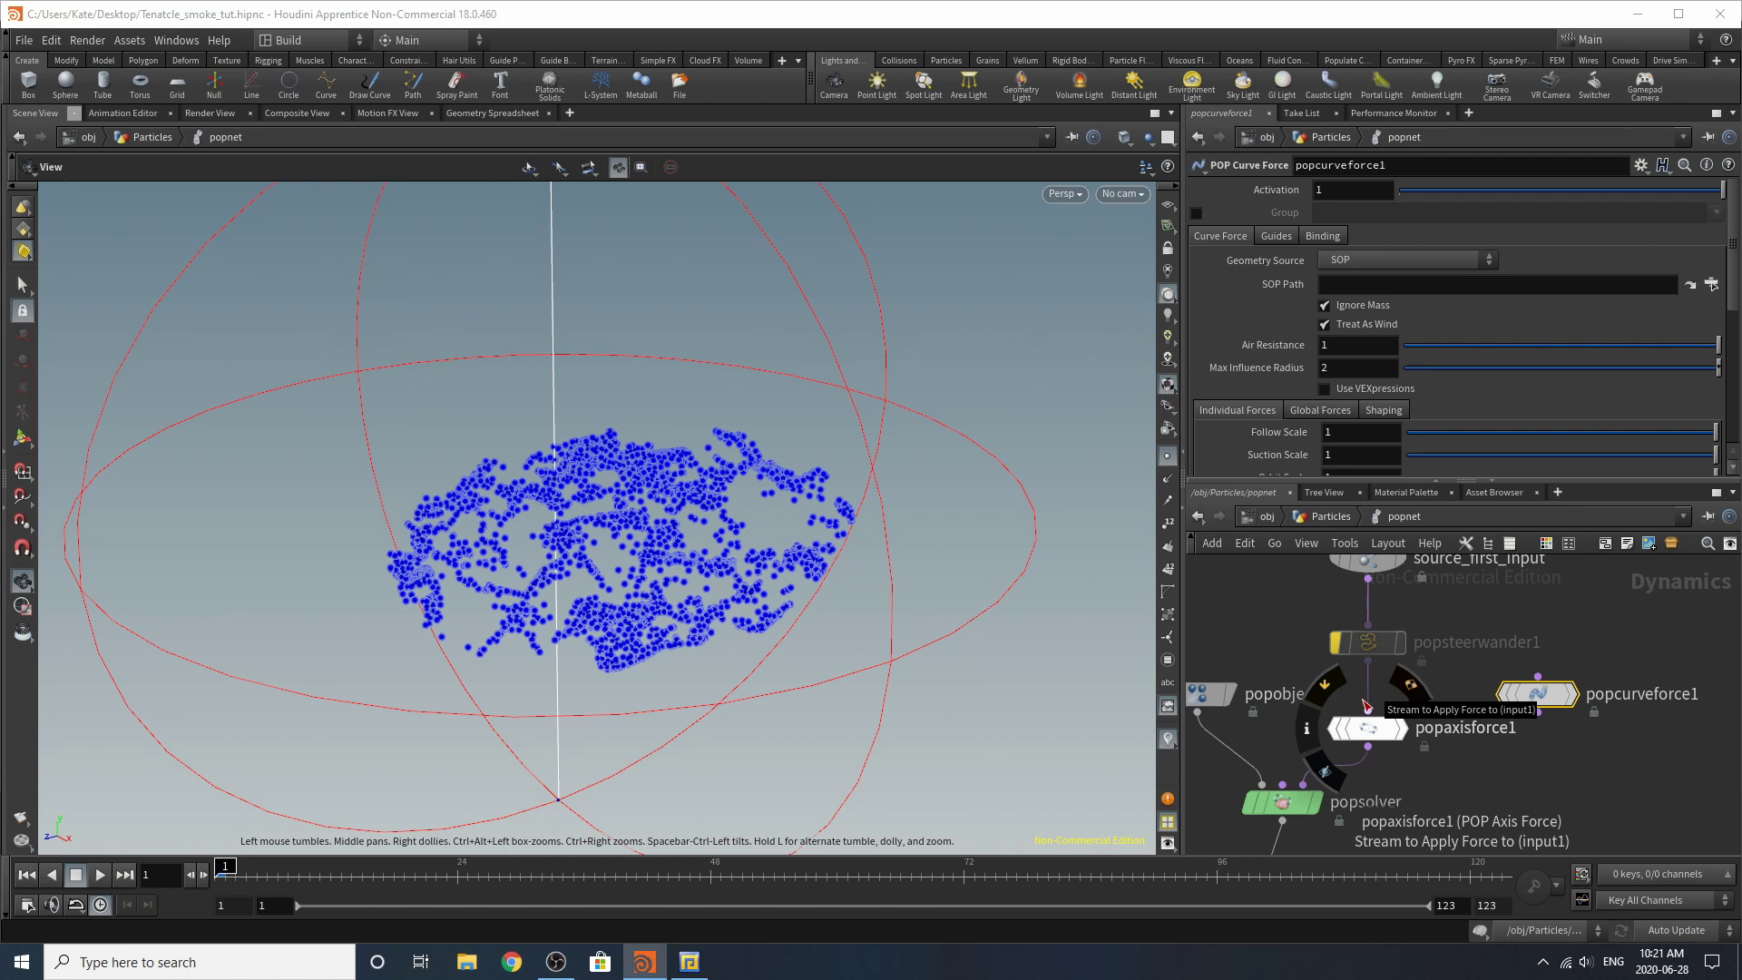
{"action": "scroll", "coordinate": [1488, 693], "scroll_direction": "down", "scroll_amount": 5}
{"action": "scroll", "coordinate": [1488, 693], "scroll_direction": "up", "scroll_amount": 5}
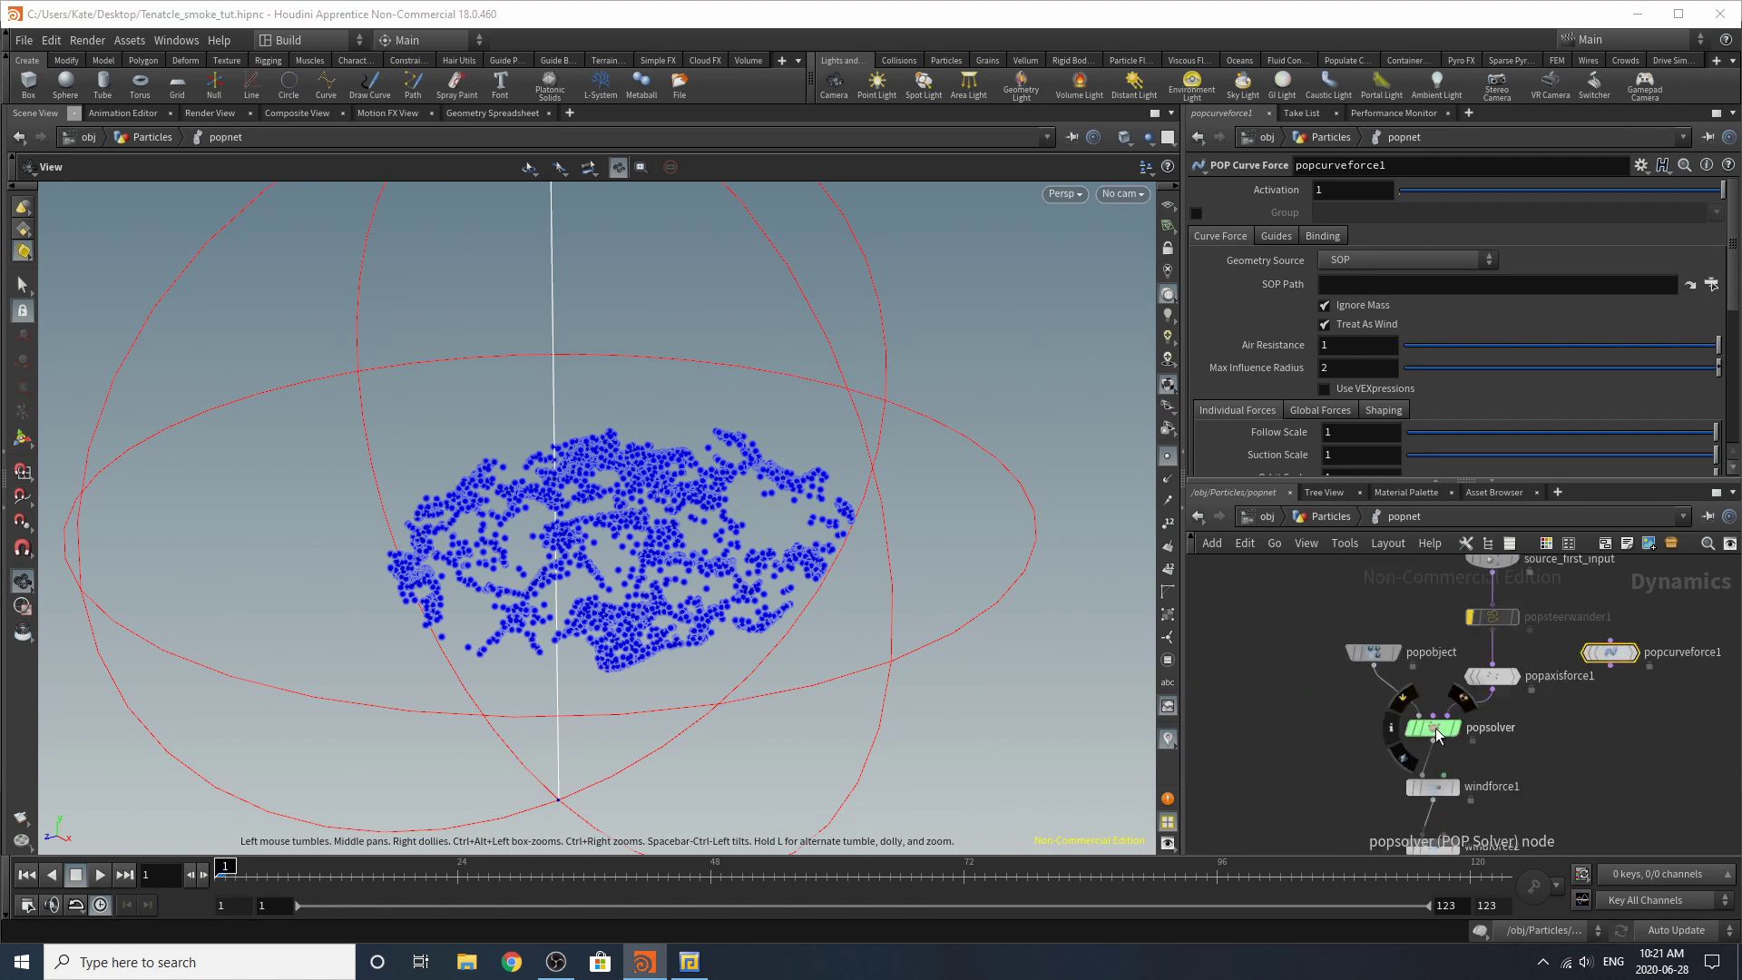
Step: Review the shape settings of popaxisforce1 and the wind settings of windforce1
{"action": "left_click", "coordinate": [1494, 685]}
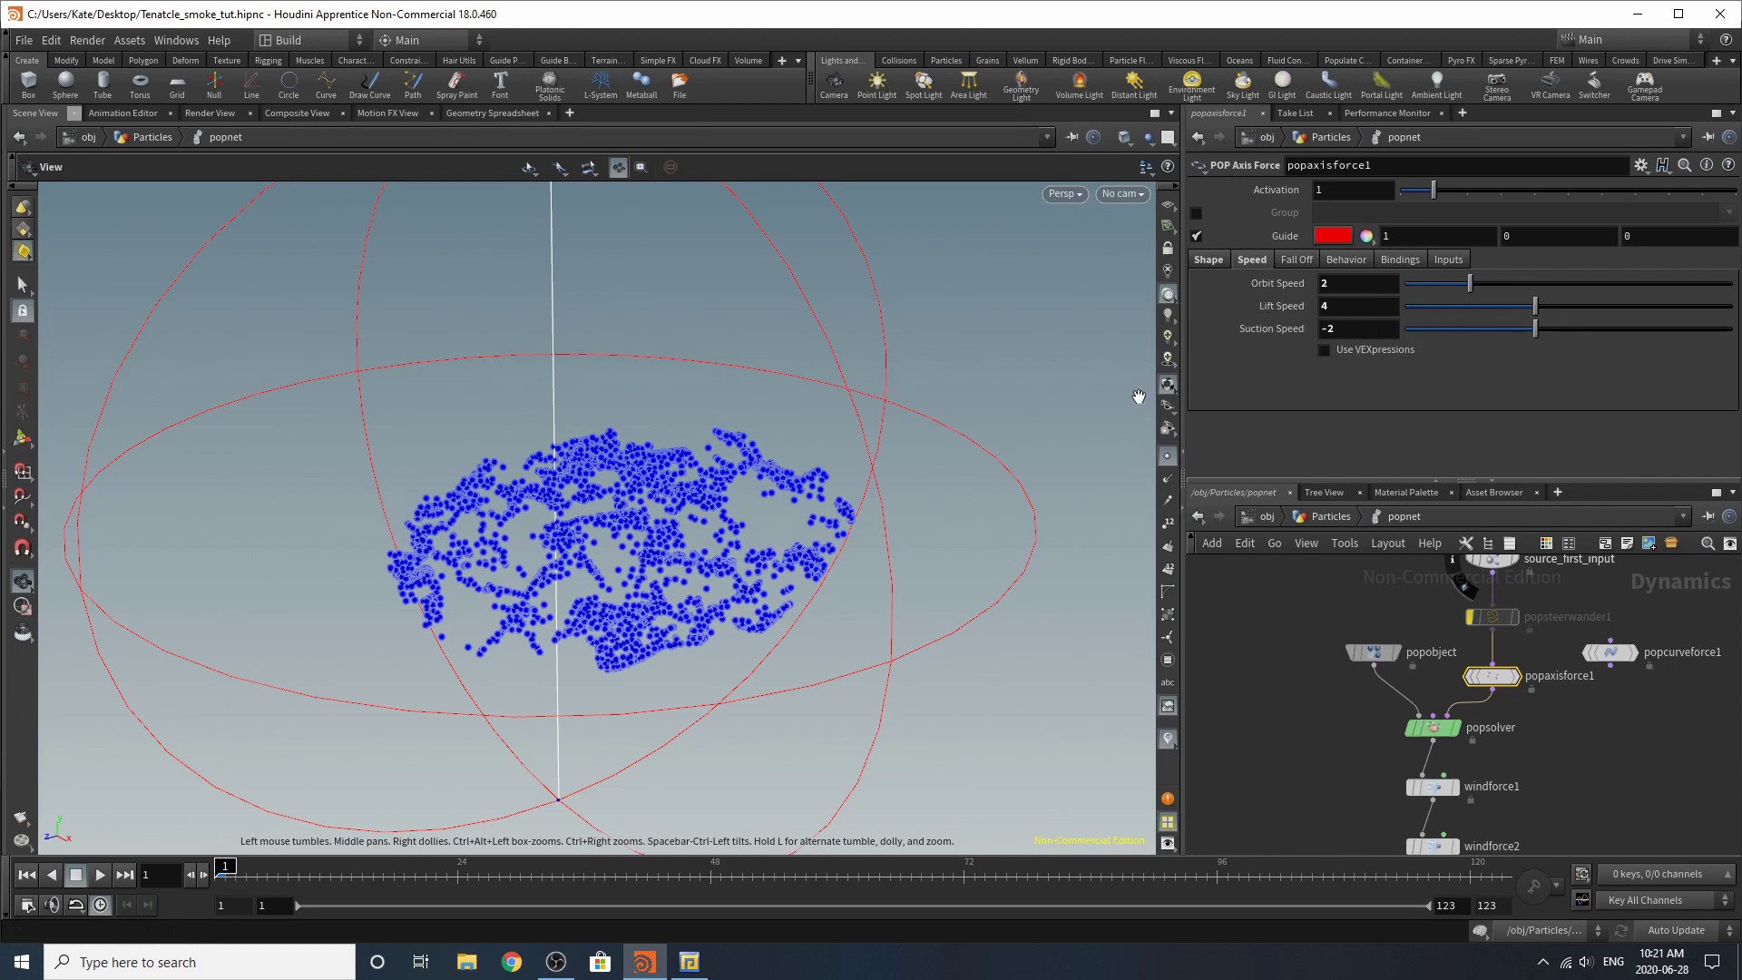
{"action": "left_click", "coordinate": [1217, 263]}
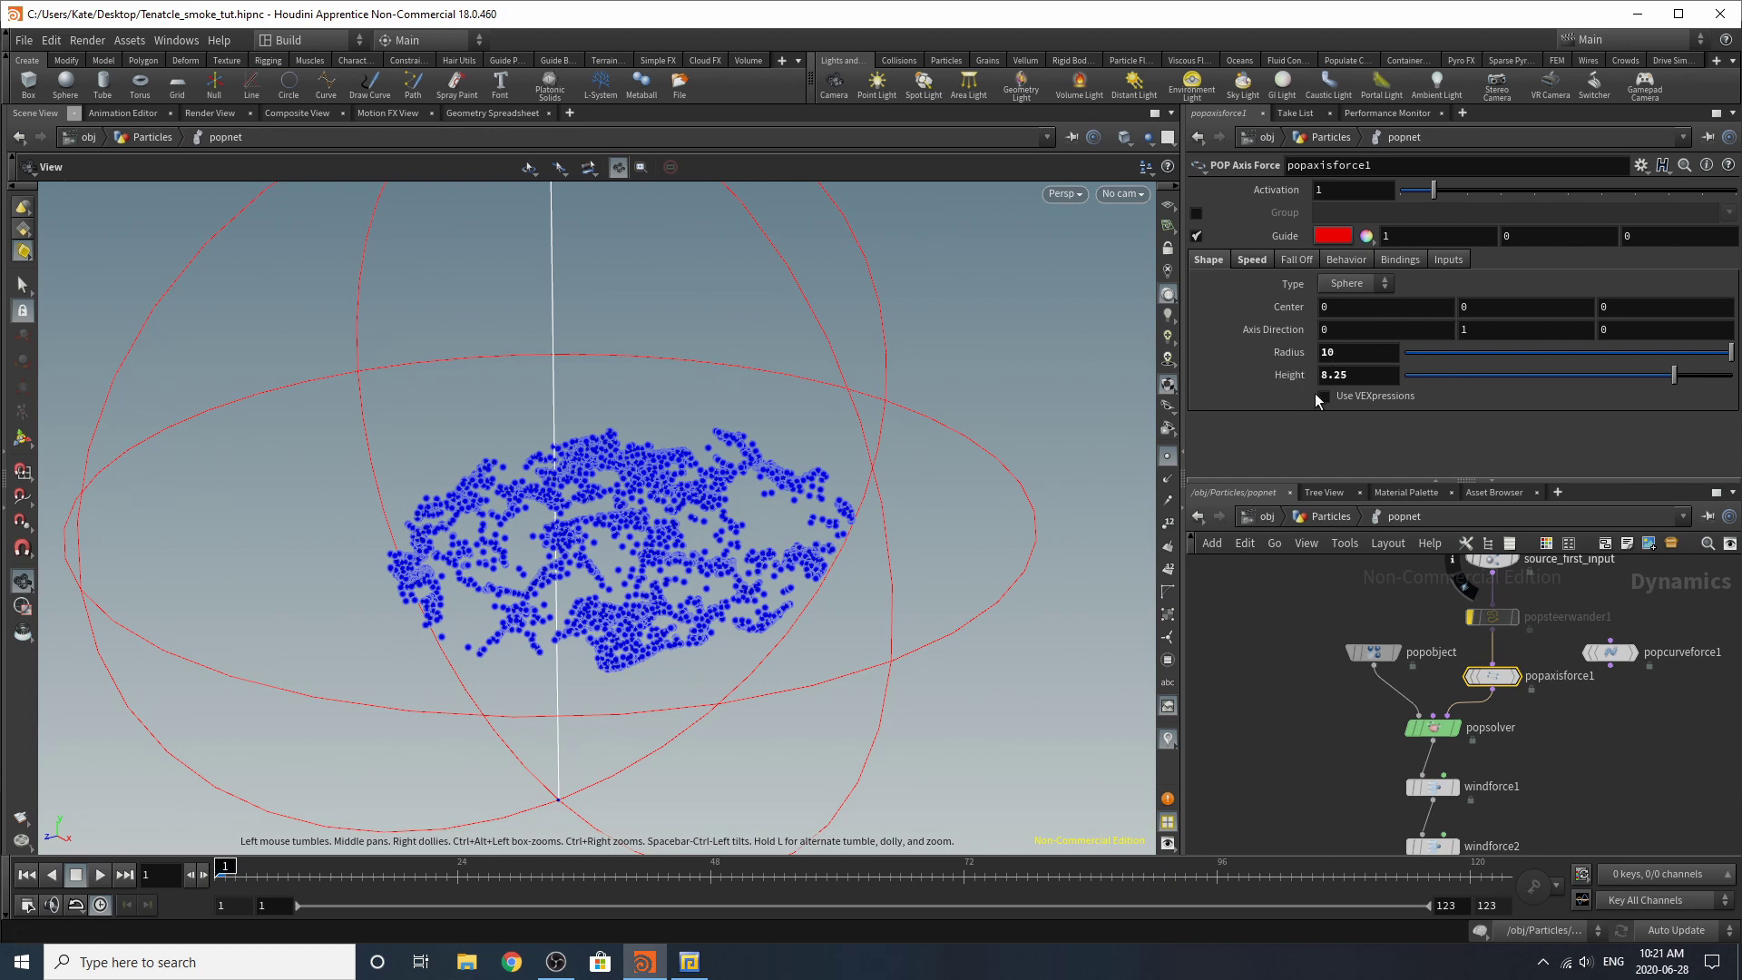
{"action": "scroll", "coordinate": [1438, 816], "scroll_direction": "up", "scroll_amount": 3}
{"action": "left_click", "coordinate": [1432, 773]}
{"action": "left_click", "coordinate": [1415, 826]}
{"action": "left_click", "coordinate": [1428, 755]}
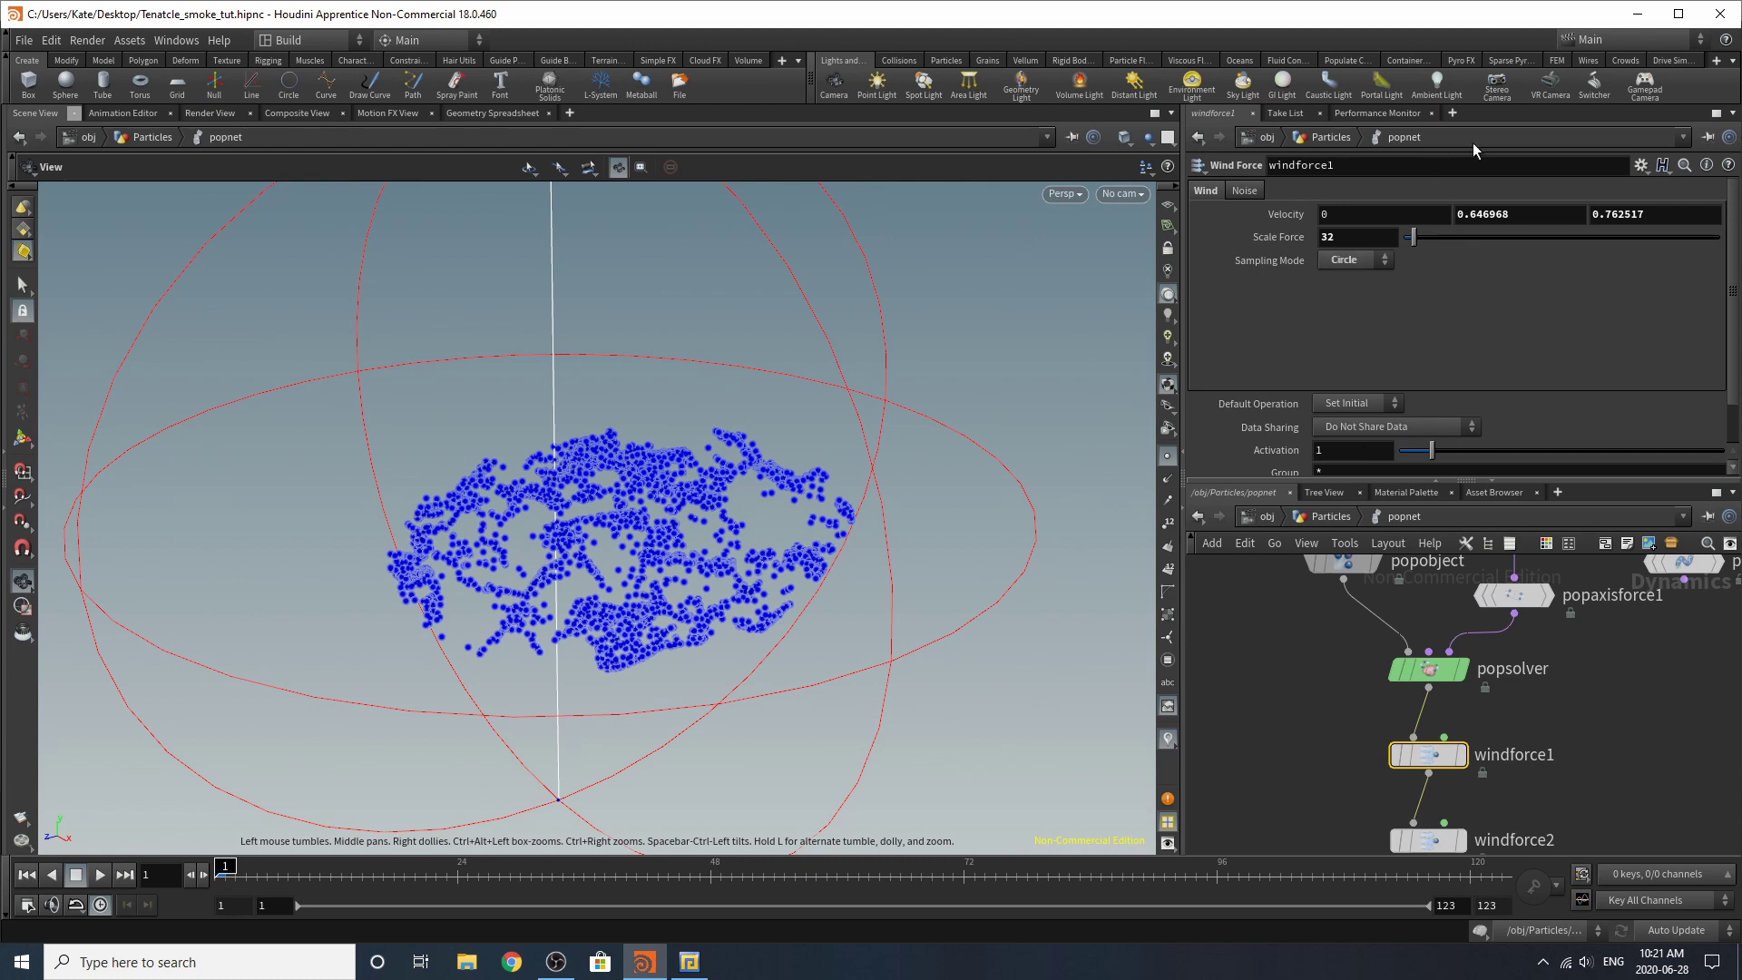
Step: Review the settings of windforce2 and the gravity1 force below it
{"action": "scroll", "coordinate": [1417, 798], "scroll_direction": "down", "scroll_amount": 2}
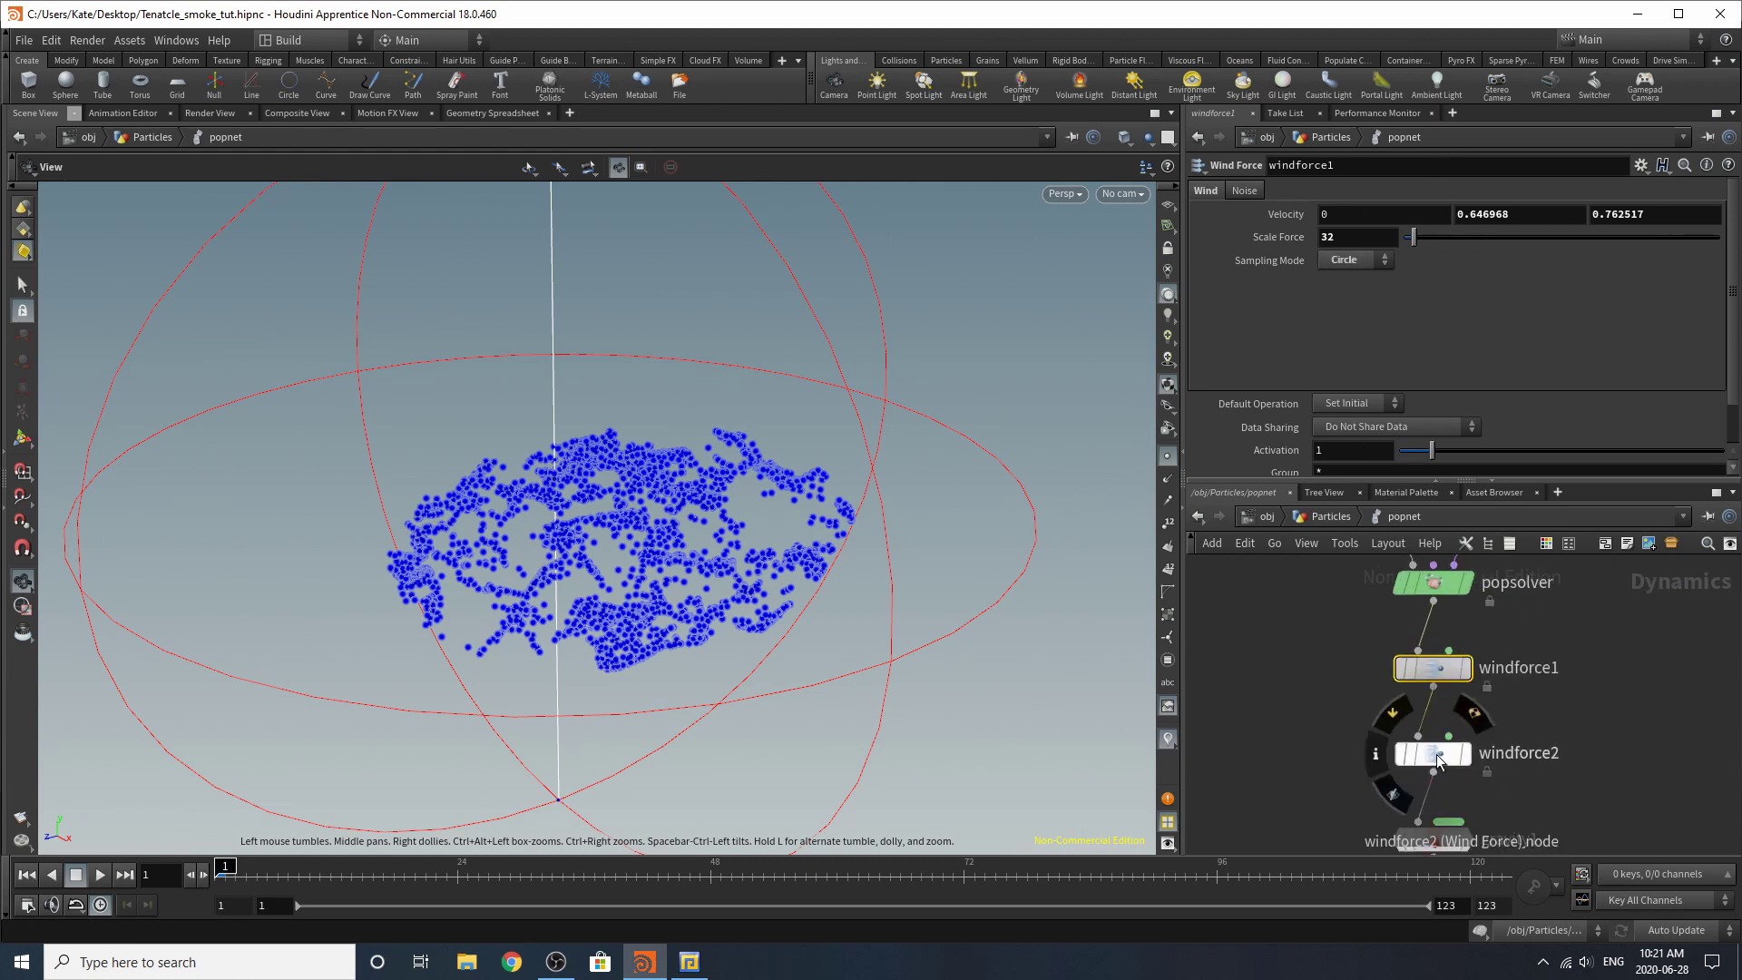
{"action": "left_click", "coordinate": [1436, 758]}
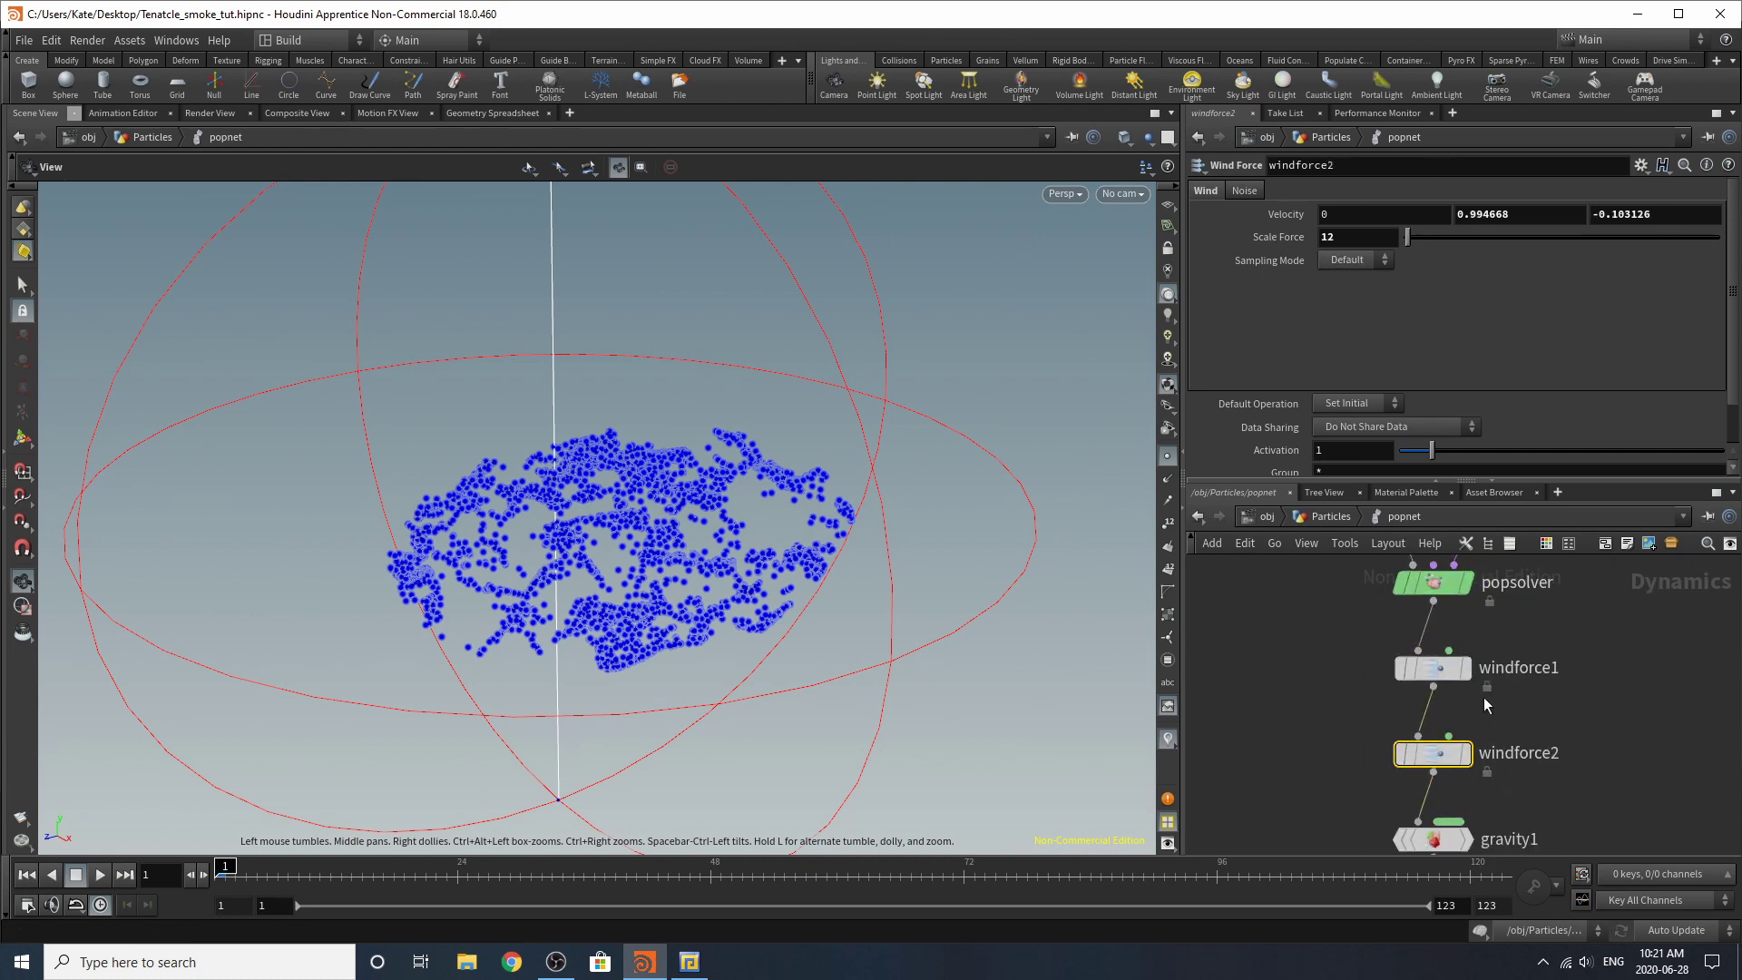
{"action": "scroll", "coordinate": [1478, 708], "scroll_direction": "up", "scroll_amount": 2}
{"action": "left_click", "coordinate": [1444, 780]}
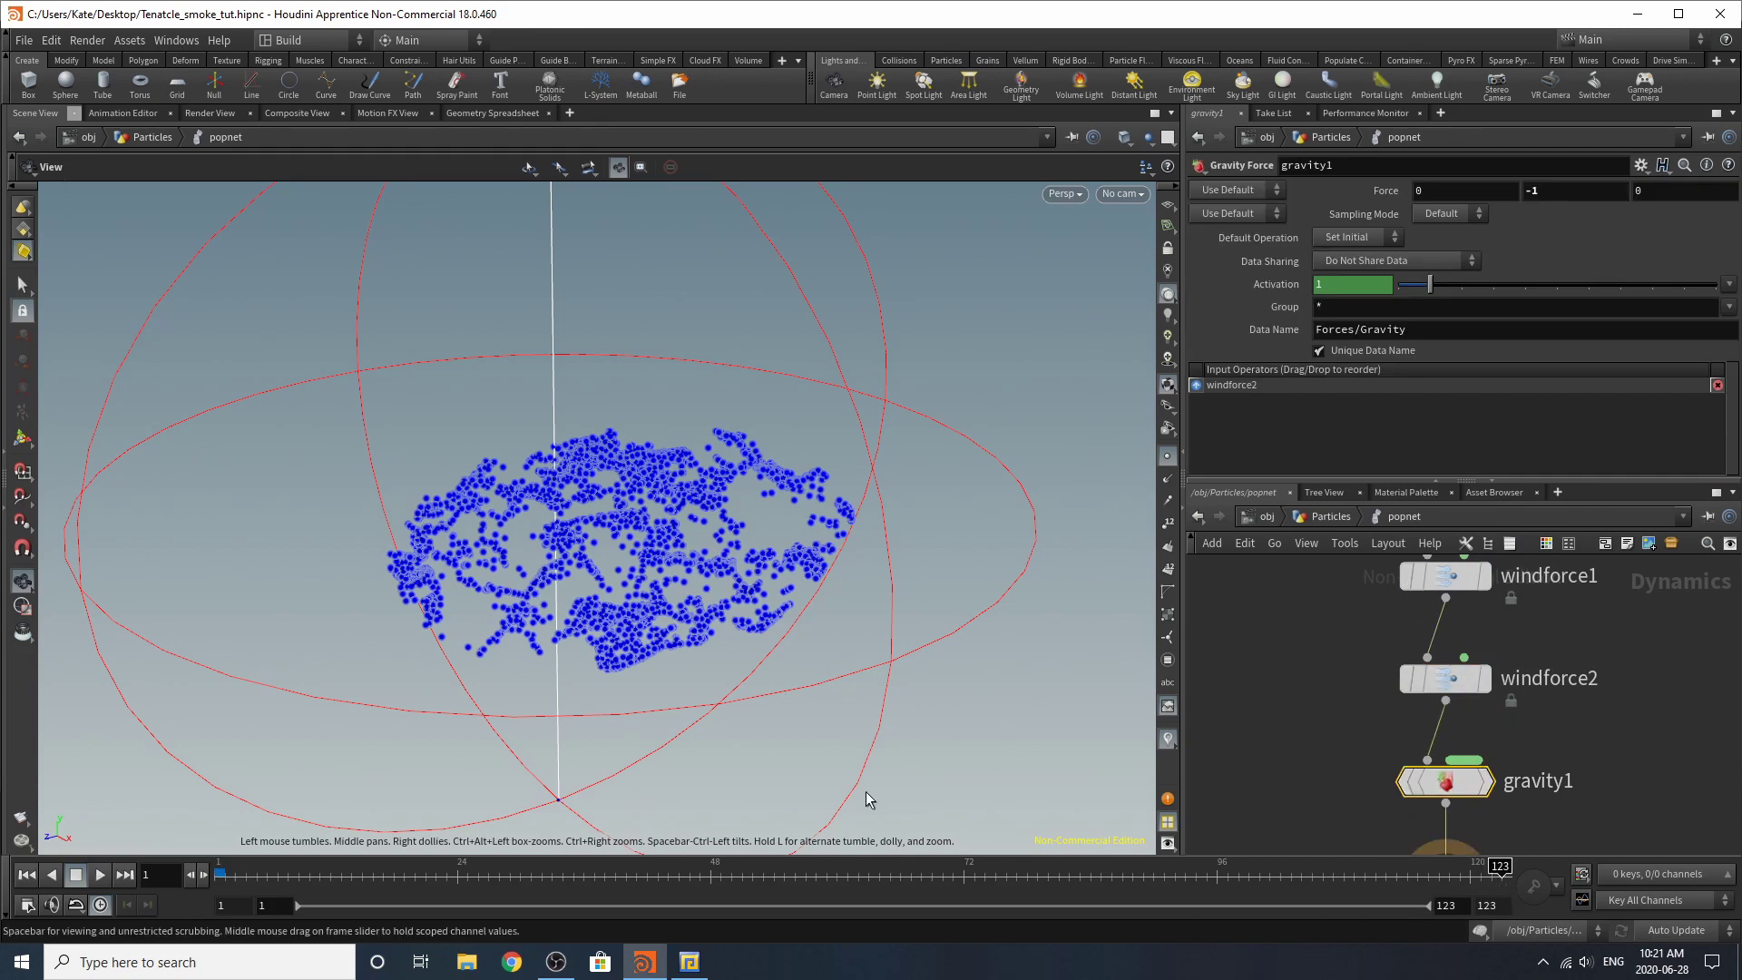
Step: Jump to the last frame, 123, and frame the simulated particles to inspect their overall shape
{"action": "key", "text": "Up"}
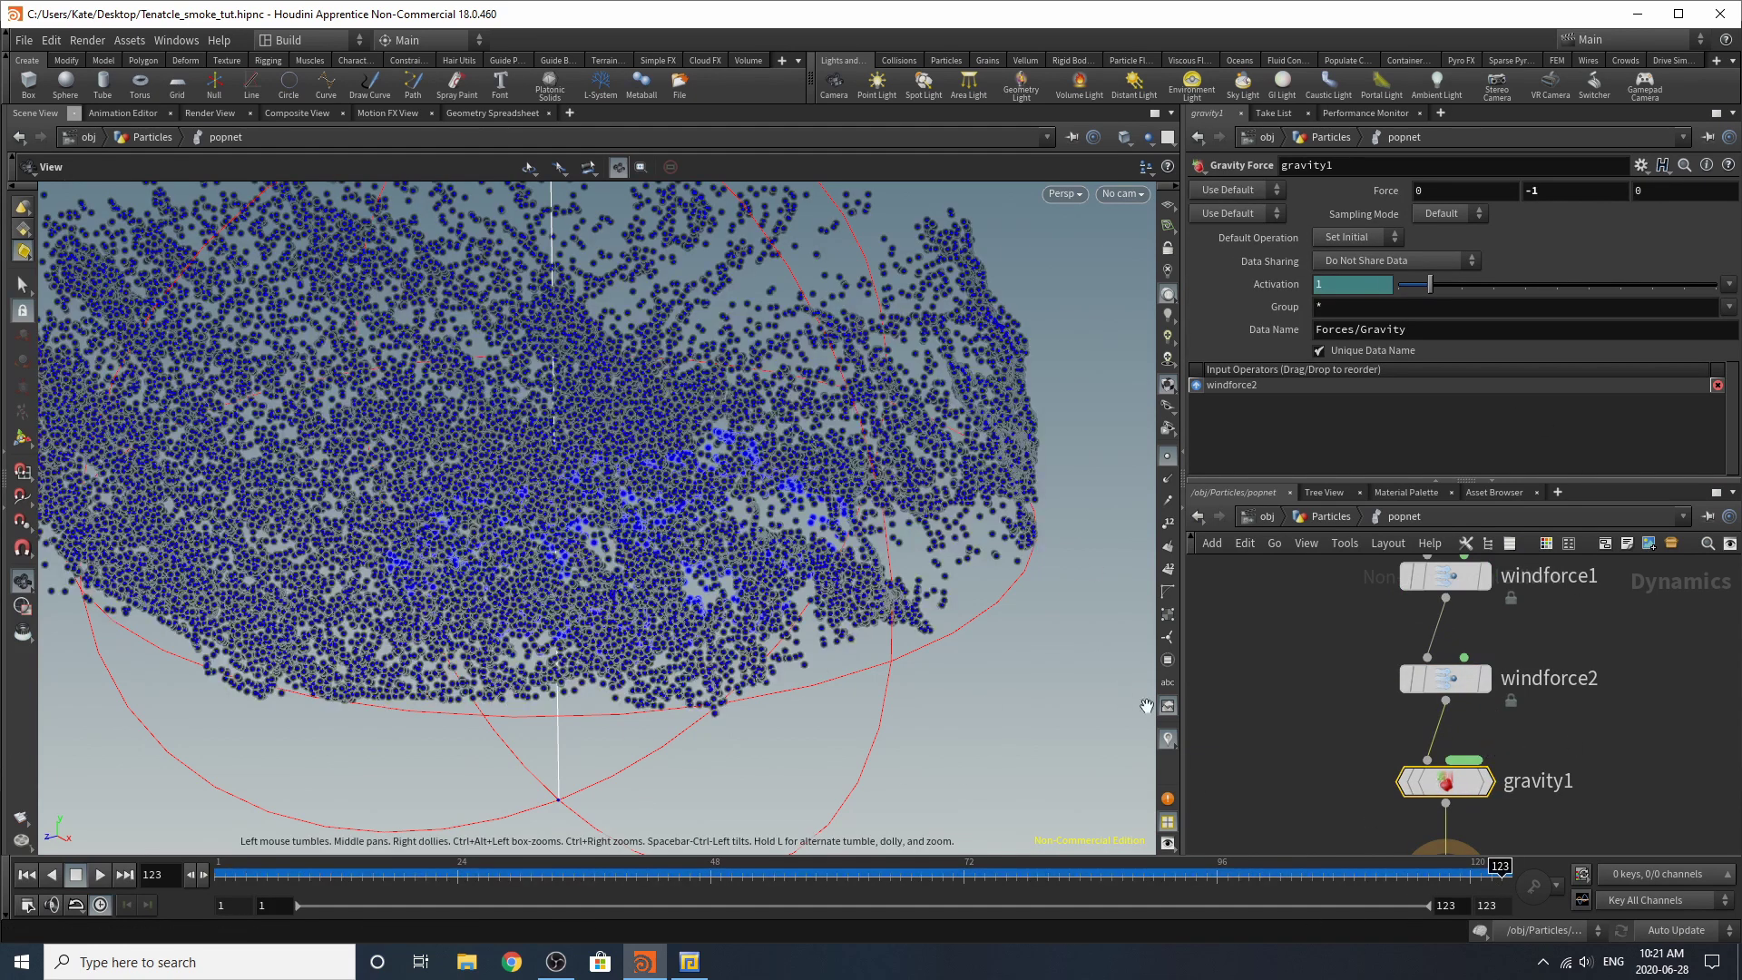
{"action": "key", "text": "g"}
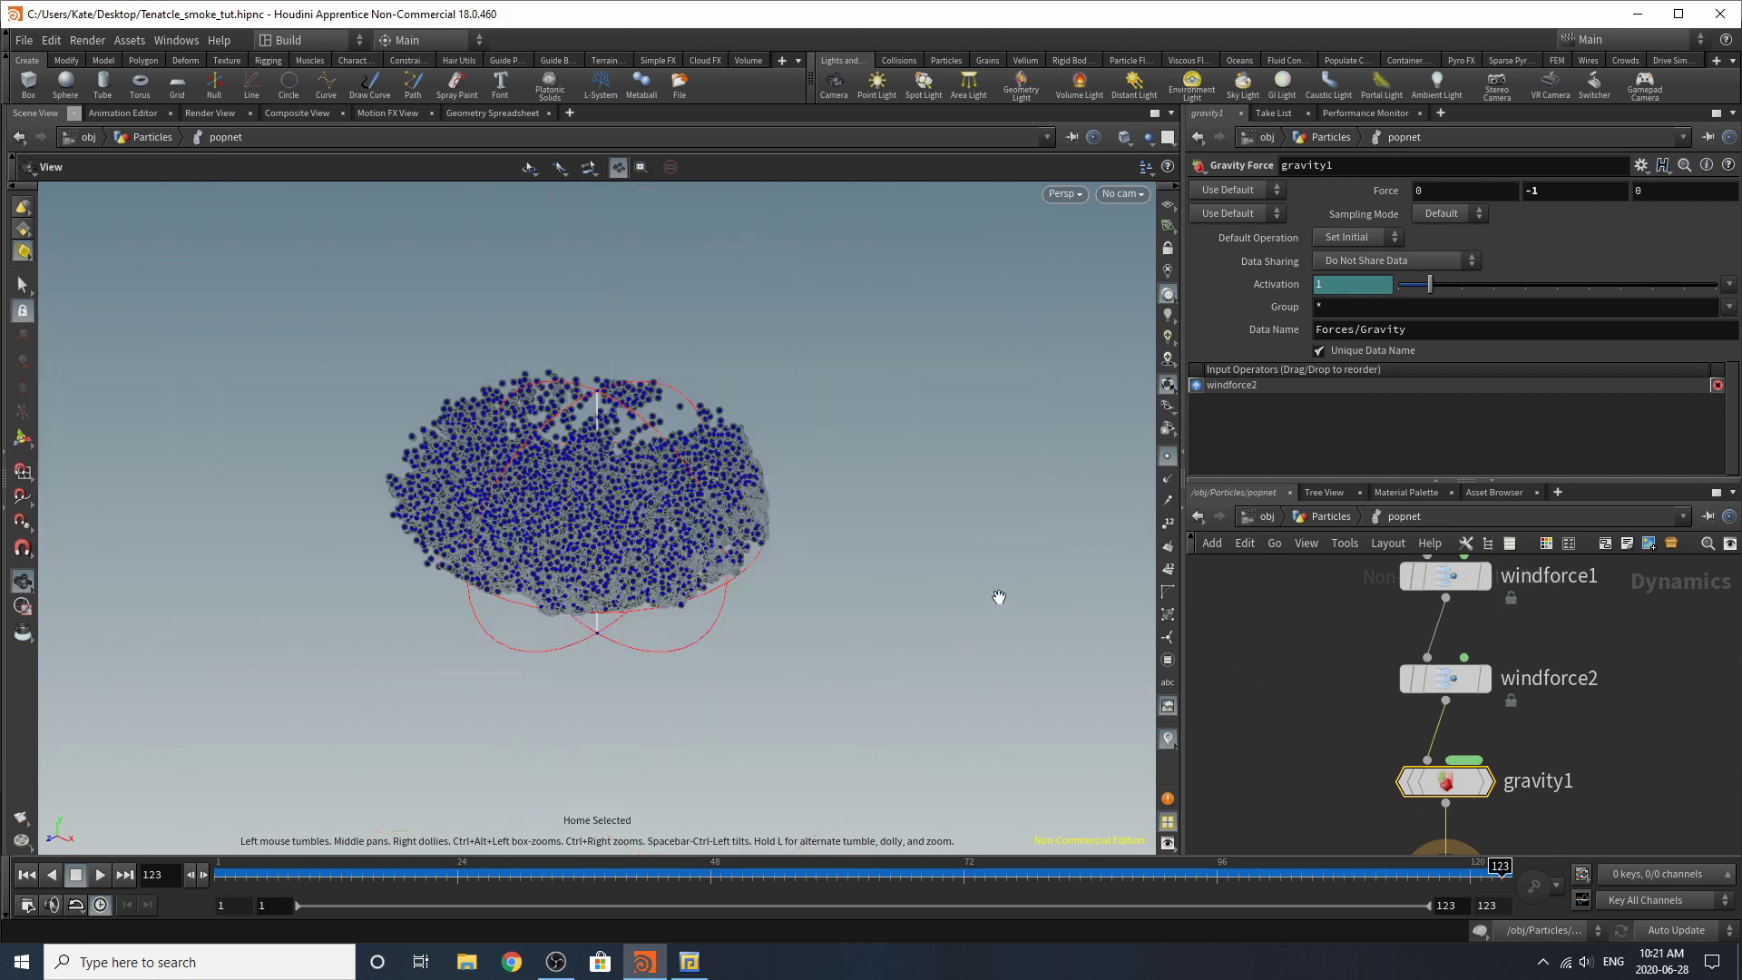
{"action": "left_click_drag", "start_coordinate": [571, 543], "coordinate": [653, 535]}
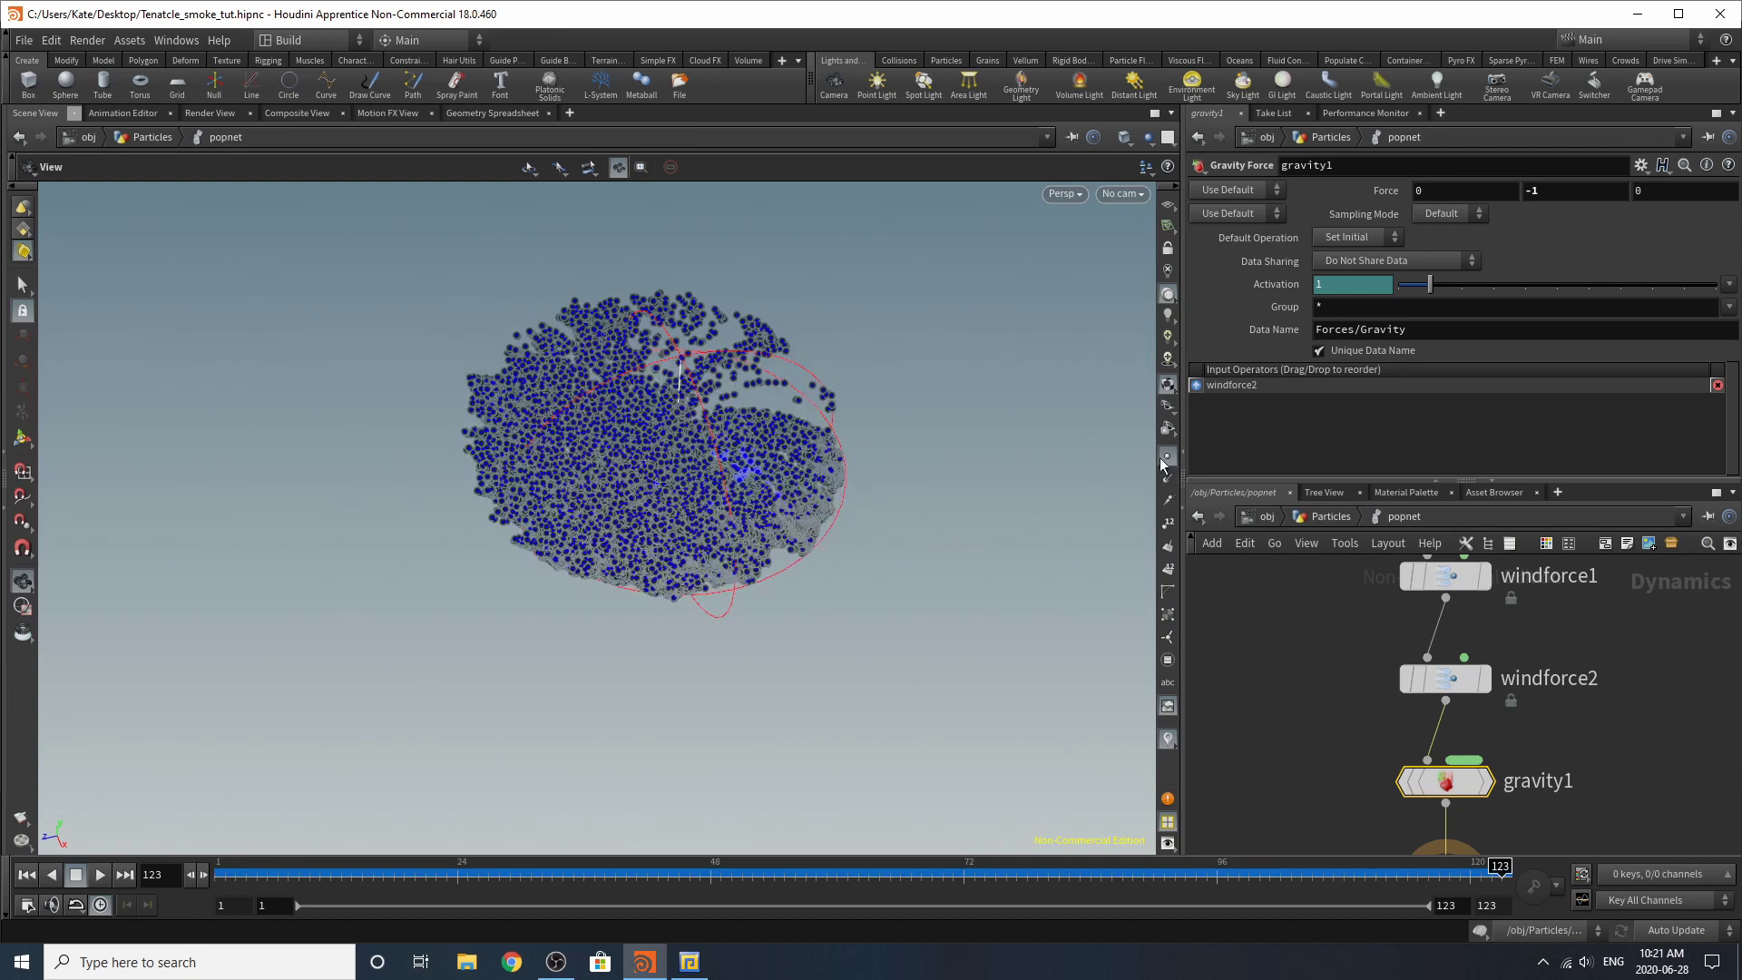
{"action": "left_click_drag", "start_coordinate": [711, 483], "coordinate": [752, 450]}
Step: Reduce the viewport's particle point size to 4.38 pixels and save the display options as default
{"action": "key", "text": "d"}
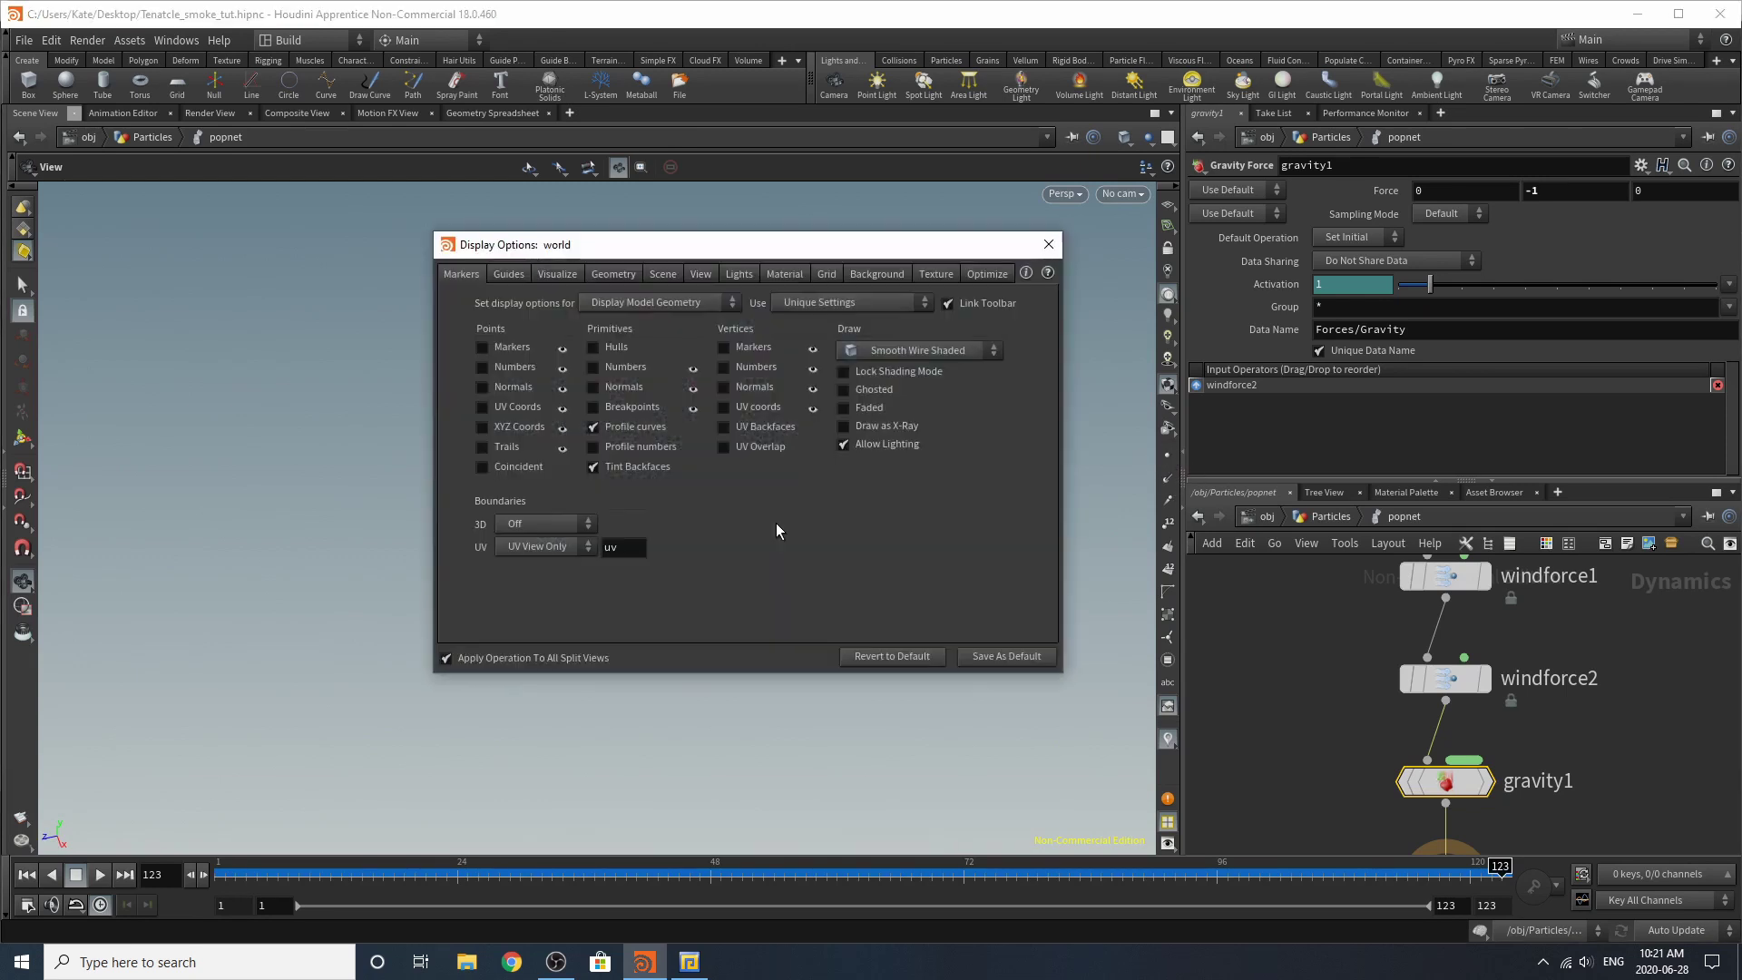
{"action": "left_click", "coordinate": [618, 276]}
{"action": "left_click_drag", "start_coordinate": [680, 534], "coordinate": [622, 535]}
{"action": "left_click", "coordinate": [1036, 659]}
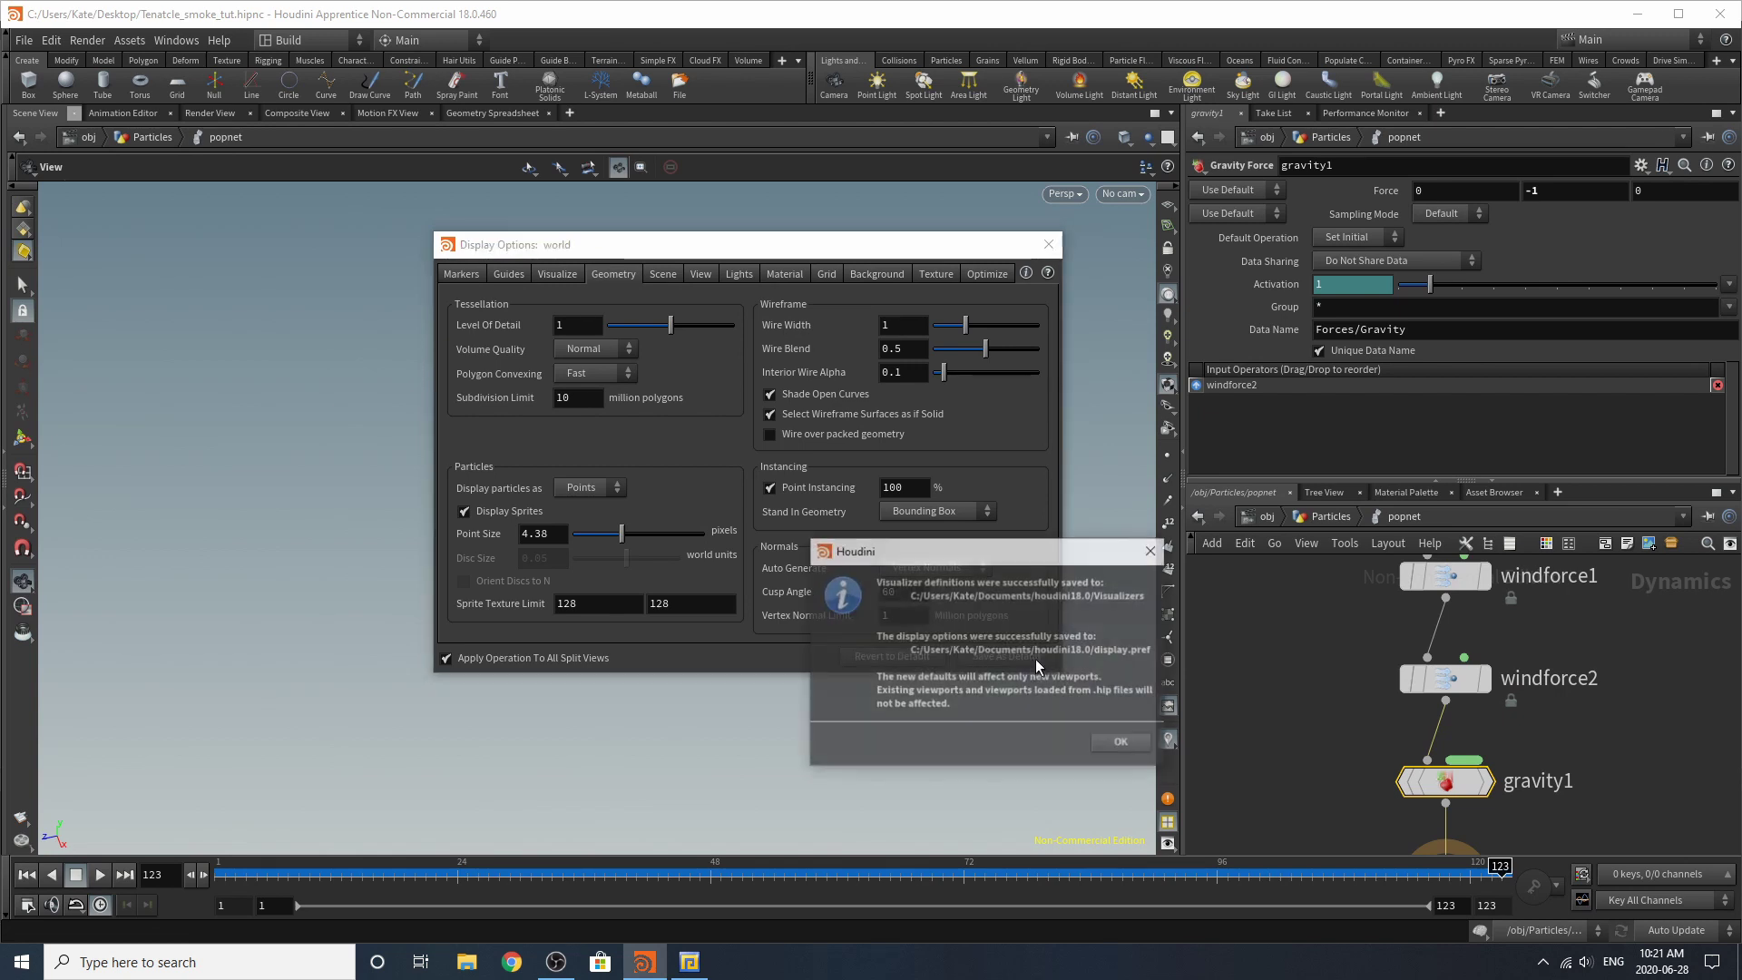
{"action": "left_click", "coordinate": [1108, 739]}
{"action": "mouse_move", "coordinate": [894, 252]}
{"action": "left_mouse_down"}
{"action": "mouse_move", "coordinate": [1392, 307]}
{"action": "mouse_move", "coordinate": [1227, 295]}
{"action": "mouse_move", "coordinate": [1232, 323]}
{"action": "left_mouse_up"}
Step: Play back the particle simulation to frame 43 and return to the Particles network
{"action": "left_click_drag", "start_coordinate": [603, 428], "coordinate": [327, 845]}
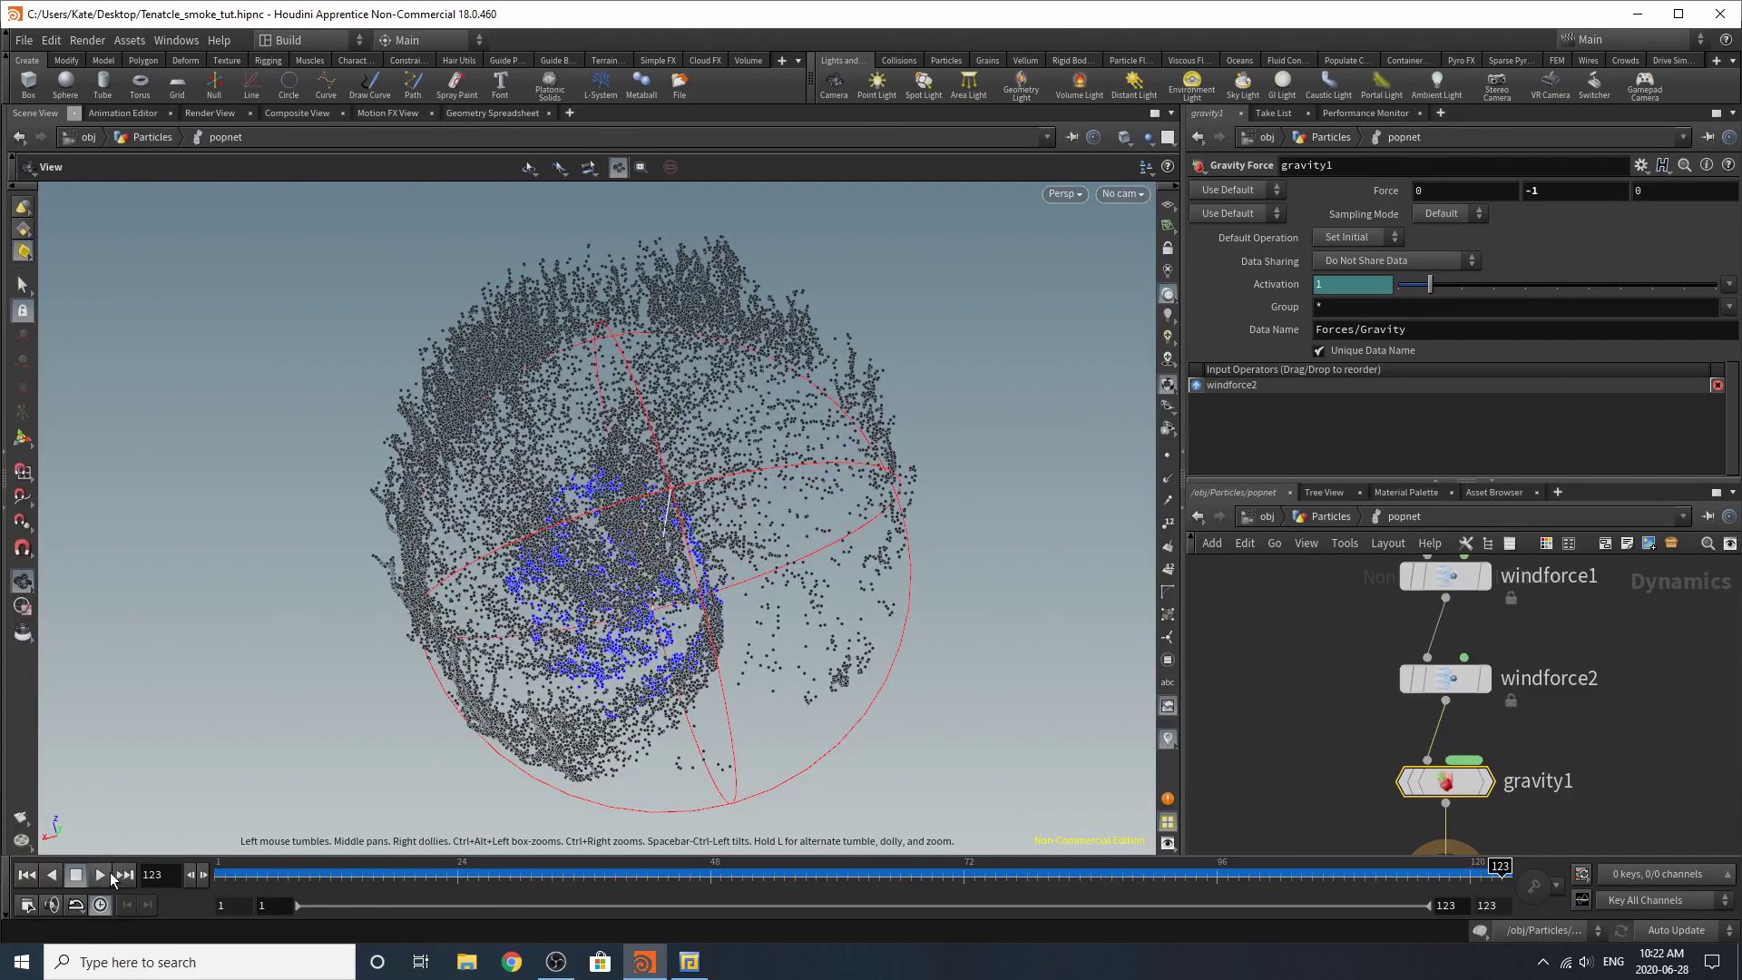
{"action": "left_click", "coordinate": [98, 875]}
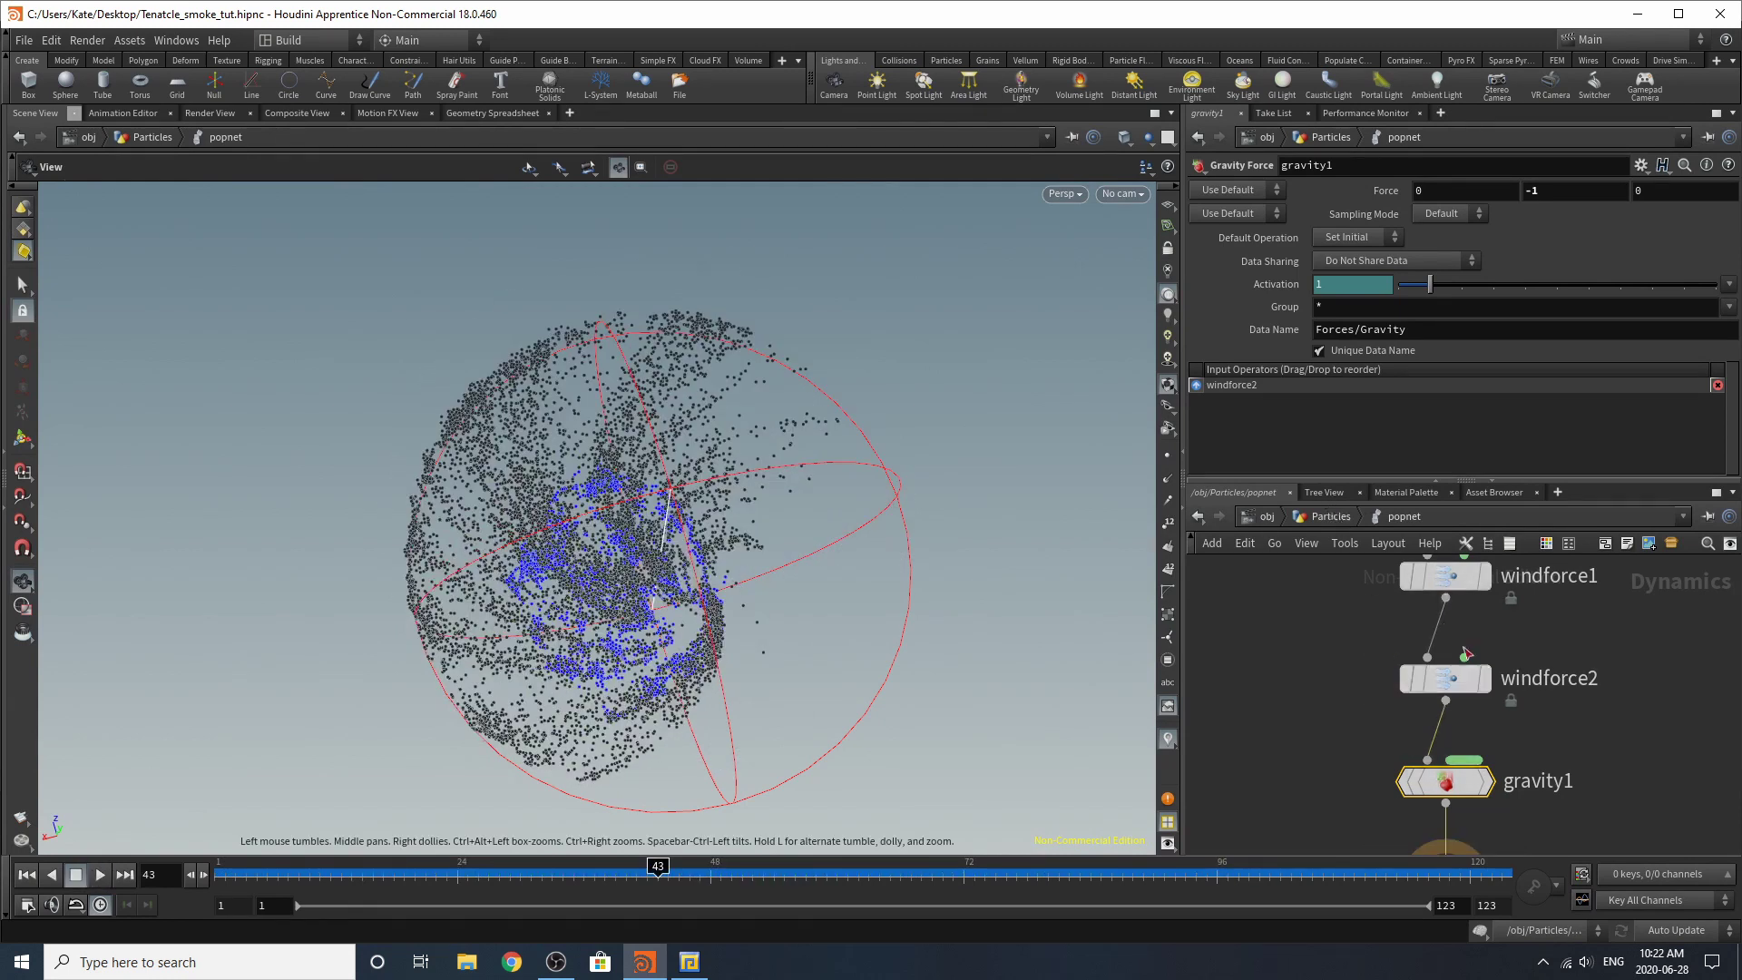
{"action": "scroll", "coordinate": [1469, 655], "scroll_direction": "down", "scroll_amount": 2}
{"action": "left_click", "coordinate": [1330, 519]}
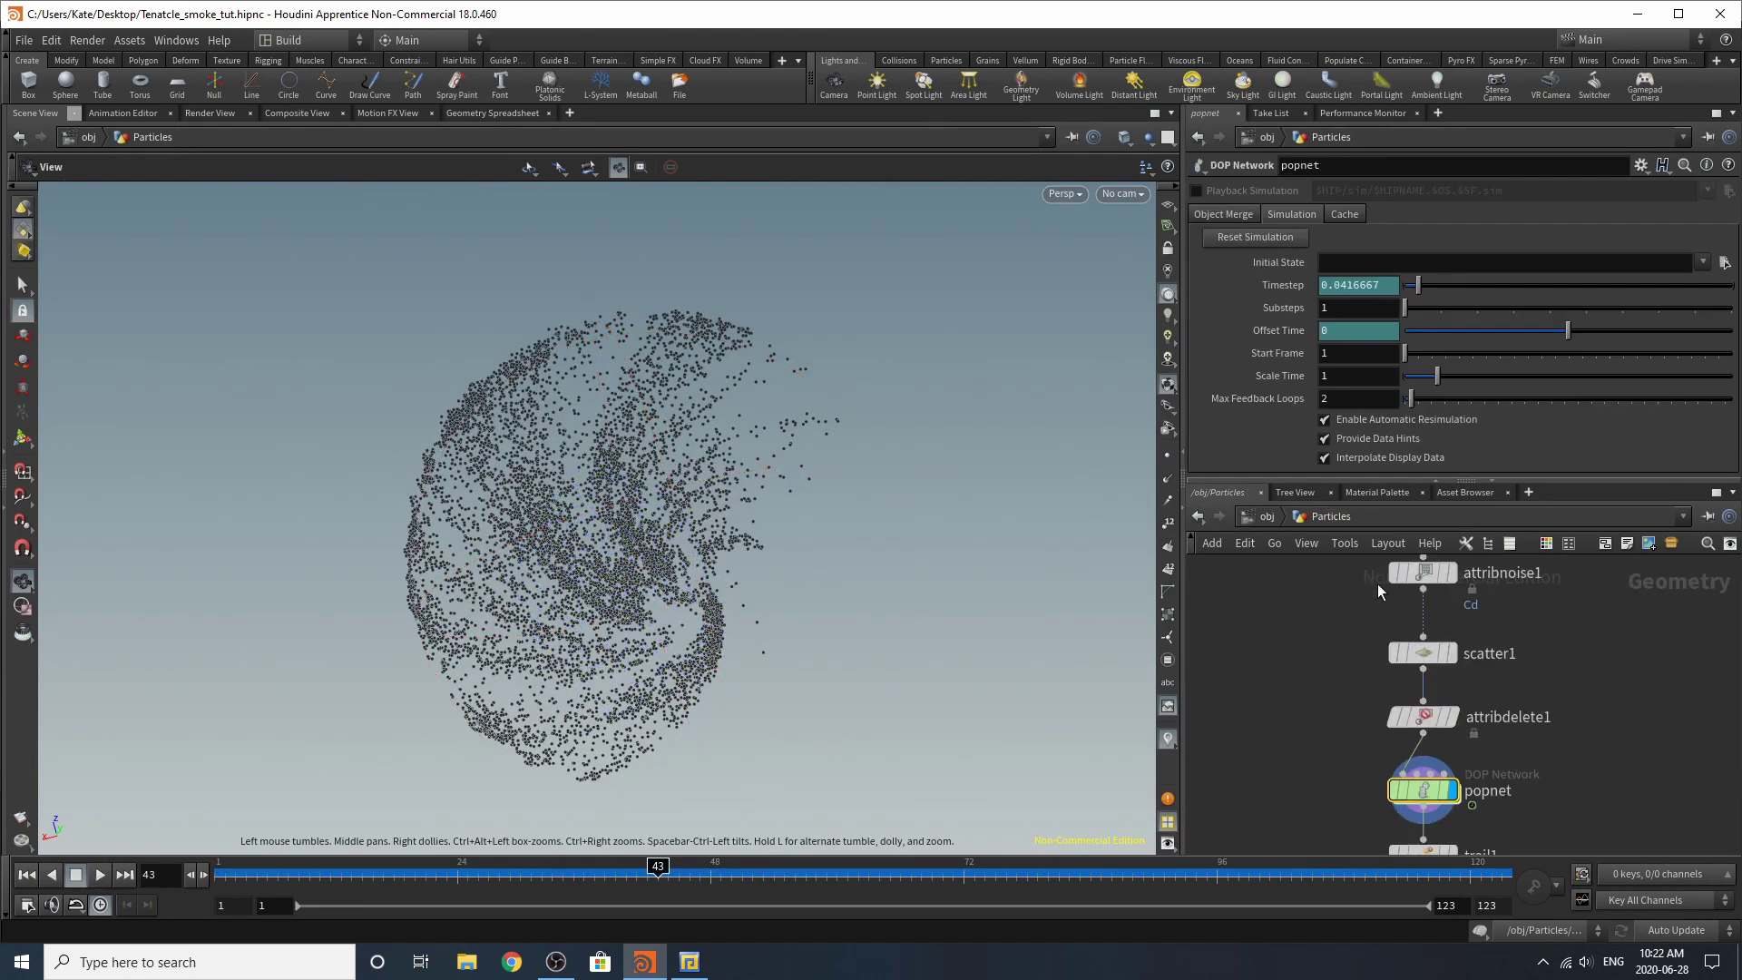
Step: Display the output of trail1 and examine its particle trails and Trail Length setting
{"action": "left_click", "coordinate": [1442, 707]}
{"action": "left_click", "coordinate": [1411, 707]}
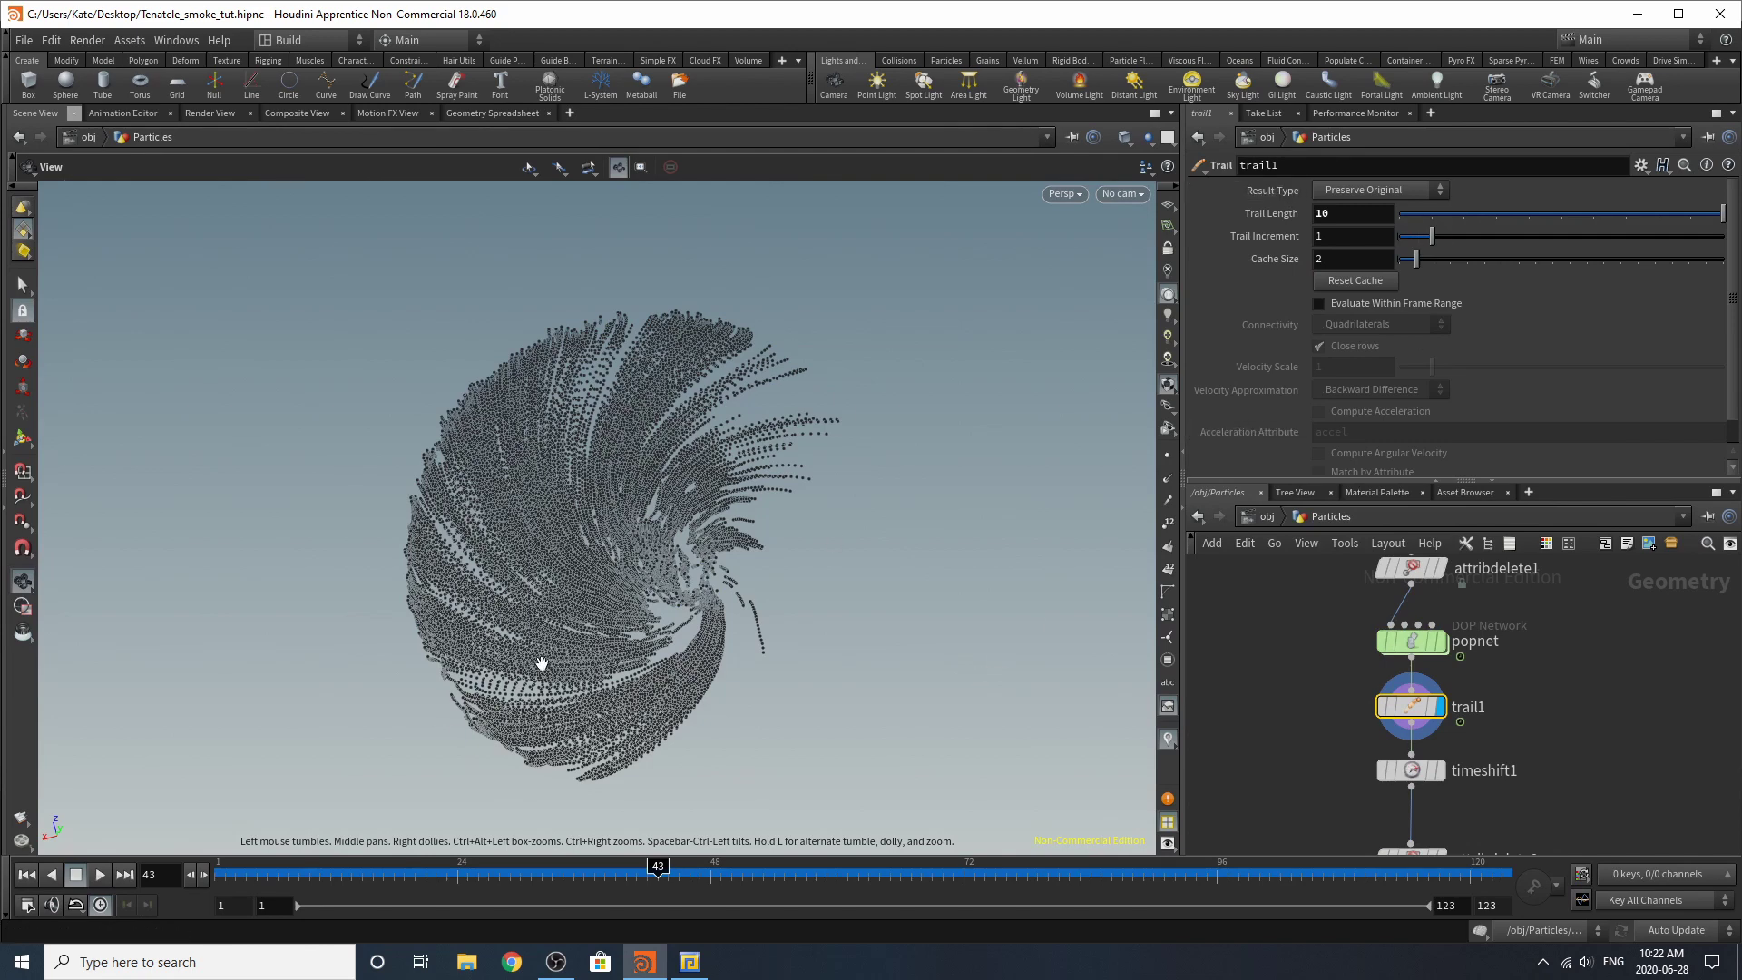
{"action": "left_click_drag", "start_coordinate": [531, 661], "coordinate": [672, 603]}
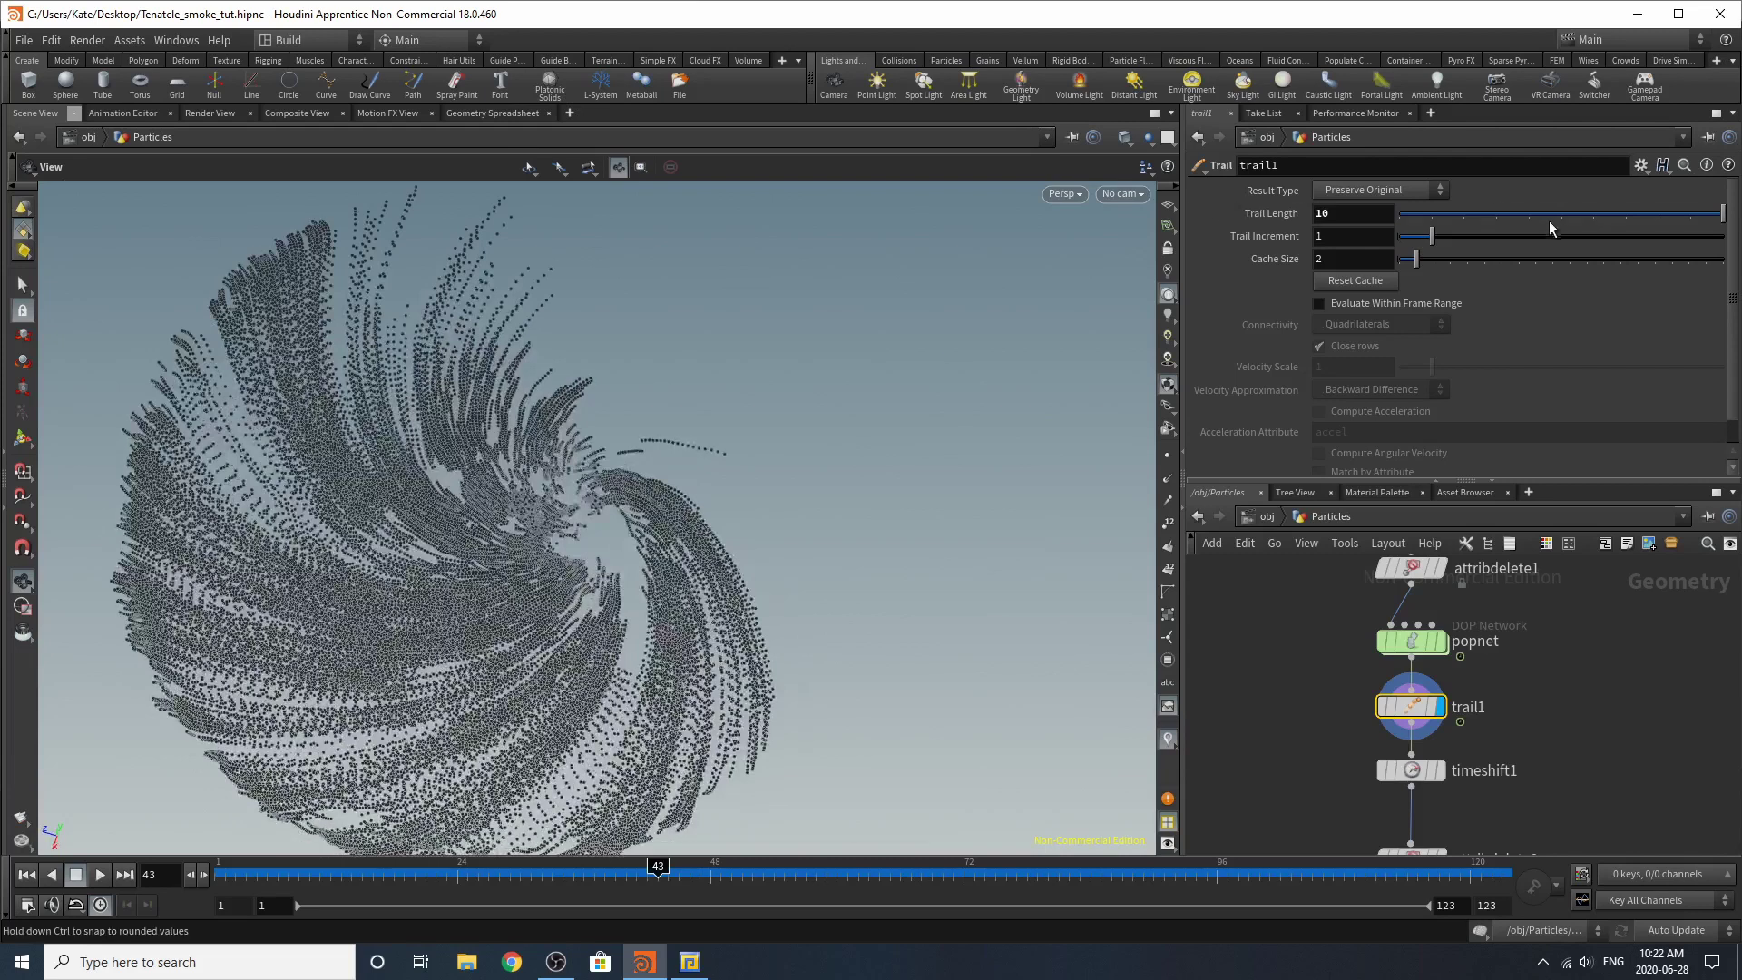
{"action": "left_click_drag", "start_coordinate": [1533, 231], "coordinate": [1717, 235]}
Step: Display the output of timeshift1 and review its frame setting and the frozen particle trails
{"action": "scroll", "coordinate": [1440, 738], "scroll_direction": "down", "scroll_amount": 2}
{"action": "middle_click_drag", "start_coordinate": [1441, 739], "coordinate": [1475, 660]}
{"action": "left_click", "coordinate": [1486, 657]}
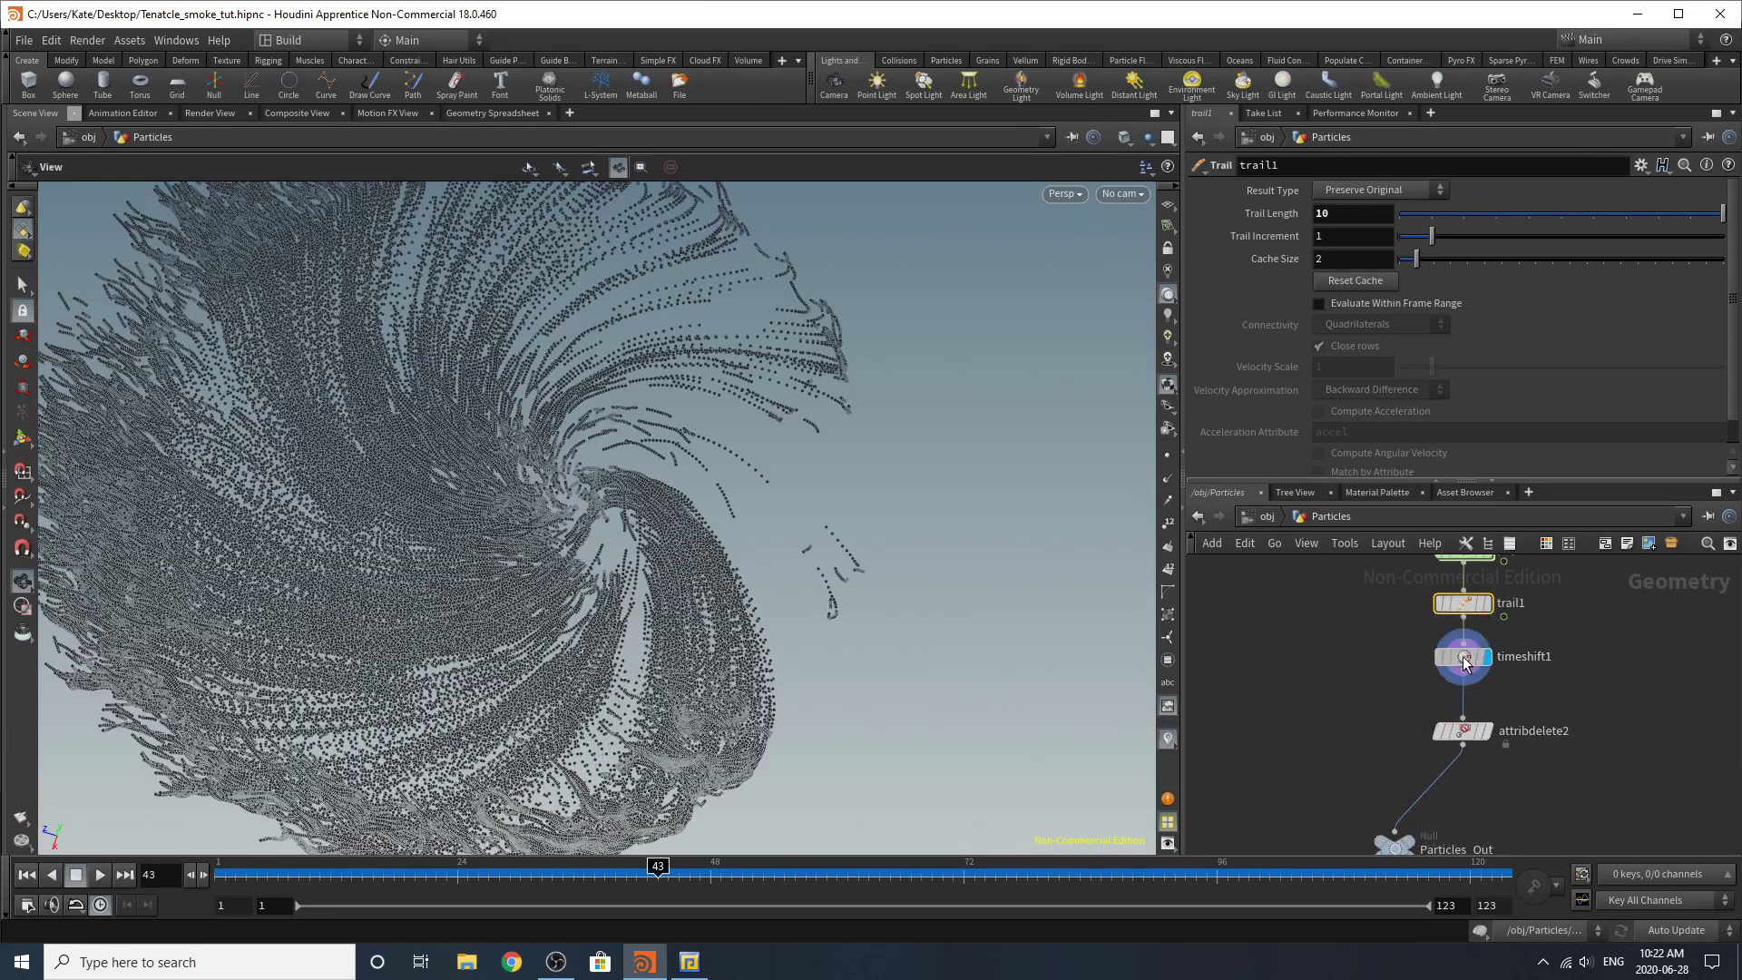
{"action": "left_click", "coordinate": [1463, 658]}
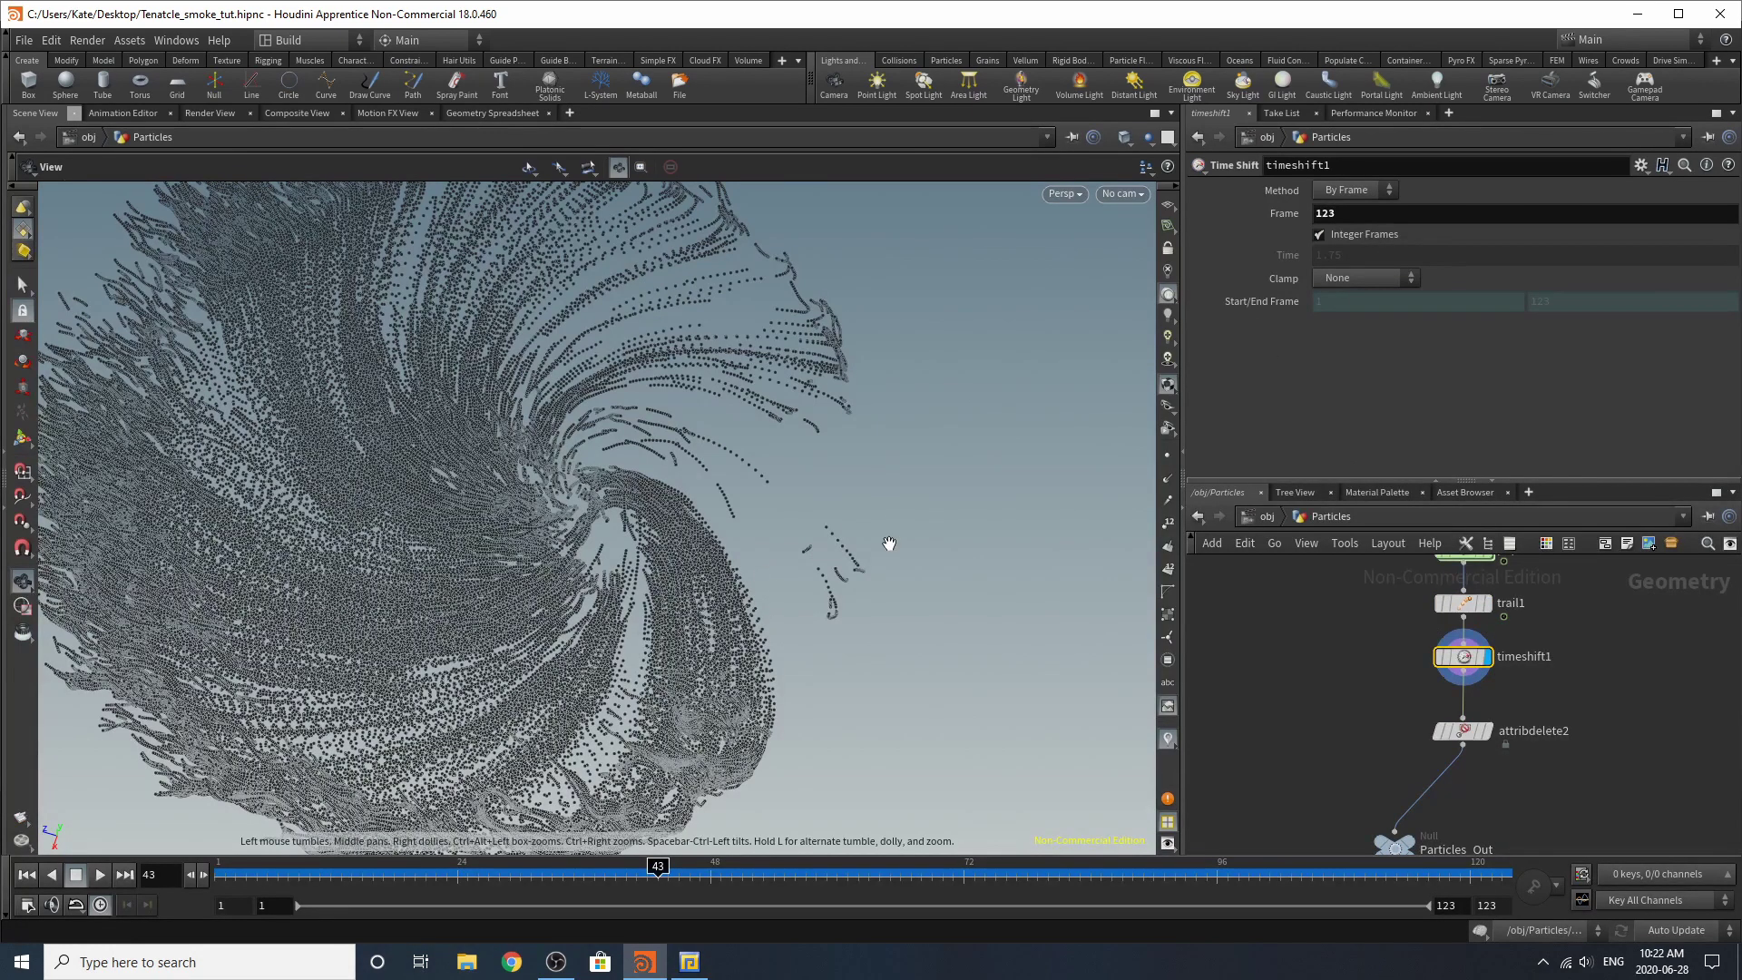
{"action": "scroll", "coordinate": [889, 542], "scroll_direction": "down", "scroll_amount": 5}
{"action": "left_click_drag", "start_coordinate": [720, 583], "coordinate": [668, 591]}
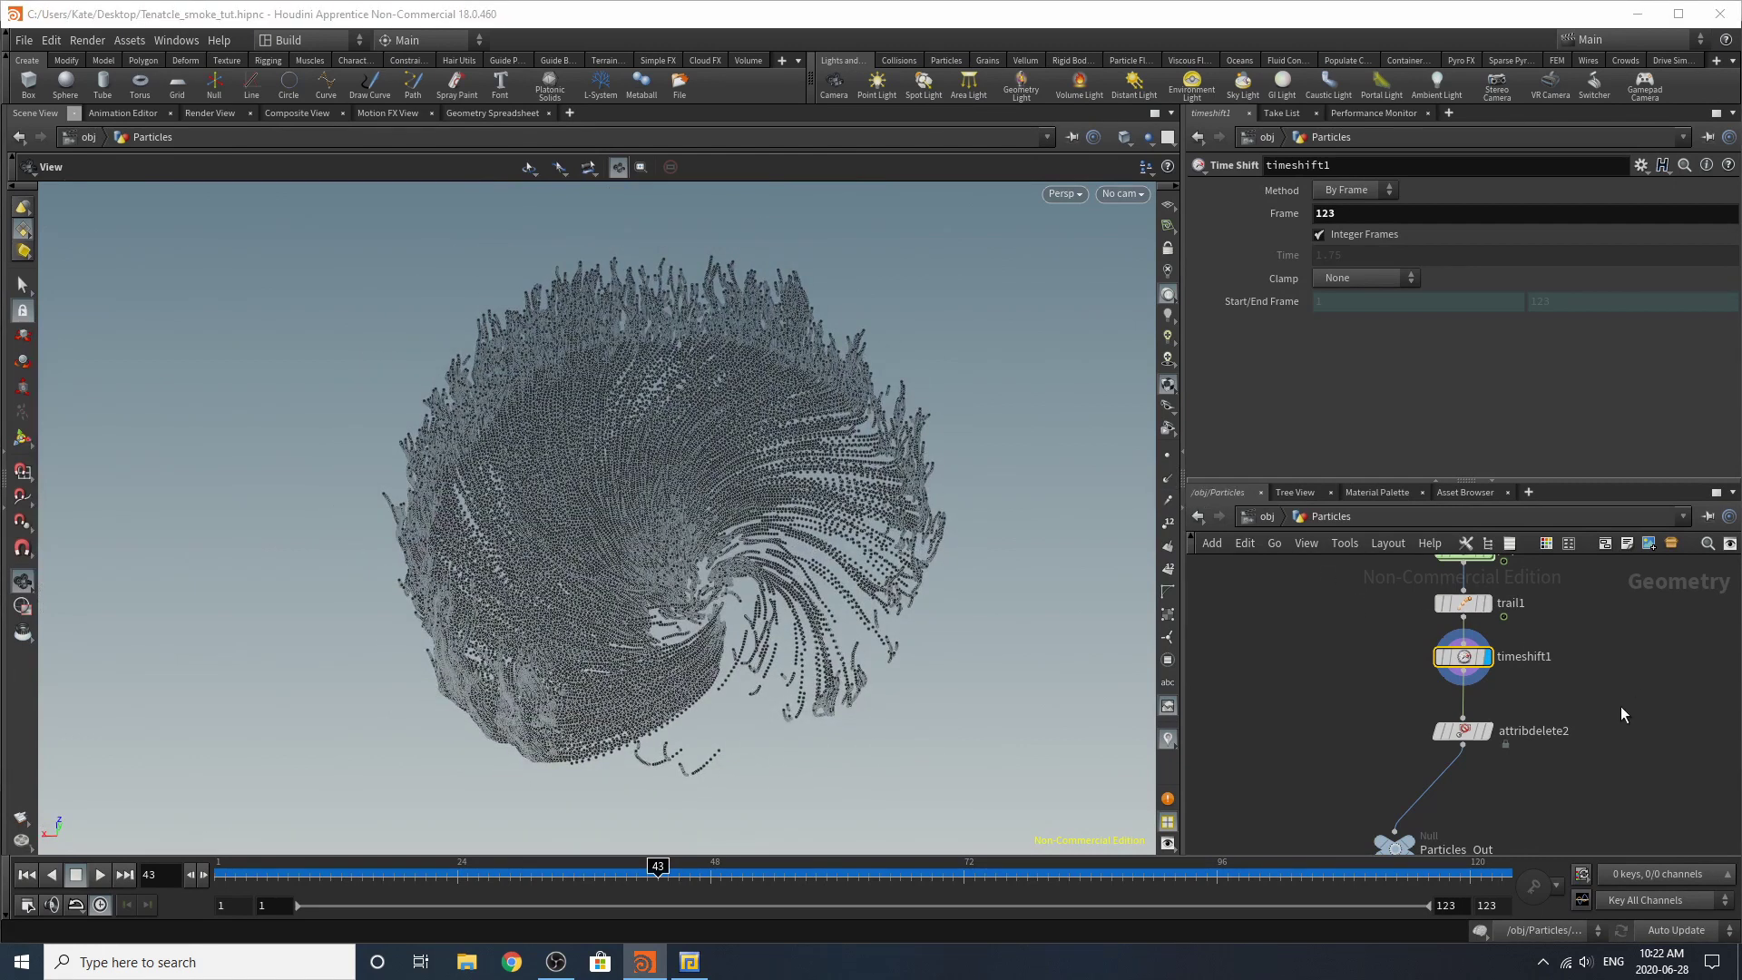
Step: Display attribdelete2 and turn on point trails in the viewport to inspect the particle velocities
{"action": "left_click", "coordinate": [1470, 731]}
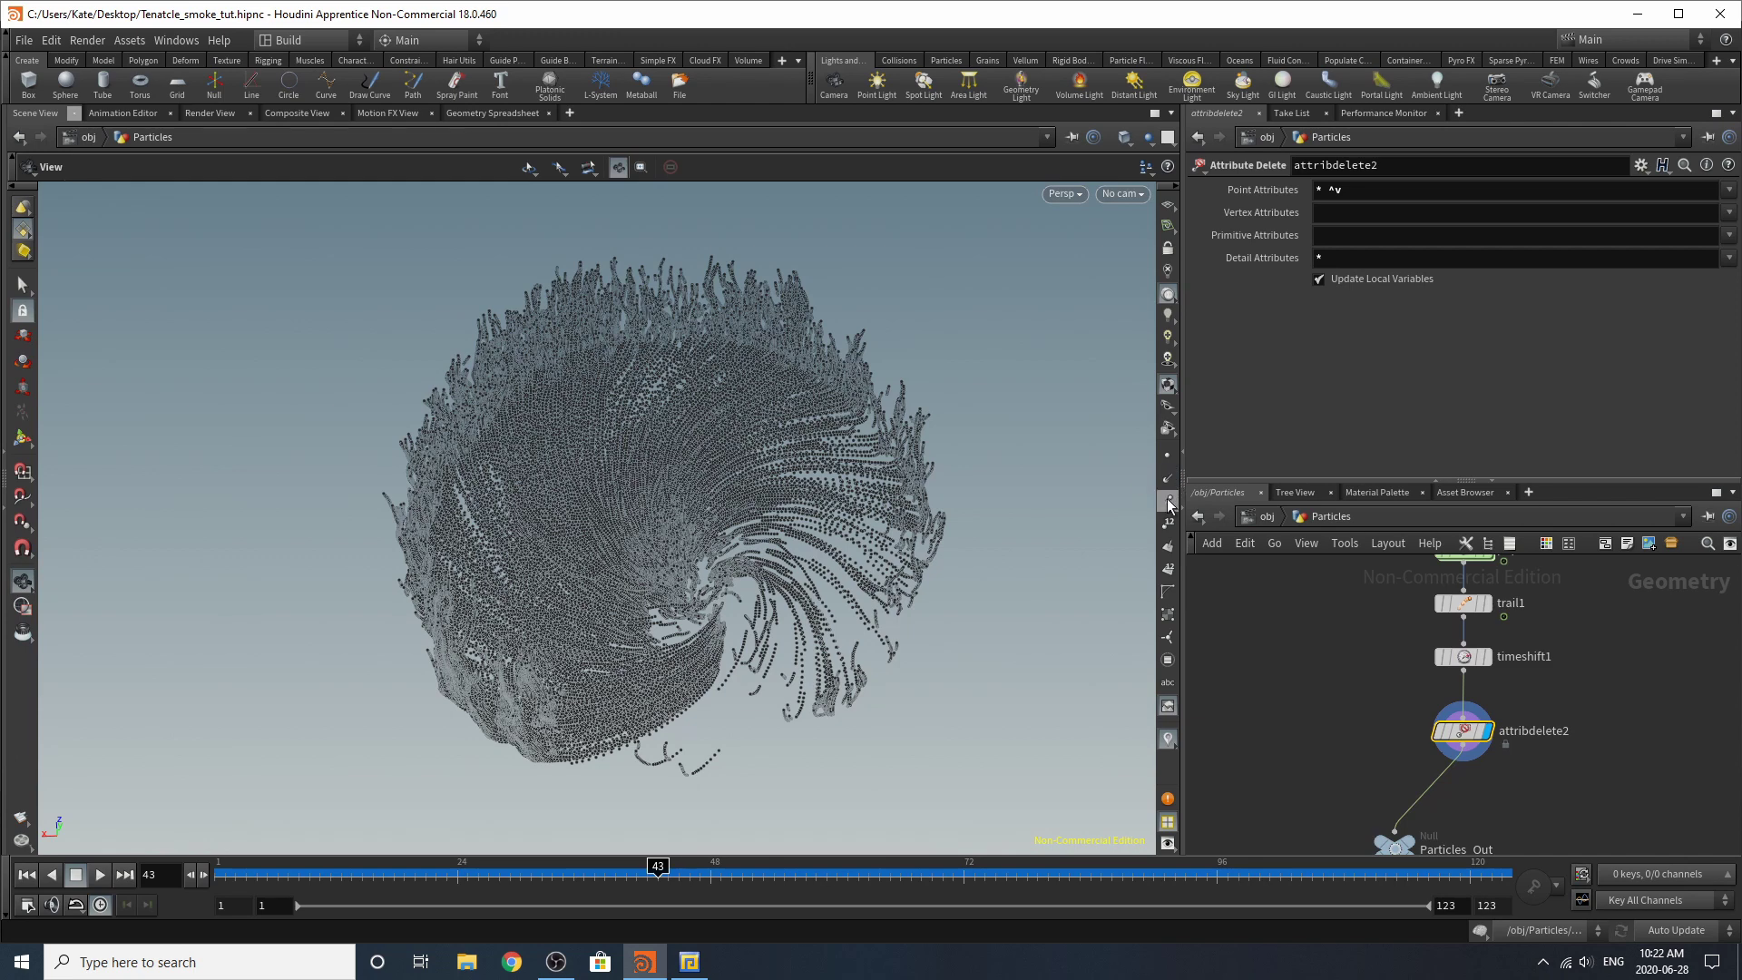
{"action": "left_click_drag", "start_coordinate": [739, 711], "coordinate": [621, 751]}
{"action": "scroll", "coordinate": [622, 751], "scroll_direction": "up", "scroll_amount": 10}
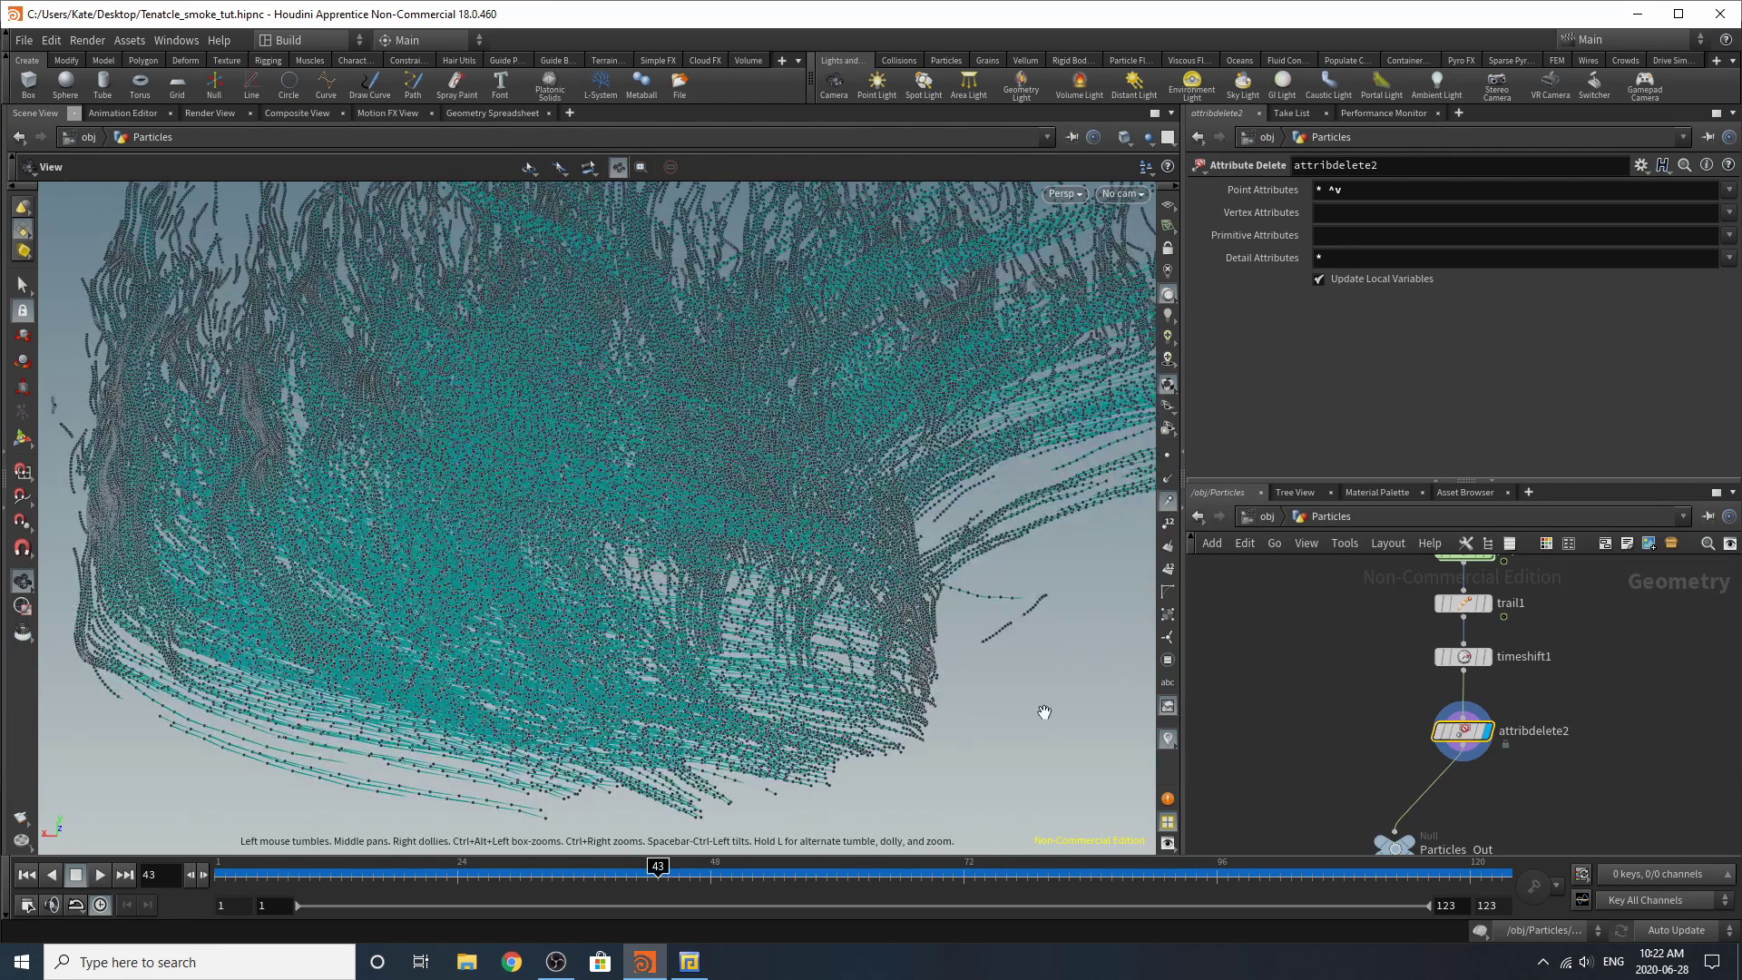
{"action": "left_click_drag", "start_coordinate": [784, 718], "coordinate": [762, 735]}
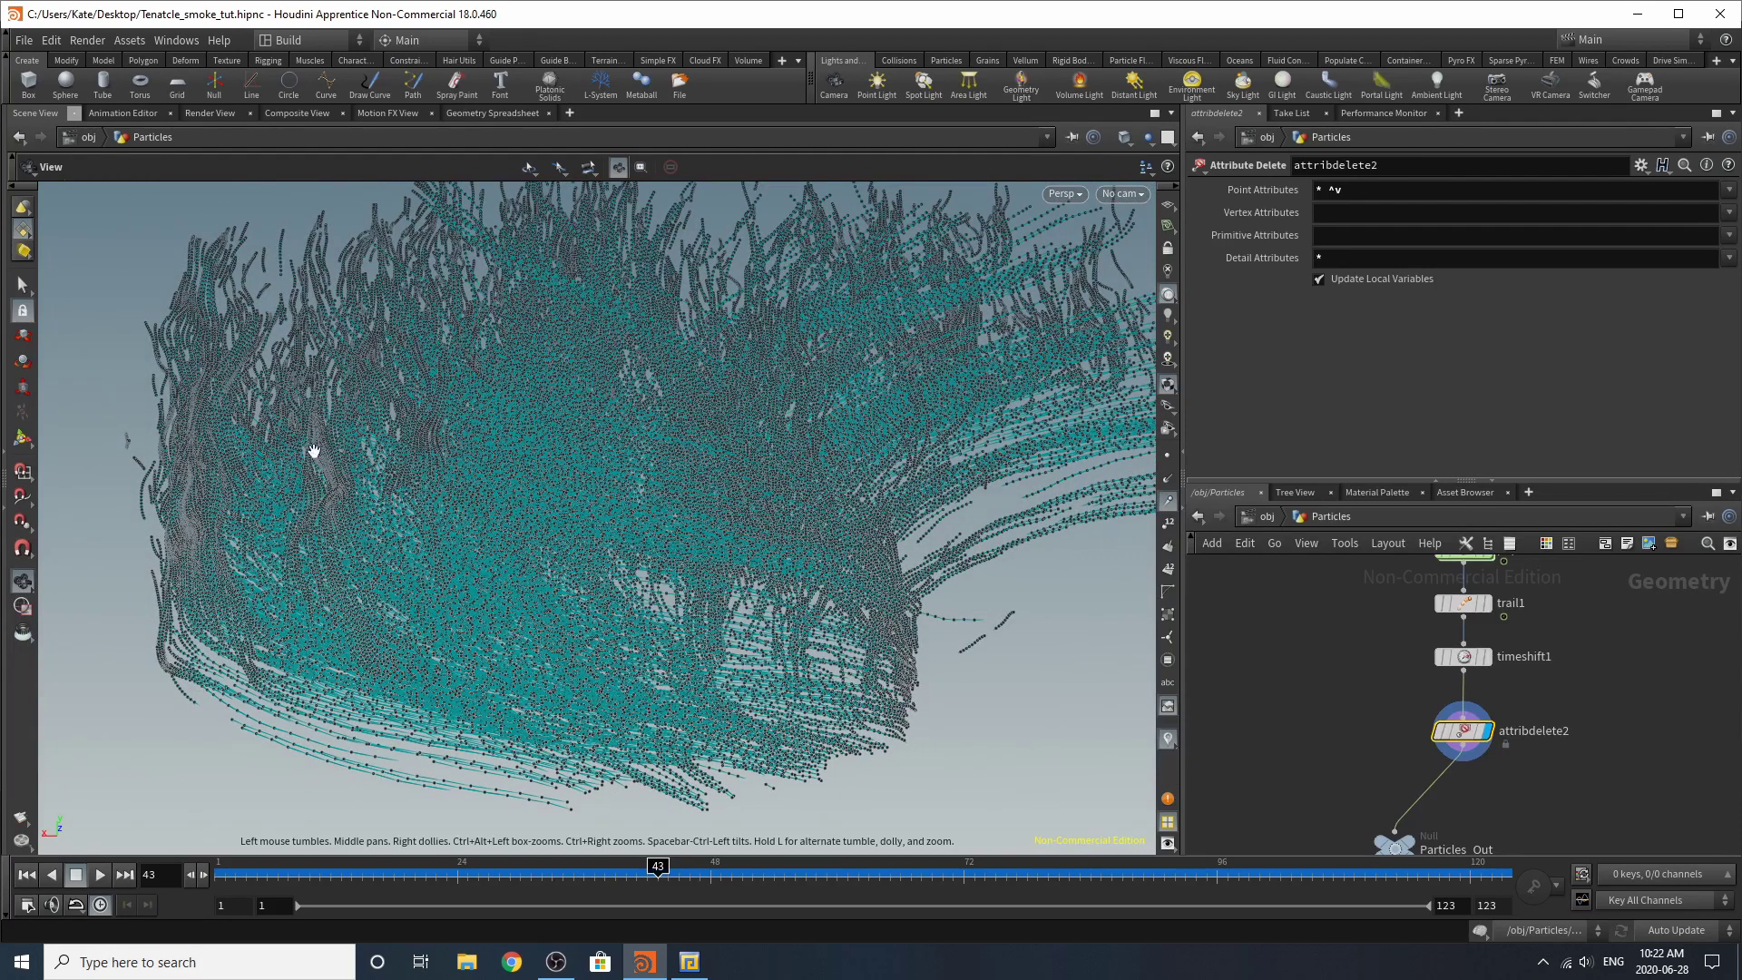
{"action": "left_click_drag", "start_coordinate": [1034, 635], "coordinate": [907, 544]}
{"action": "scroll", "coordinate": [1129, 458], "scroll_direction": "down", "scroll_amount": 5}
{"action": "scroll", "coordinate": [1388, 699], "scroll_direction": "down", "scroll_amount": 3}
{"action": "scroll", "coordinate": [1371, 710], "scroll_direction": "up", "scroll_amount": 3}
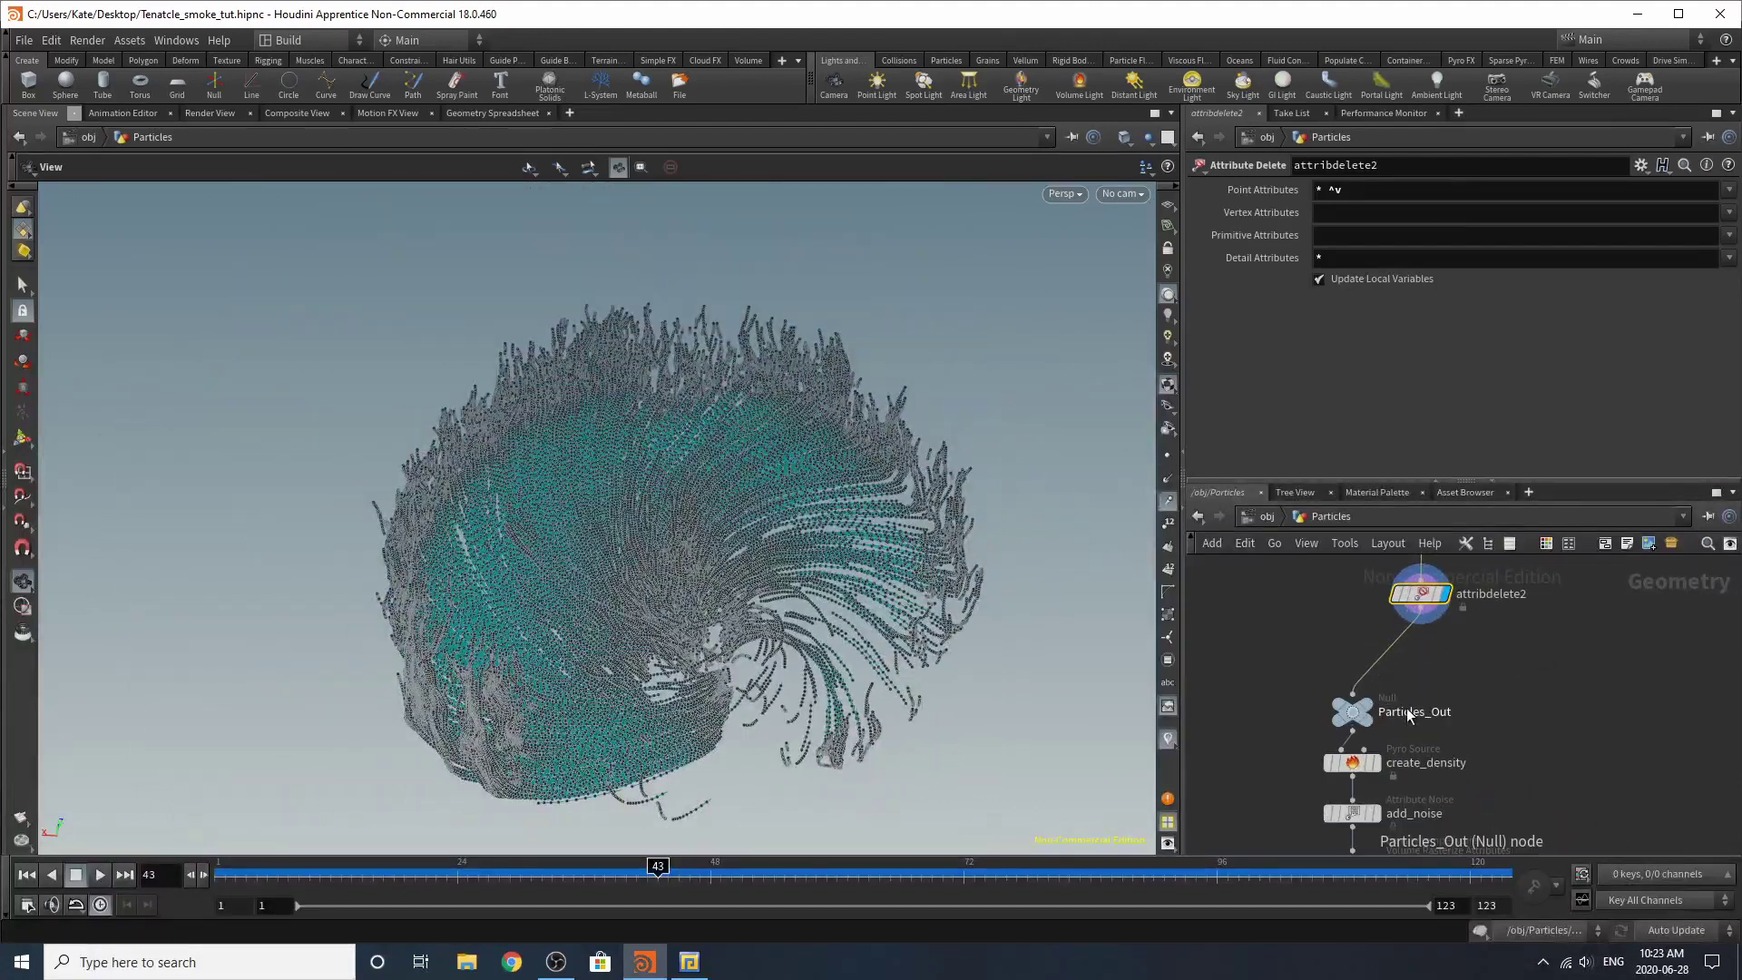
Step: Display the Particles_Out null and look over the density and pyro nodes that follow it
{"action": "left_click", "coordinate": [1361, 711]}
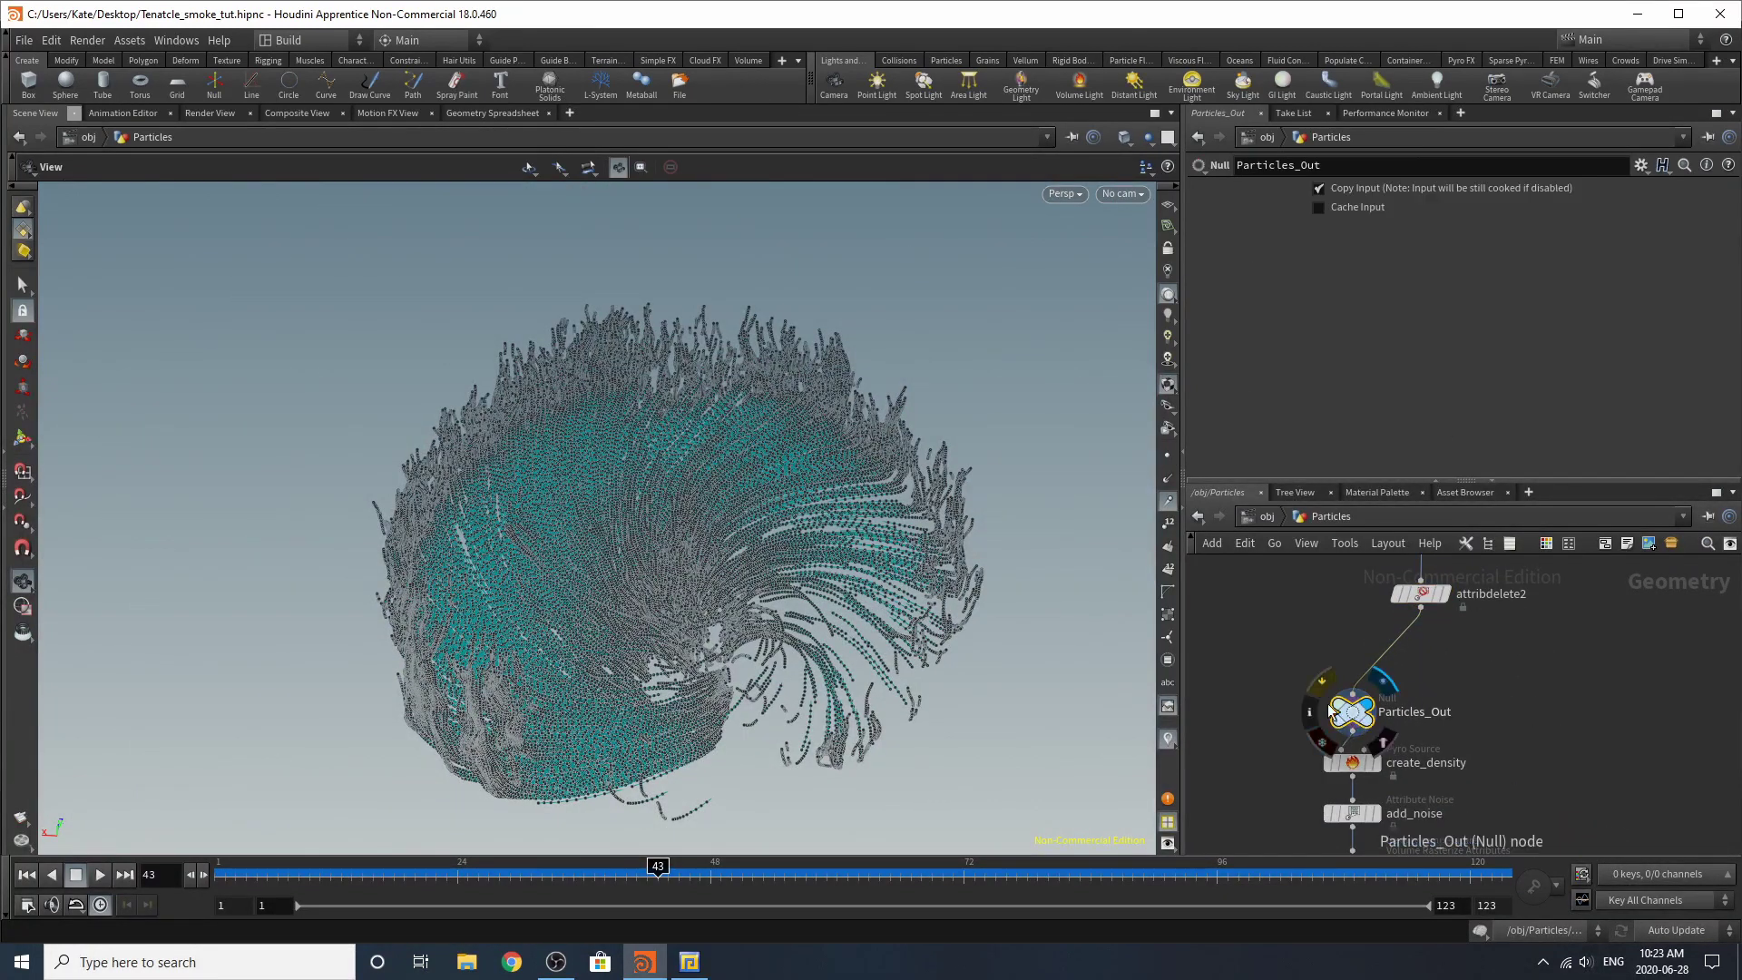
{"action": "scroll", "coordinate": [1352, 710], "scroll_direction": "down", "scroll_amount": 4}
{"action": "scroll", "coordinate": [1453, 835], "scroll_direction": "down", "scroll_amount": 1}
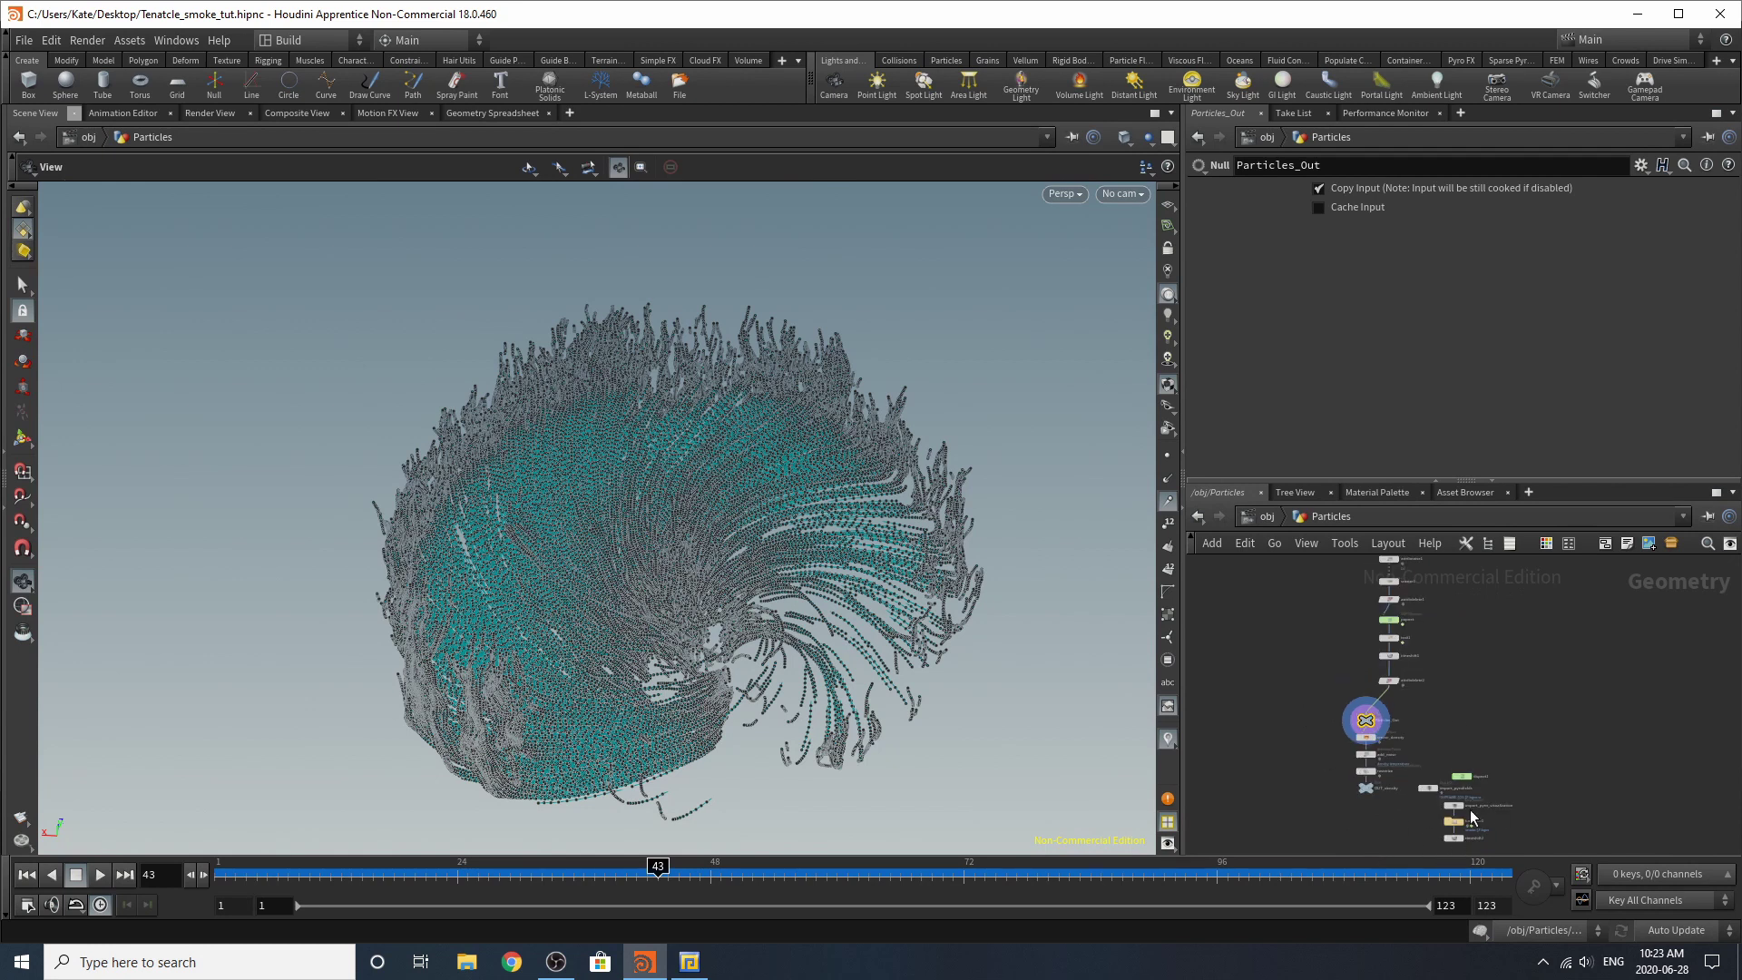
{"action": "scroll", "coordinate": [1401, 775], "scroll_direction": "up", "scroll_amount": 3}
{"action": "scroll", "coordinate": [1334, 662], "scroll_direction": "up", "scroll_amount": 2}
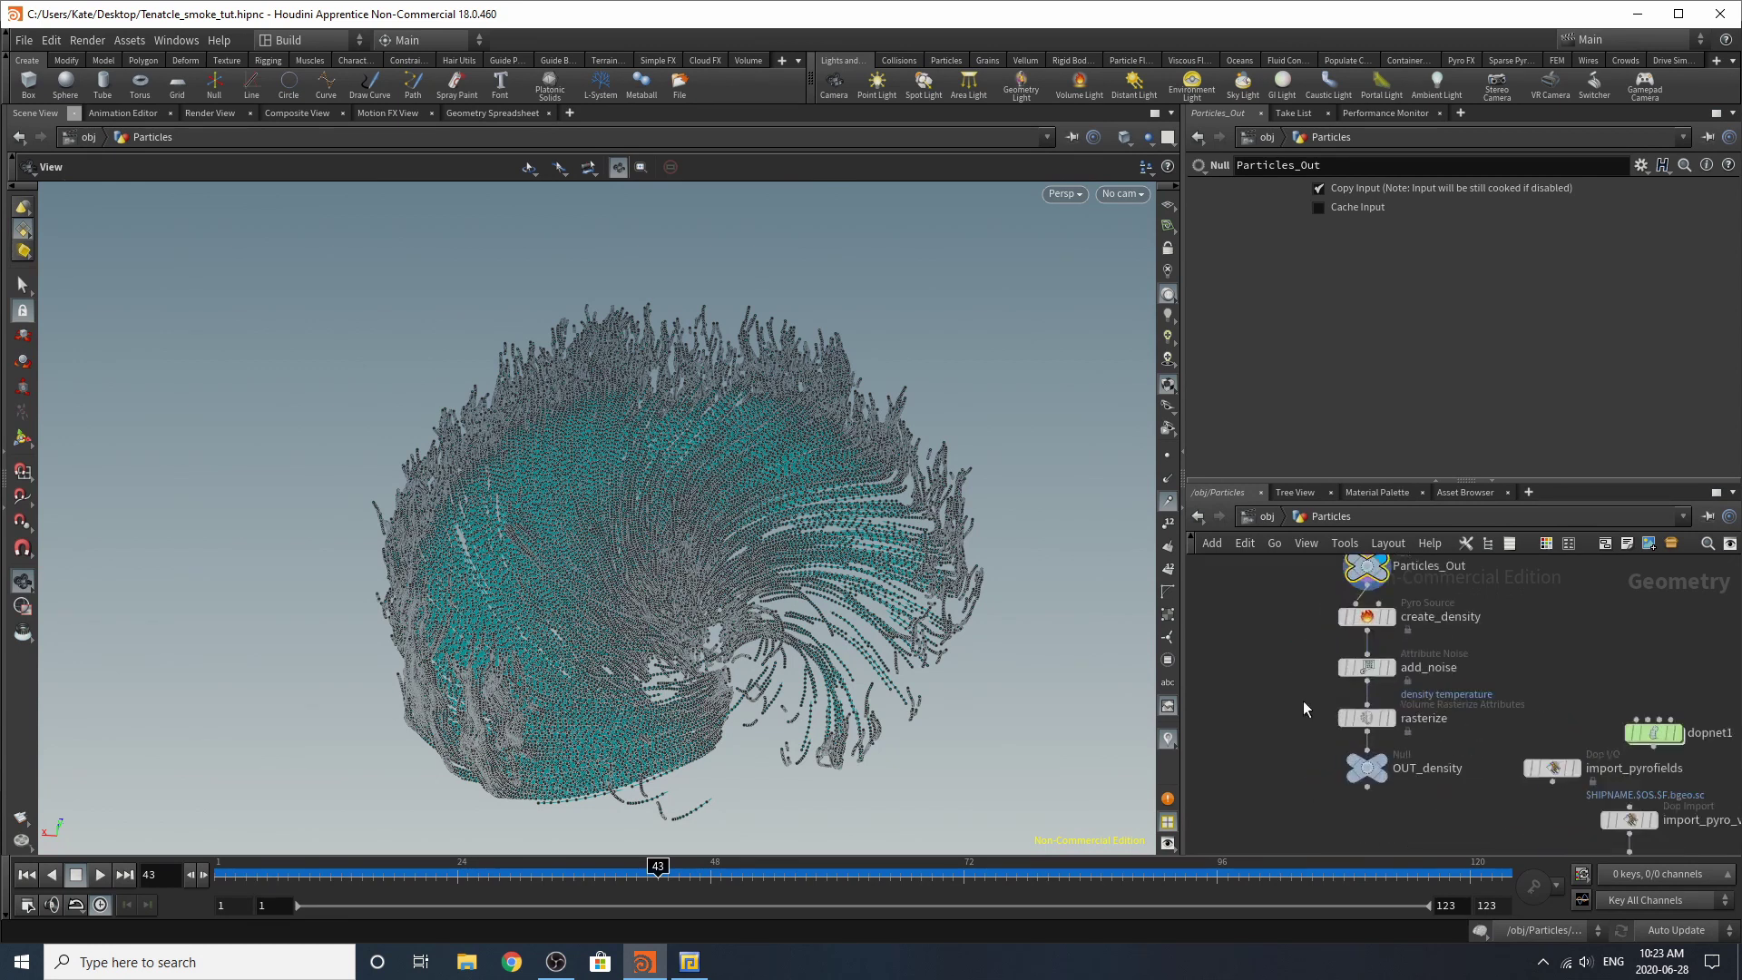
Step: Move the create_density to OUT_density chain farther down, and place Particles_Out closer below attribdelete2
{"action": "left_click_drag", "start_coordinate": [1315, 588], "coordinate": [1472, 796]}
{"action": "left_click_drag", "start_coordinate": [1448, 618], "coordinate": [1405, 692]}
{"action": "scroll", "coordinate": [1283, 708], "scroll_direction": "down", "scroll_amount": 3}
{"action": "middle_click_drag", "start_coordinate": [1417, 792], "coordinate": [1473, 842]}
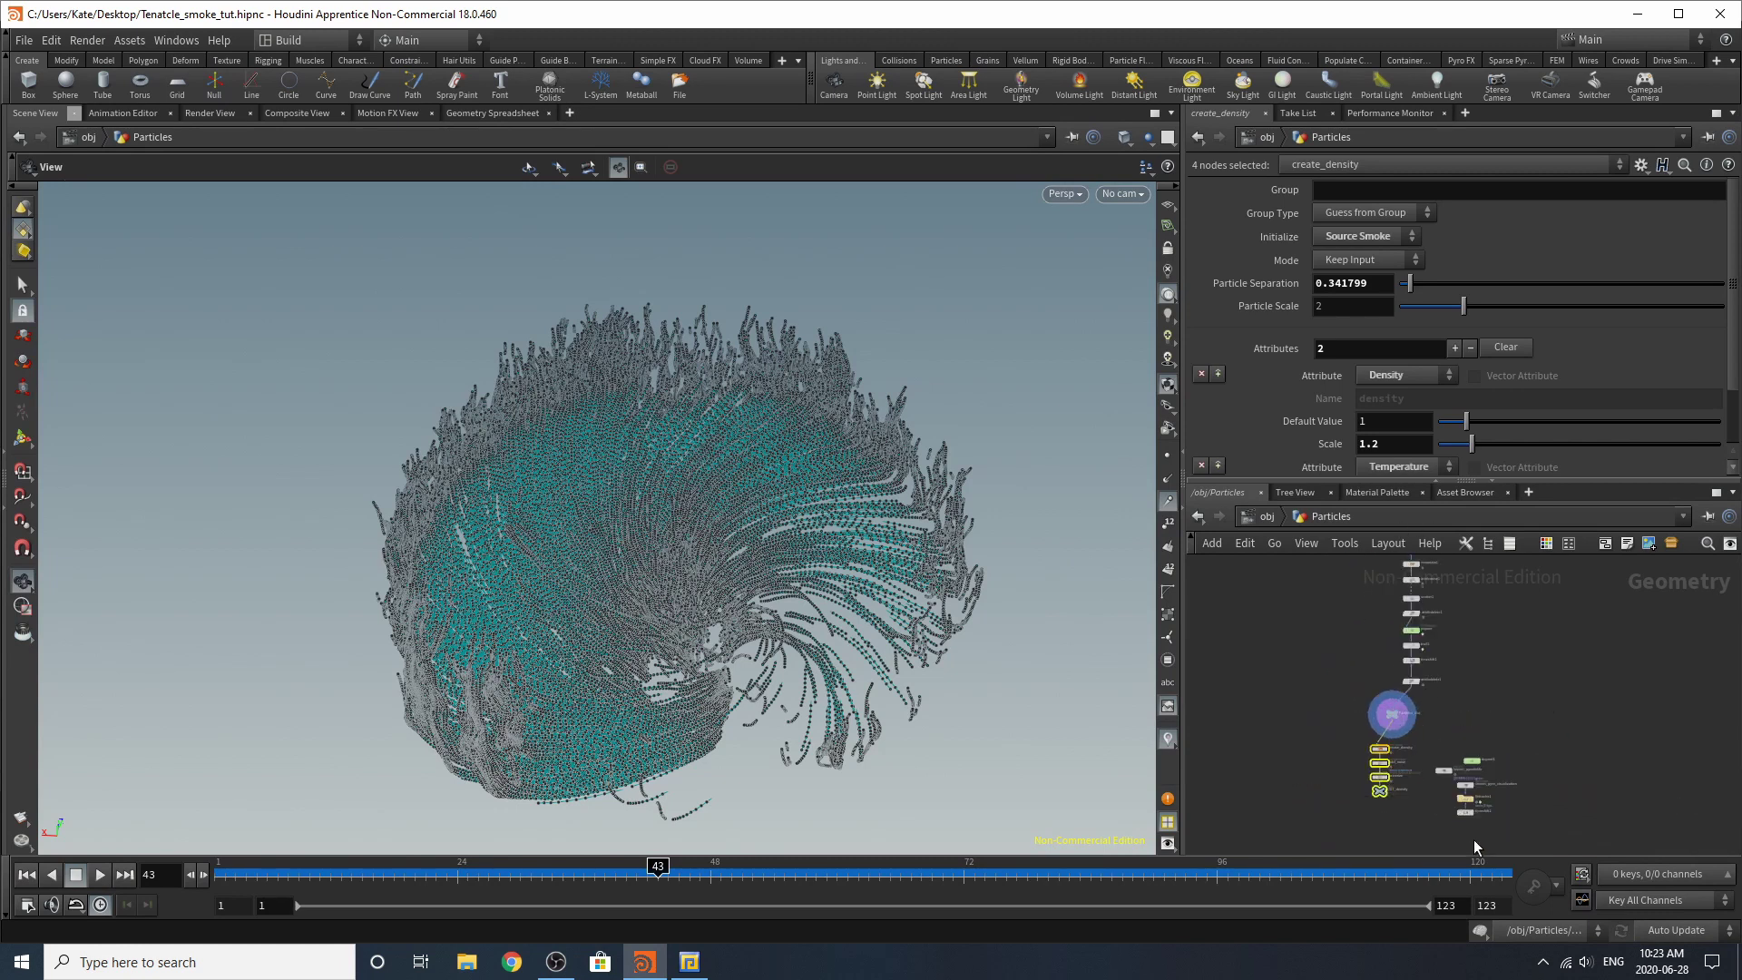
{"action": "scroll", "coordinate": [1439, 700], "scroll_direction": "up", "scroll_amount": 5}
{"action": "left_click_drag", "start_coordinate": [1368, 646], "coordinate": [1370, 640]}
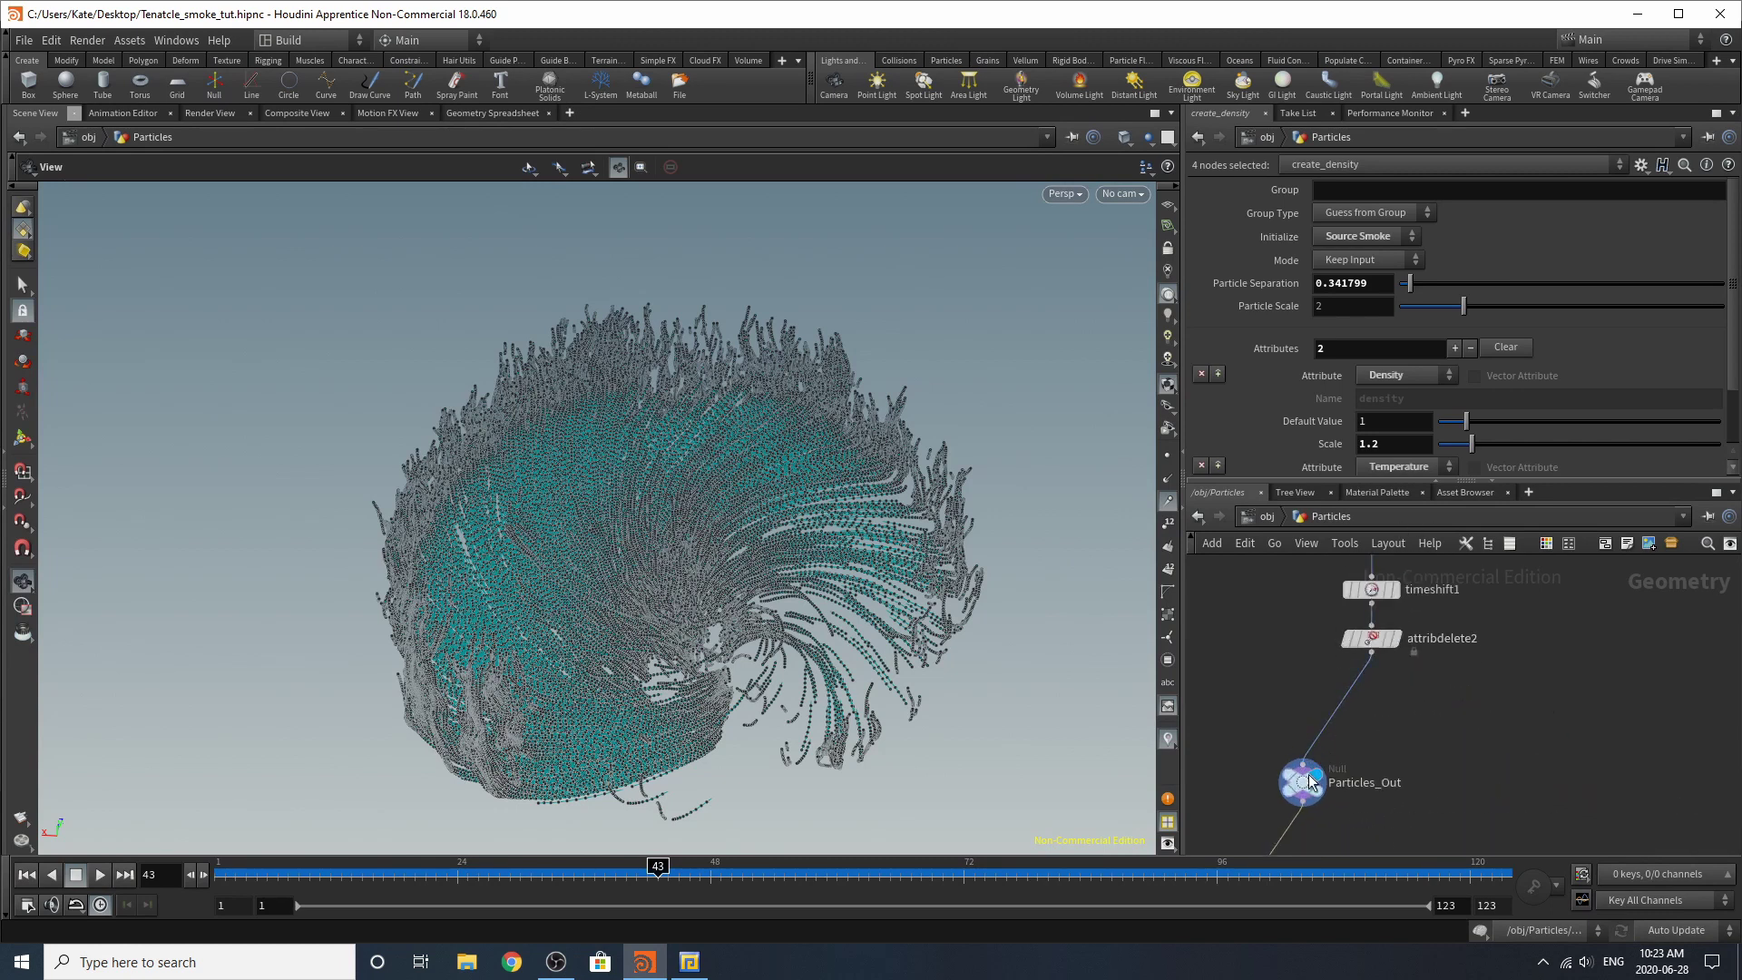
{"action": "left_click_drag", "start_coordinate": [1301, 782], "coordinate": [1354, 702]}
Step: Move the density chain and the dopnet1 import nodes together farther away to clear space around Particles_Out
{"action": "scroll", "coordinate": [1254, 684], "scroll_direction": "down", "scroll_amount": 5}
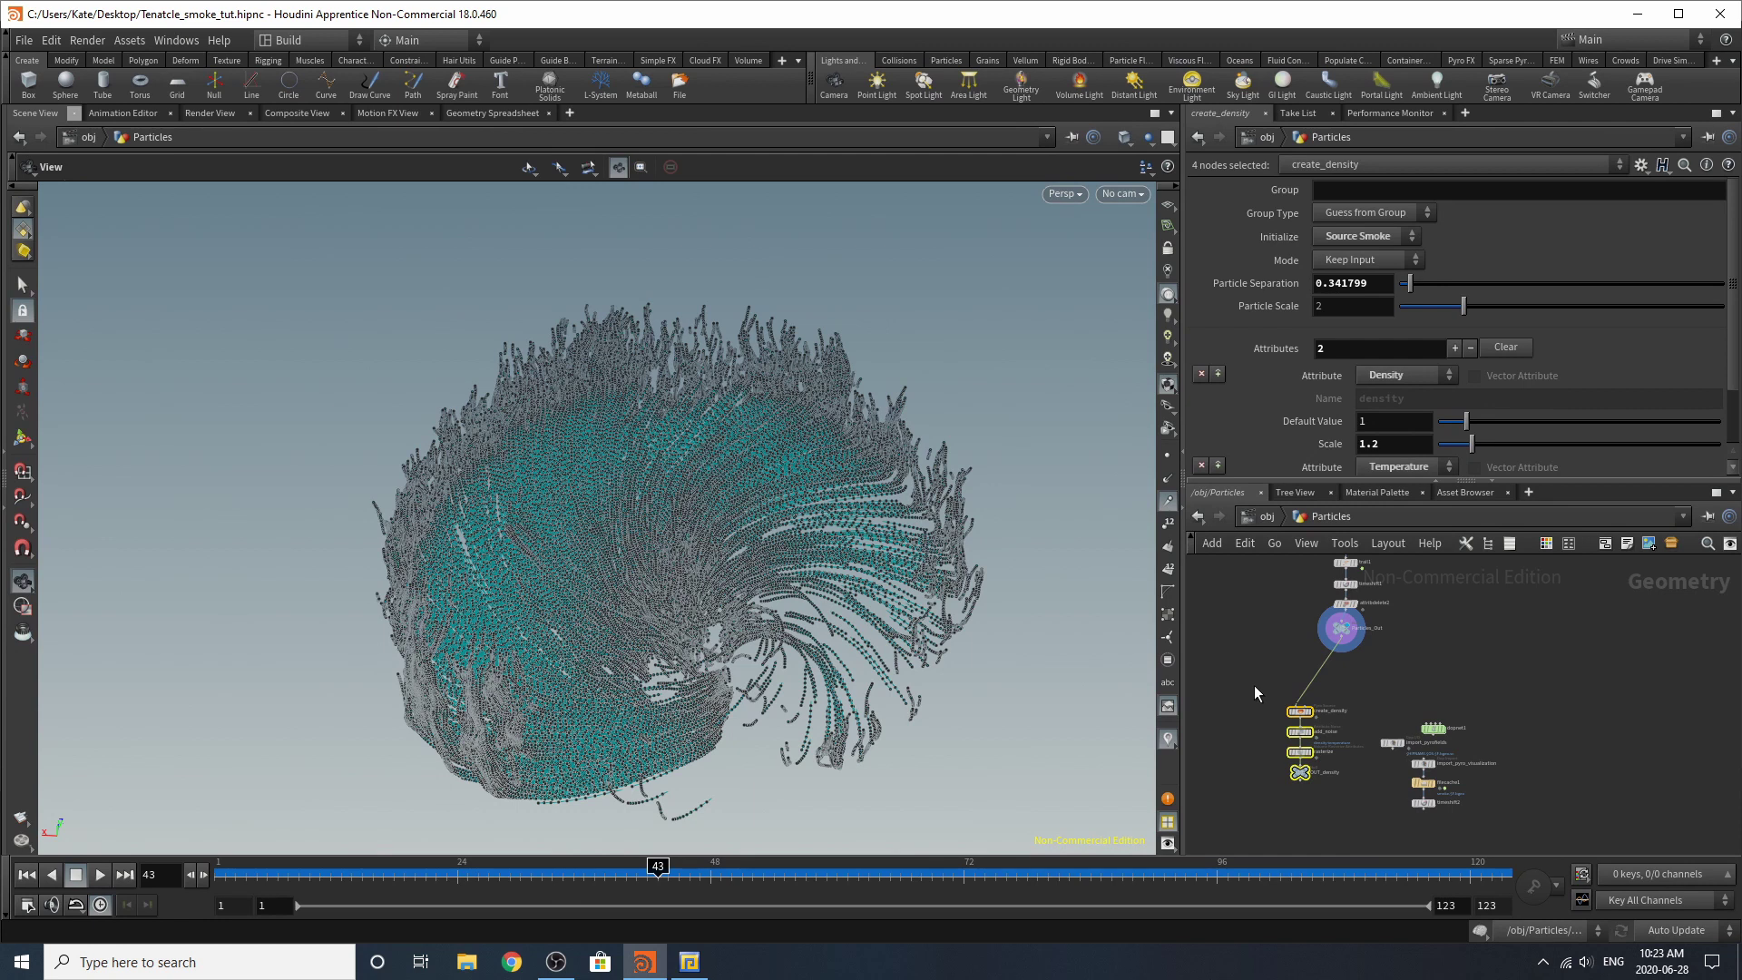
{"action": "left_click_drag", "start_coordinate": [1254, 684], "coordinate": [1575, 855]}
{"action": "left_click_drag", "start_coordinate": [1433, 727], "coordinate": [1350, 779]}
{"action": "left_click", "coordinate": [1420, 723]}
Step: Add a new DOP Network node beside Particles_Out, leaving it unconnected
{"action": "scroll", "coordinate": [1432, 703], "scroll_direction": "up", "scroll_amount": 5}
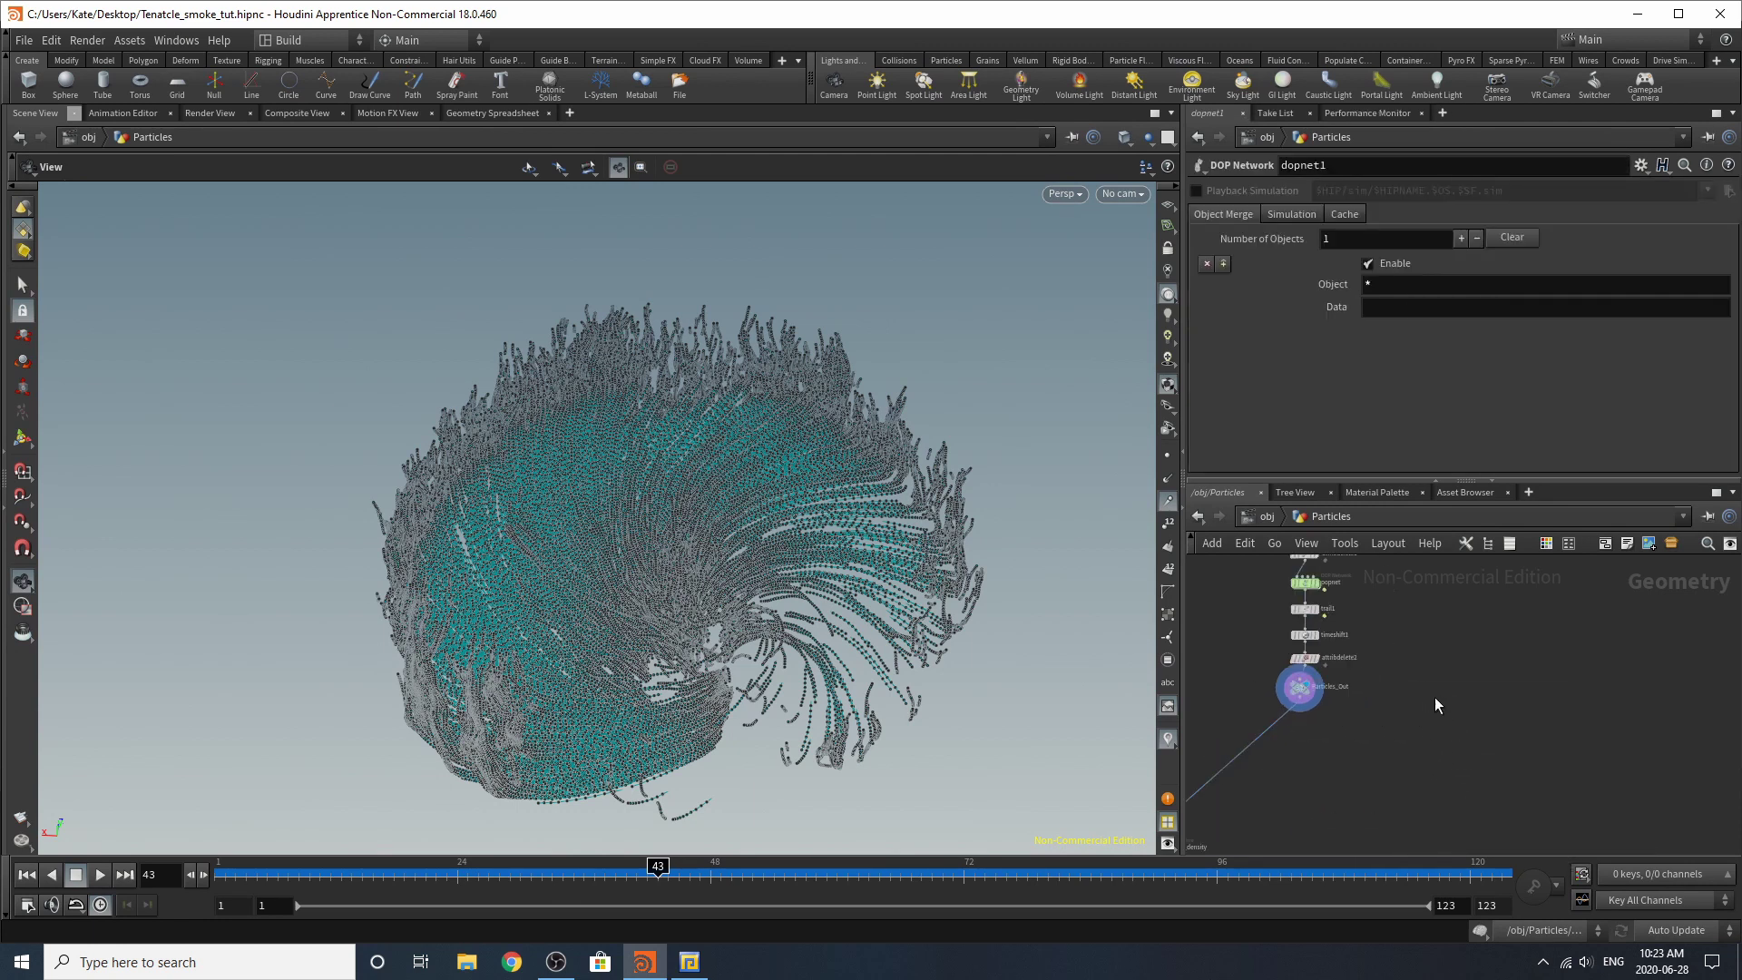
{"action": "key", "text": "Tab"}
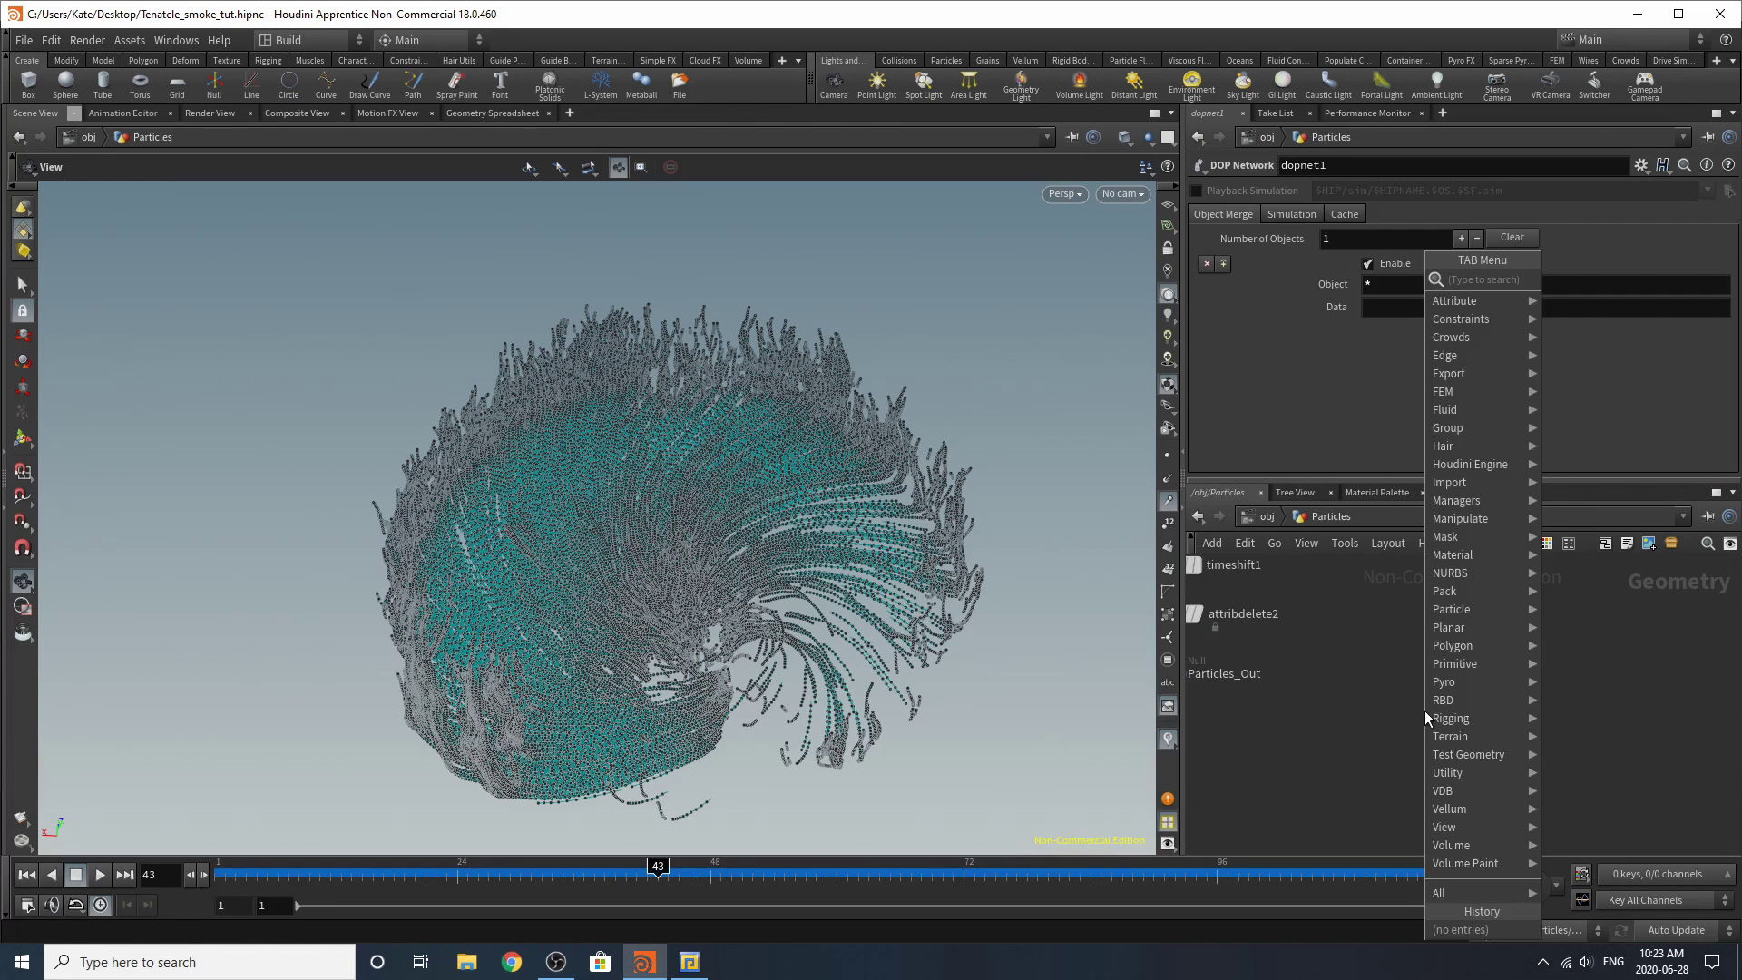
{"action": "type", "text": "dop"}
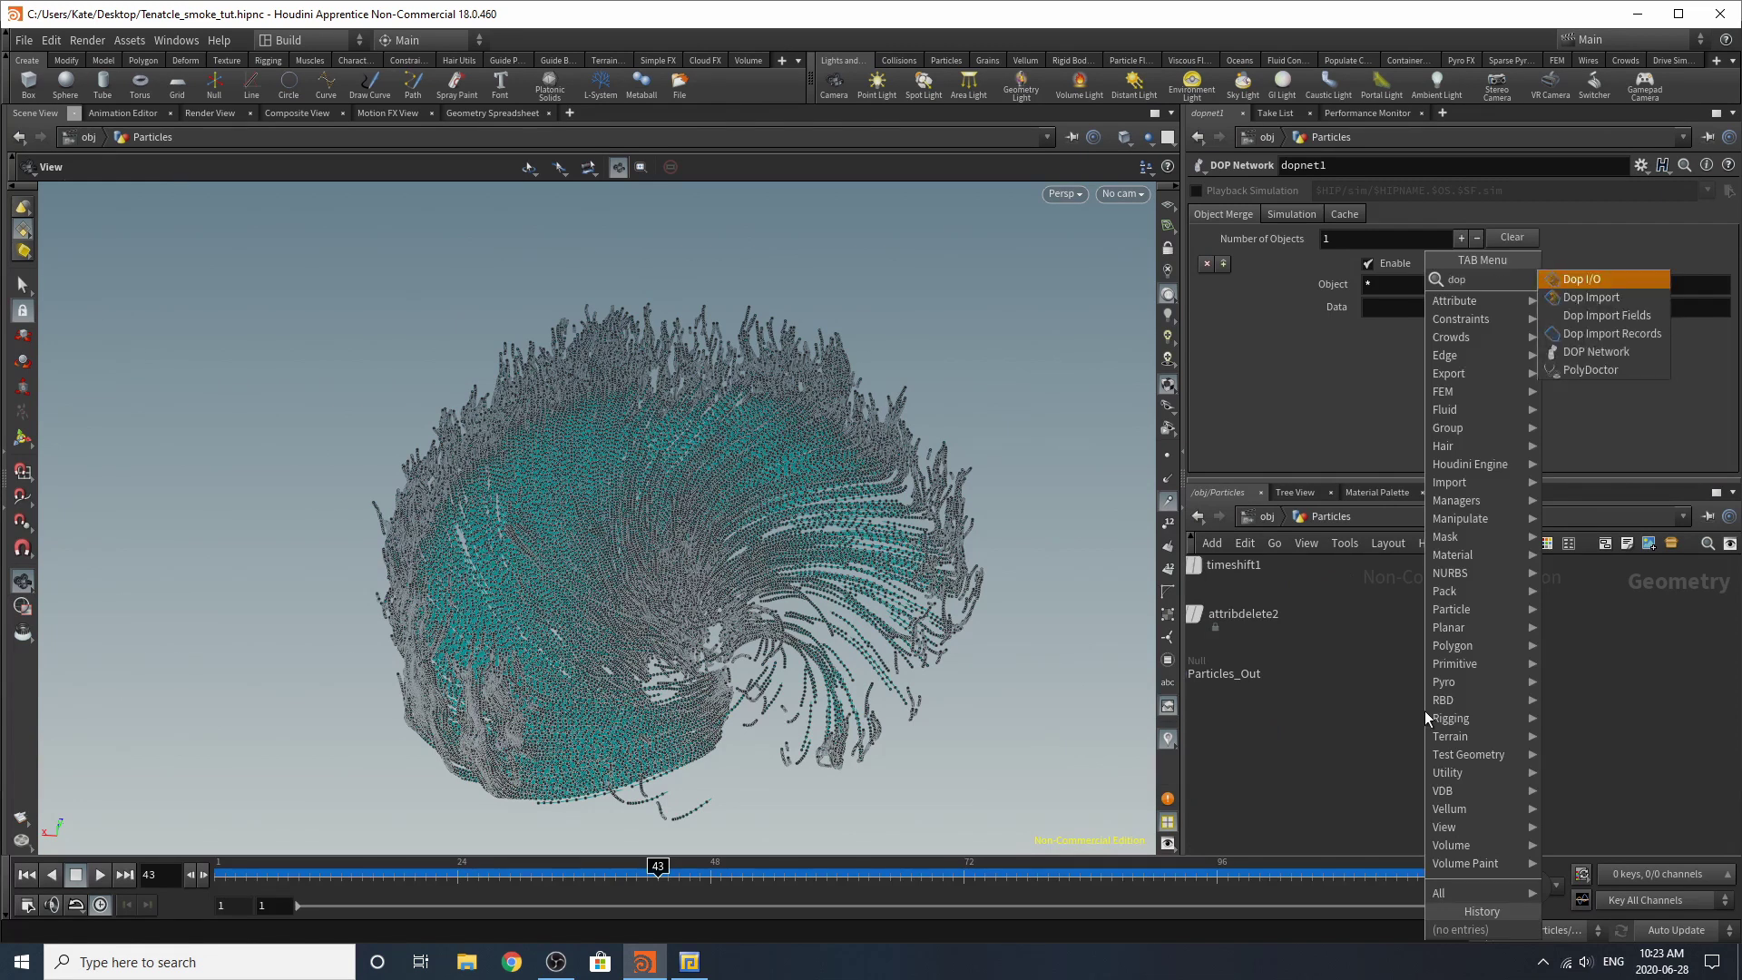
{"action": "left_click", "coordinate": [1608, 354]}
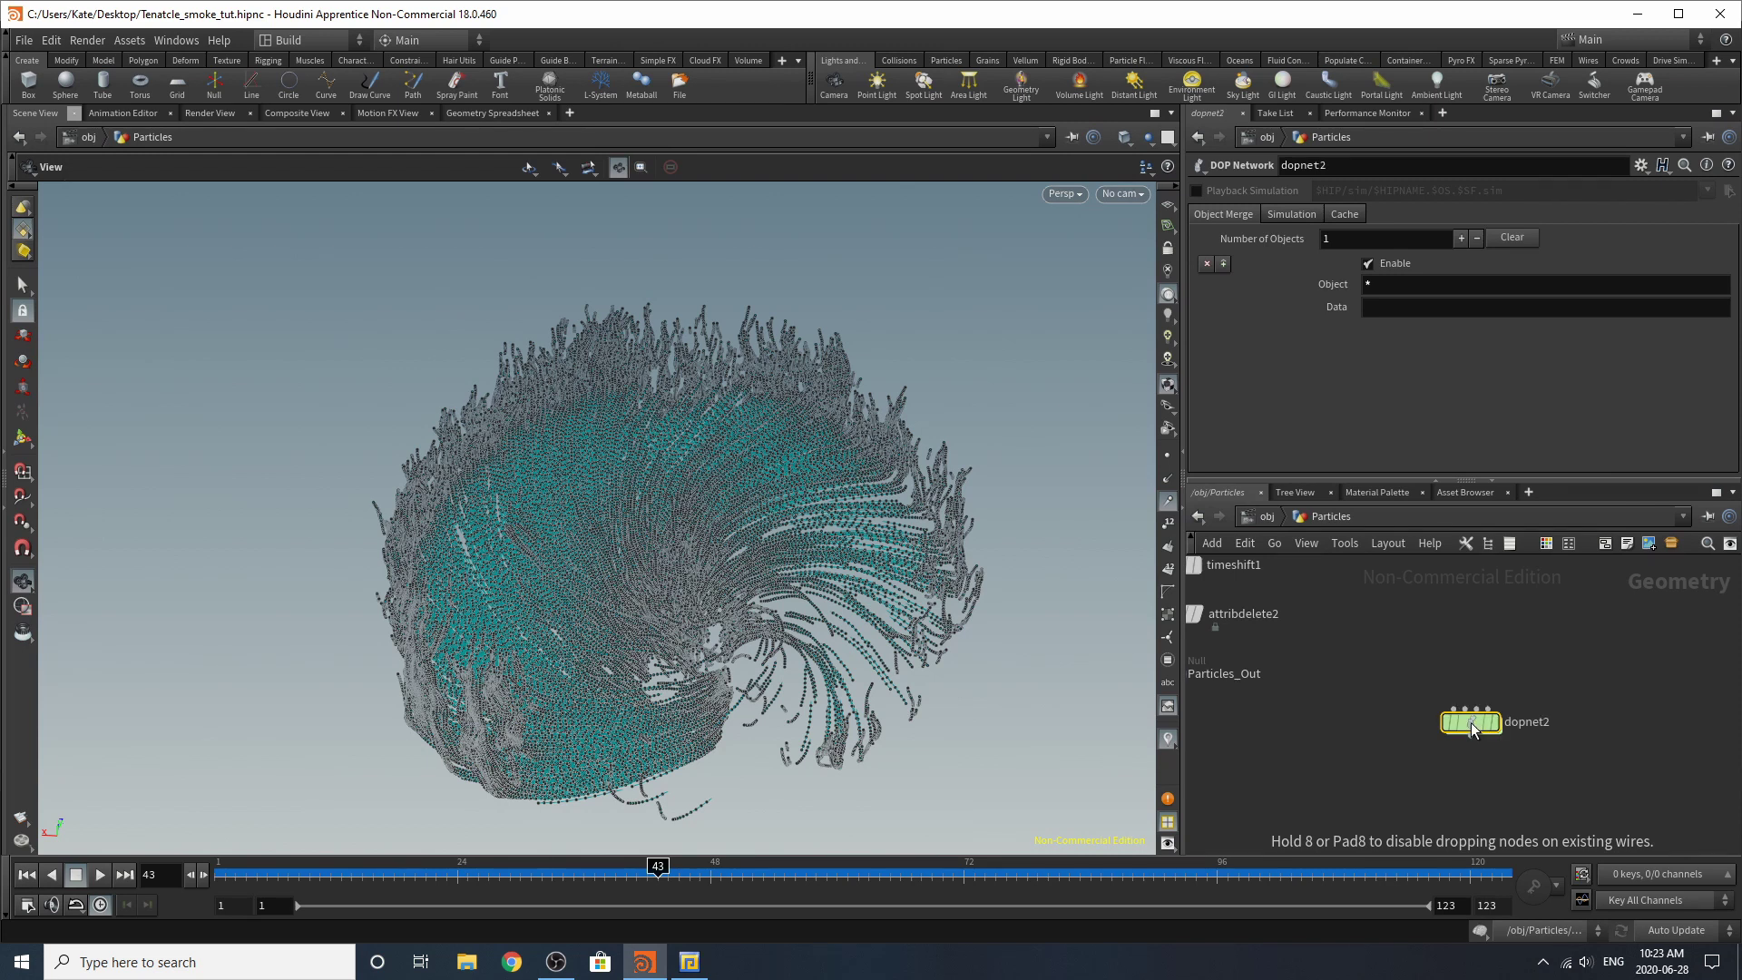
{"action": "left_click", "coordinate": [1471, 722]}
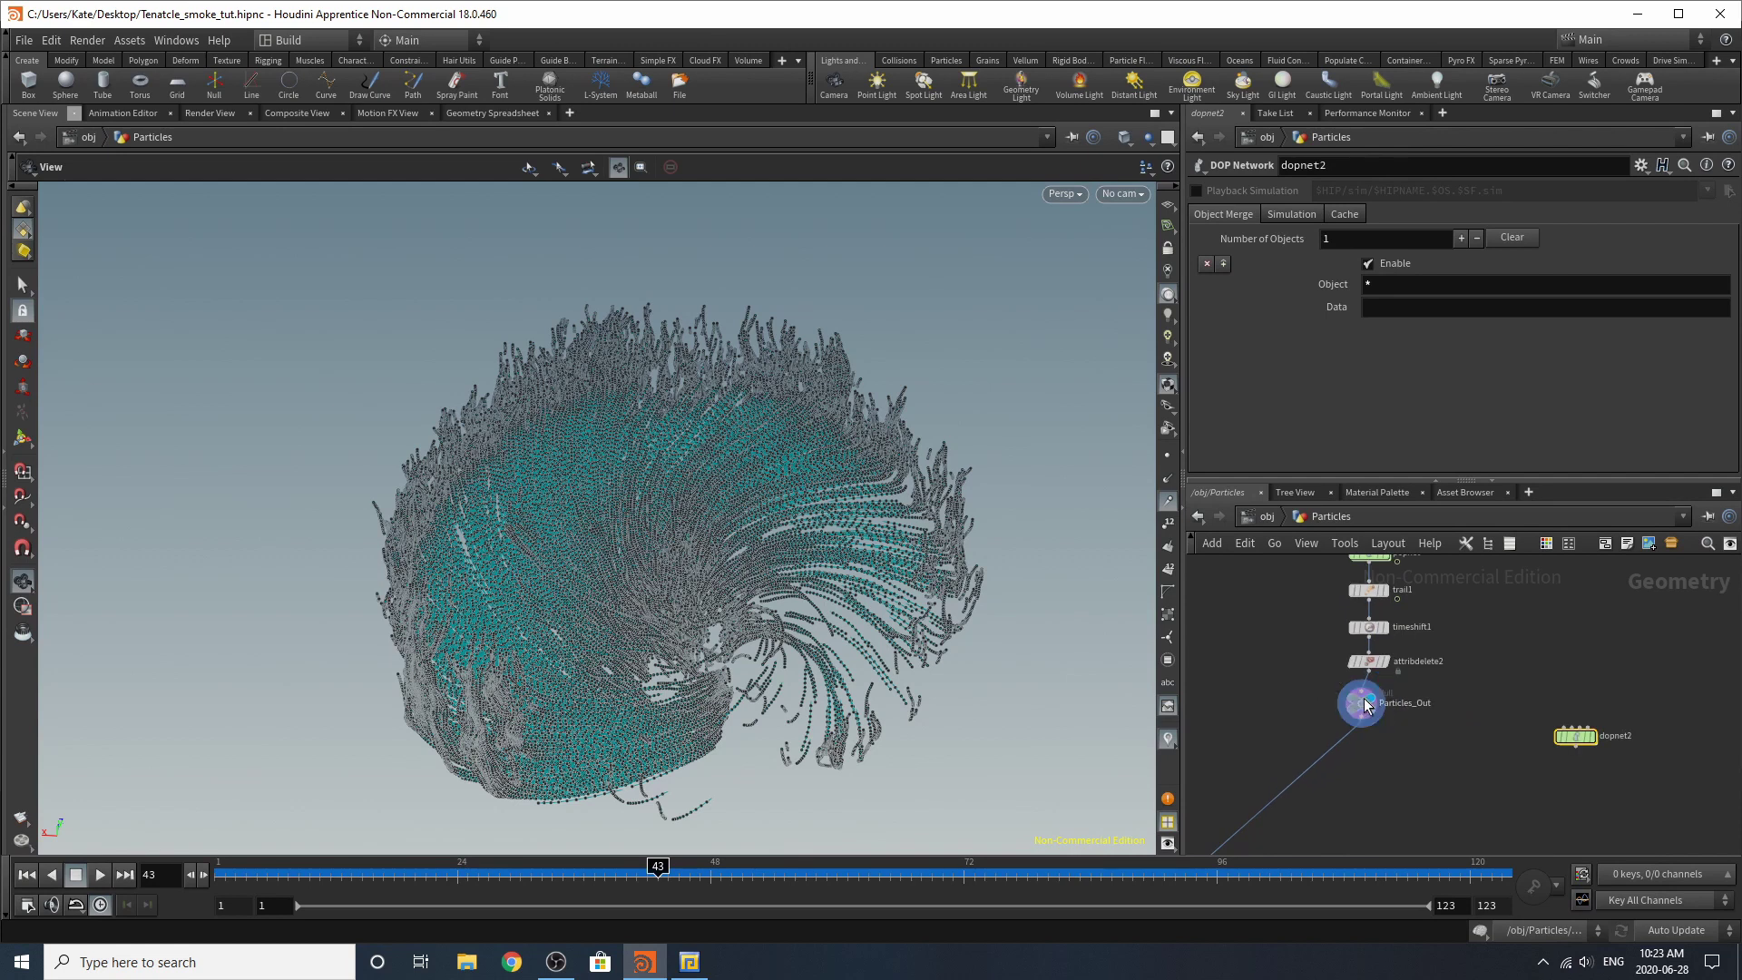
{"action": "scroll", "coordinate": [1499, 710], "scroll_direction": "up", "scroll_amount": 2}
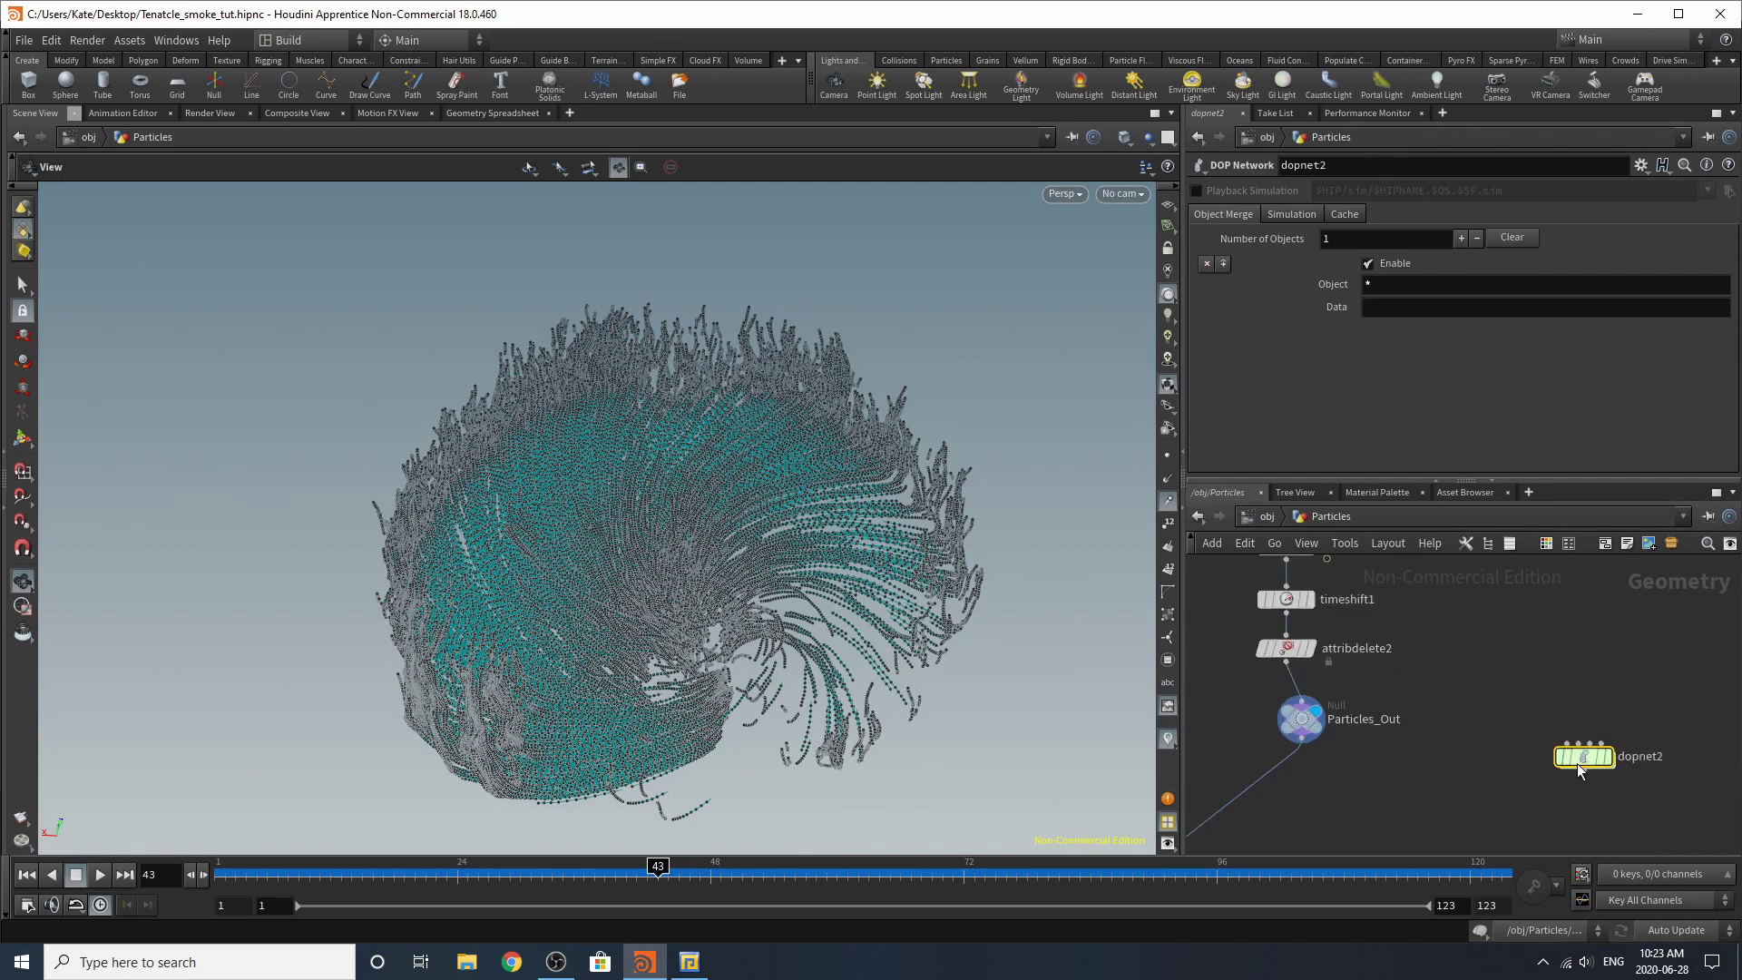
Step: Place dopnet2 nearer Particles_Out, check its contents, and apply the Billowy Smoke Pyro FX tool to the Particles object
{"action": "left_click_drag", "start_coordinate": [1531, 746], "coordinate": [1515, 745]}
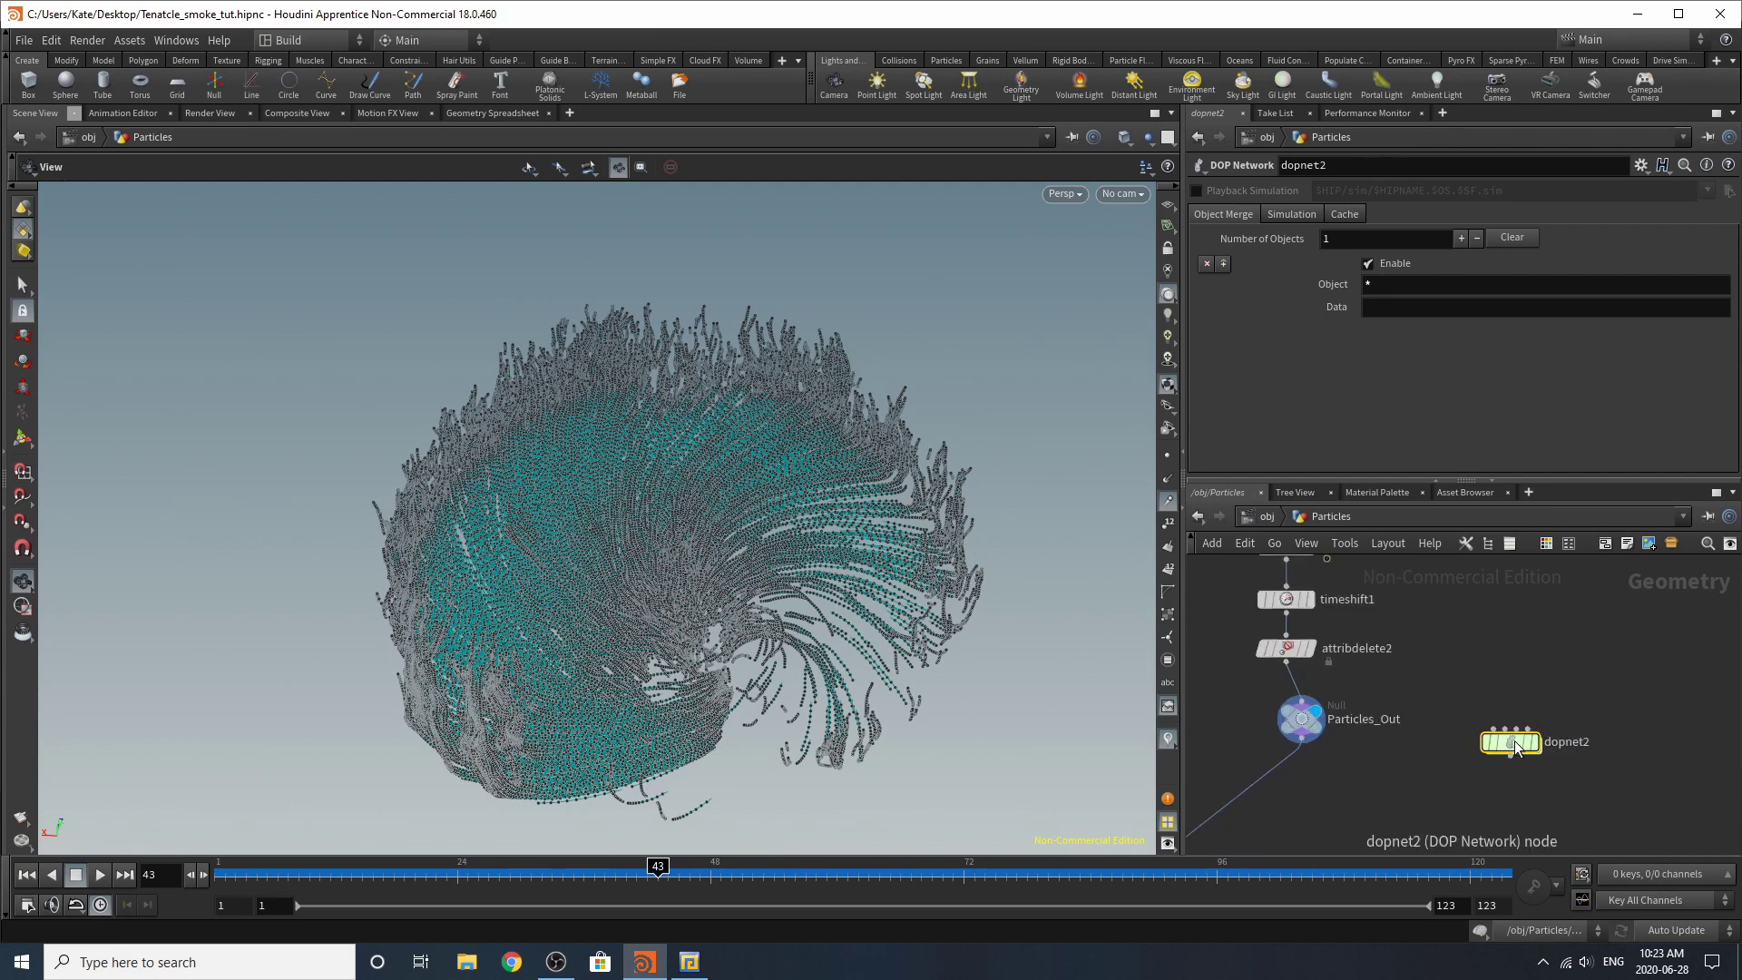
{"action": "double_click", "coordinate": [1515, 746]}
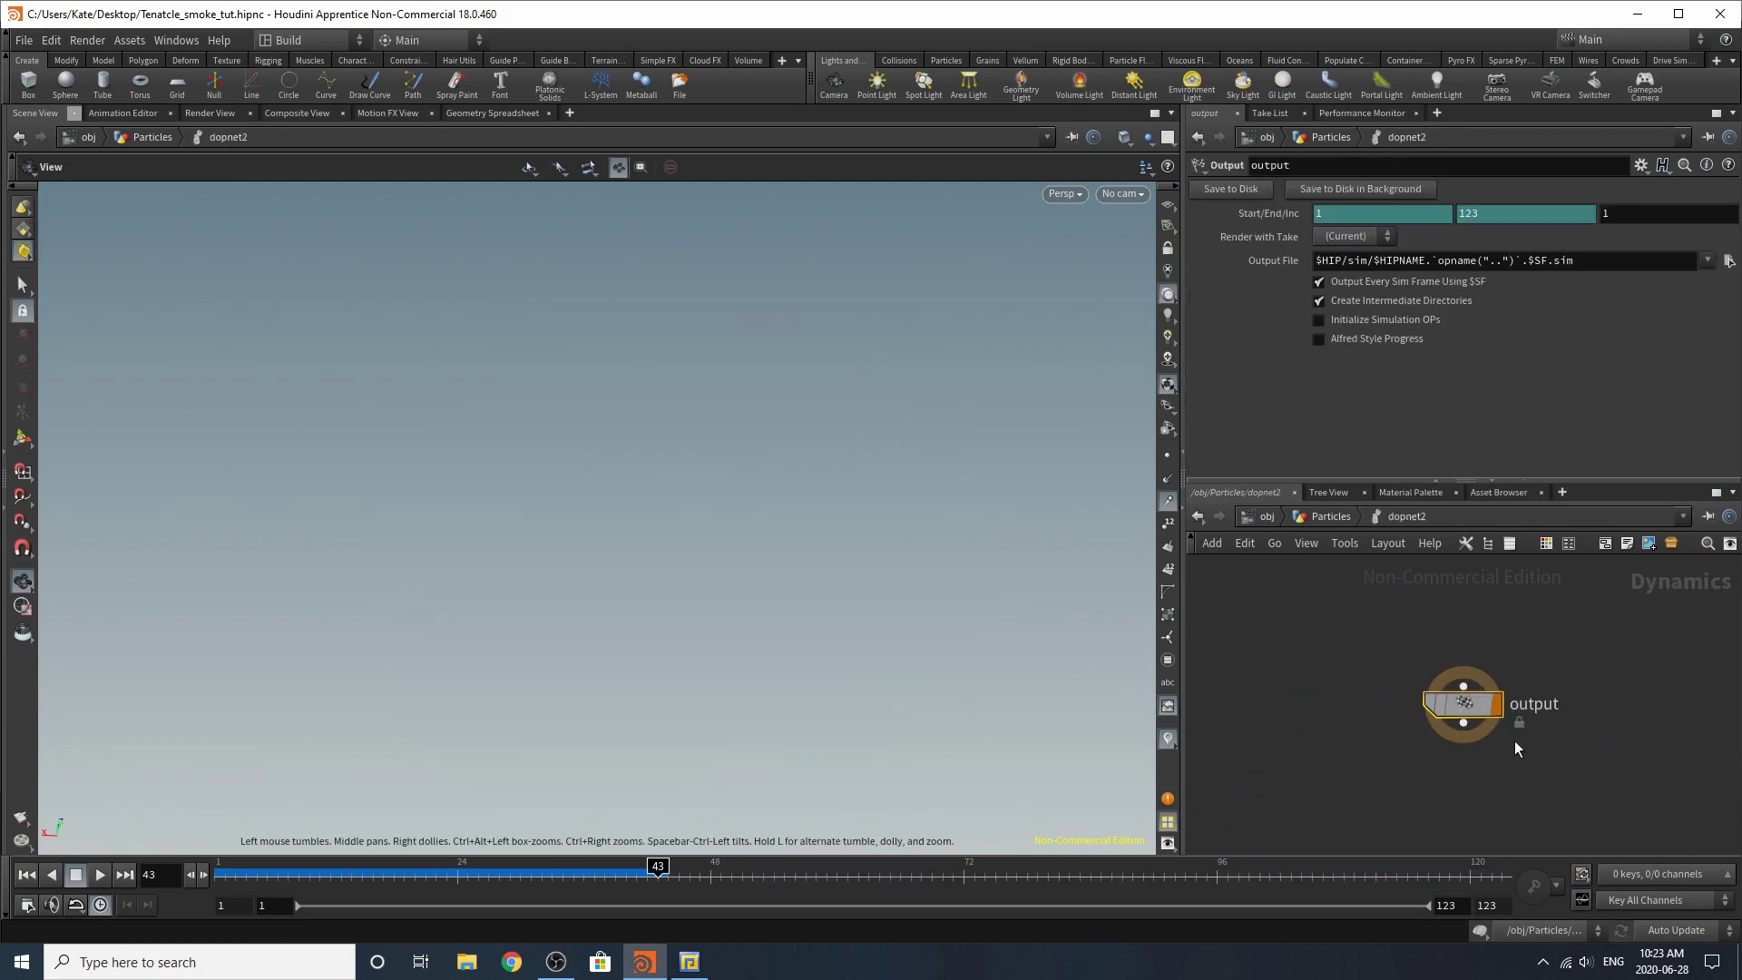
{"action": "left_click", "coordinate": [1267, 517]}
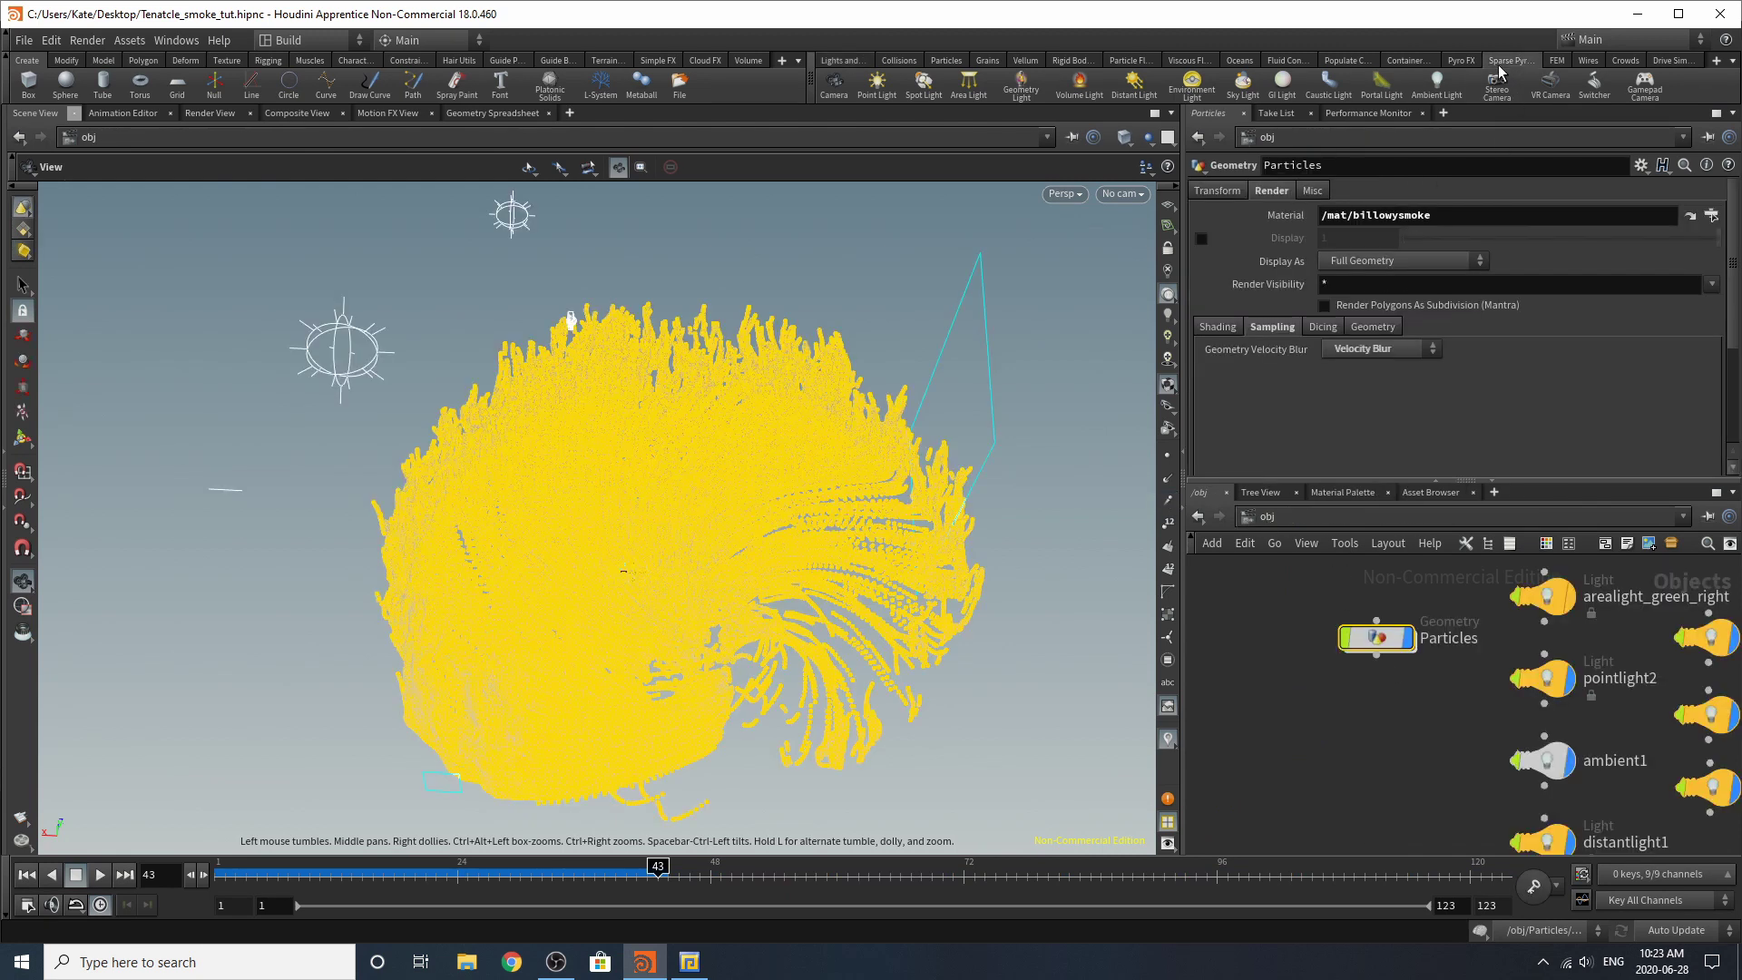
{"action": "left_click", "coordinate": [1462, 61]}
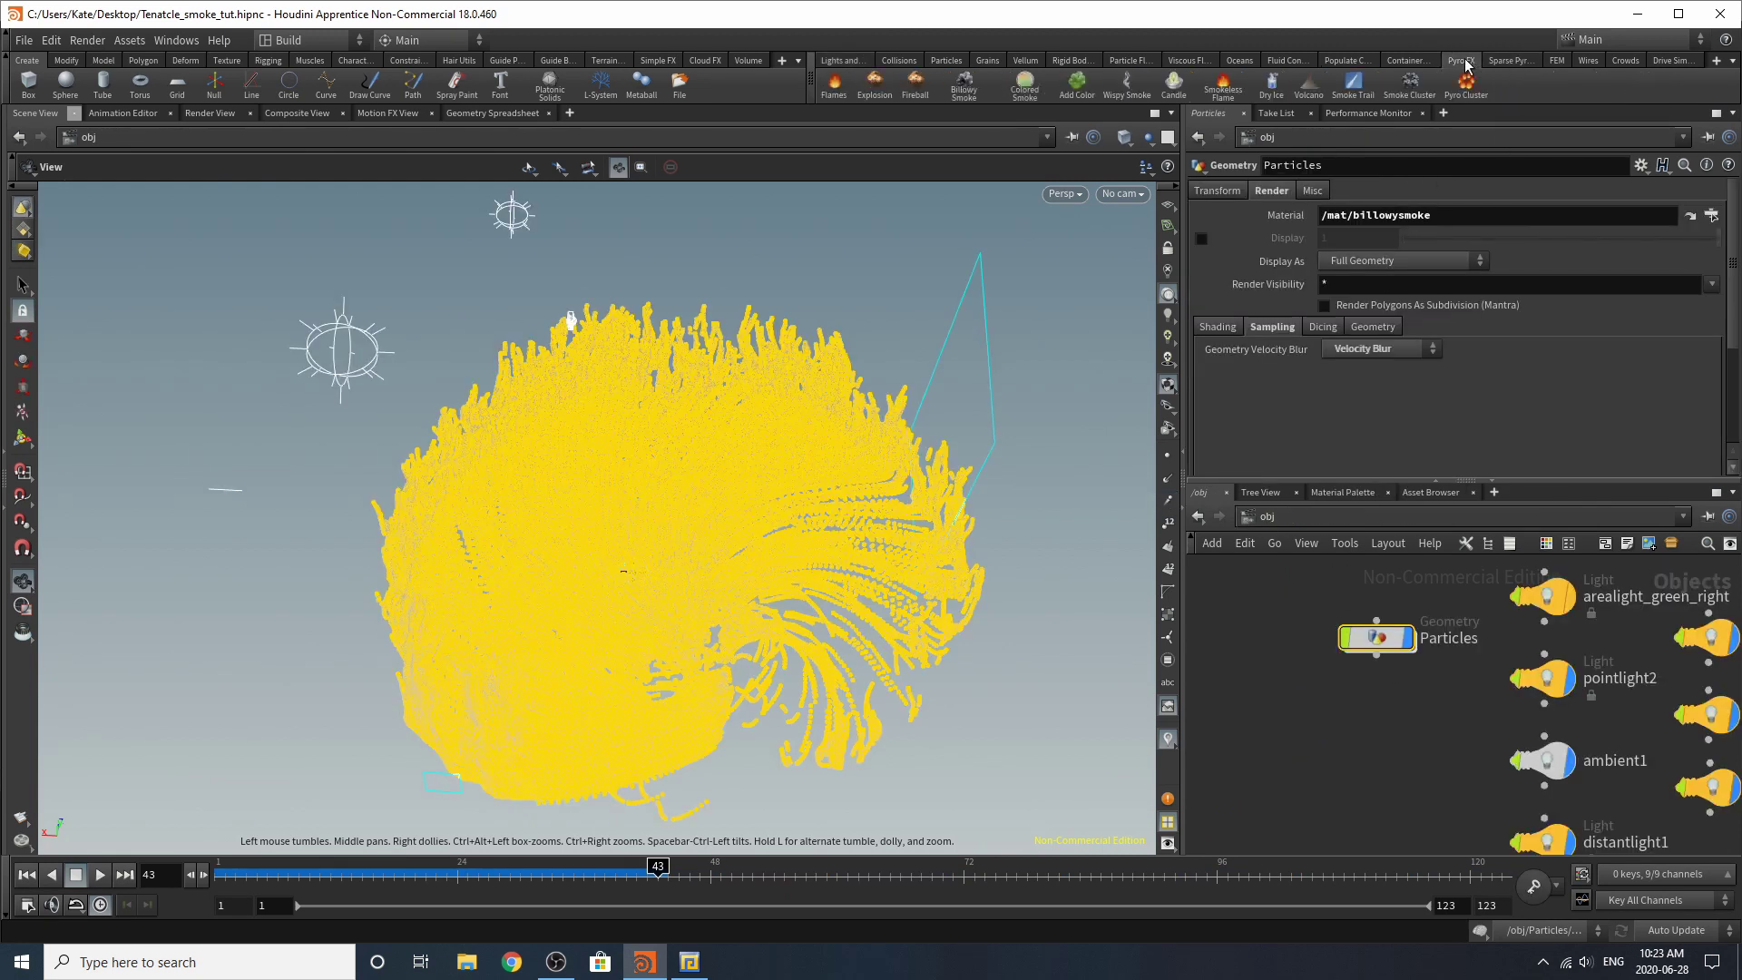
{"action": "left_click", "coordinate": [960, 88]}
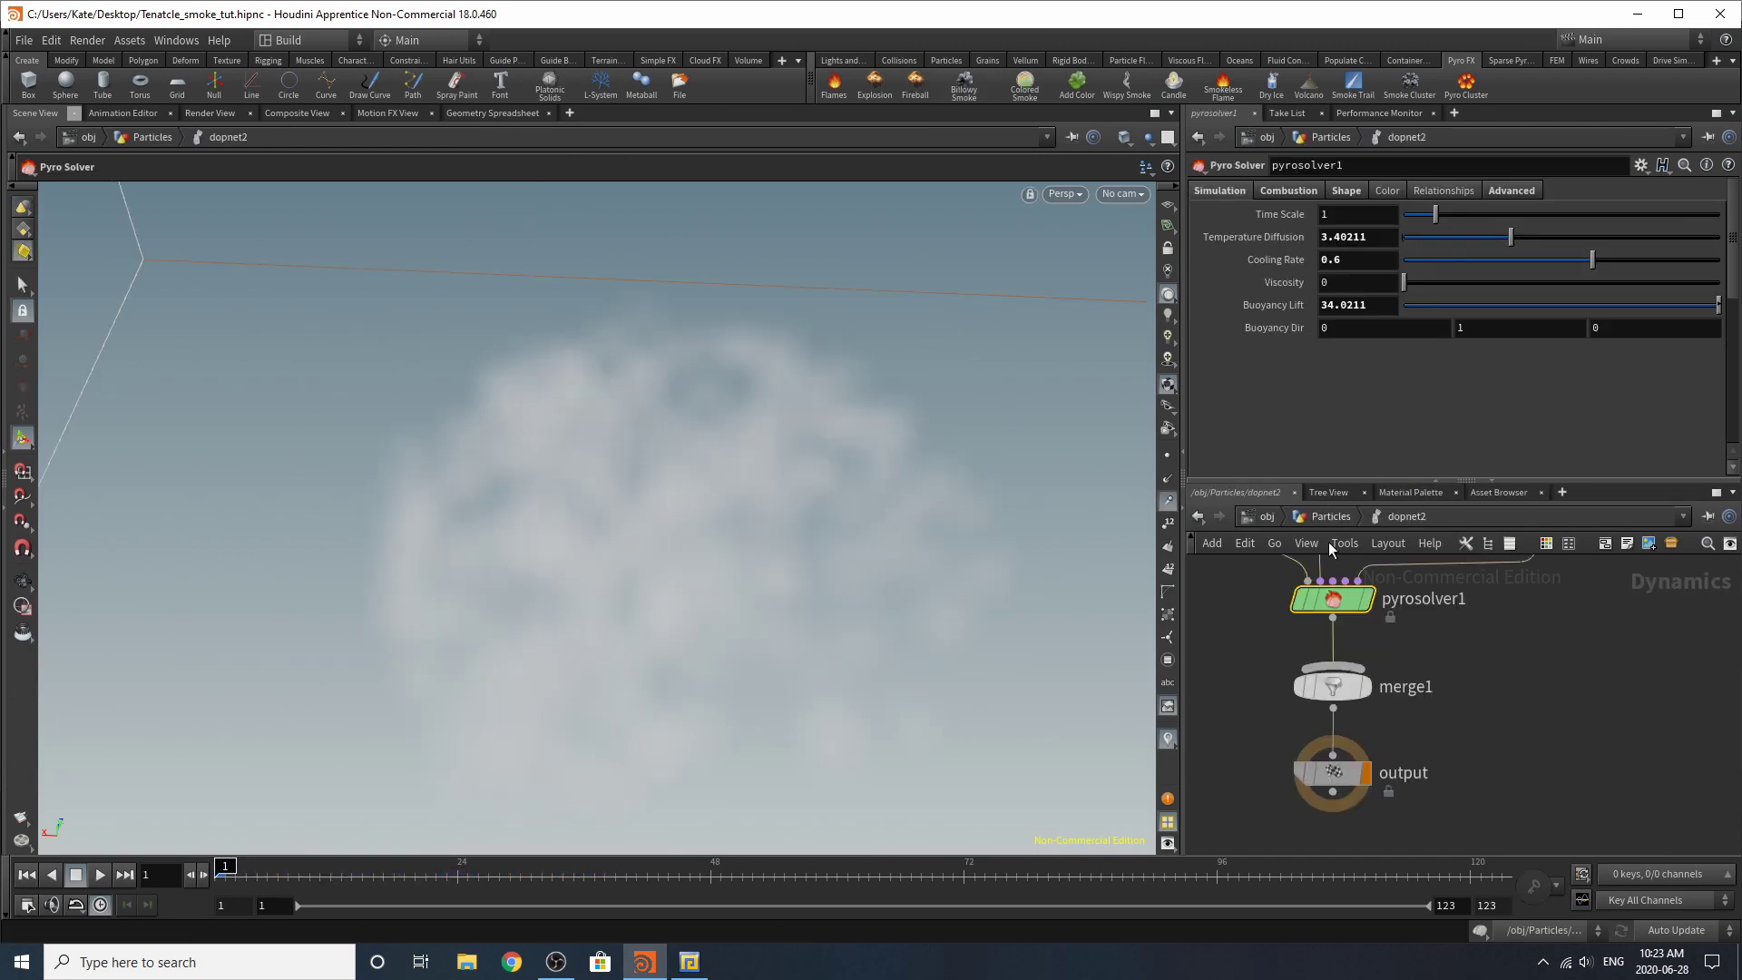
Step: Examine the generated density chain in the Particles network alongside the original density chain, dopnet1, import_pyrofields and import_pyro_visualization
{"action": "left_click", "coordinate": [1330, 517]}
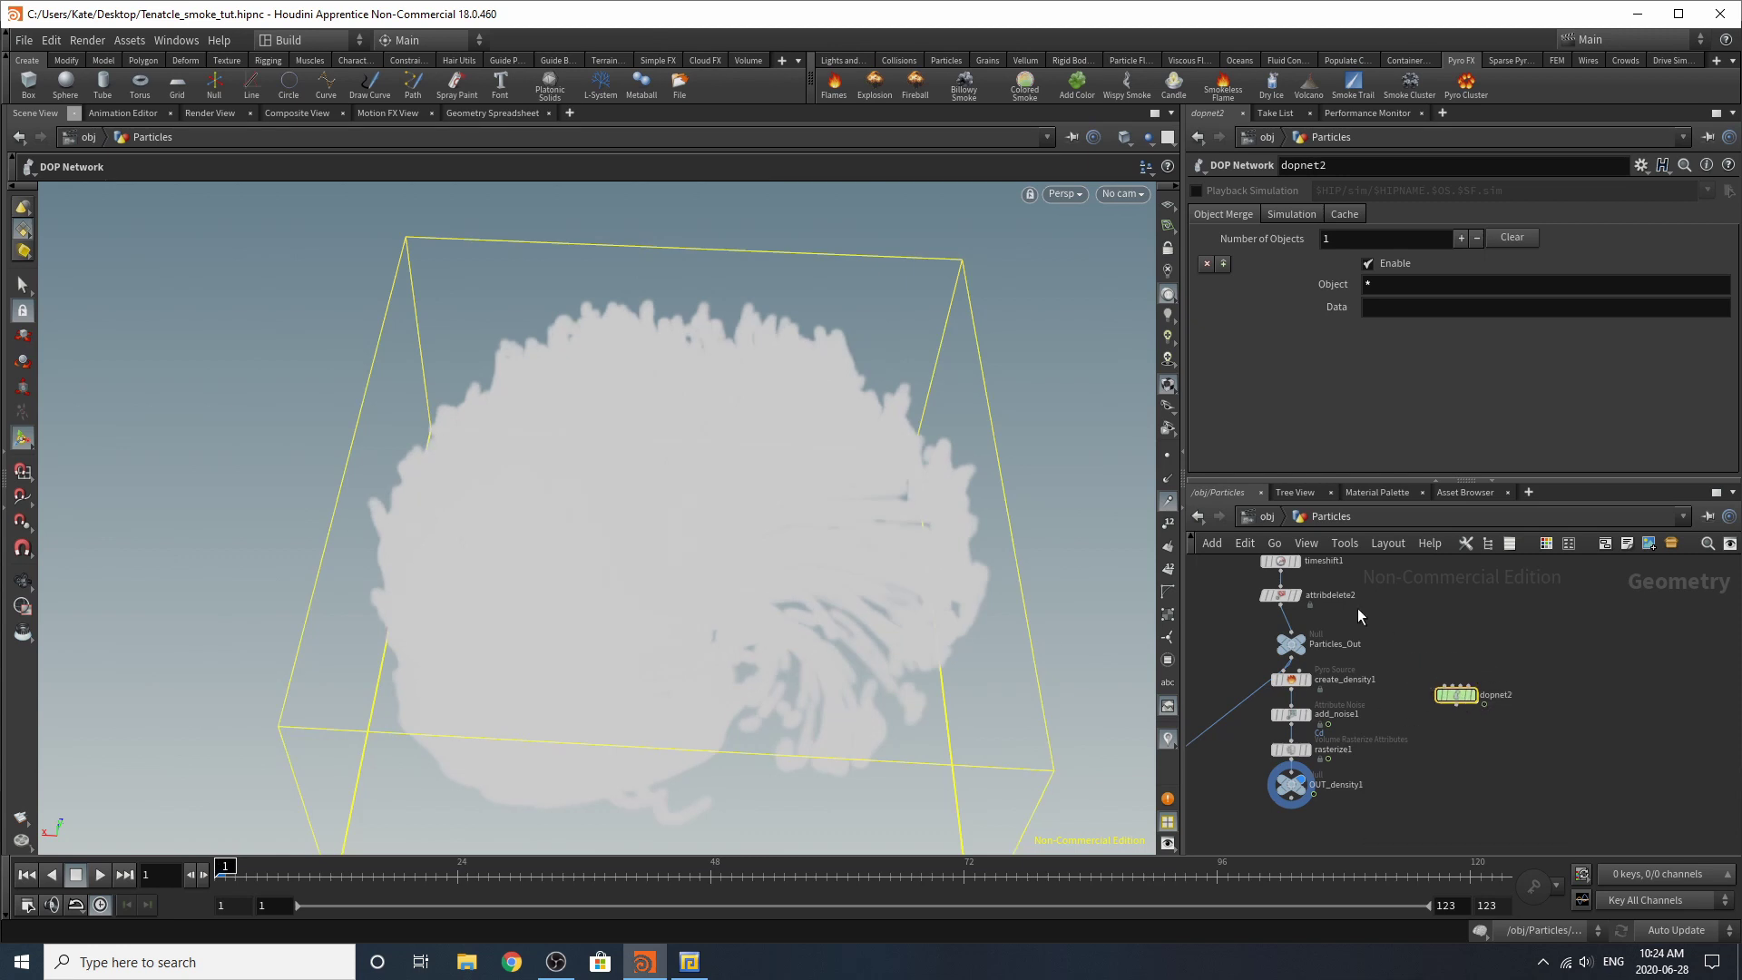
{"action": "scroll", "coordinate": [1357, 608], "scroll_direction": "down", "scroll_amount": 2}
{"action": "middle_click_drag", "start_coordinate": [1342, 789], "coordinate": [1358, 715]}
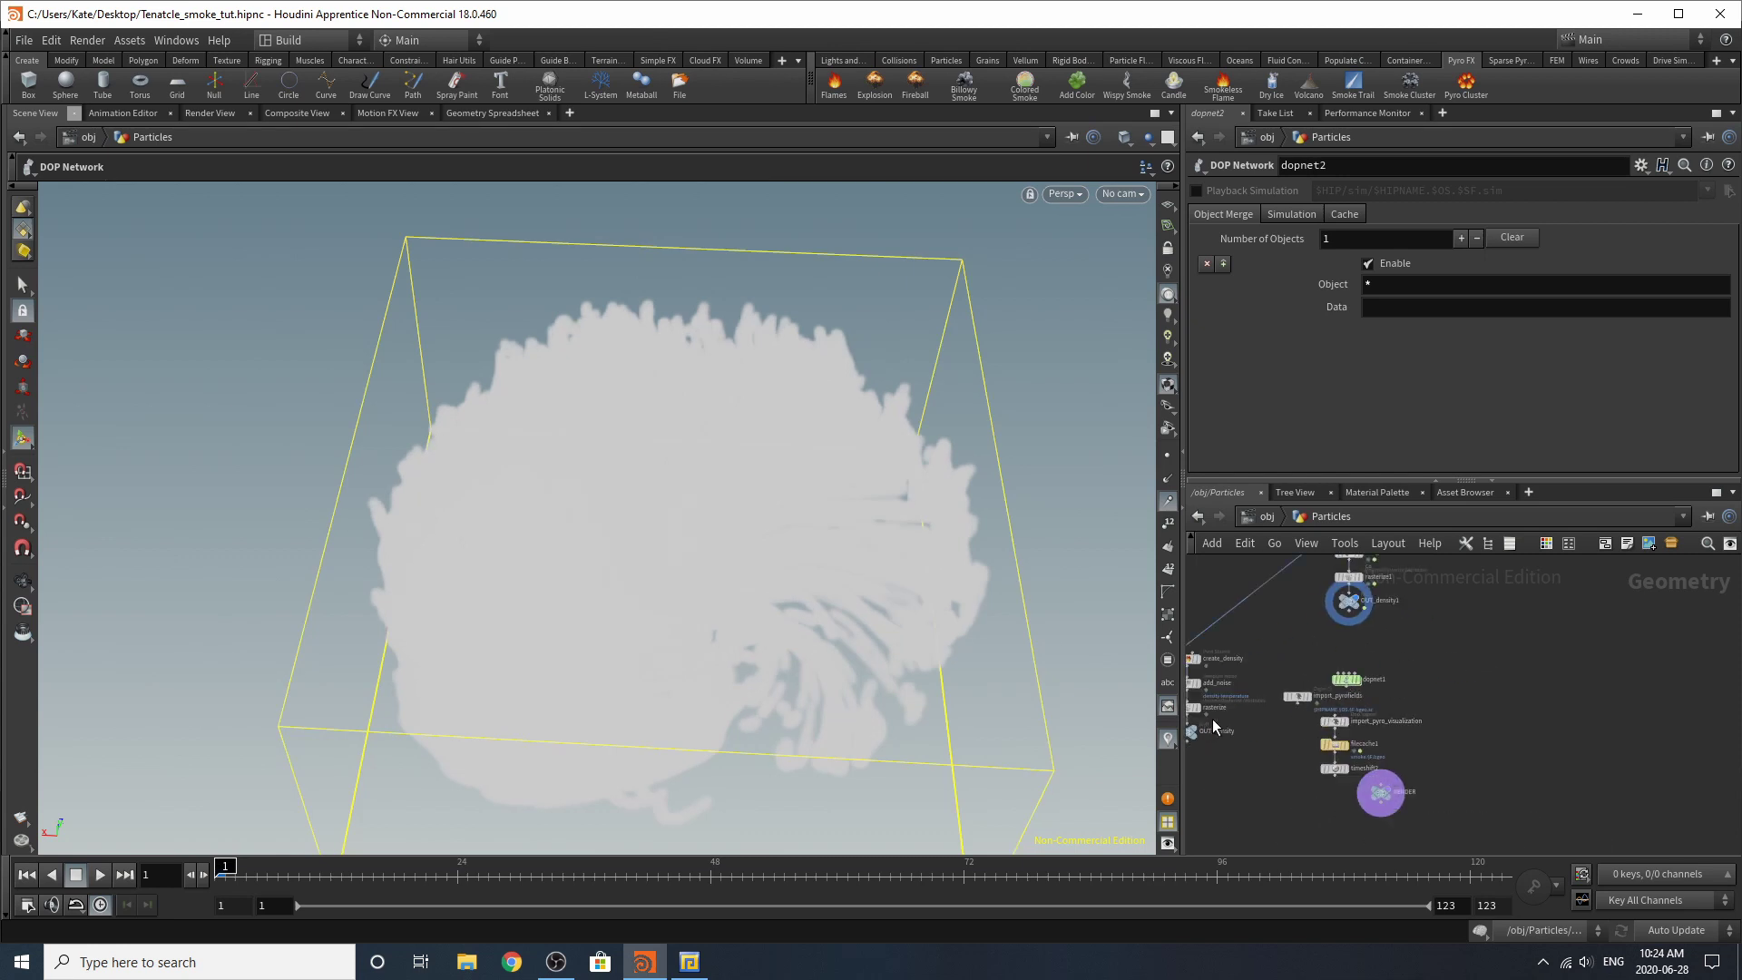
{"action": "scroll", "coordinate": [1321, 716], "scroll_direction": "up", "scroll_amount": 3}
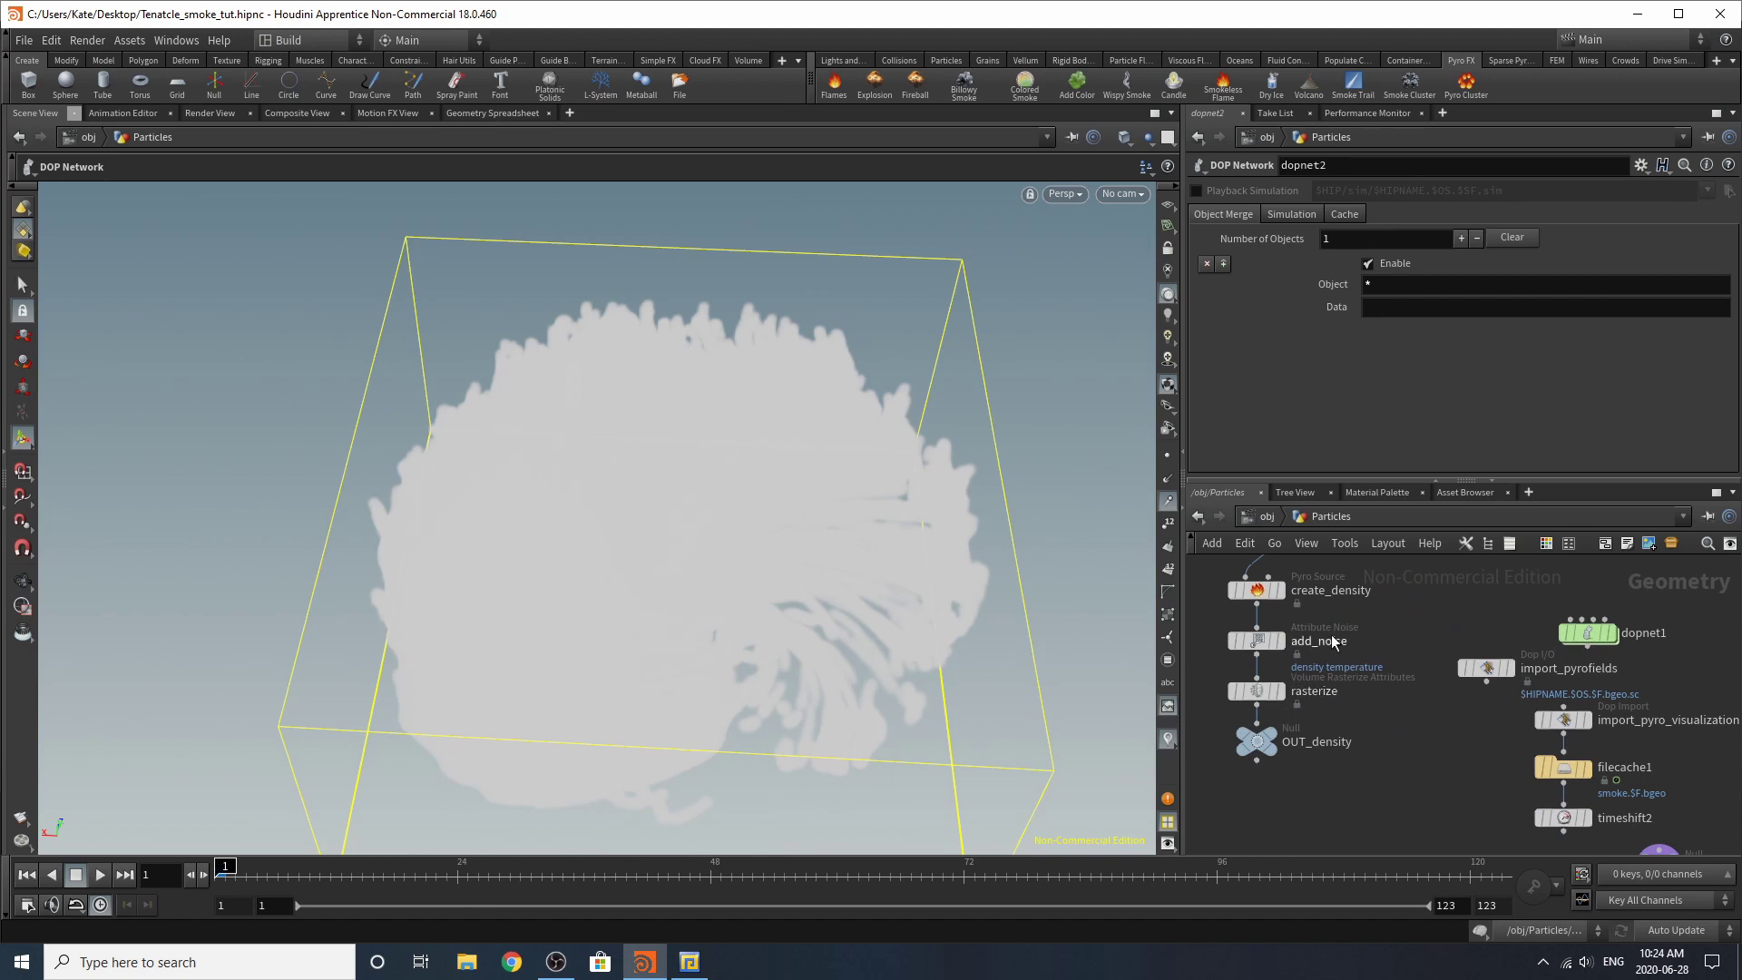
{"action": "scroll", "coordinate": [1532, 766], "scroll_direction": "down", "scroll_amount": 2}
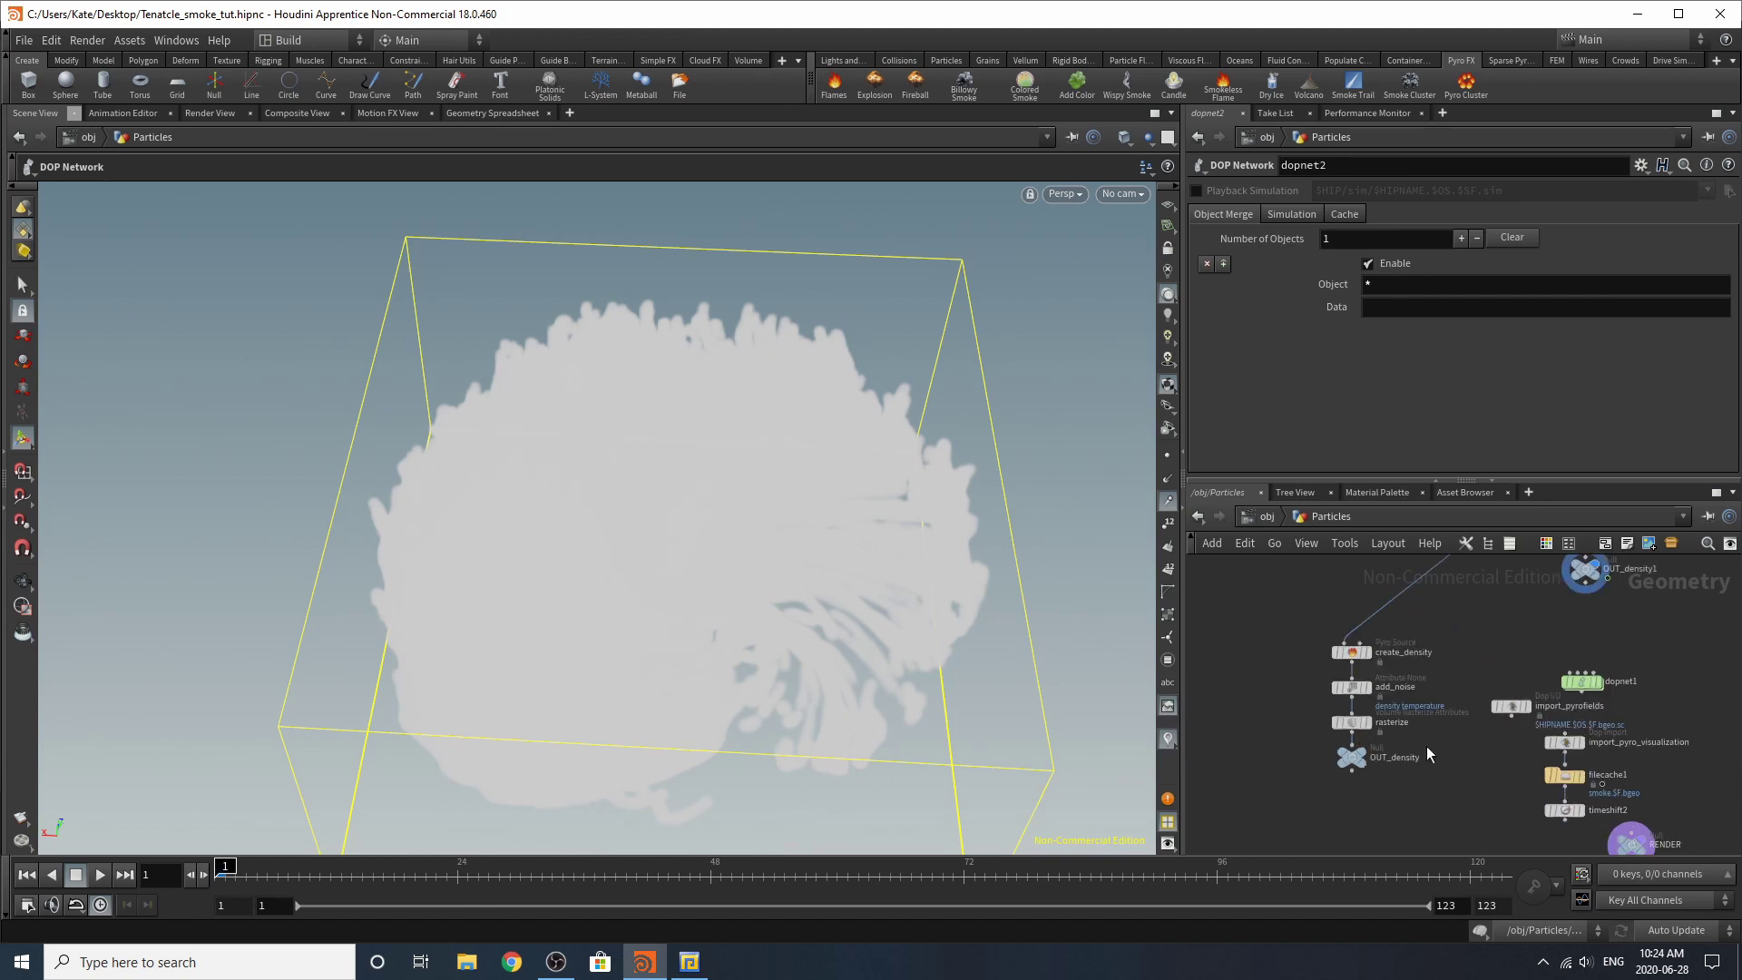
{"action": "scroll", "coordinate": [1553, 776], "scroll_direction": "up", "scroll_amount": 3}
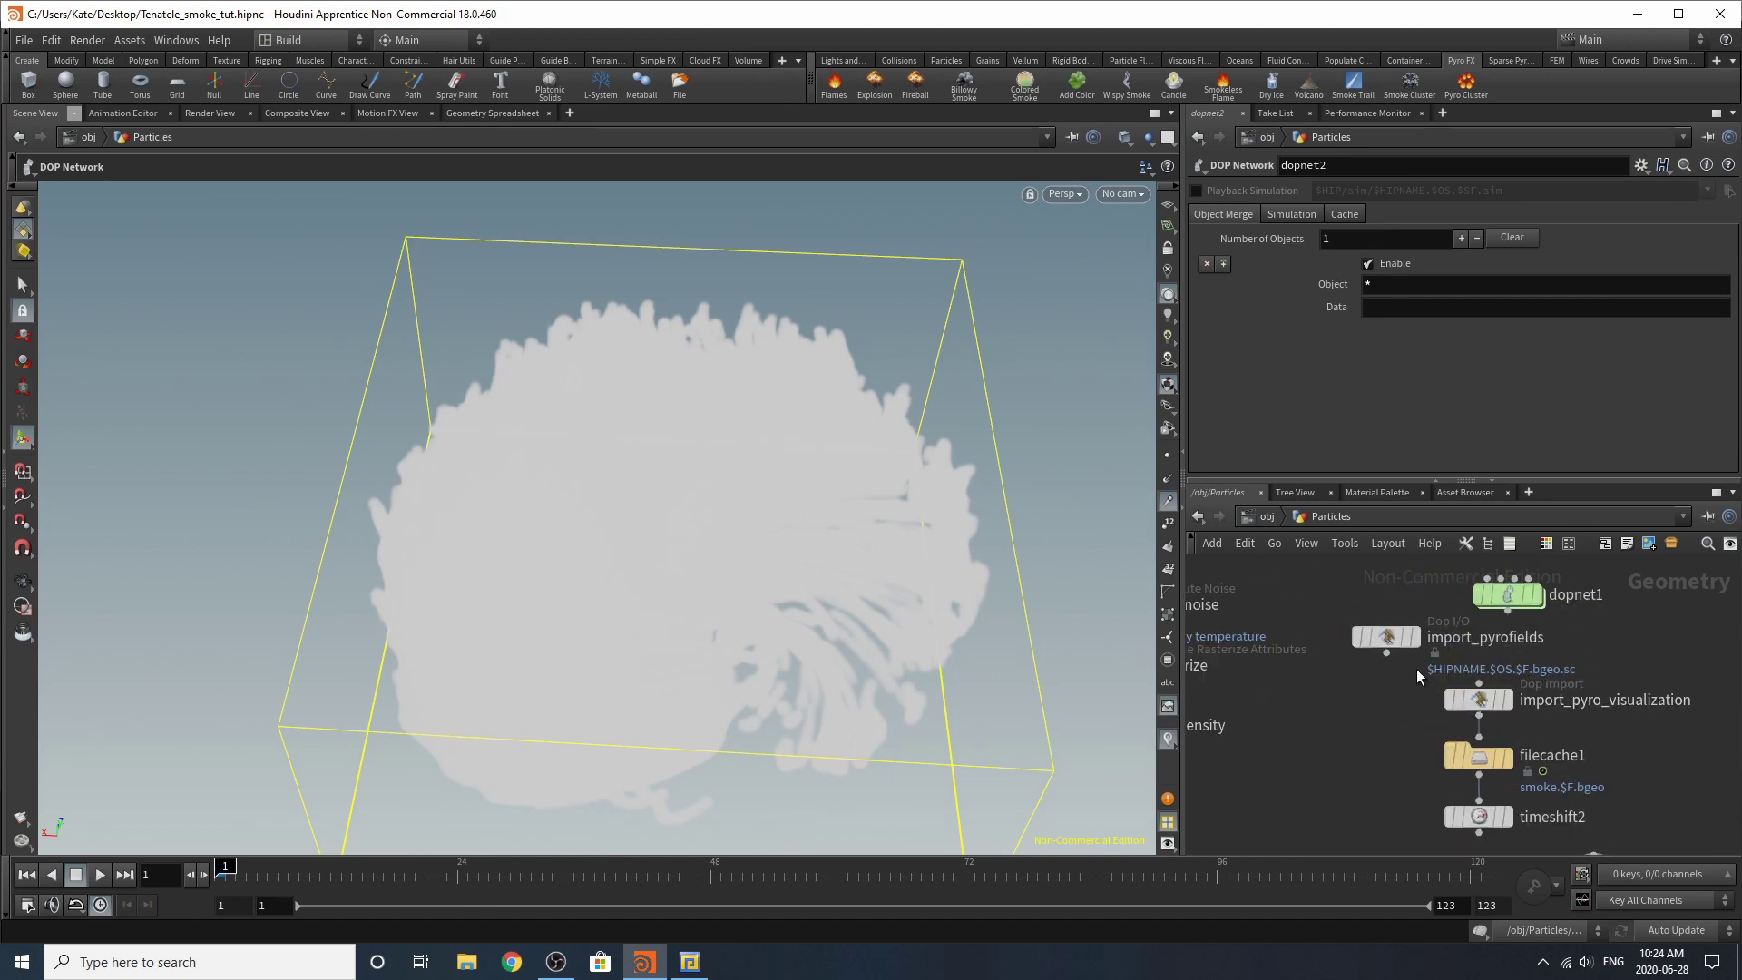
{"action": "left_click_drag", "start_coordinate": [1376, 666], "coordinate": [1379, 649]}
{"action": "left_click_drag", "start_coordinate": [1488, 706], "coordinate": [1479, 698]}
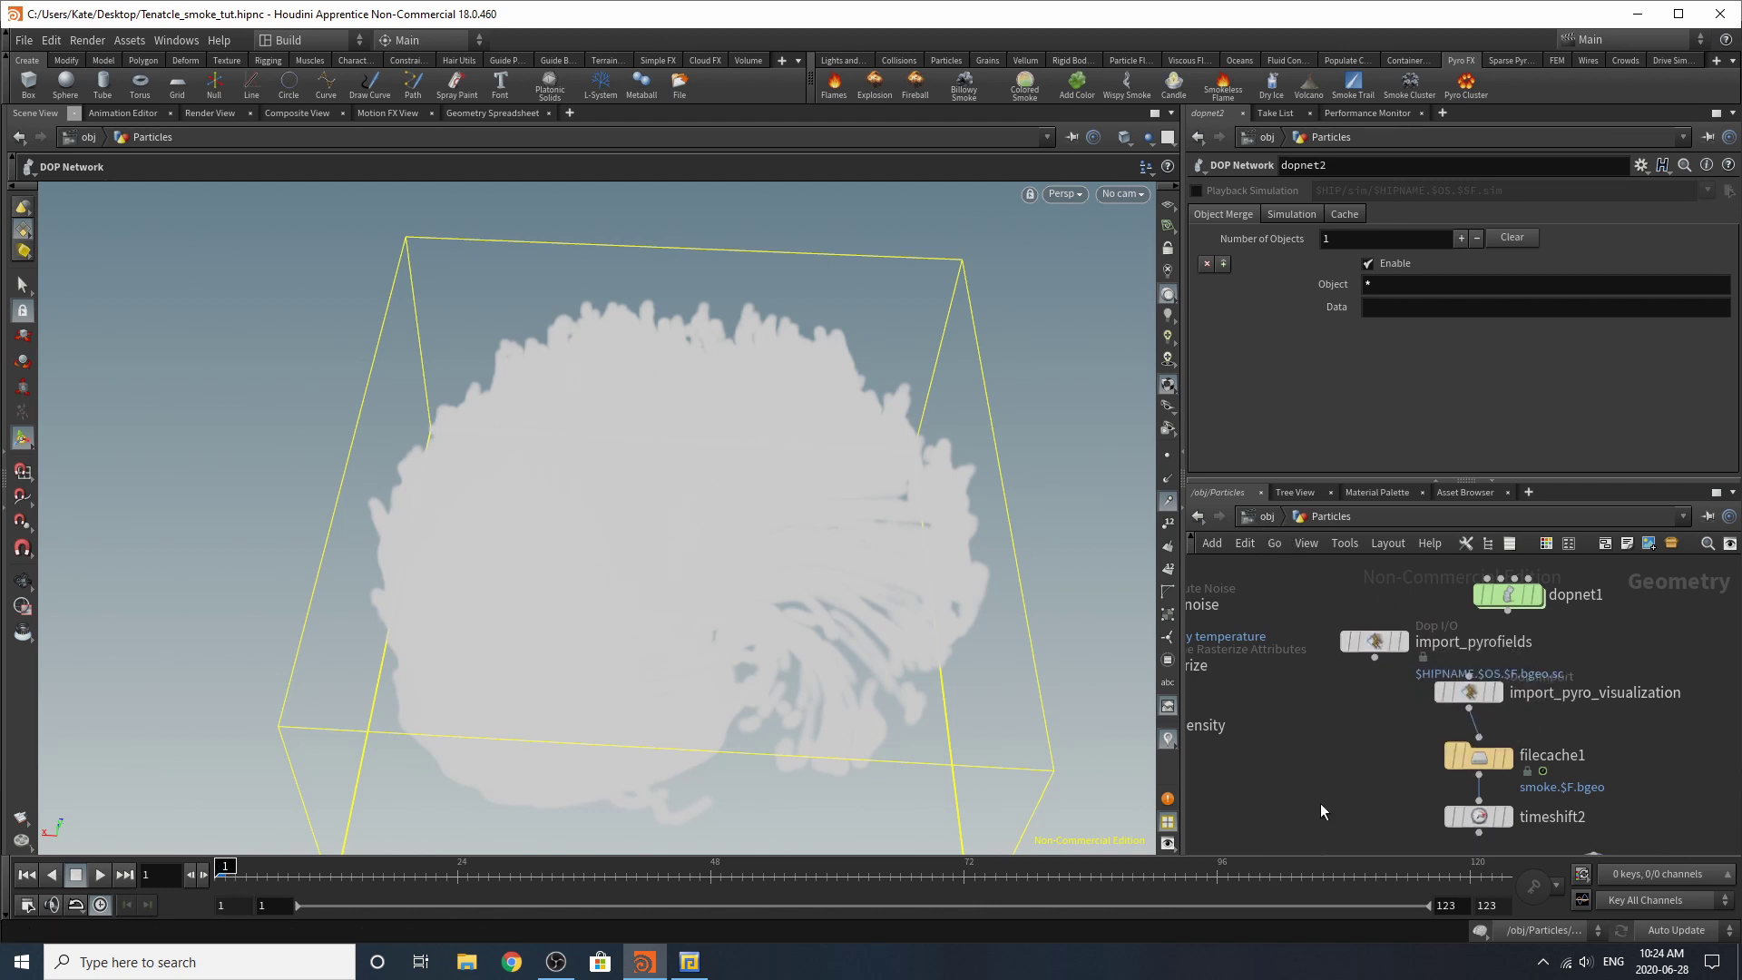
Step: Place the pyro_import object below Particles at object level and select both import nodes inside it
{"action": "key", "text": "u"}
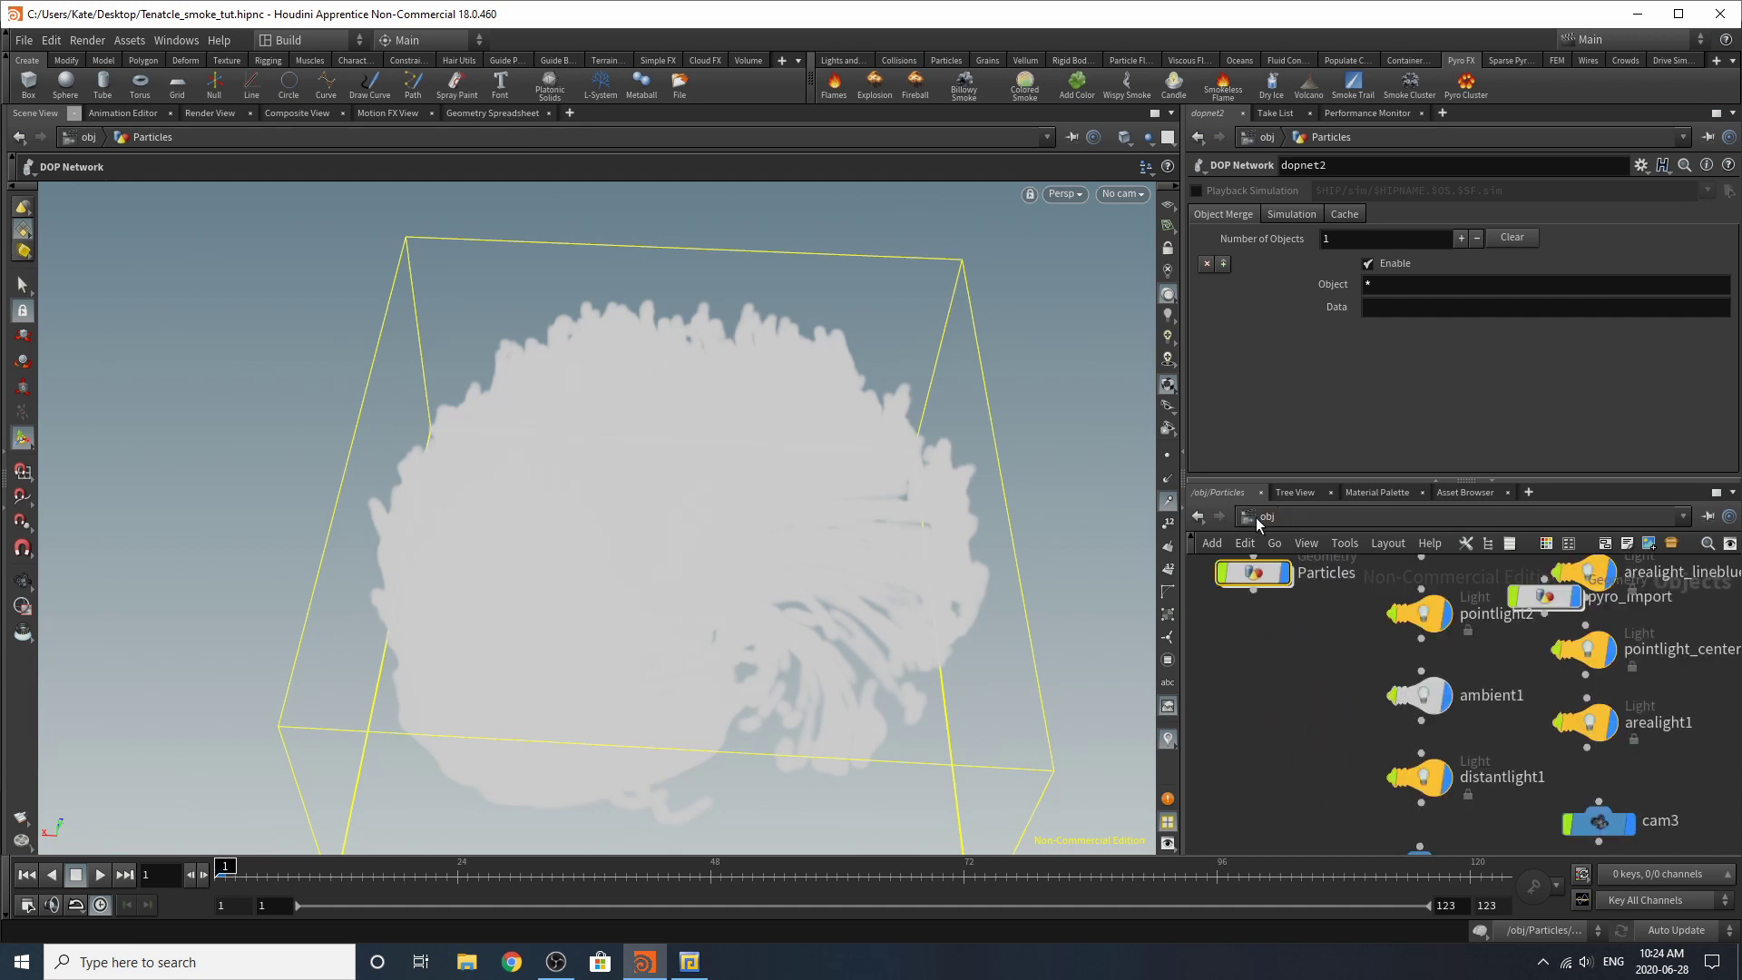
{"action": "left_click_drag", "start_coordinate": [1581, 606], "coordinate": [1288, 659]}
{"action": "double_click", "coordinate": [1397, 692]}
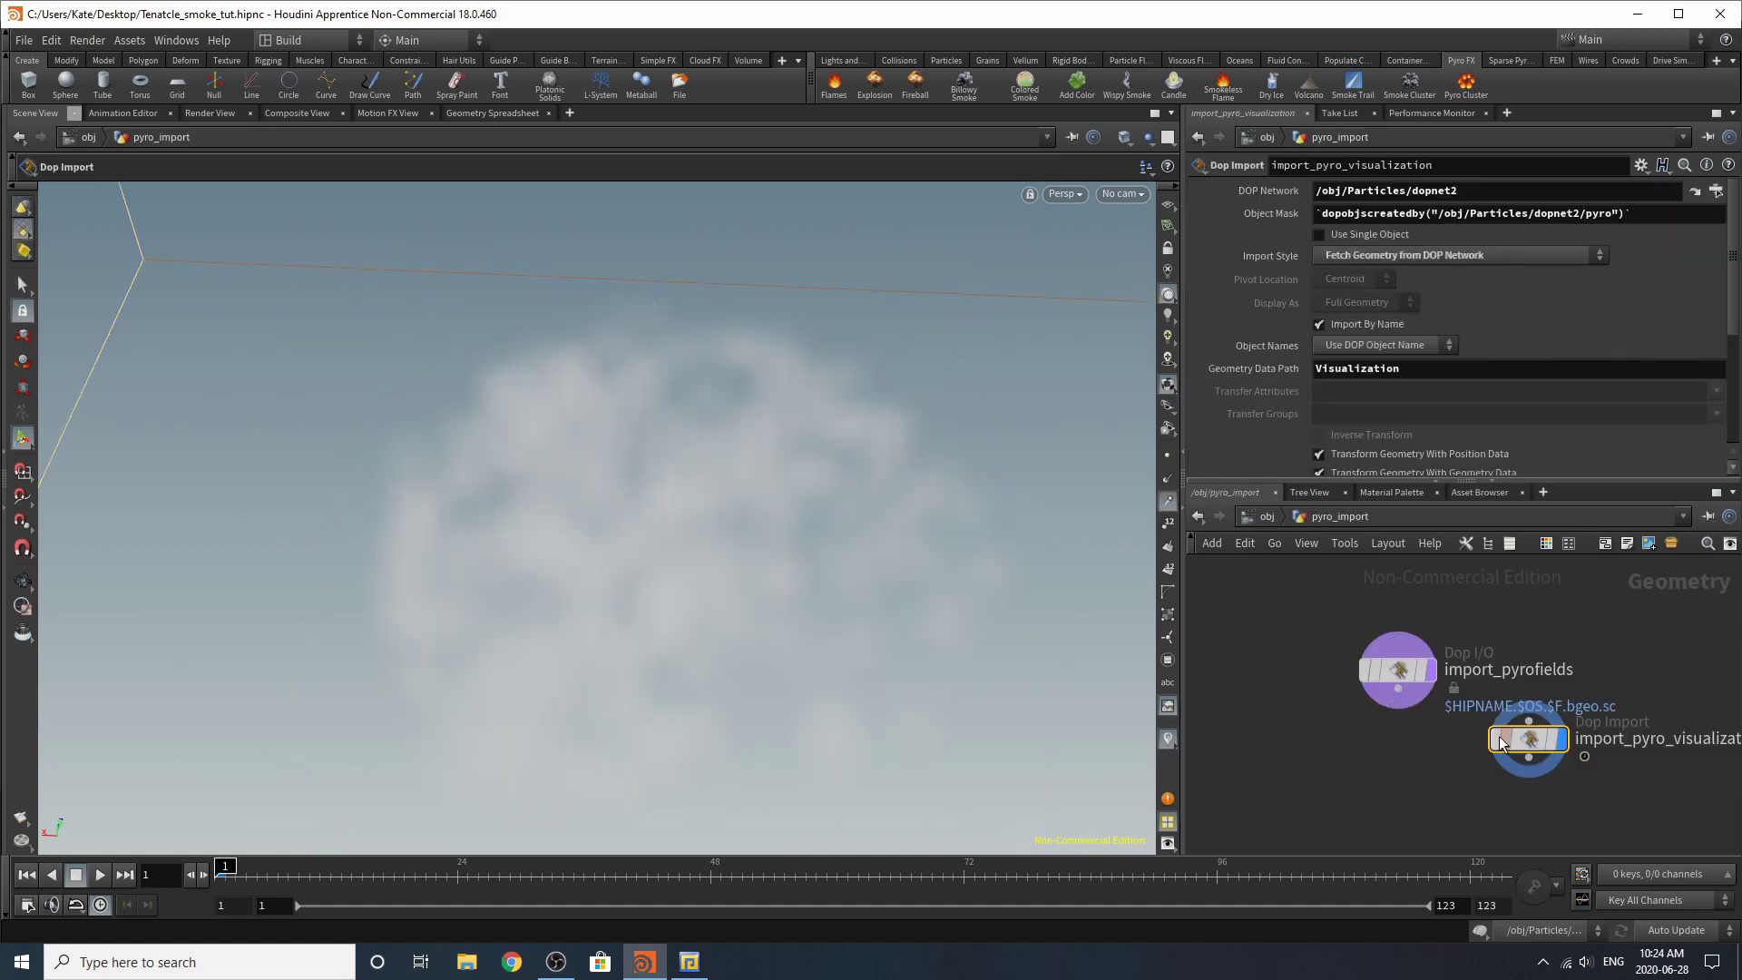
{"action": "left_click_drag", "start_coordinate": [1375, 592], "coordinate": [1615, 792]}
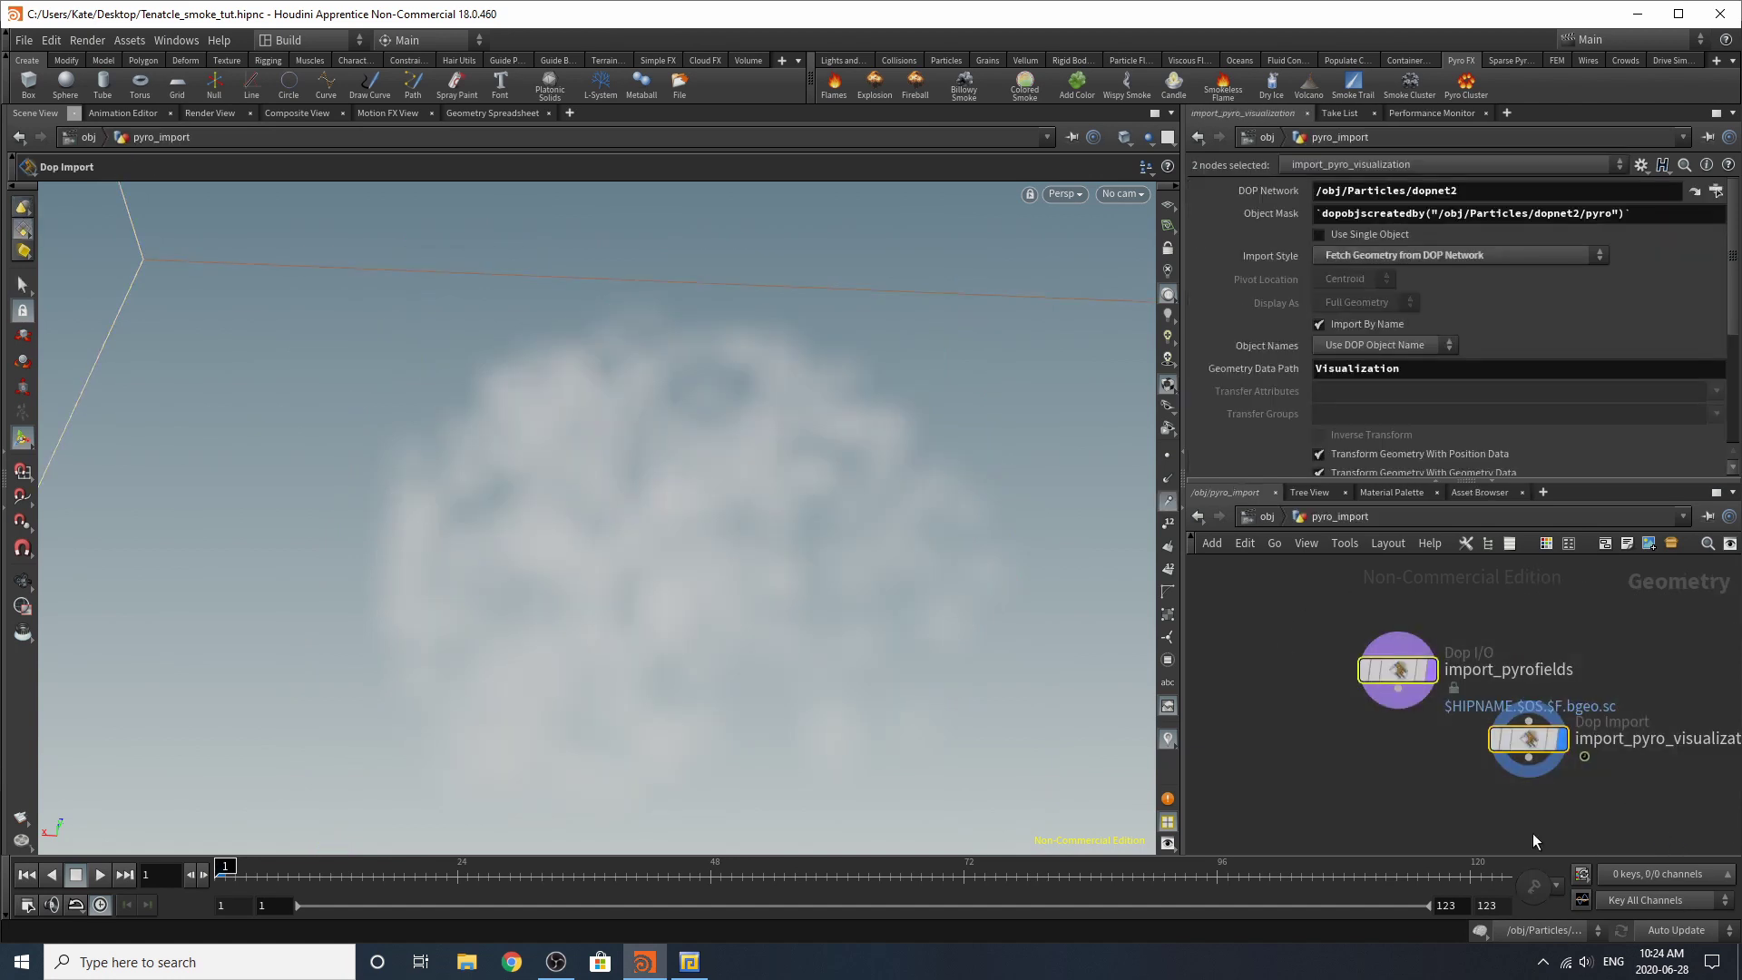
Step: Delete the generated pyro_import object at object level and reopen the Particles network
{"action": "key", "text": "u"}
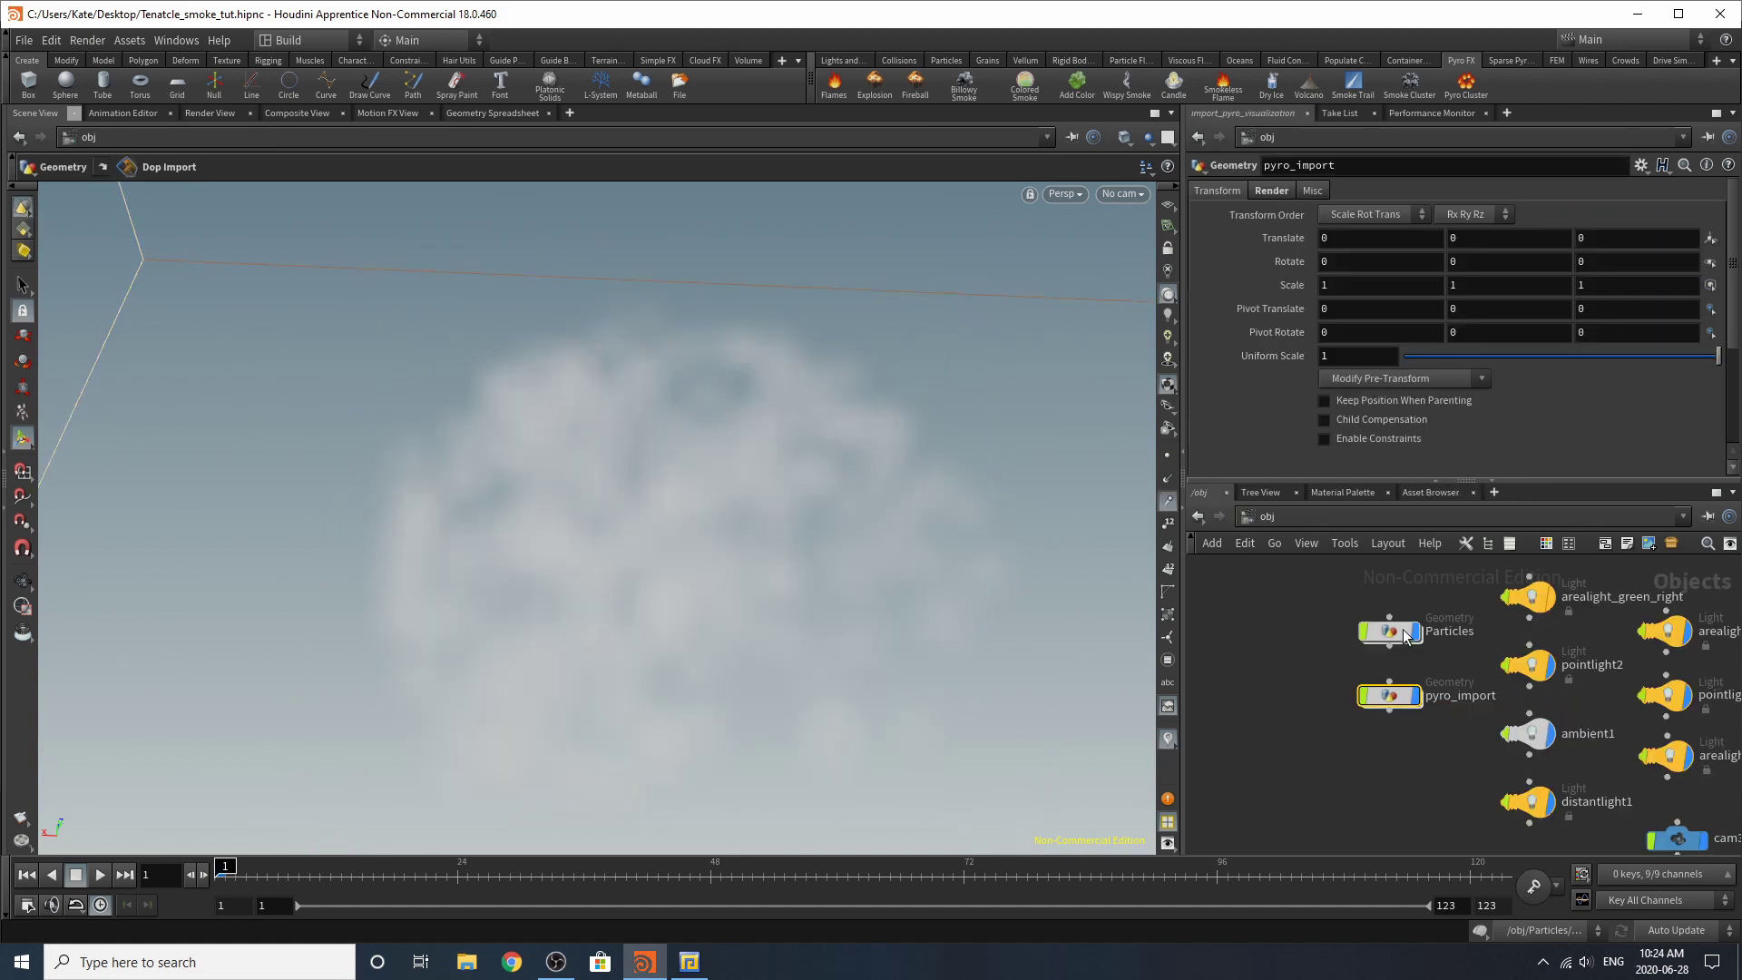
{"action": "left_click", "coordinate": [1395, 635]}
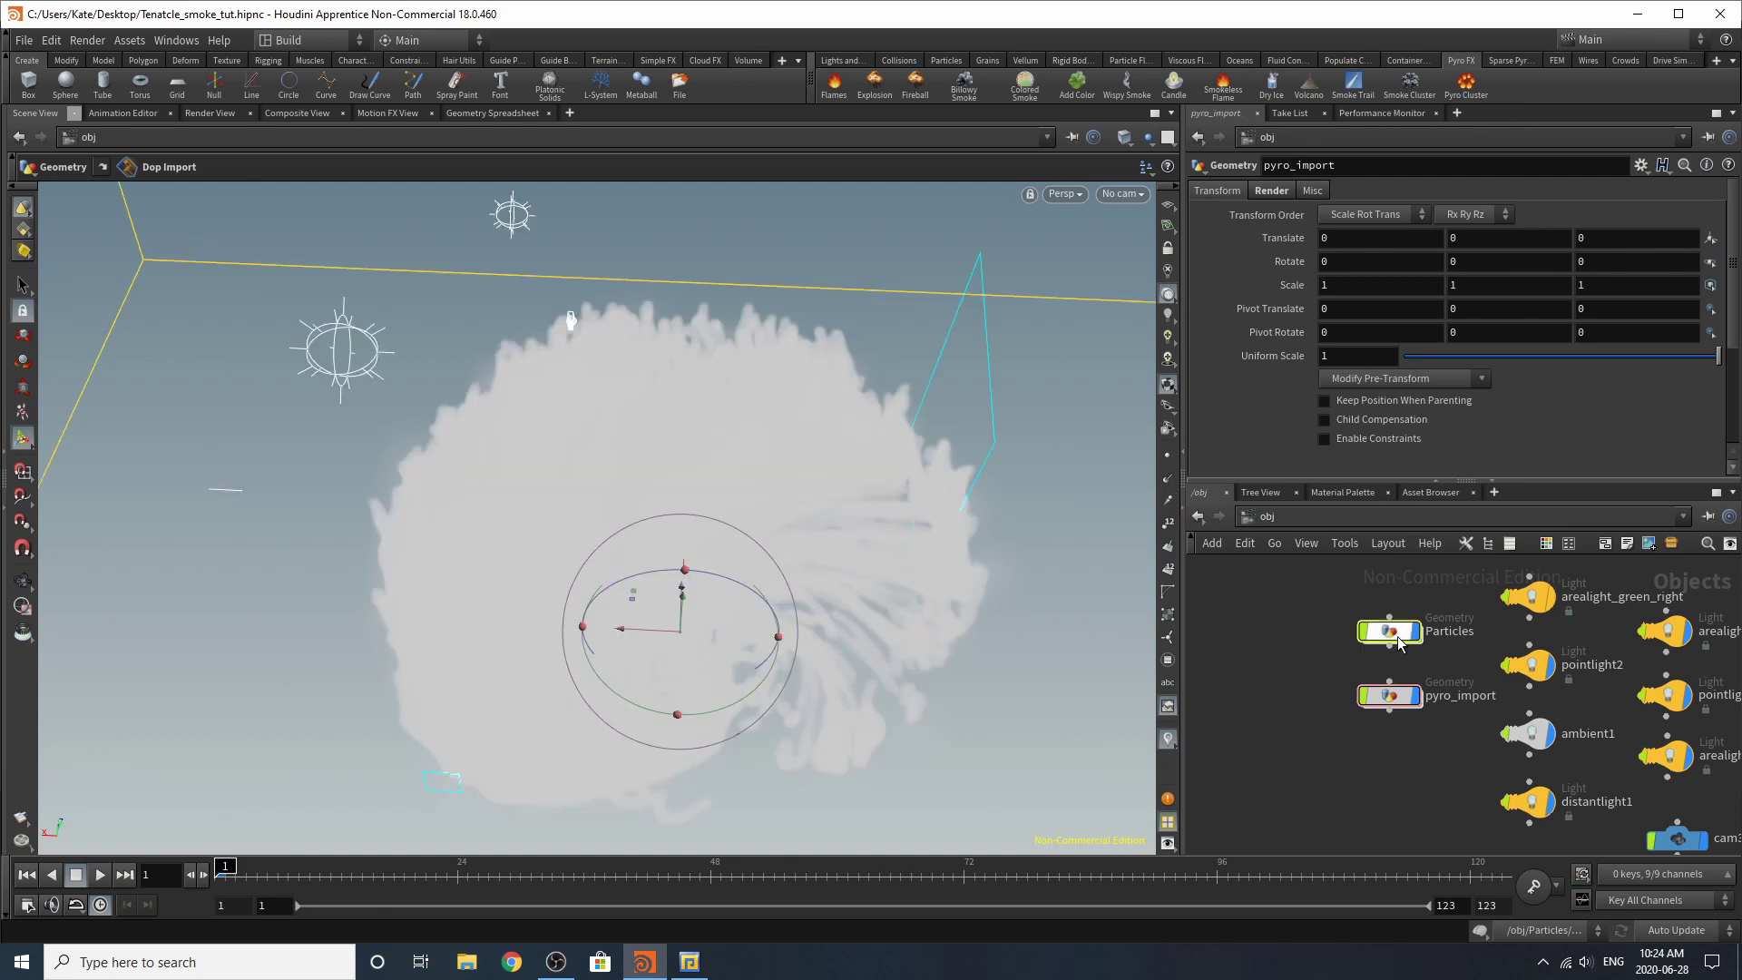
{"action": "double_click", "coordinate": [1395, 635]}
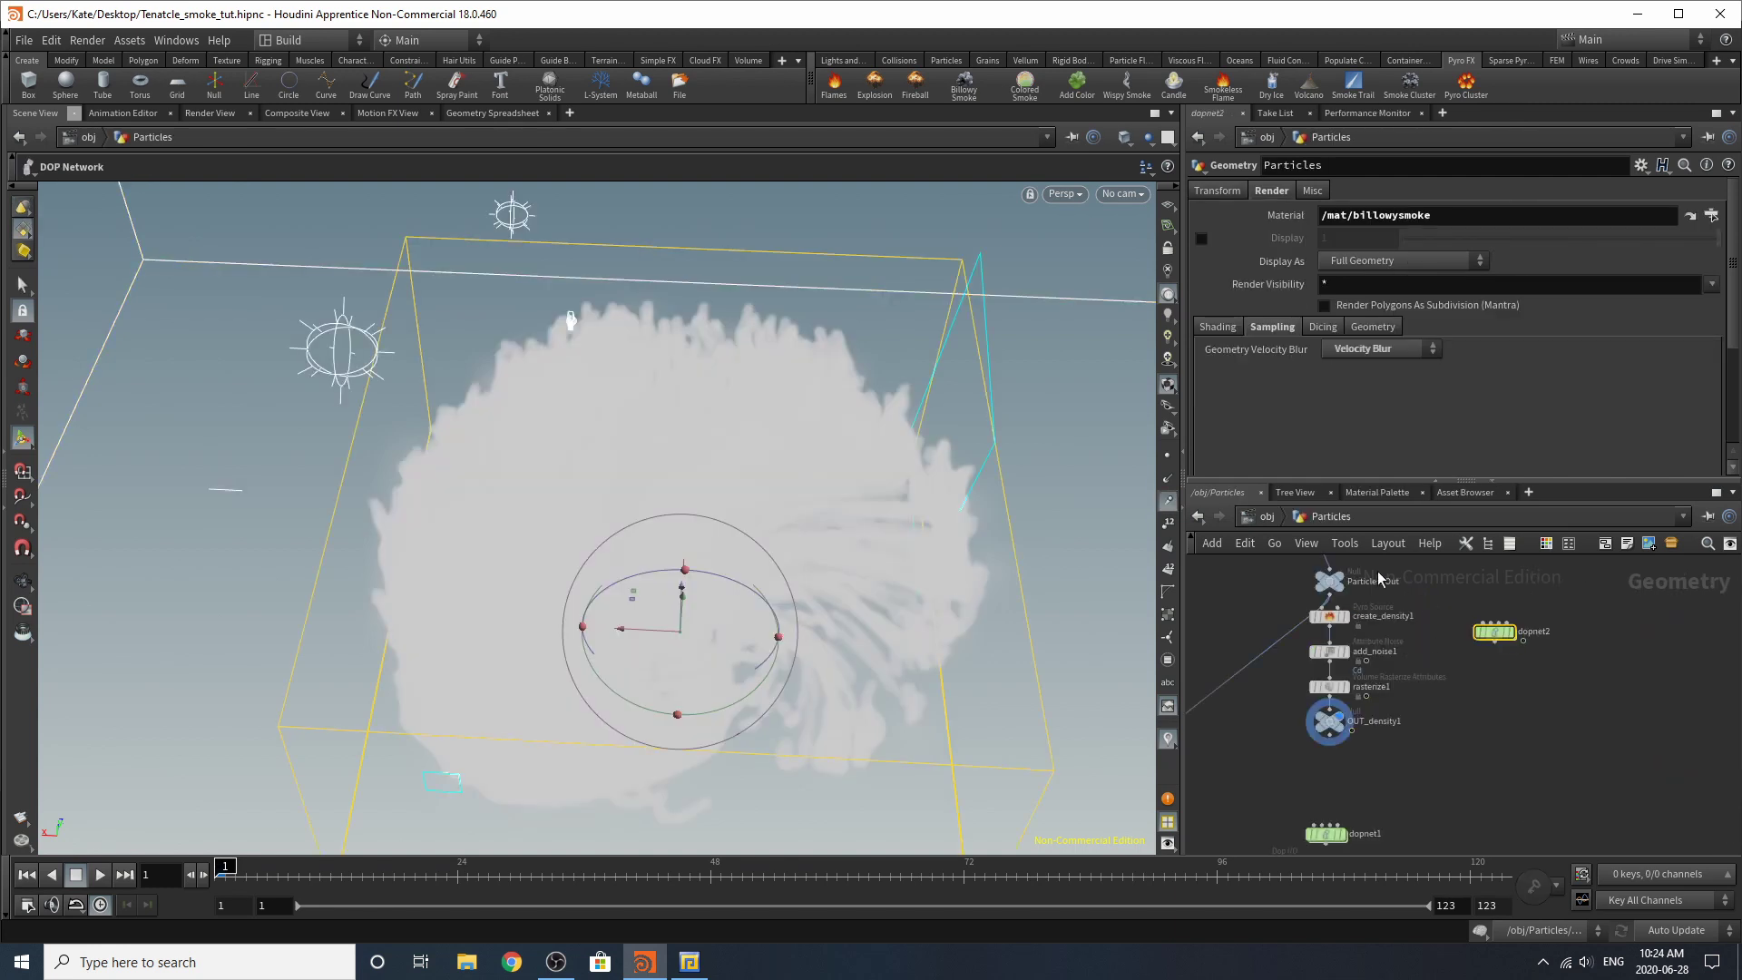
{"action": "left_click", "coordinate": [1263, 516]}
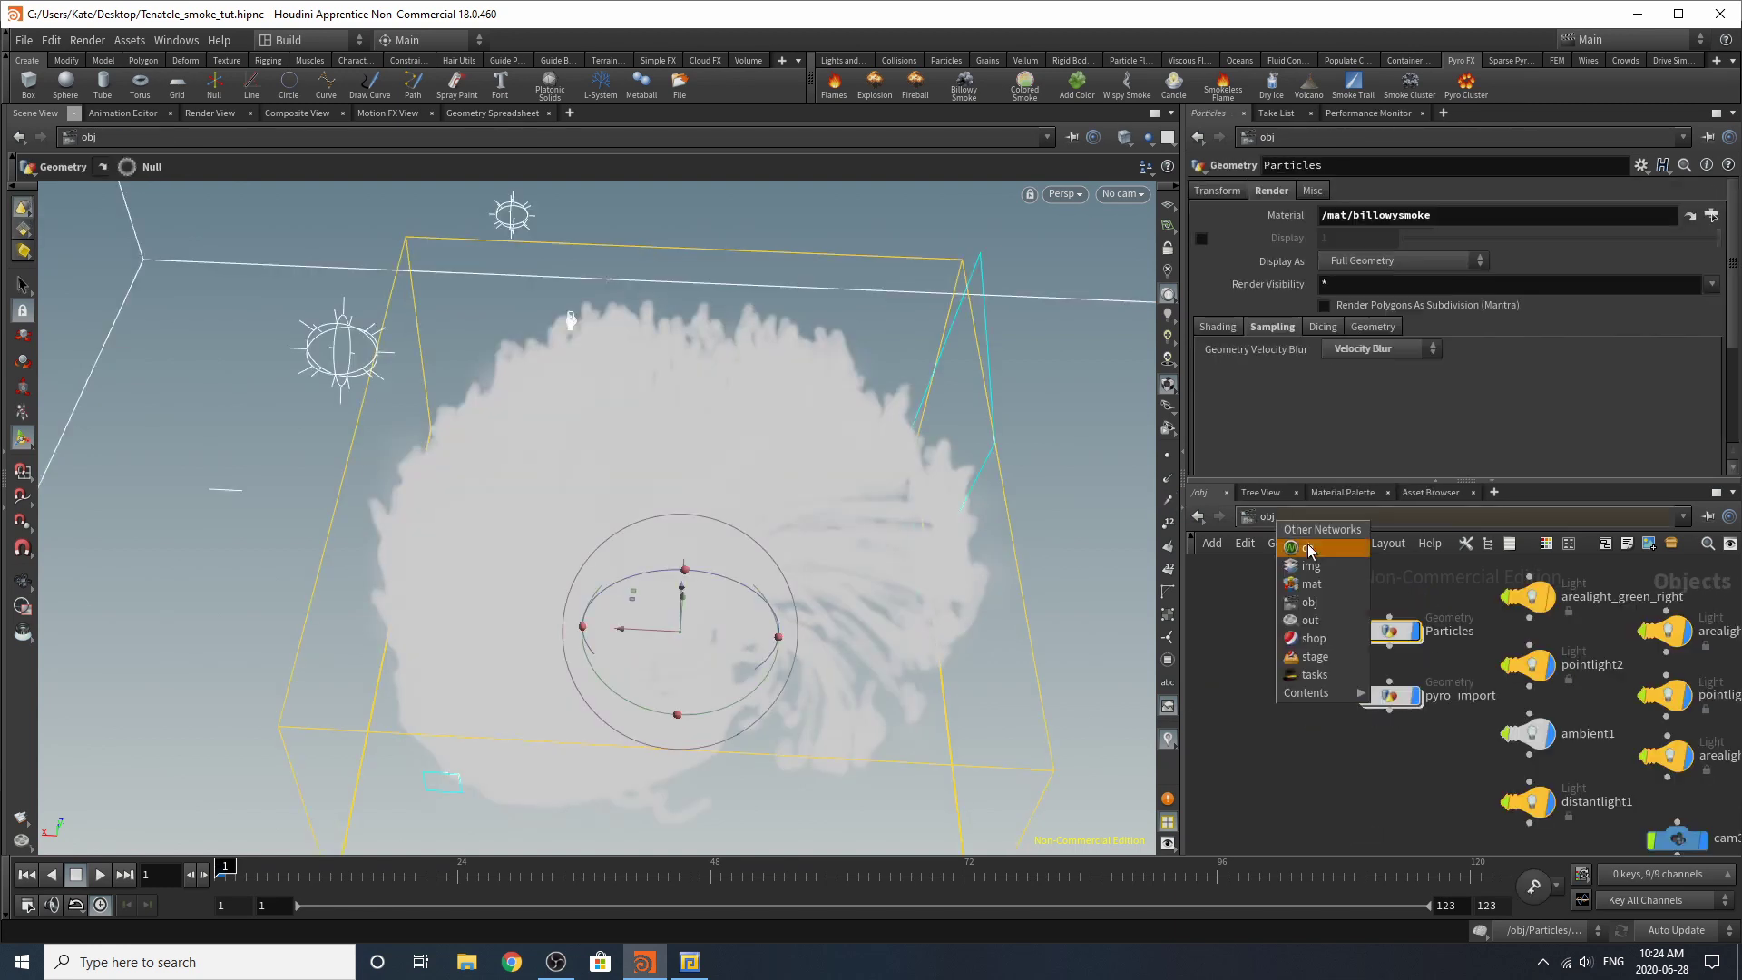
{"action": "left_click", "coordinate": [1394, 705]}
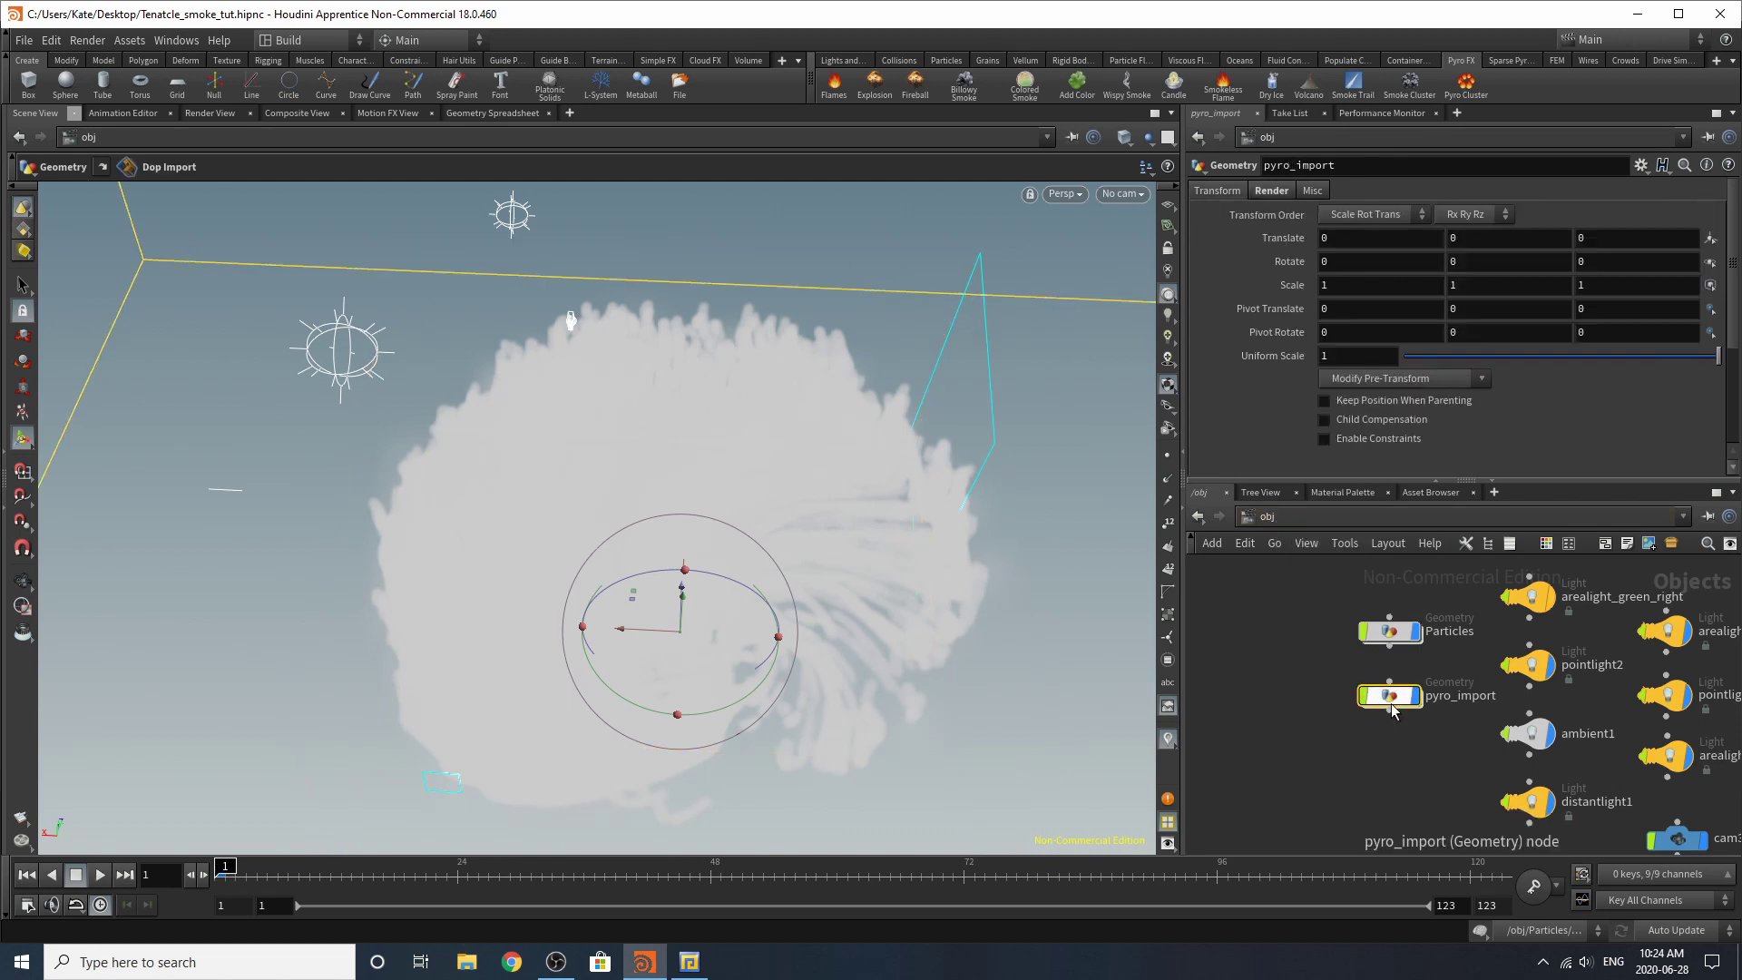
{"action": "left_click", "coordinate": [1390, 631]}
{"action": "double_click", "coordinate": [1397, 635]}
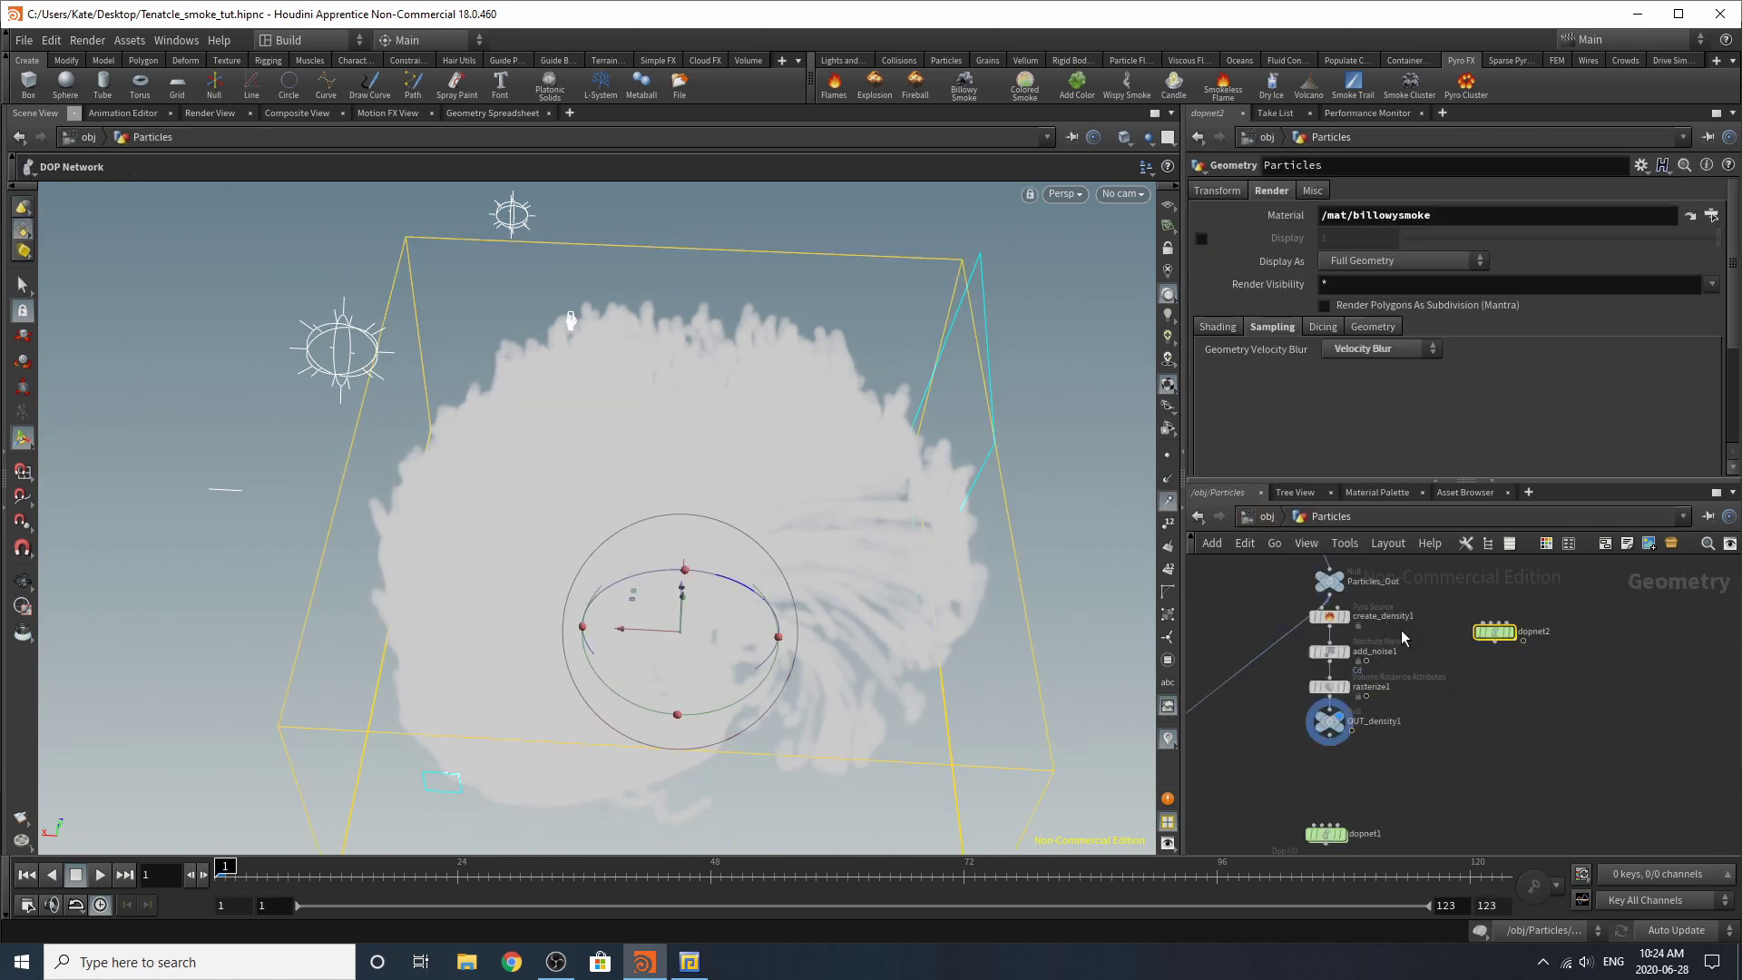
Step: Remove dopnet2 and the generated create_density1 to OUT_density1 chain from the Particles network
{"action": "left_click", "coordinate": [1345, 762]}
{"action": "left_click_drag", "start_coordinate": [1292, 786], "coordinate": [1538, 613]}
{"action": "key", "text": "ctrl+z"}
{"action": "scroll", "coordinate": [1455, 635], "scroll_direction": "down", "scroll_amount": 3}
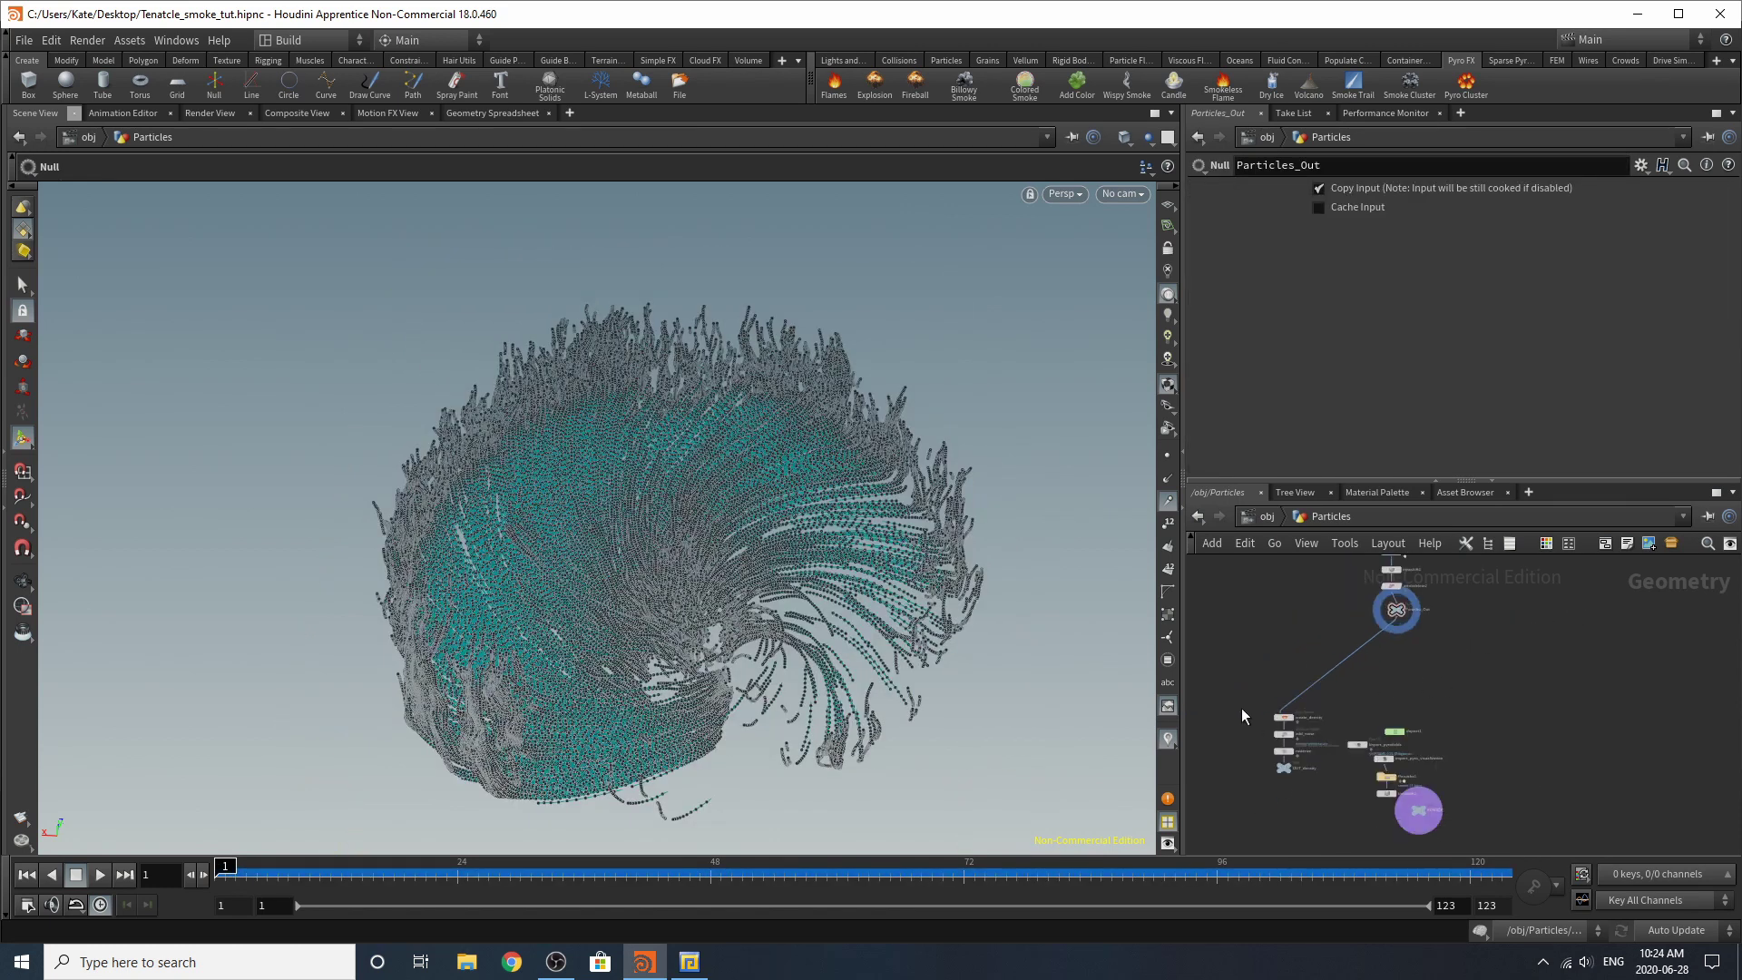
Step: Move the original density chain and dopnet1 import nodes closer to Particles_Out, and delete the RENDER null near timeshift2
{"action": "left_click_drag", "start_coordinate": [1234, 697], "coordinate": [1582, 874]}
{"action": "left_click_drag", "start_coordinate": [1414, 742], "coordinate": [1473, 663]}
{"action": "left_click", "coordinate": [1481, 719]}
{"action": "scroll", "coordinate": [1466, 731], "scroll_direction": "up", "scroll_amount": 3}
{"action": "scroll", "coordinate": [1517, 694], "scroll_direction": "up", "scroll_amount": 2}
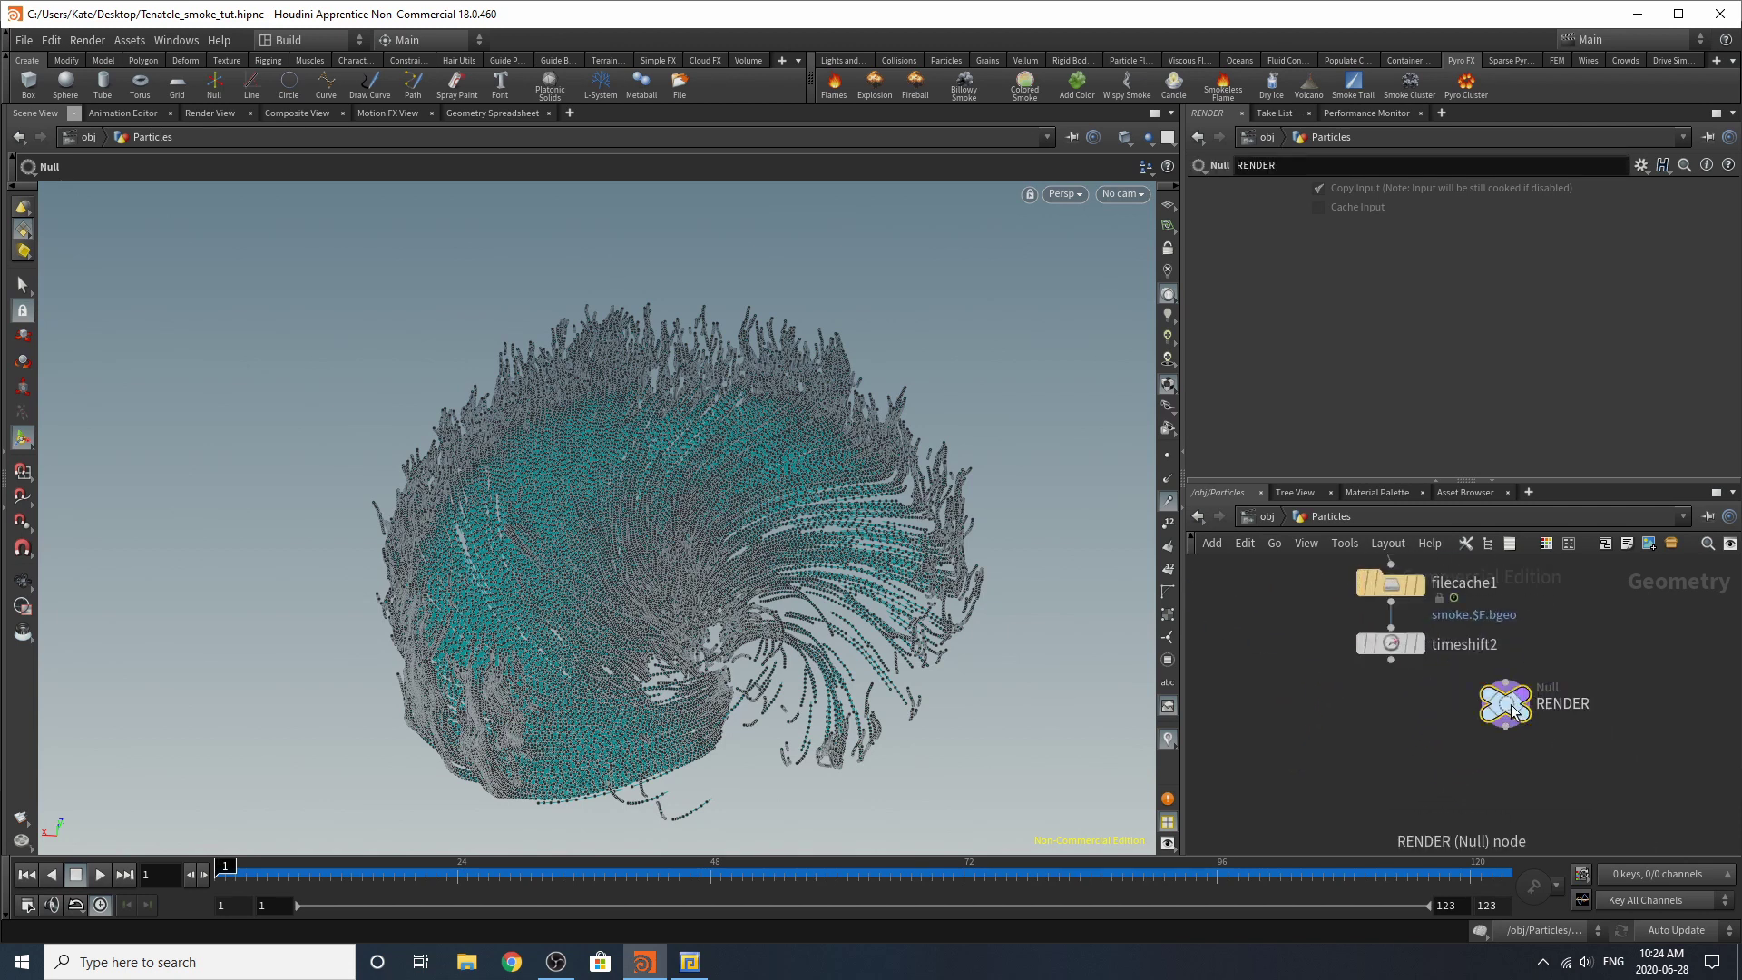
{"action": "key", "text": "Delete"}
{"action": "scroll", "coordinate": [1580, 782], "scroll_direction": "down", "scroll_amount": 3}
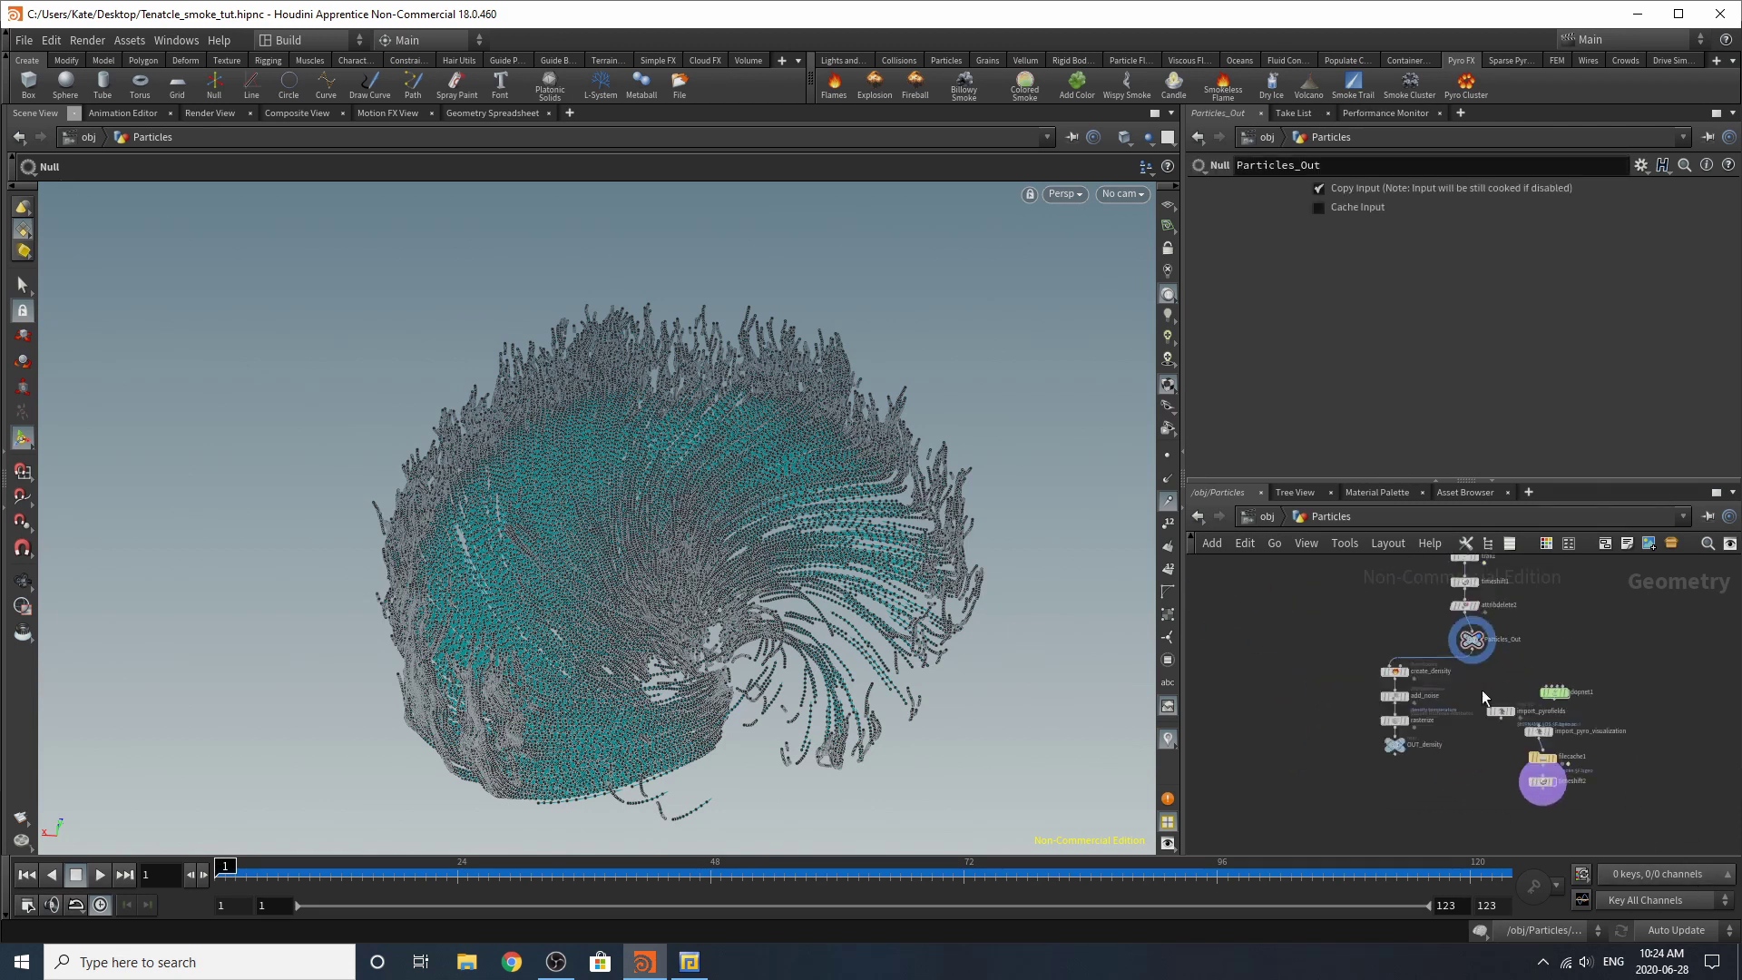
Step: Inspect the filecache1 settings and select the create_density to OUT_density chain
{"action": "left_click", "coordinate": [1554, 771]}
{"action": "scroll", "coordinate": [1380, 796], "scroll_direction": "up", "scroll_amount": 1}
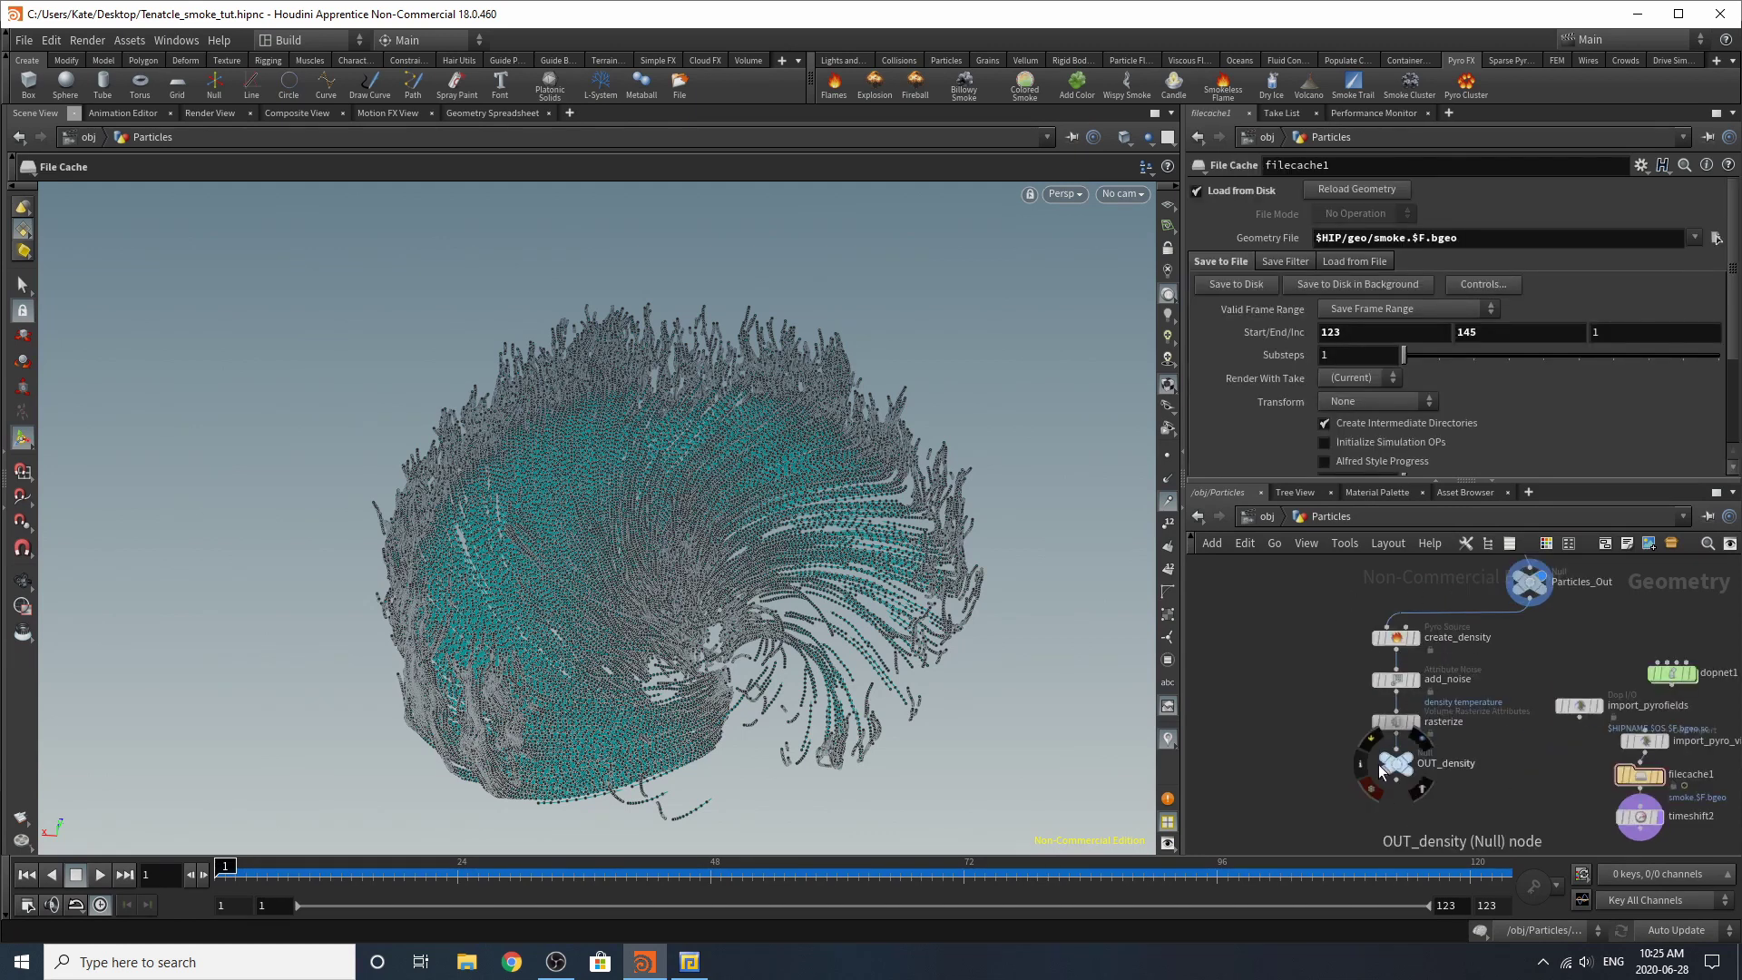
{"action": "left_click_drag", "start_coordinate": [1304, 602], "coordinate": [1483, 853]}
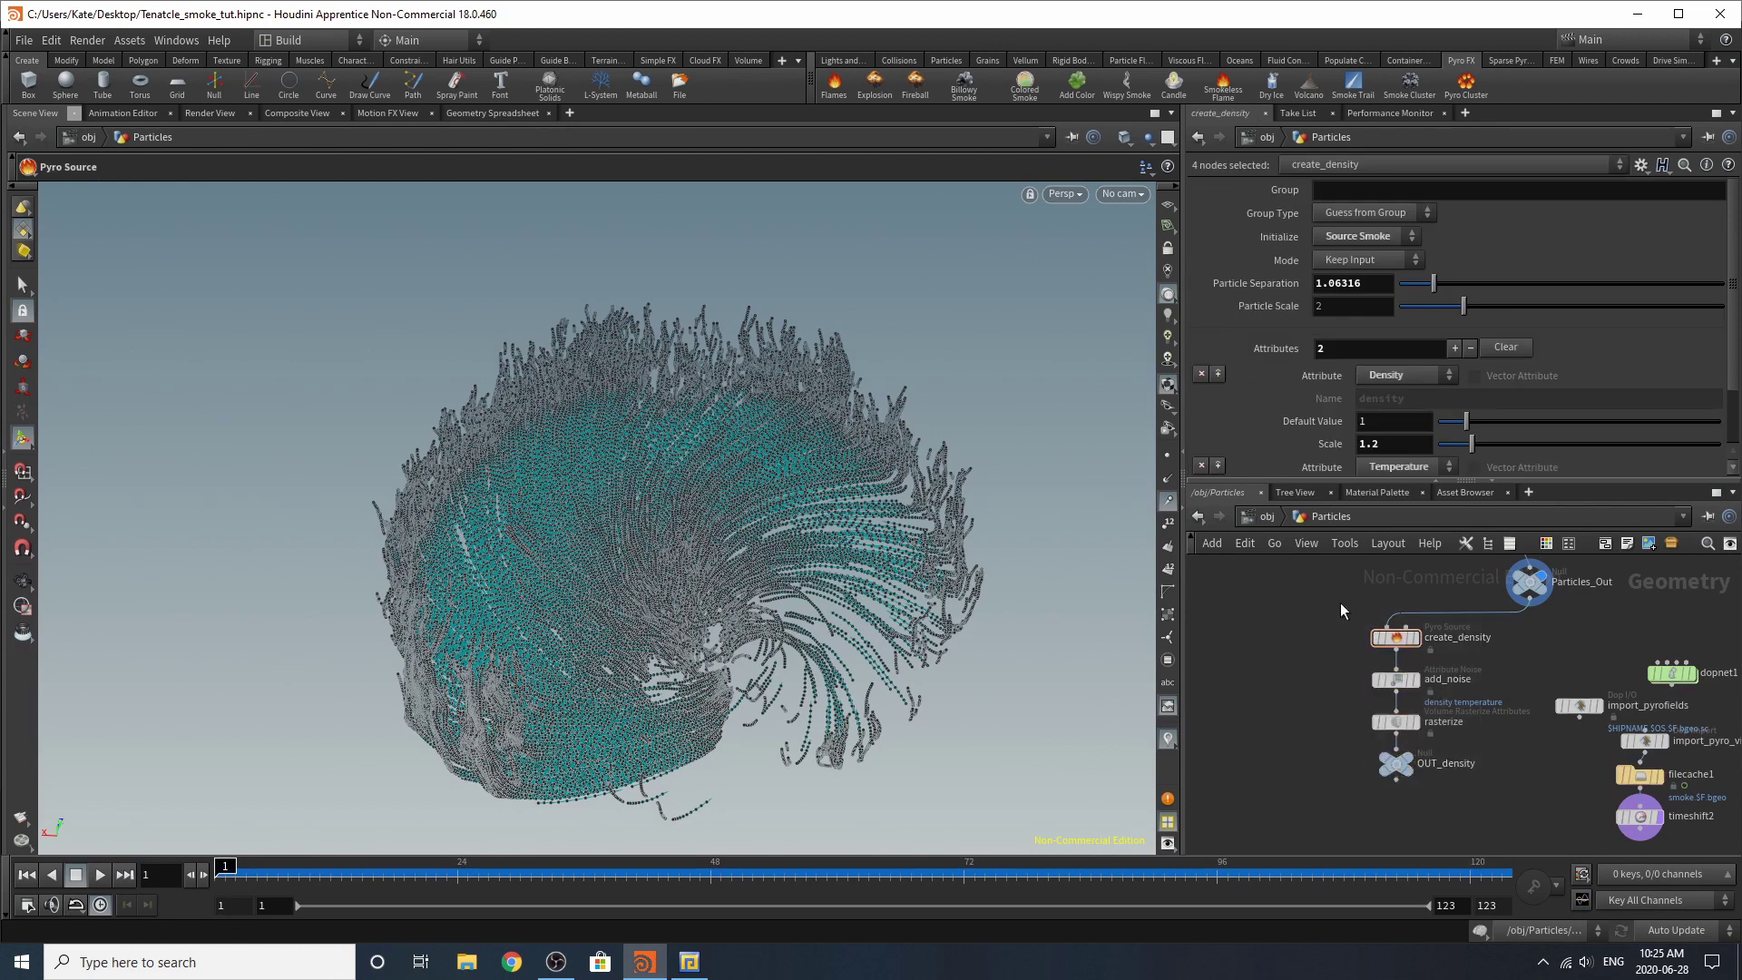
Step: Display the create_density Pyro Source node and look over its density and temperature source settings
{"action": "left_click", "coordinate": [1417, 638]}
{"action": "scroll", "coordinate": [1425, 640], "scroll_direction": "up", "scroll_amount": 3}
{"action": "mouse_move", "coordinate": [1379, 644]}
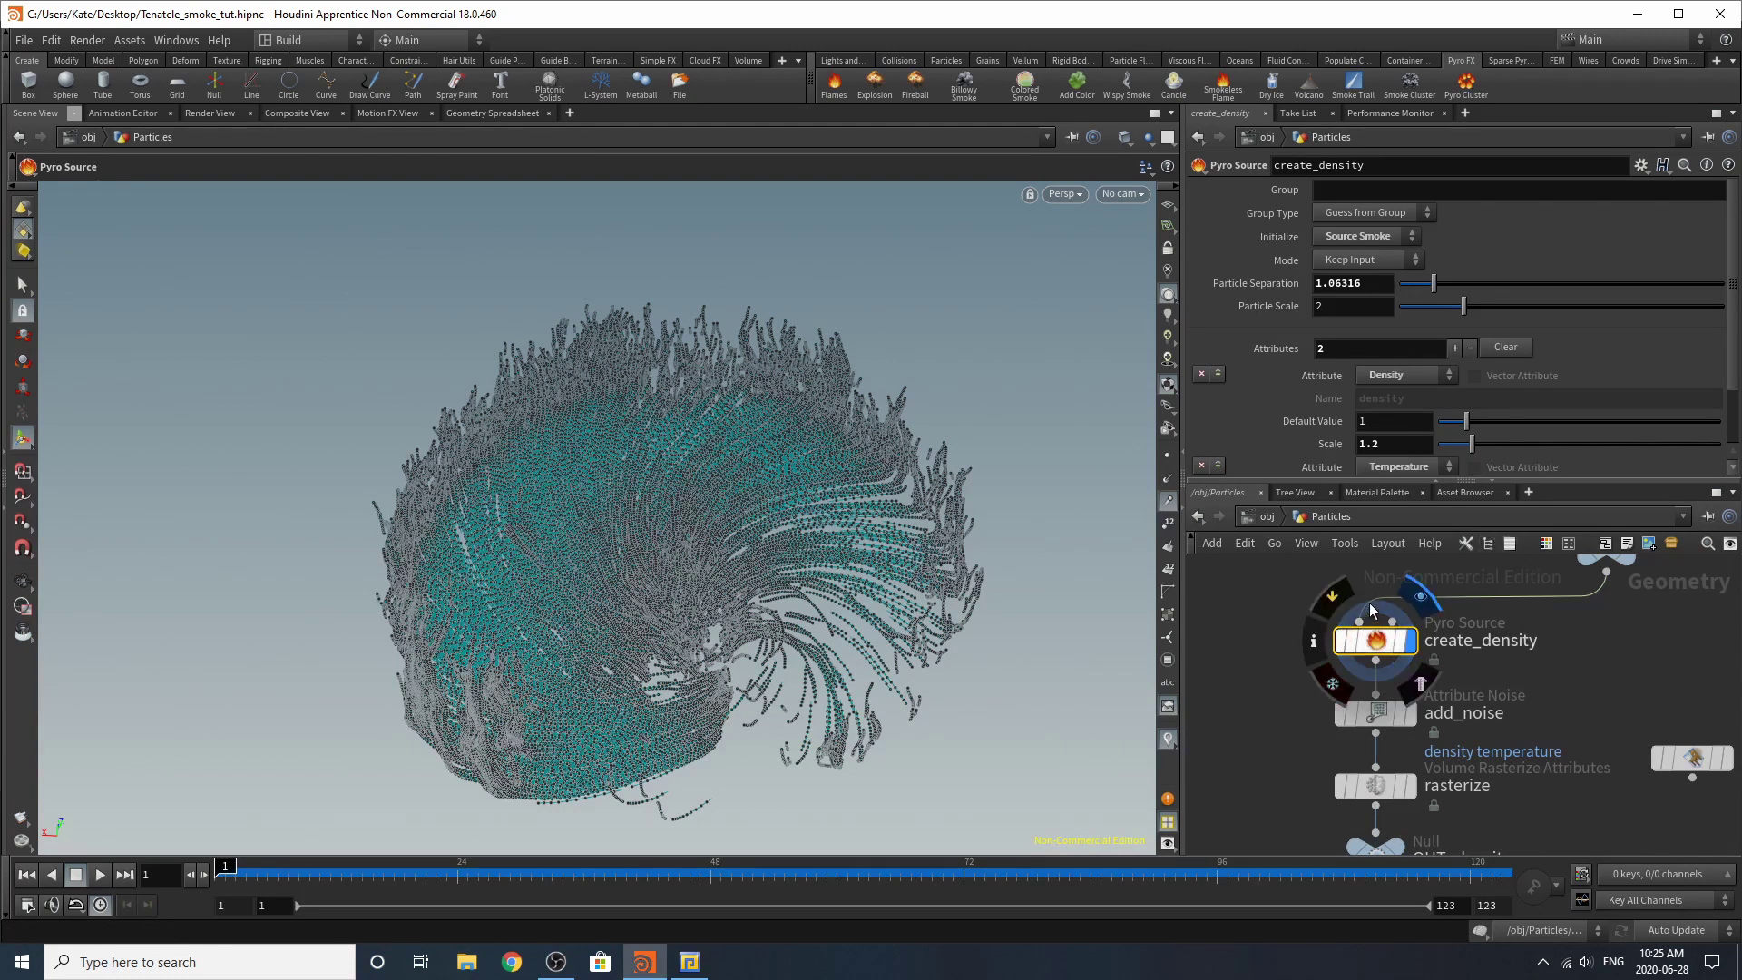
{"action": "left_click_drag", "start_coordinate": [1378, 672], "coordinate": [1378, 665]}
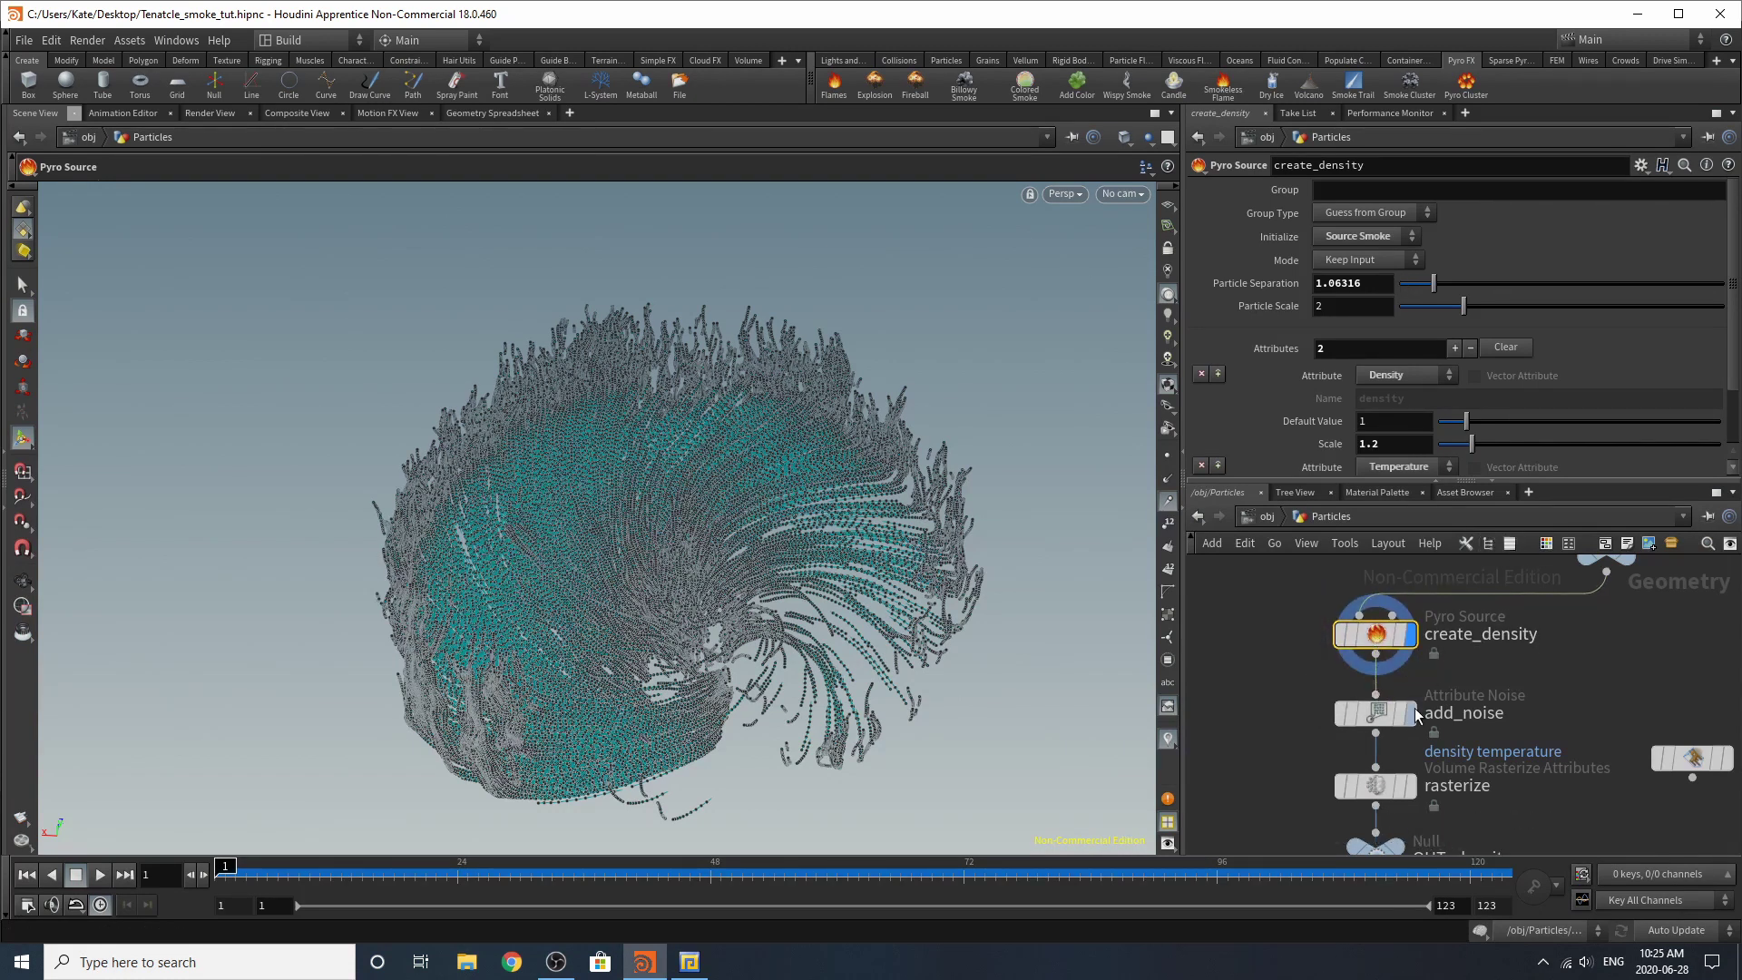
Step: Display the add_noise node and examine its Attribute Noise settings for density and temperature
{"action": "left_click", "coordinate": [1397, 714]}
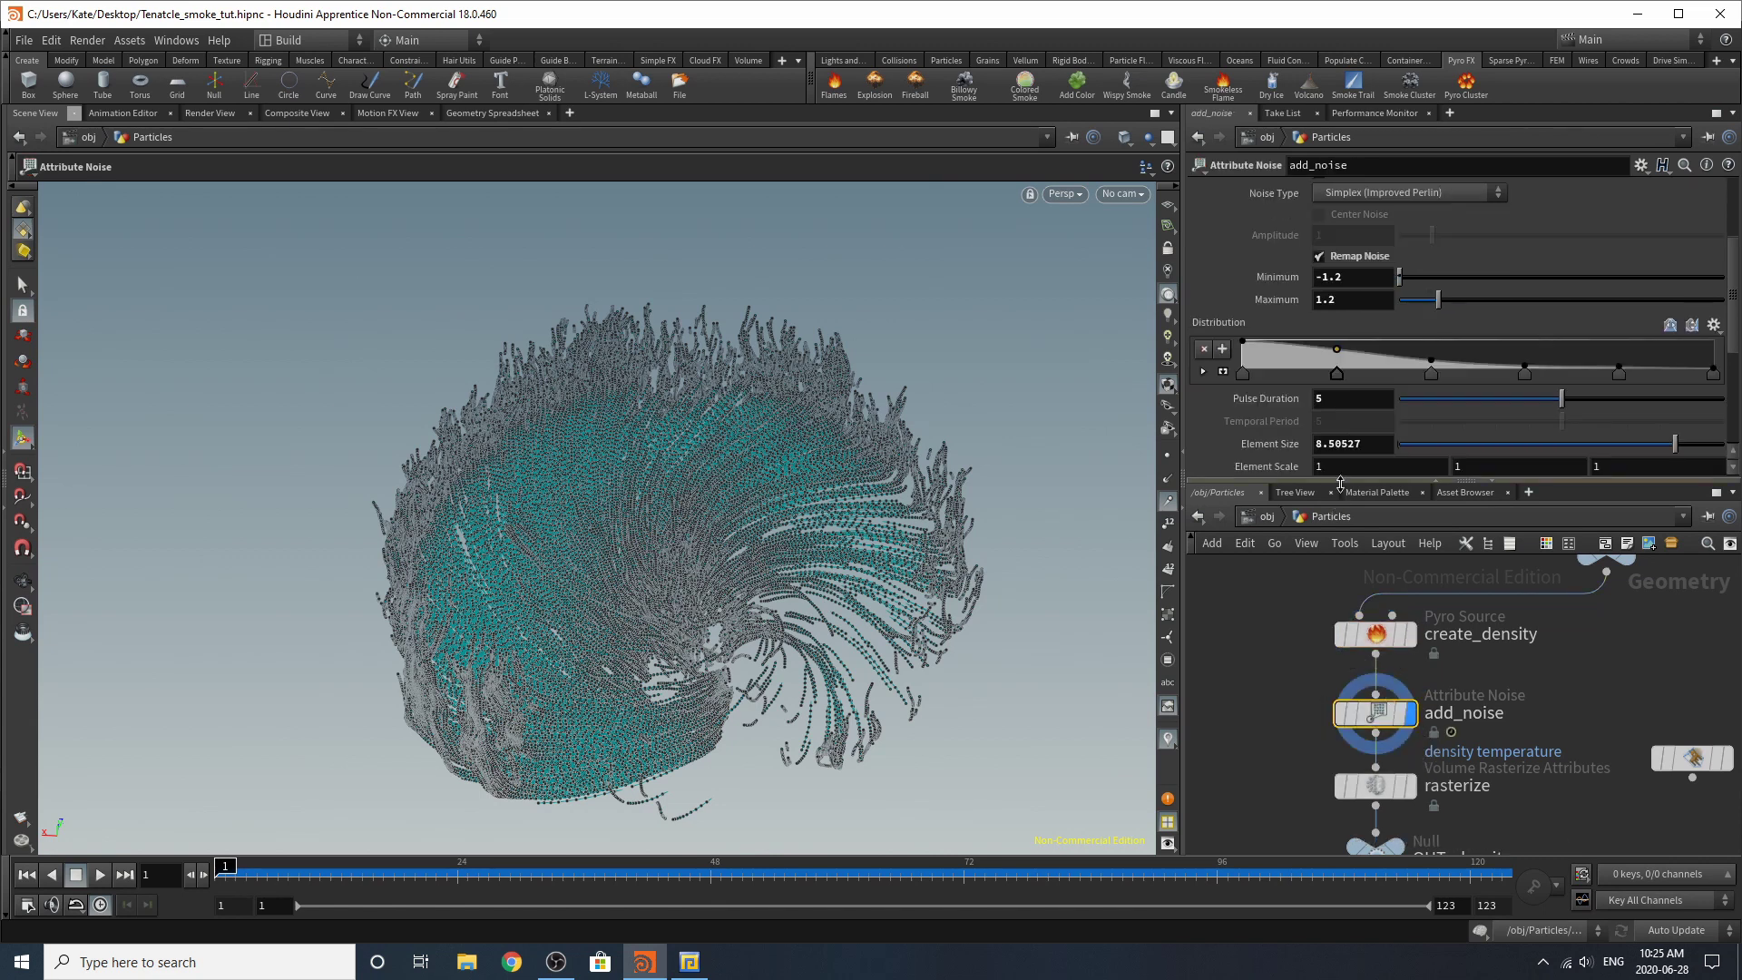
{"action": "scroll", "coordinate": [1554, 366], "scroll_direction": "down", "scroll_amount": 3}
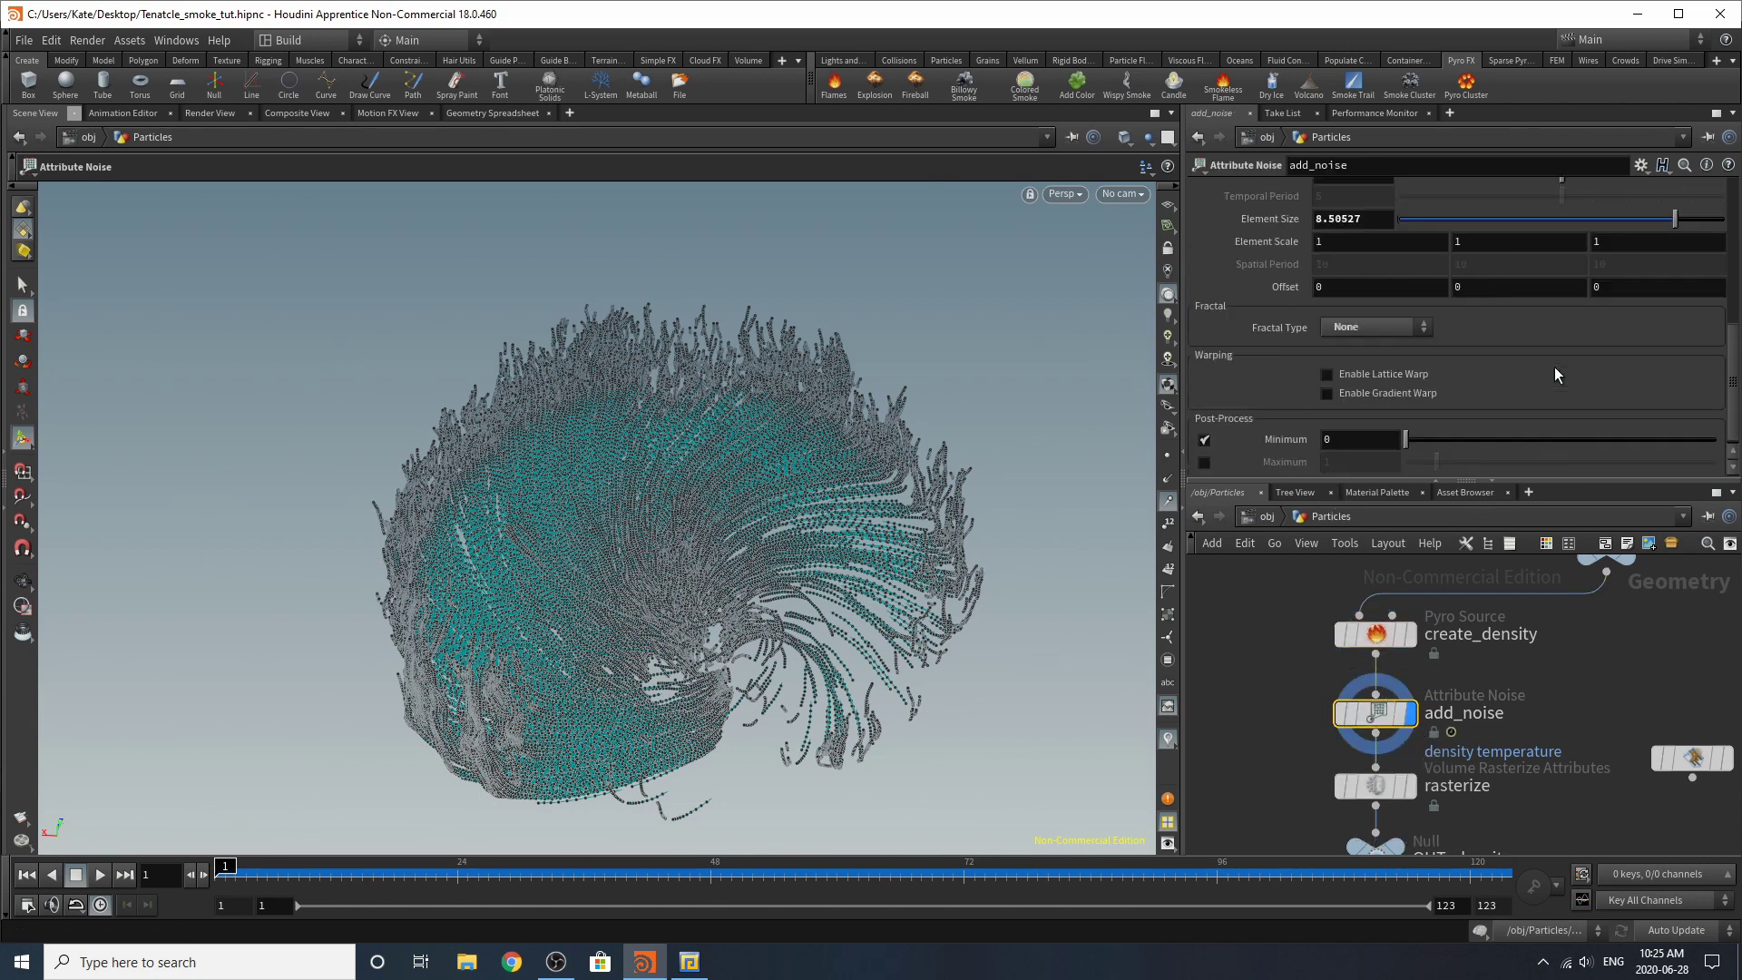
{"action": "scroll", "coordinate": [1554, 377], "scroll_direction": "up", "scroll_amount": 5}
{"action": "scroll", "coordinate": [1489, 368], "scroll_direction": "up", "scroll_amount": 2}
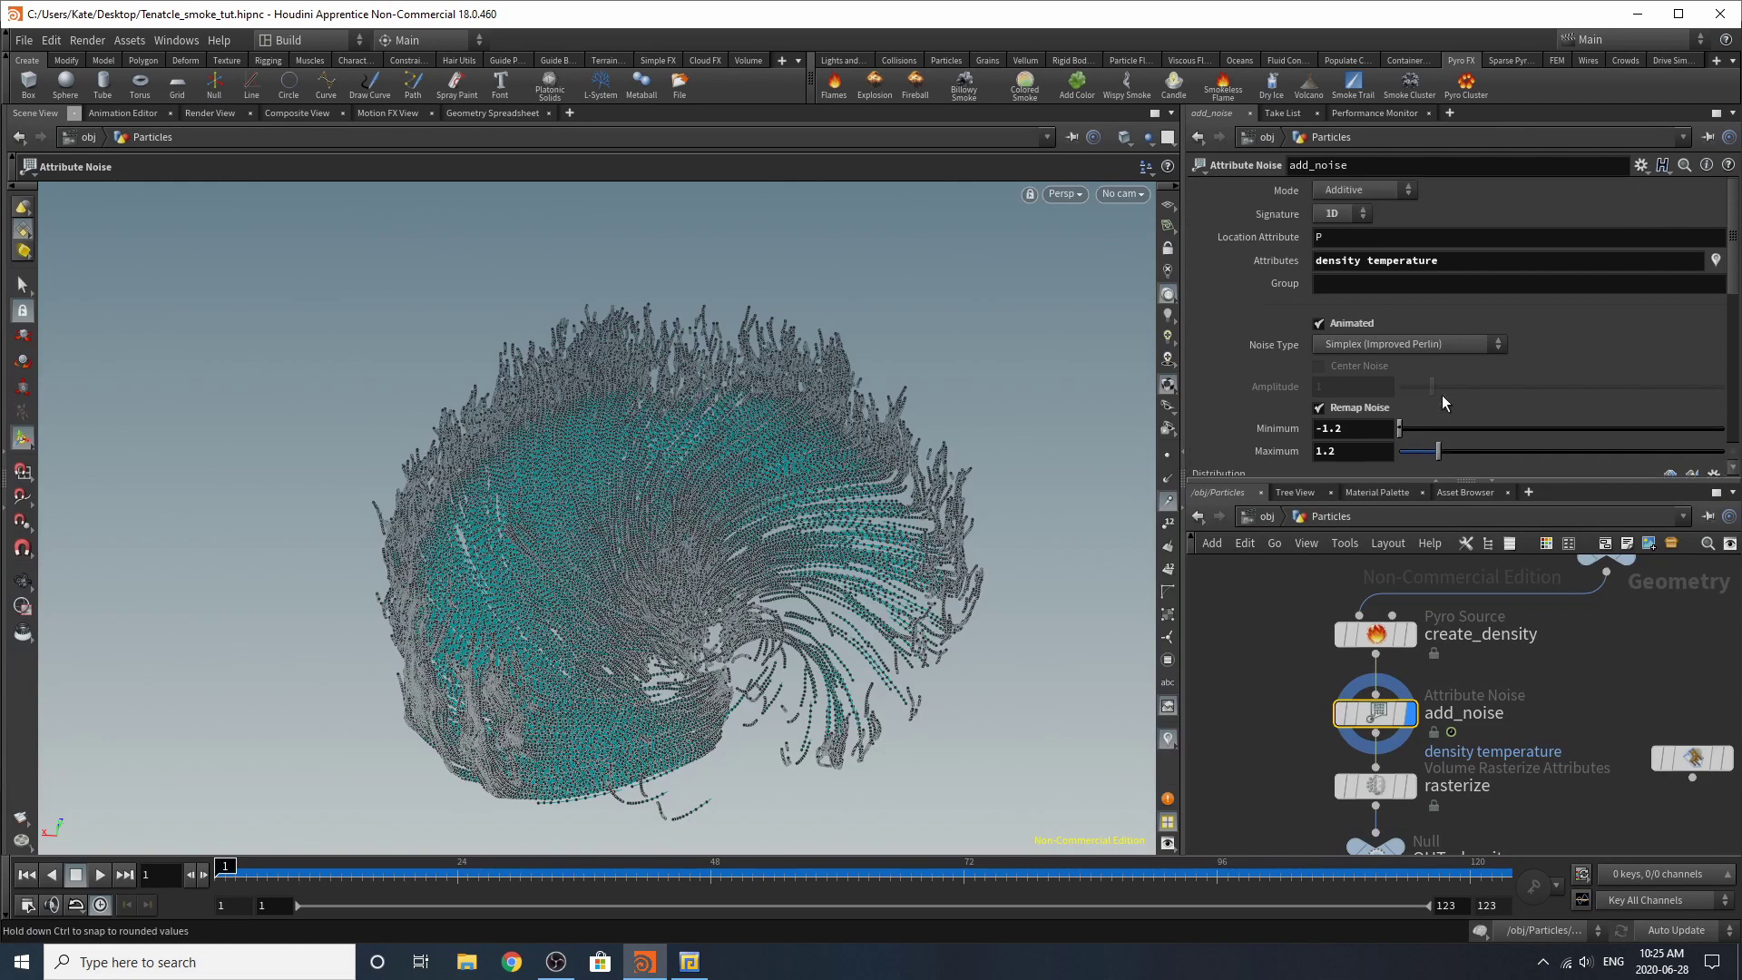
Step: Display the rasterize node and review its Volume Rasterize Attributes settings
{"action": "left_click", "coordinate": [1409, 786]}
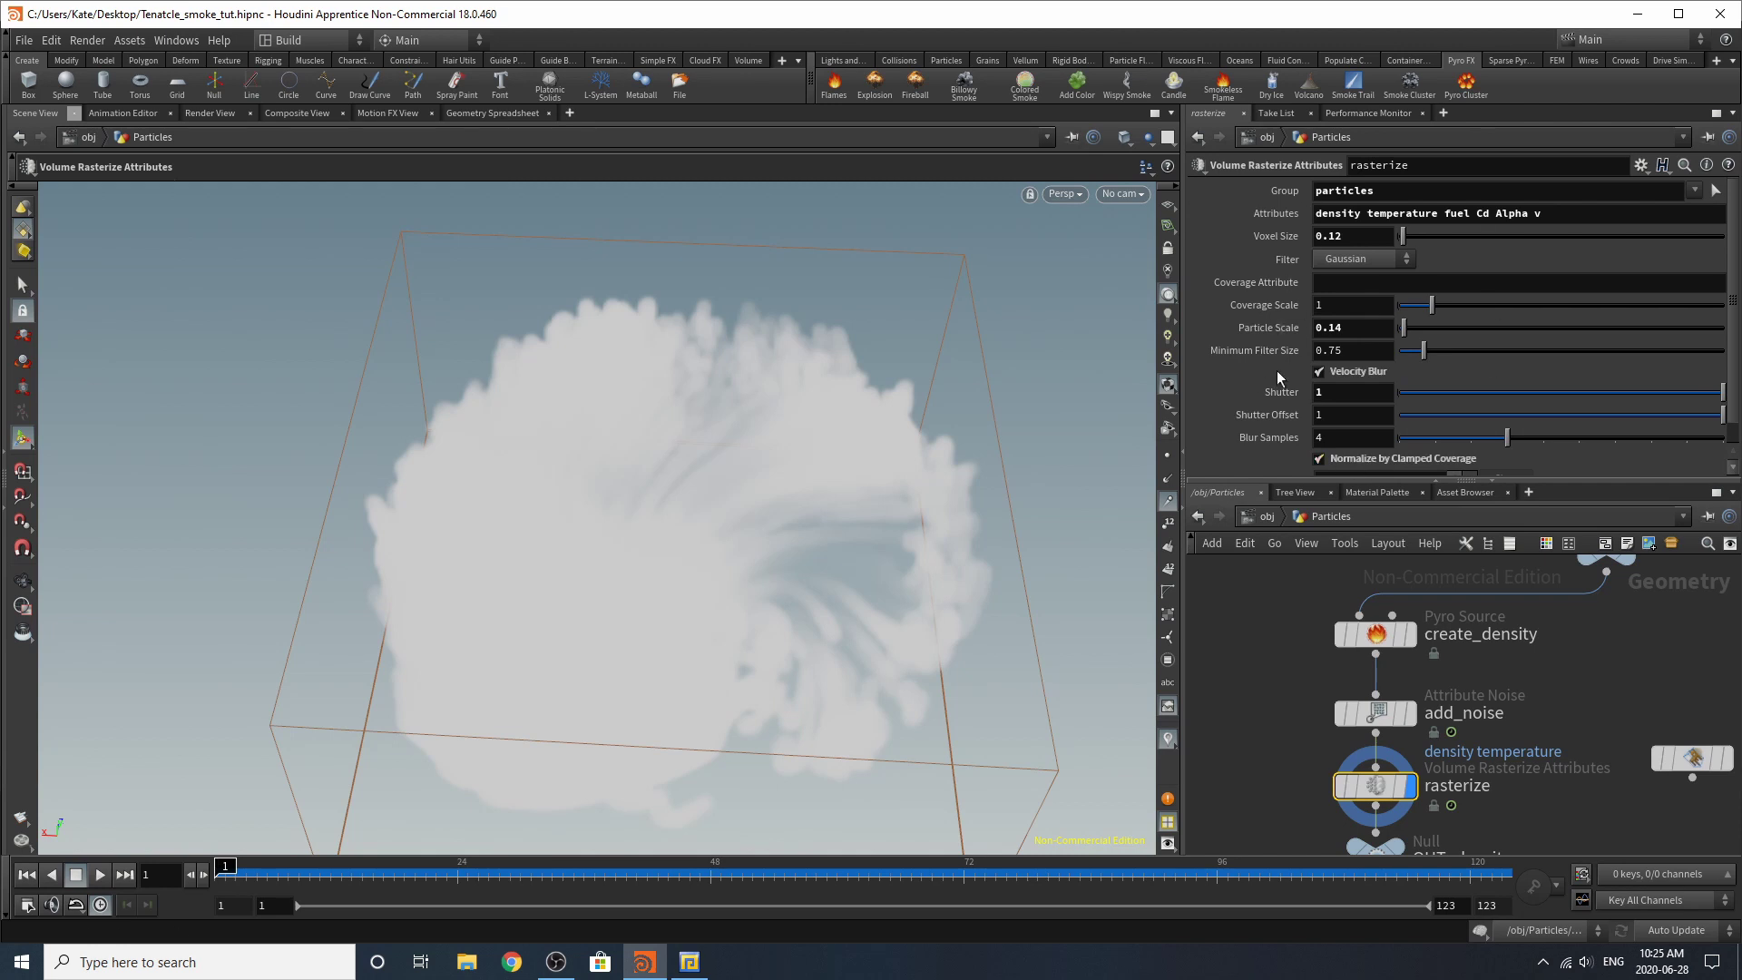
{"action": "scroll", "coordinate": [1326, 711], "scroll_direction": "down", "scroll_amount": 1}
{"action": "scroll", "coordinate": [1326, 711], "scroll_direction": "down", "scroll_amount": 2}
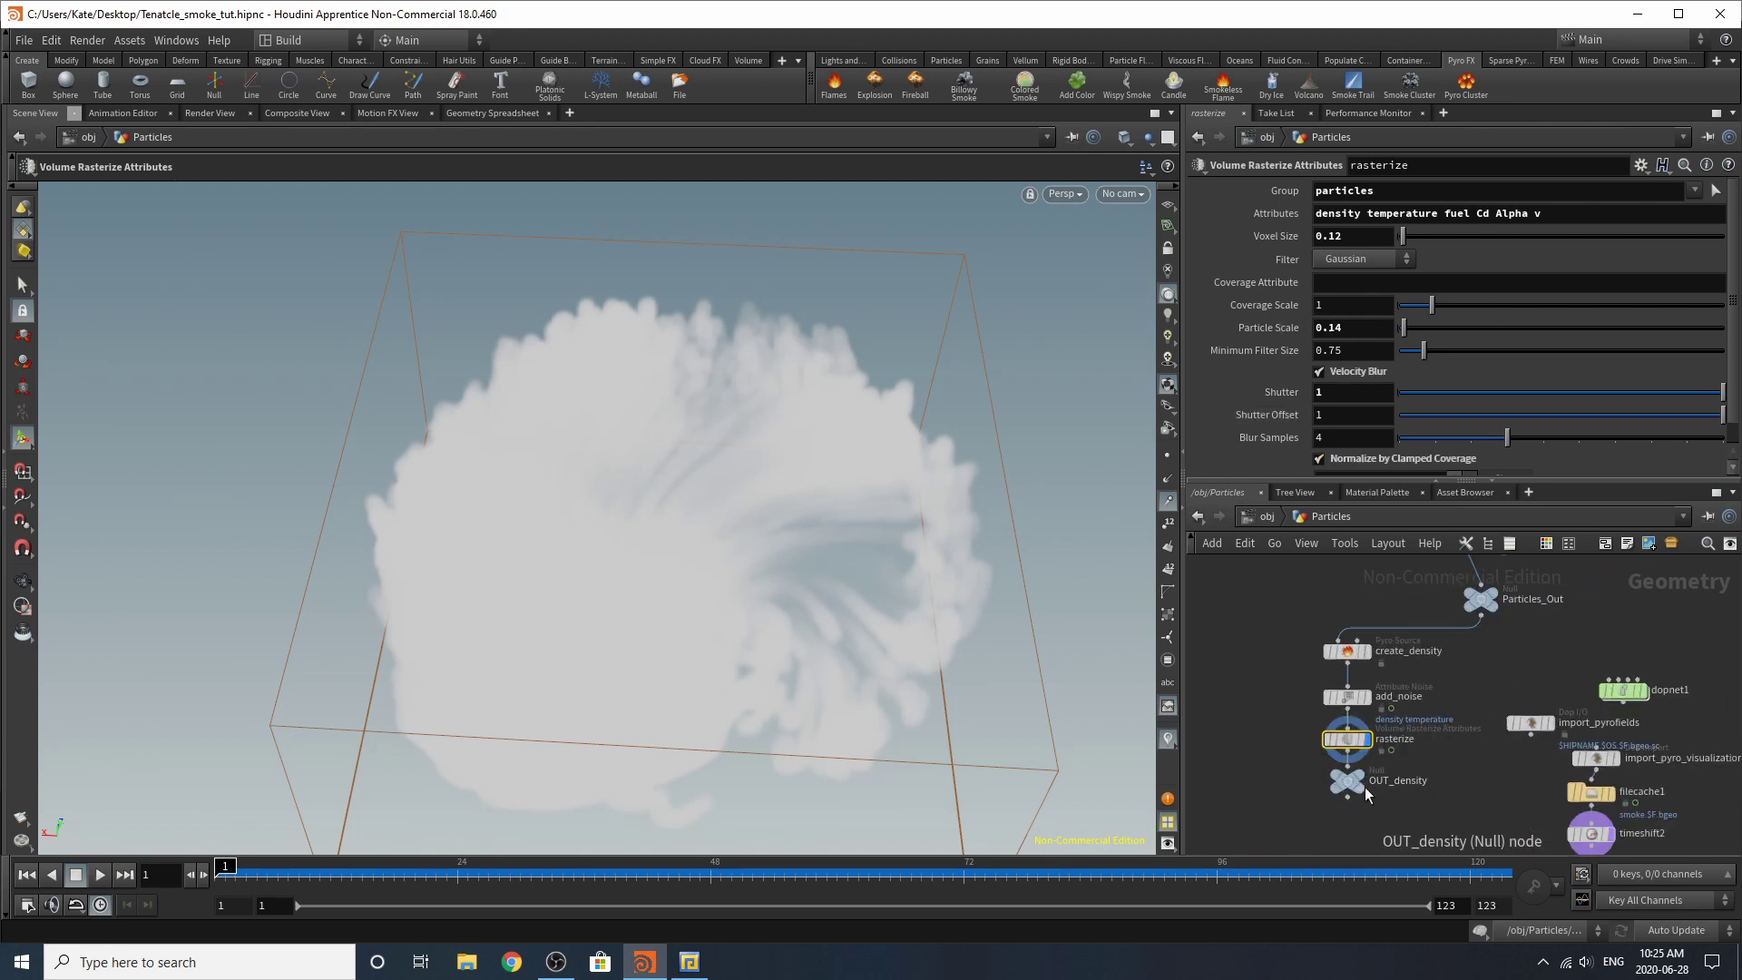
Step: Select the original dopnet1 node beside the density chain and show its DOP Network parameters
{"action": "scroll", "coordinate": [1553, 682], "scroll_direction": "up", "scroll_amount": 1}
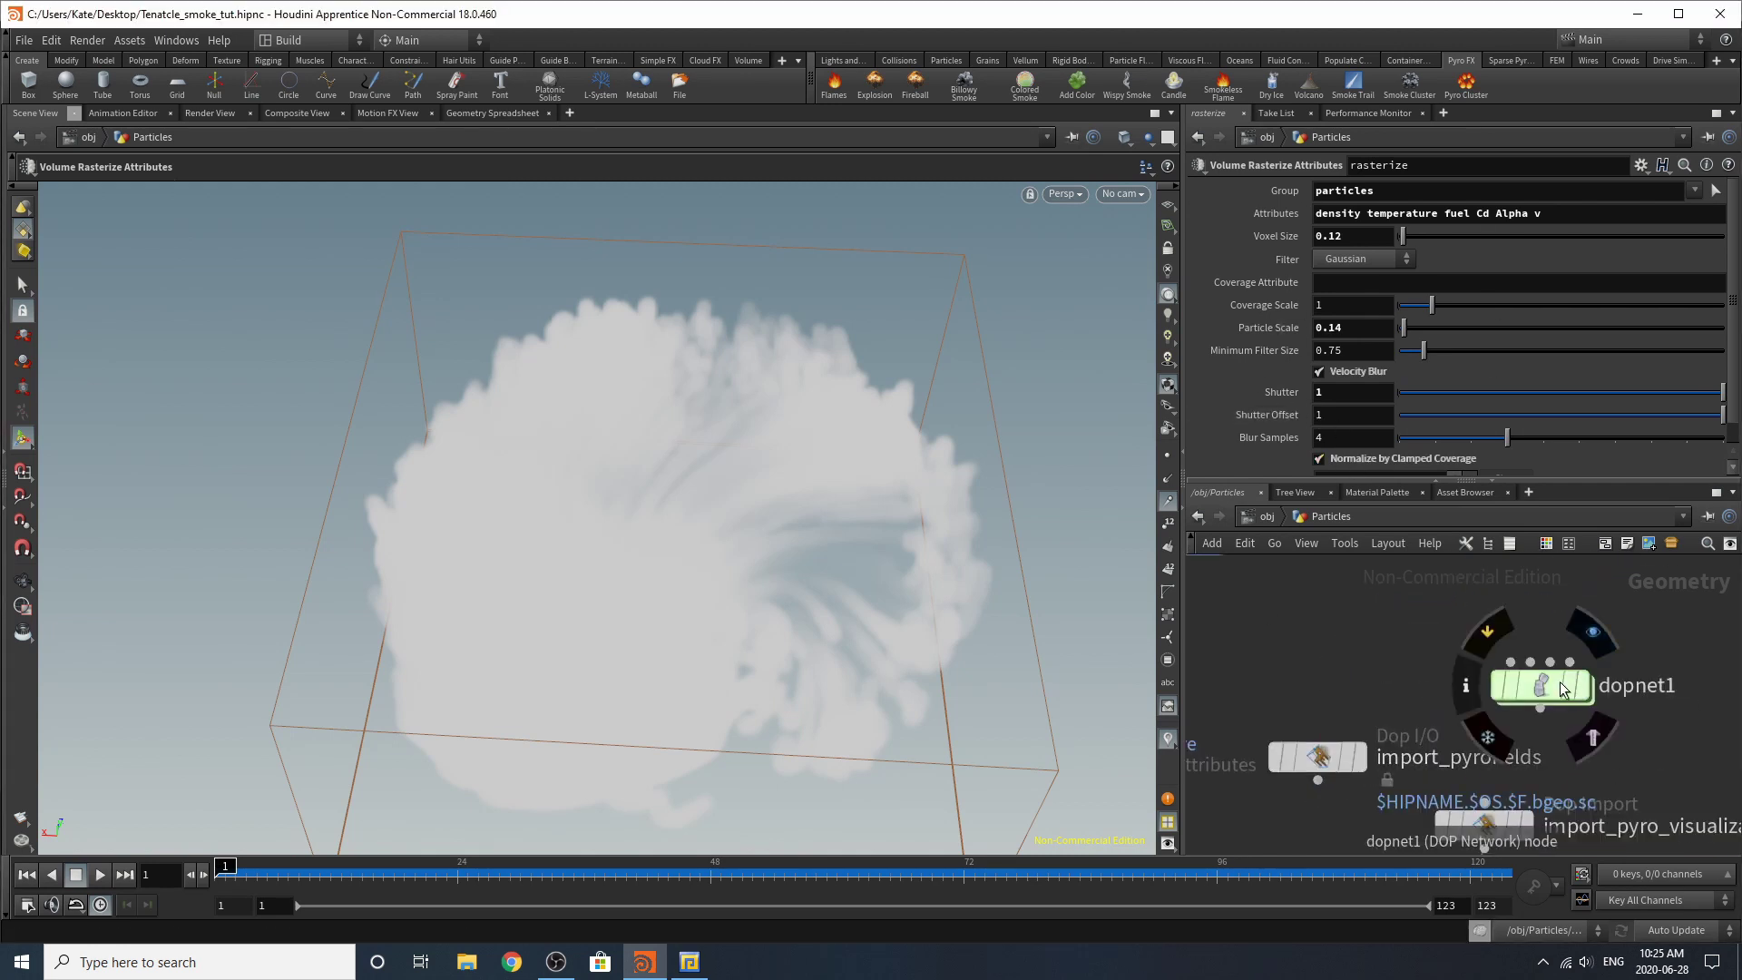
{"action": "scroll", "coordinate": [1457, 630], "scroll_direction": "down", "scroll_amount": 1}
{"action": "scroll", "coordinate": [1485, 649], "scroll_direction": "up", "scroll_amount": 3}
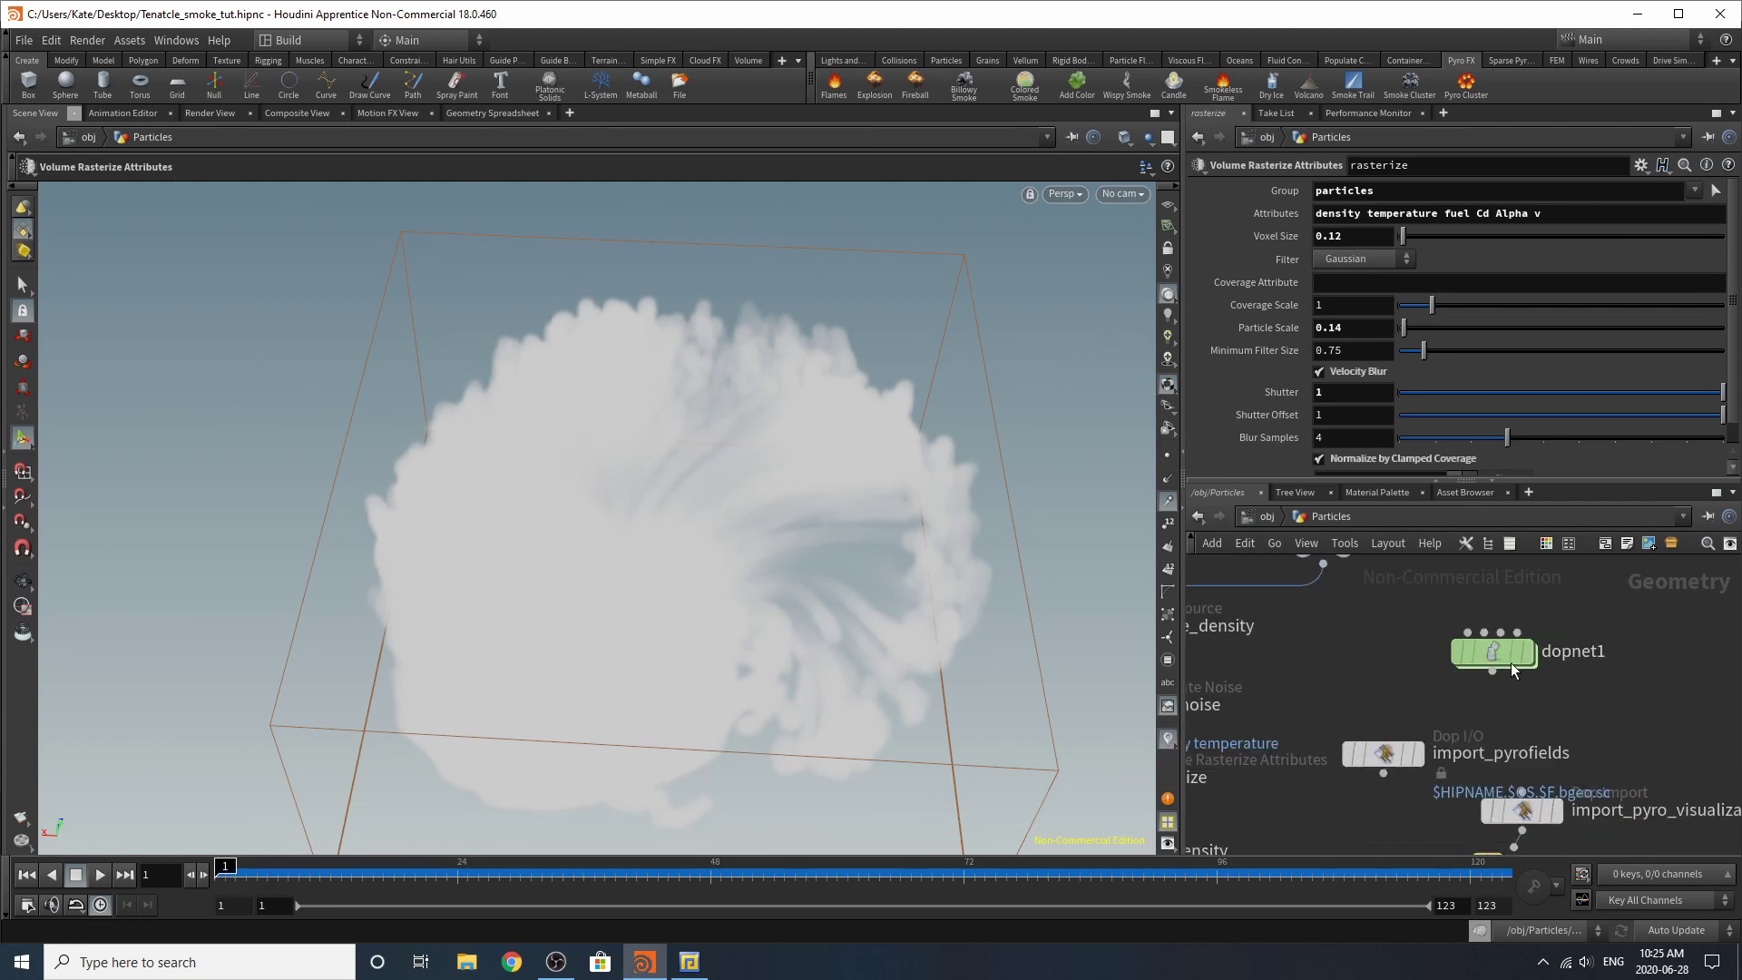
{"action": "left_click", "coordinate": [1497, 653]}
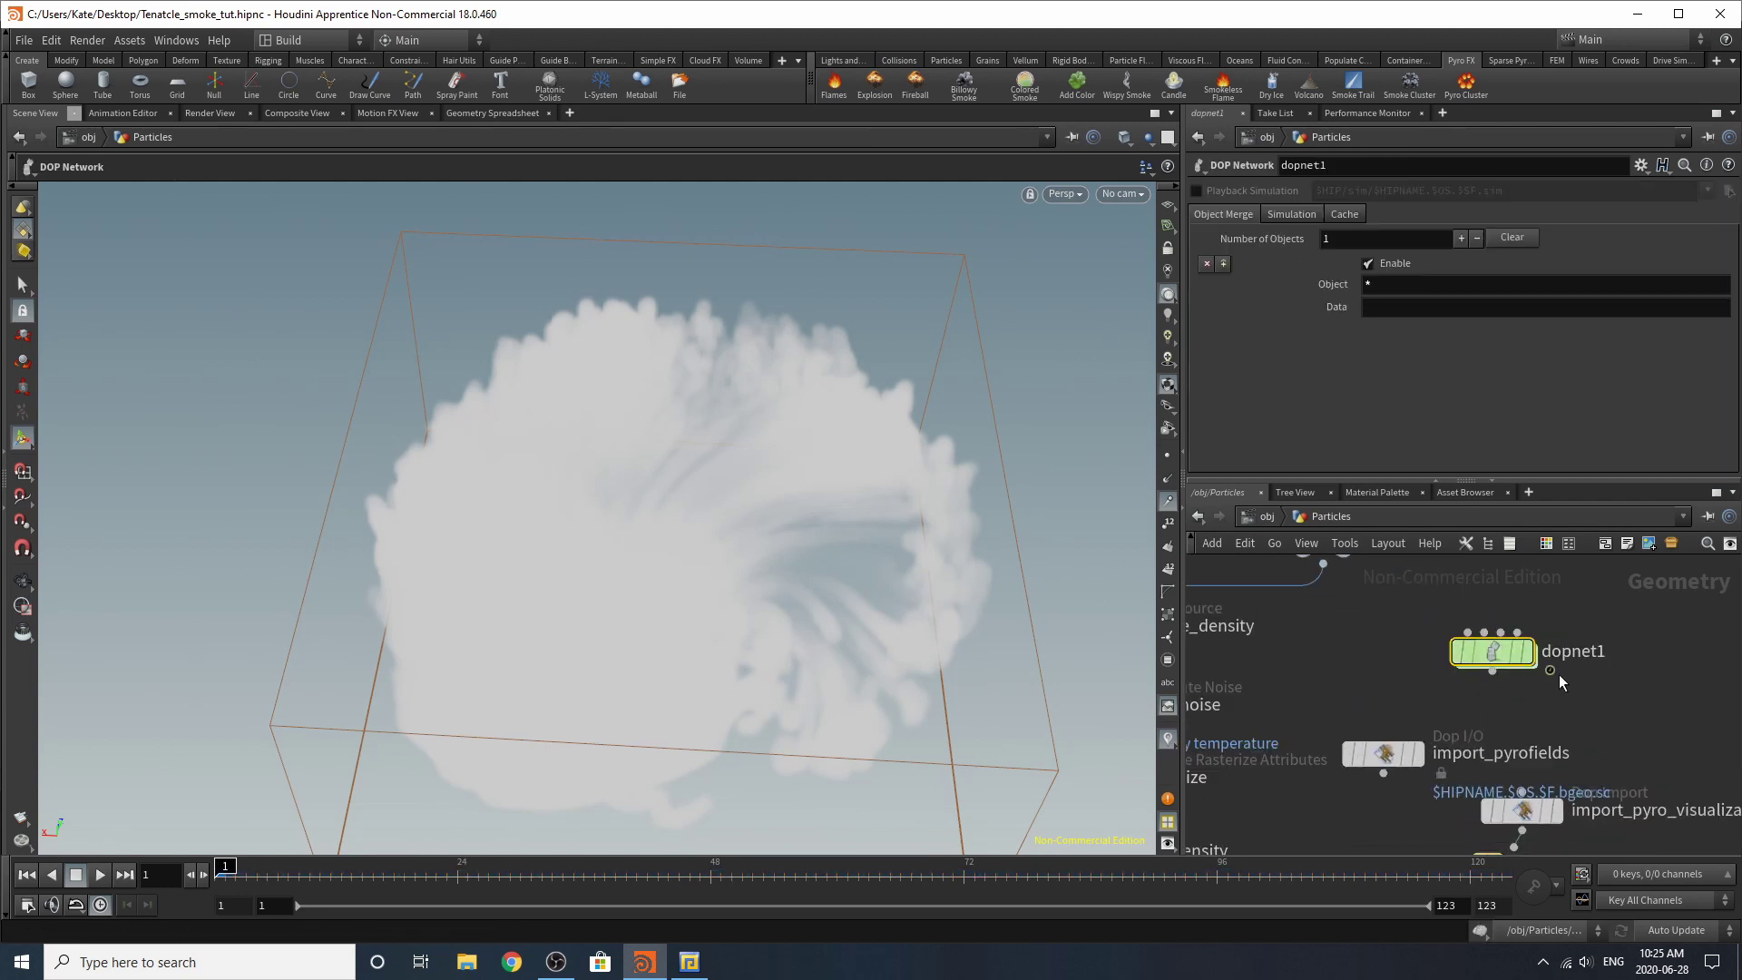
Step: Enter the dopnet1 network and set the Division Size of the pyro smoke object to 0.12
{"action": "double_click", "coordinate": [1501, 654]}
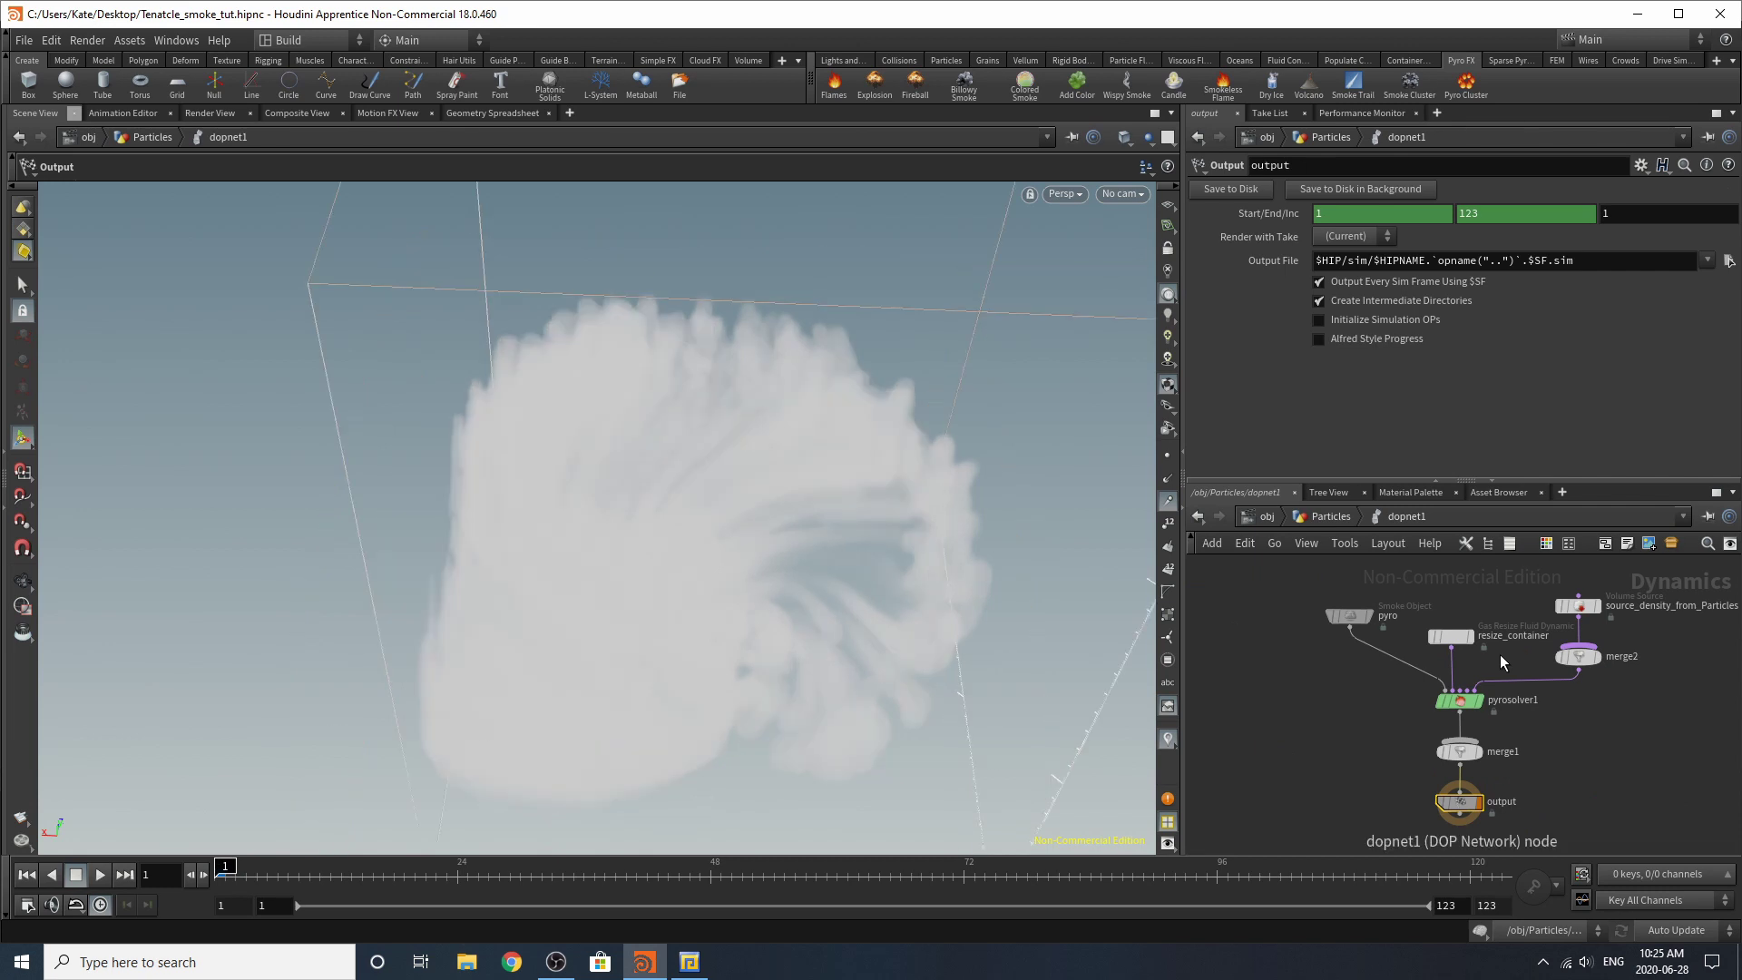
{"action": "left_click_drag", "start_coordinate": [1356, 619], "coordinate": [1336, 638]}
{"action": "left_click", "coordinate": [1336, 639]}
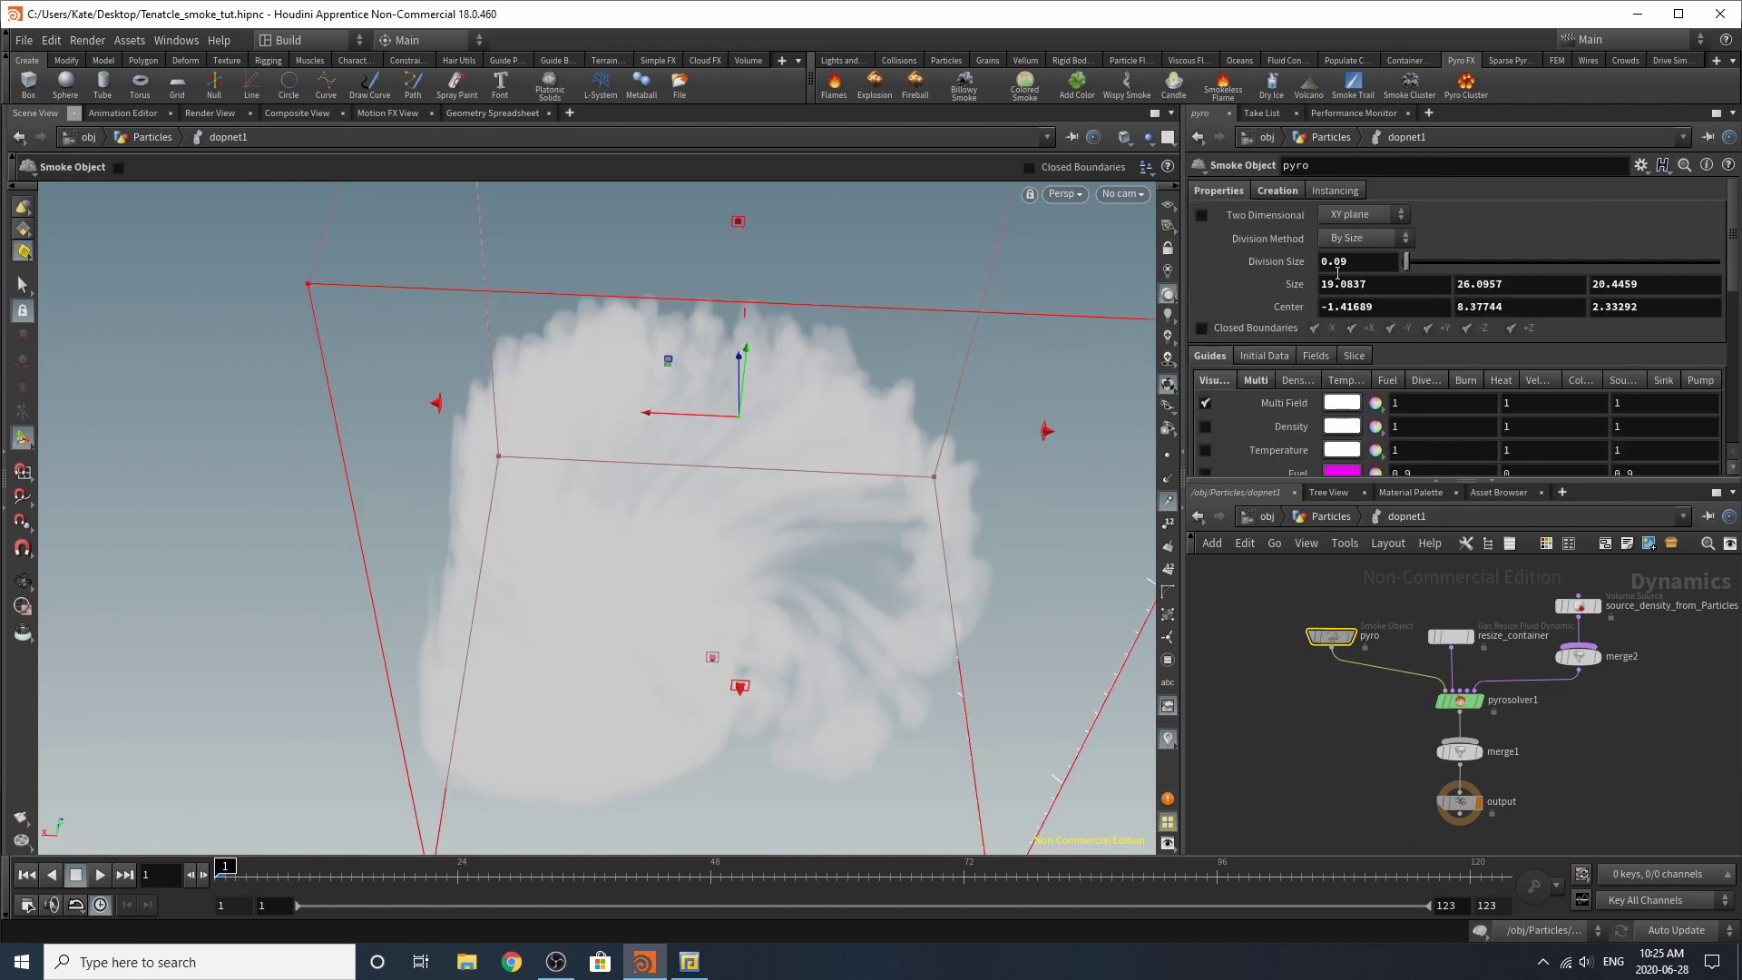
{"action": "double_click", "coordinate": [1334, 270]}
{"action": "type", "text": "12"}
{"action": "key", "text": "Return"}
{"action": "left_click", "coordinate": [1373, 262]}
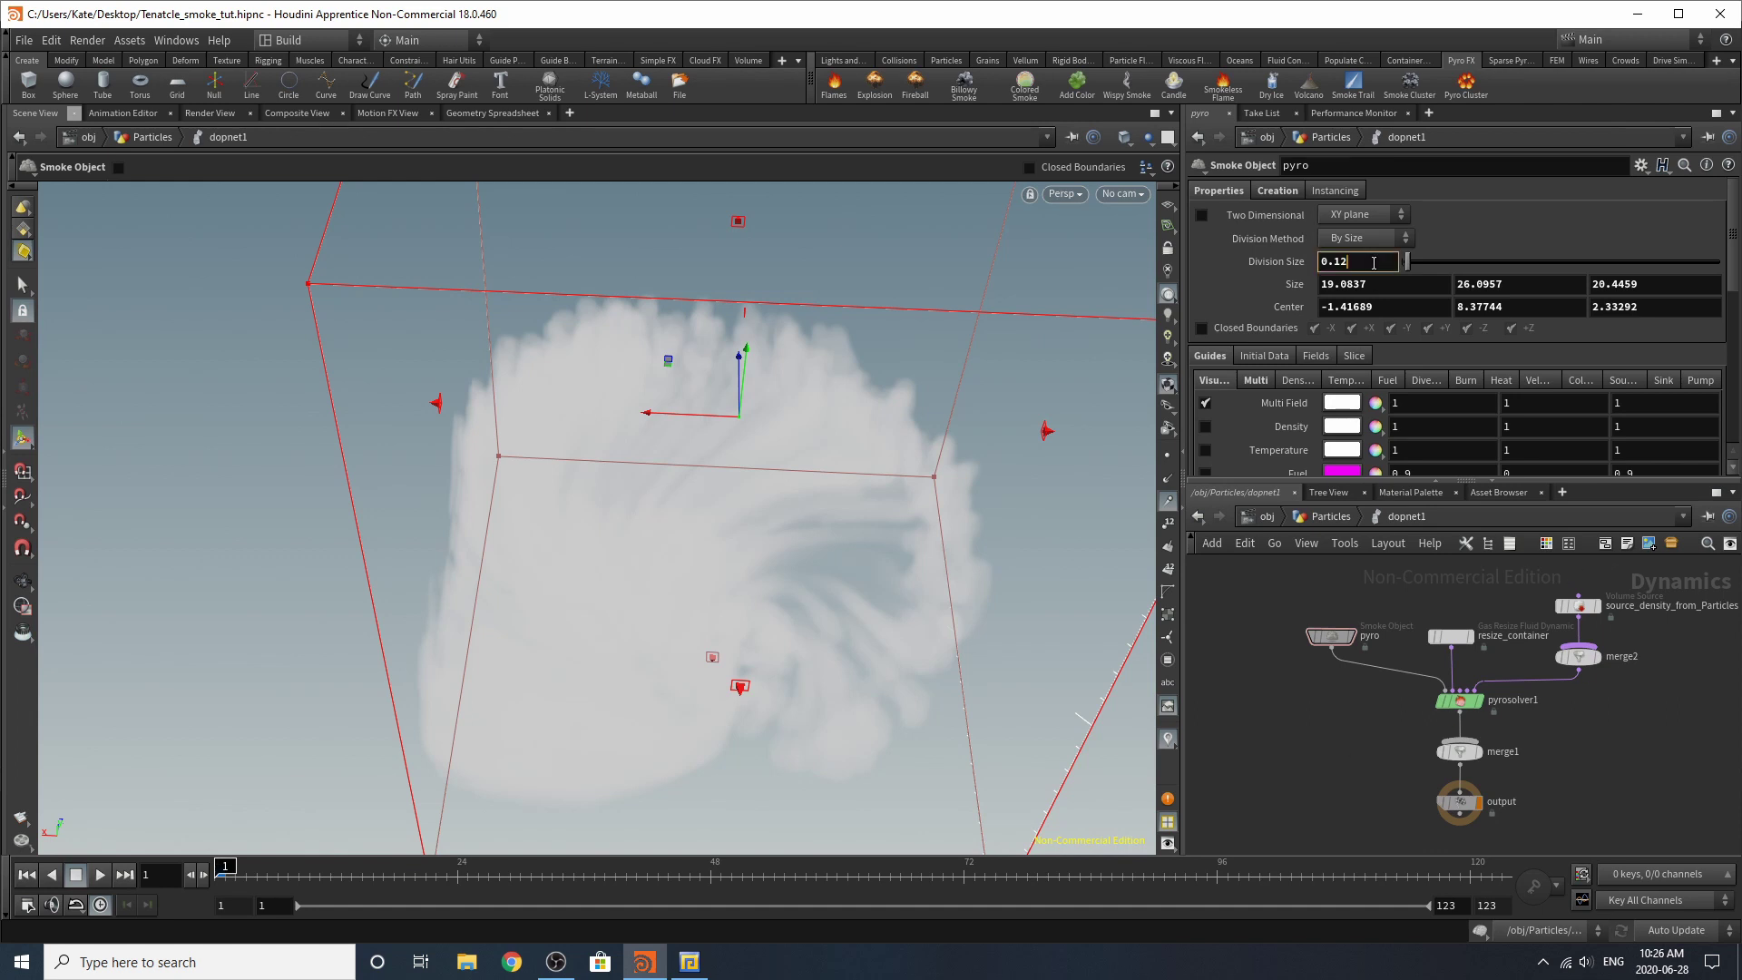
{"action": "key", "text": "Return"}
Step: Review the bounds settings of resize_container and the density, temperature and velocity operations of the source_density_from_Particles volume source
{"action": "left_click", "coordinate": [1452, 636]}
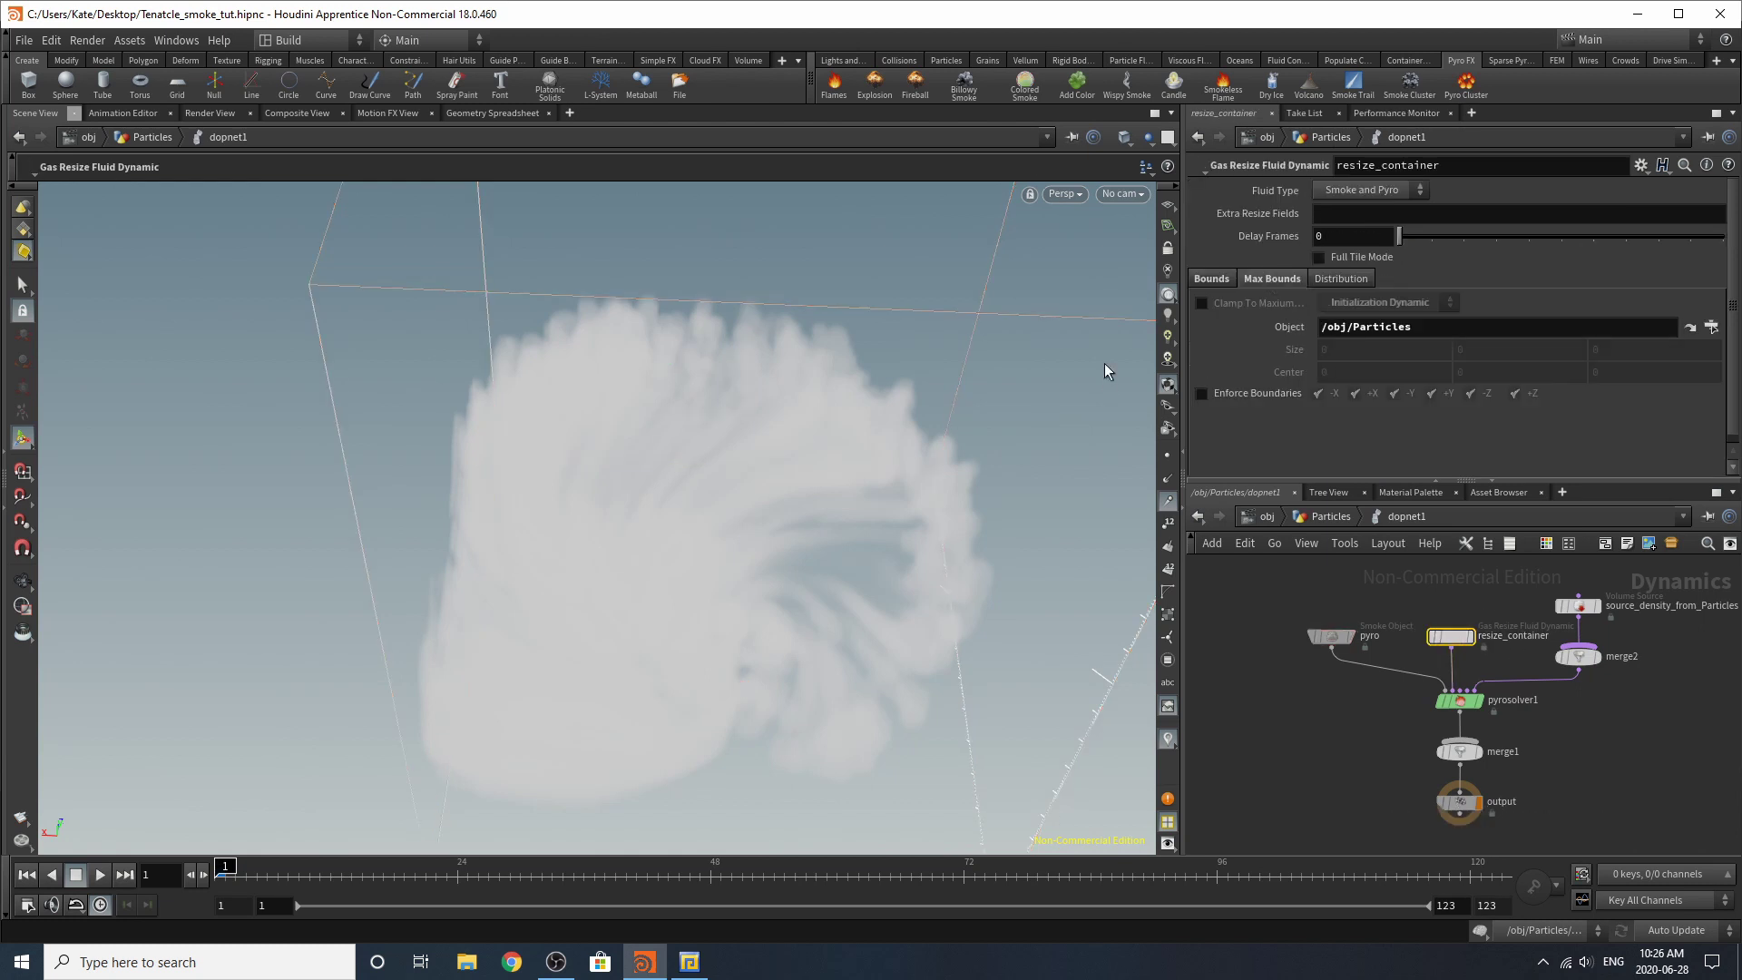
{"action": "left_click", "coordinate": [1211, 279]}
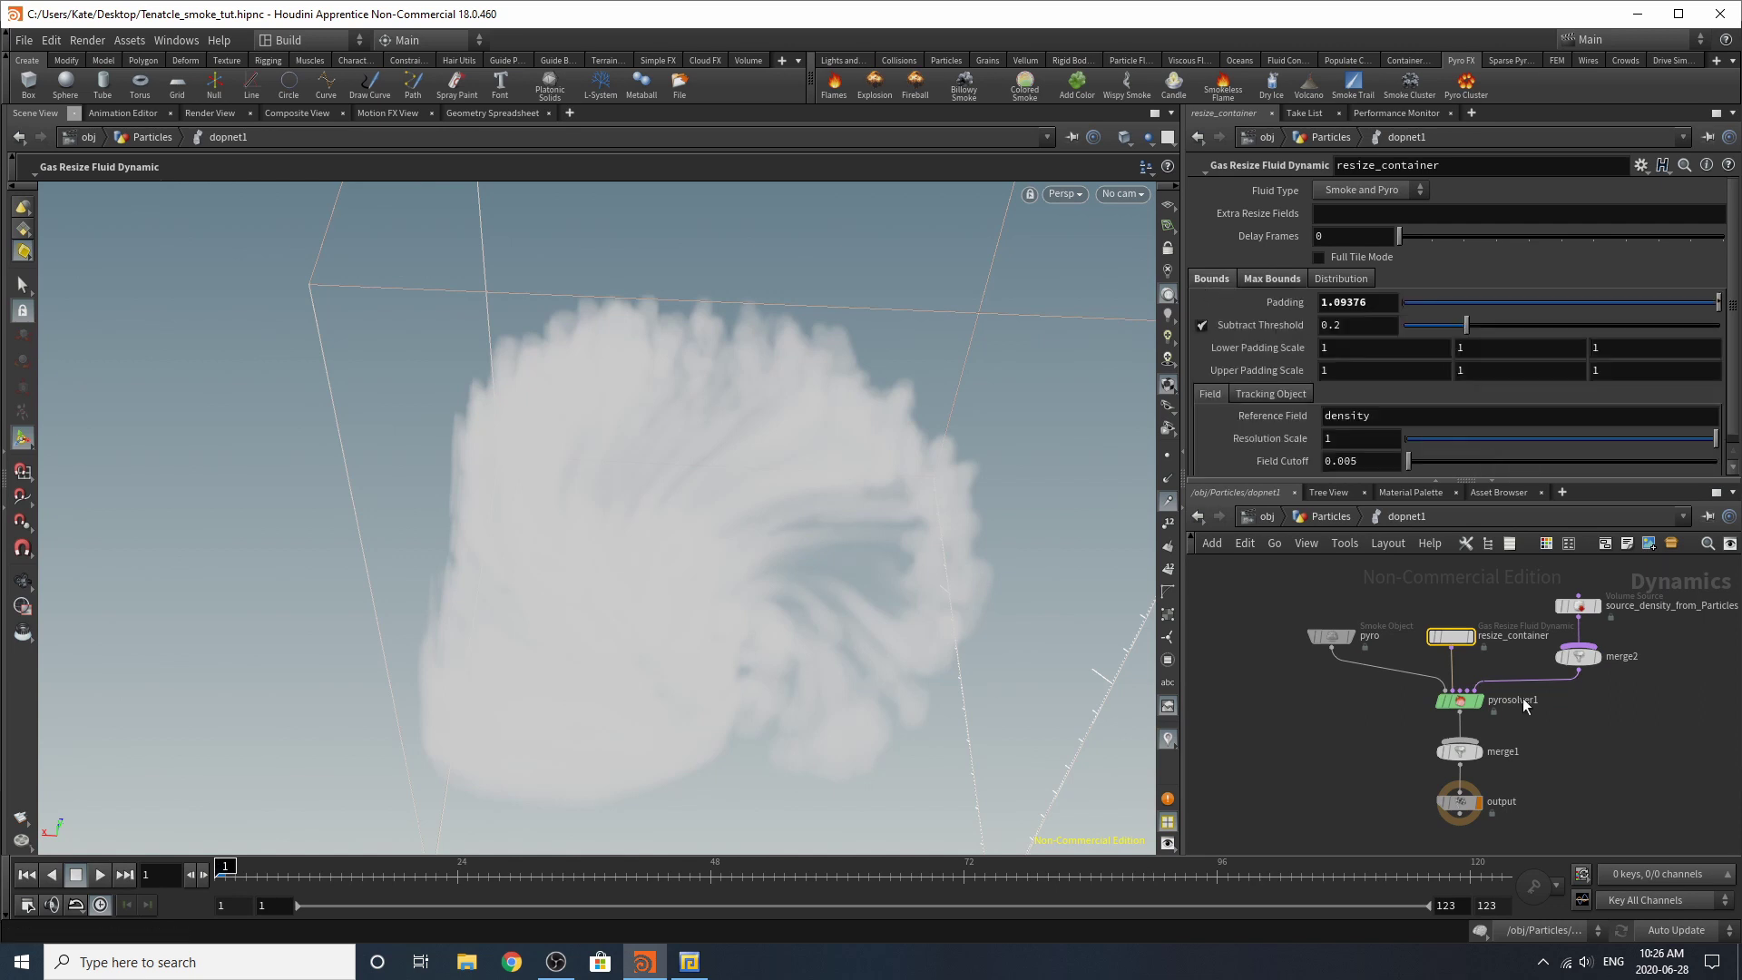
{"action": "scroll", "coordinate": [1584, 639], "scroll_direction": "up", "scroll_amount": 5}
{"action": "left_click", "coordinate": [1584, 640]}
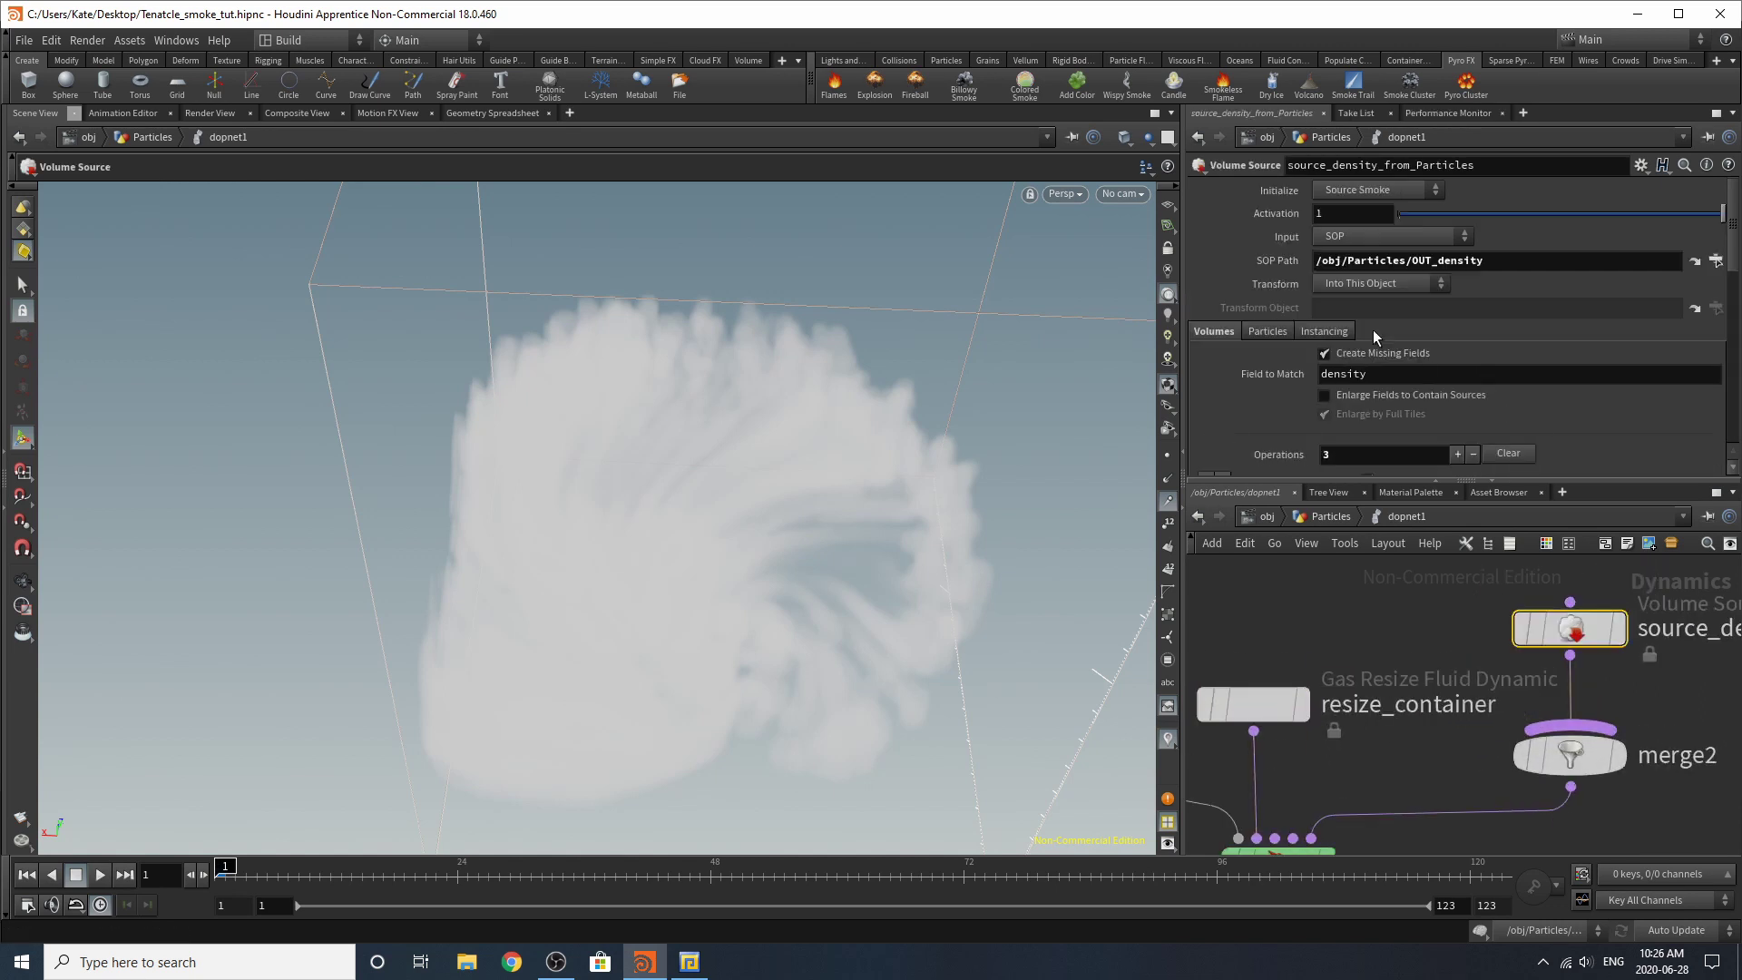
{"action": "scroll", "coordinate": [1369, 324], "scroll_direction": "down", "scroll_amount": 5}
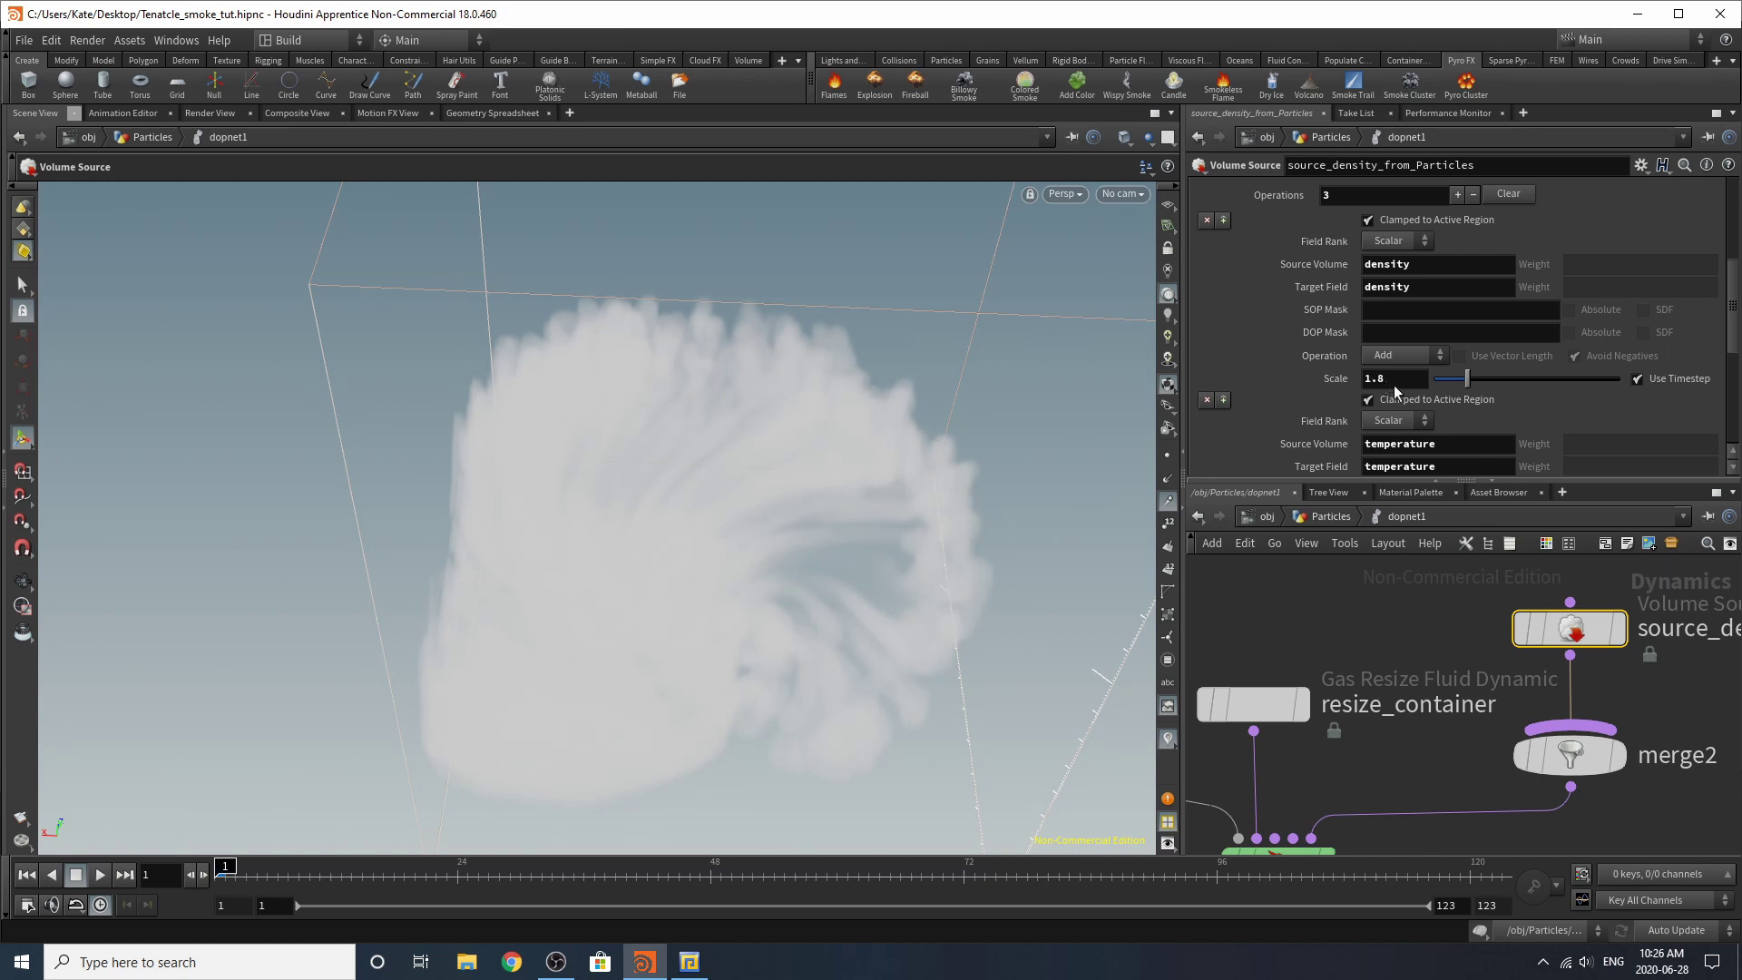
{"action": "scroll", "coordinate": [1395, 385], "scroll_direction": "down", "scroll_amount": 6}
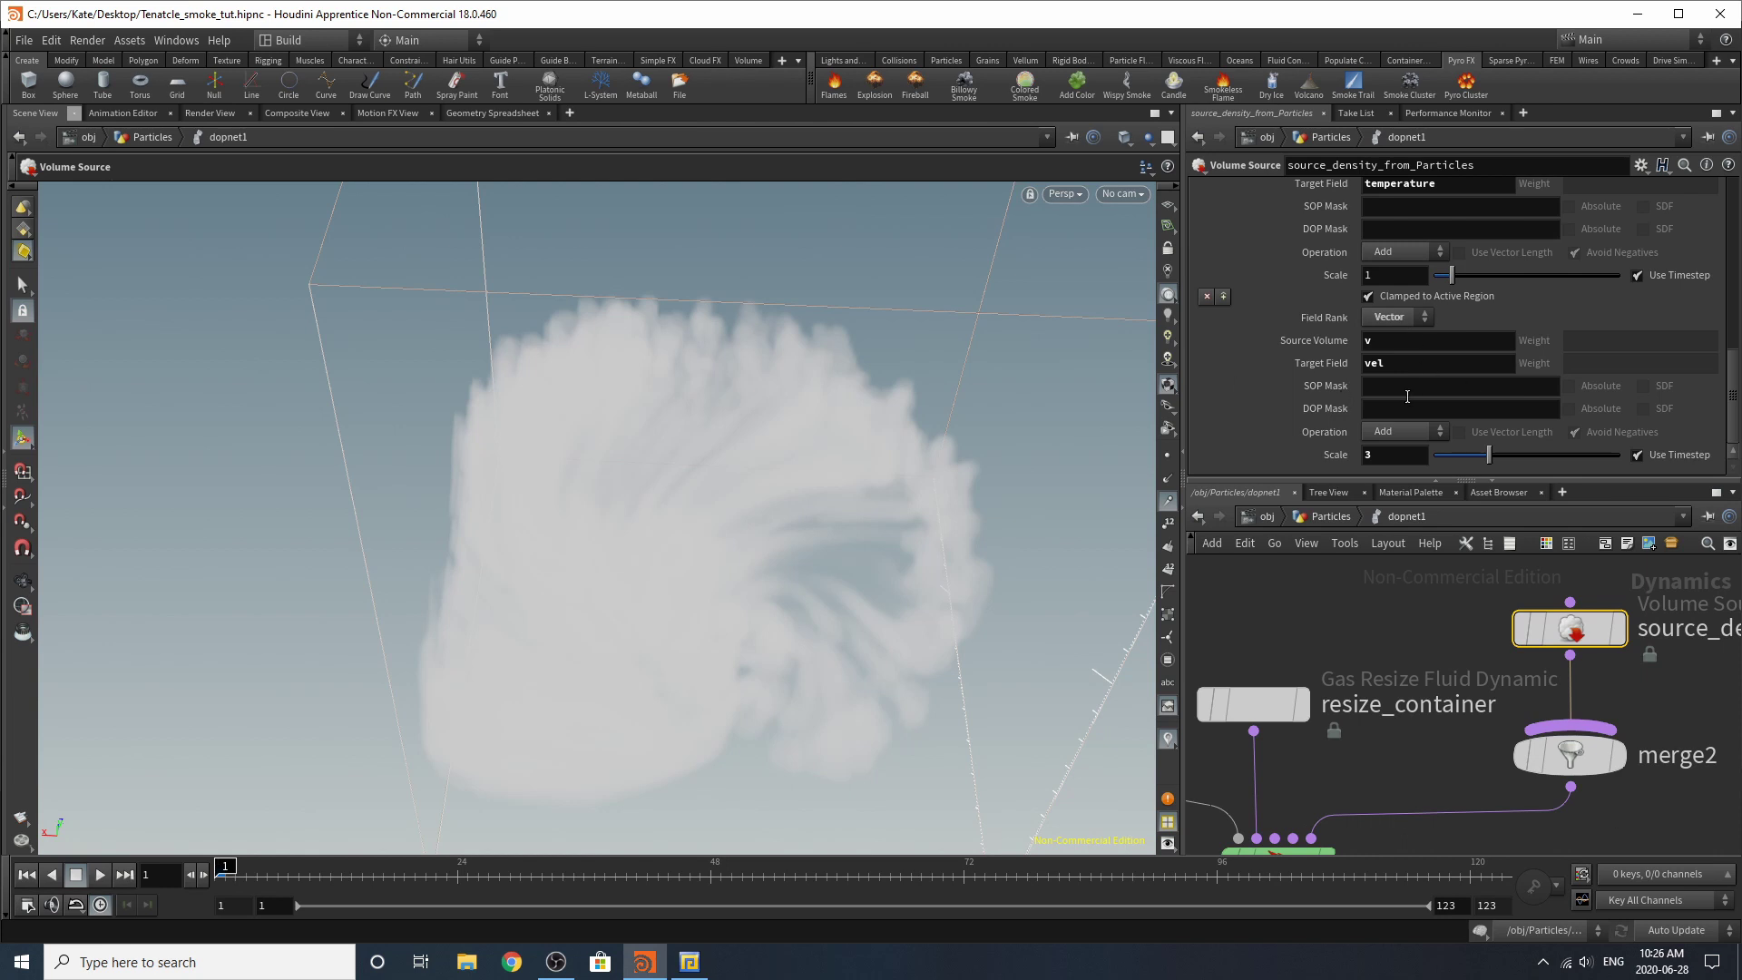
{"action": "scroll", "coordinate": [1495, 633], "scroll_direction": "down", "scroll_amount": 3}
{"action": "scroll", "coordinate": [1415, 707], "scroll_direction": "up", "scroll_amount": 4}
Step: Select the pyrosolver1 node and look over its Simulation, Combustion and Shape settings
{"action": "left_click", "coordinate": [1446, 710]}
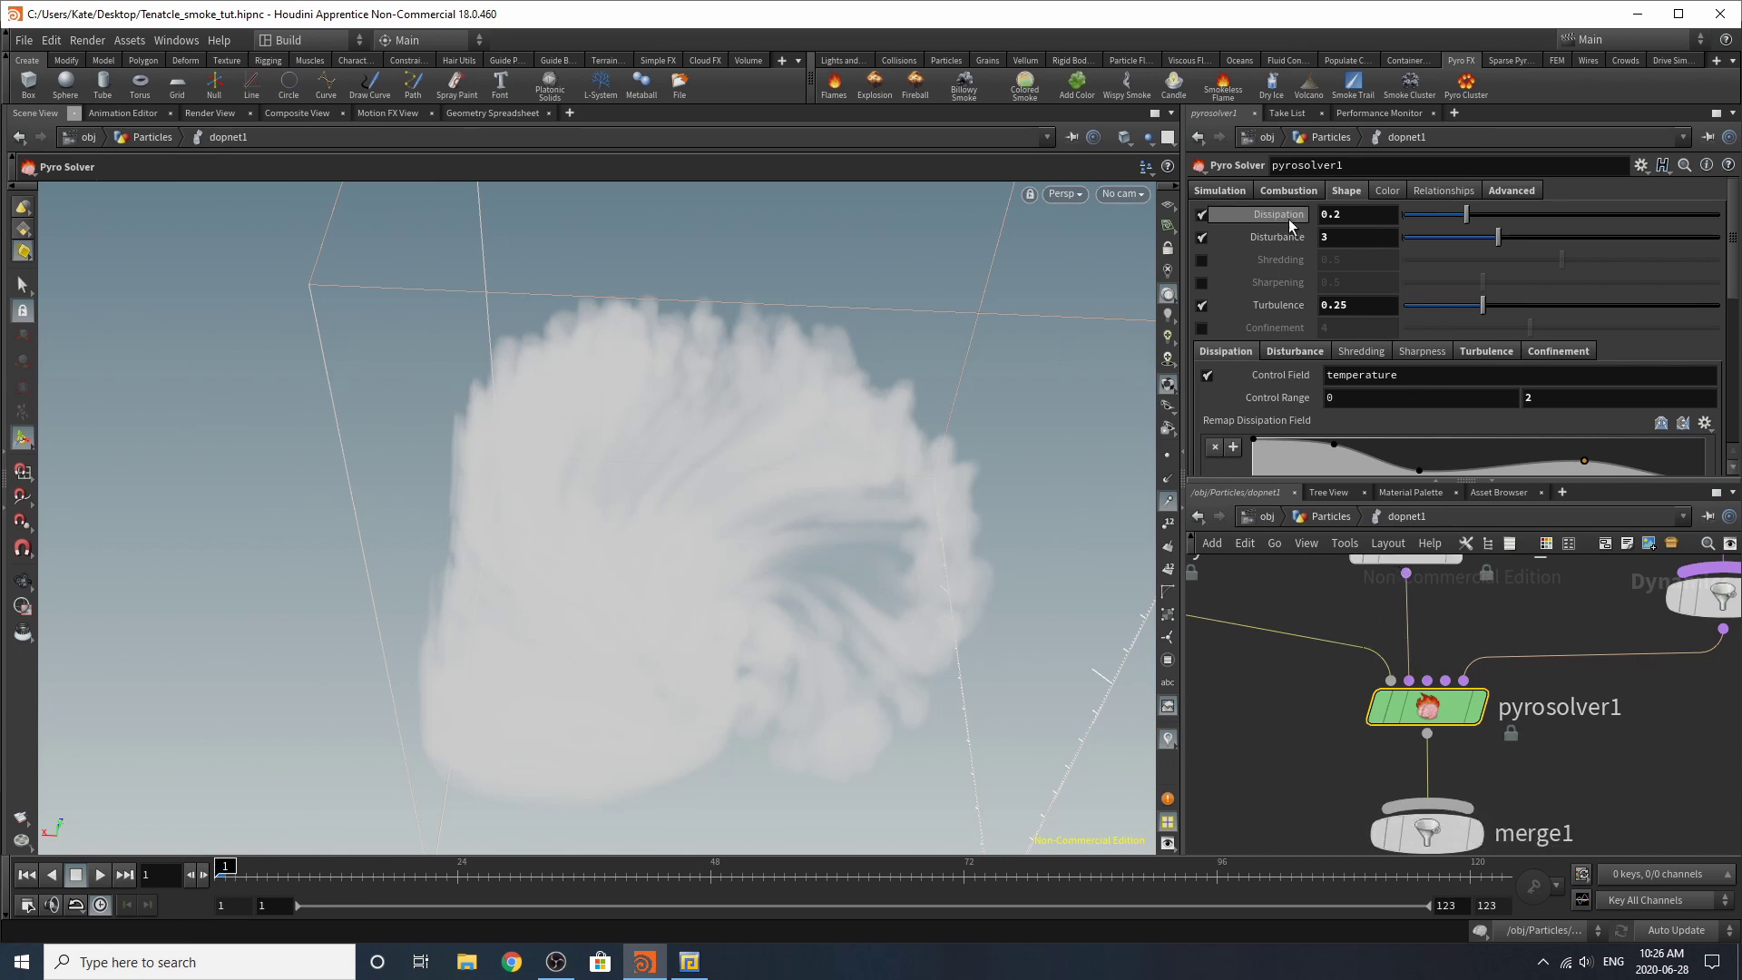
{"action": "left_click", "coordinate": [1226, 194]}
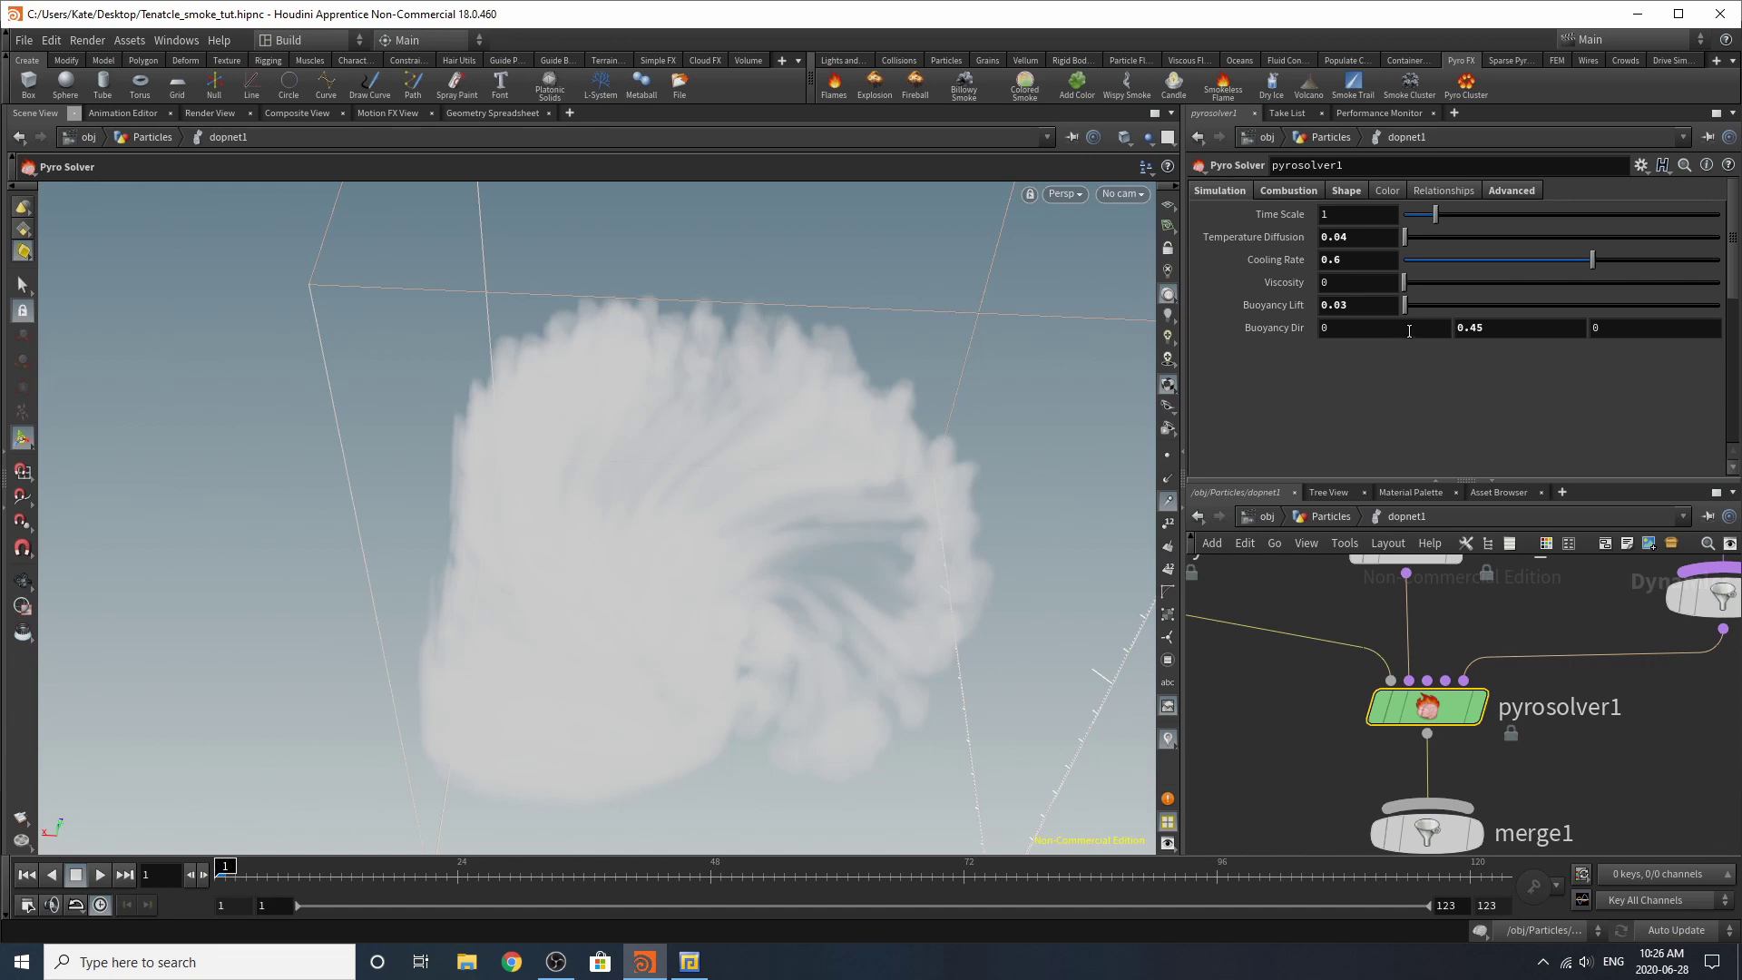
{"action": "left_click", "coordinate": [1302, 193]}
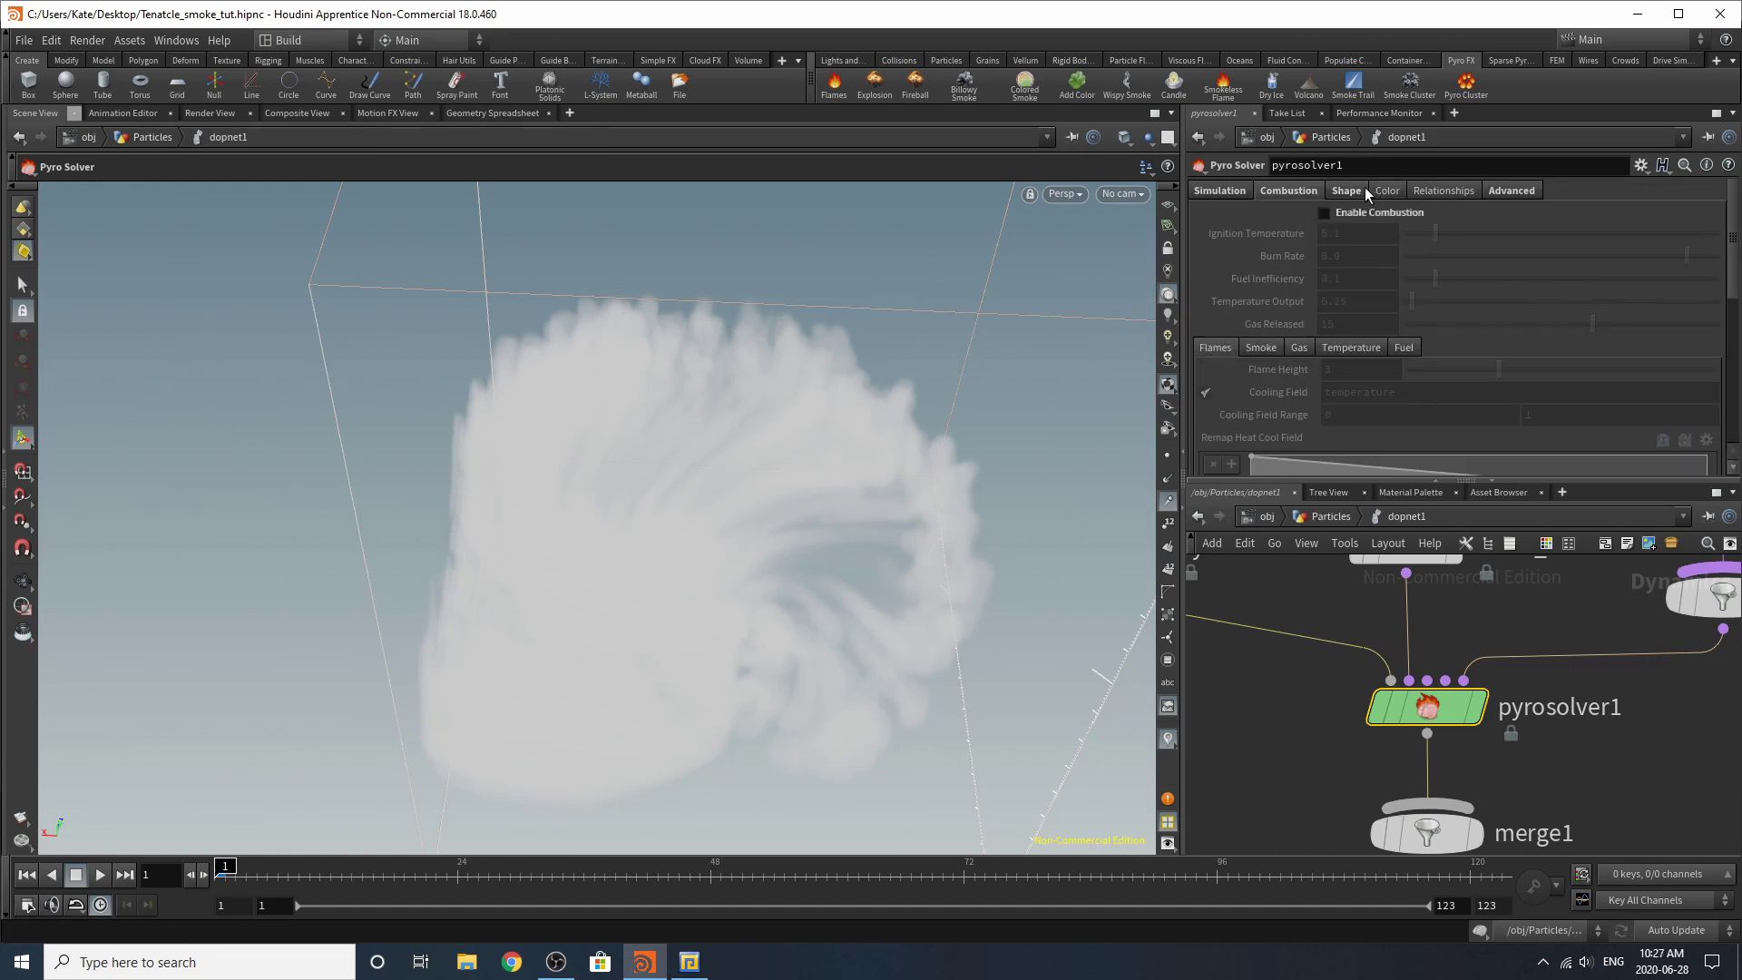
{"action": "left_click", "coordinate": [1347, 190]}
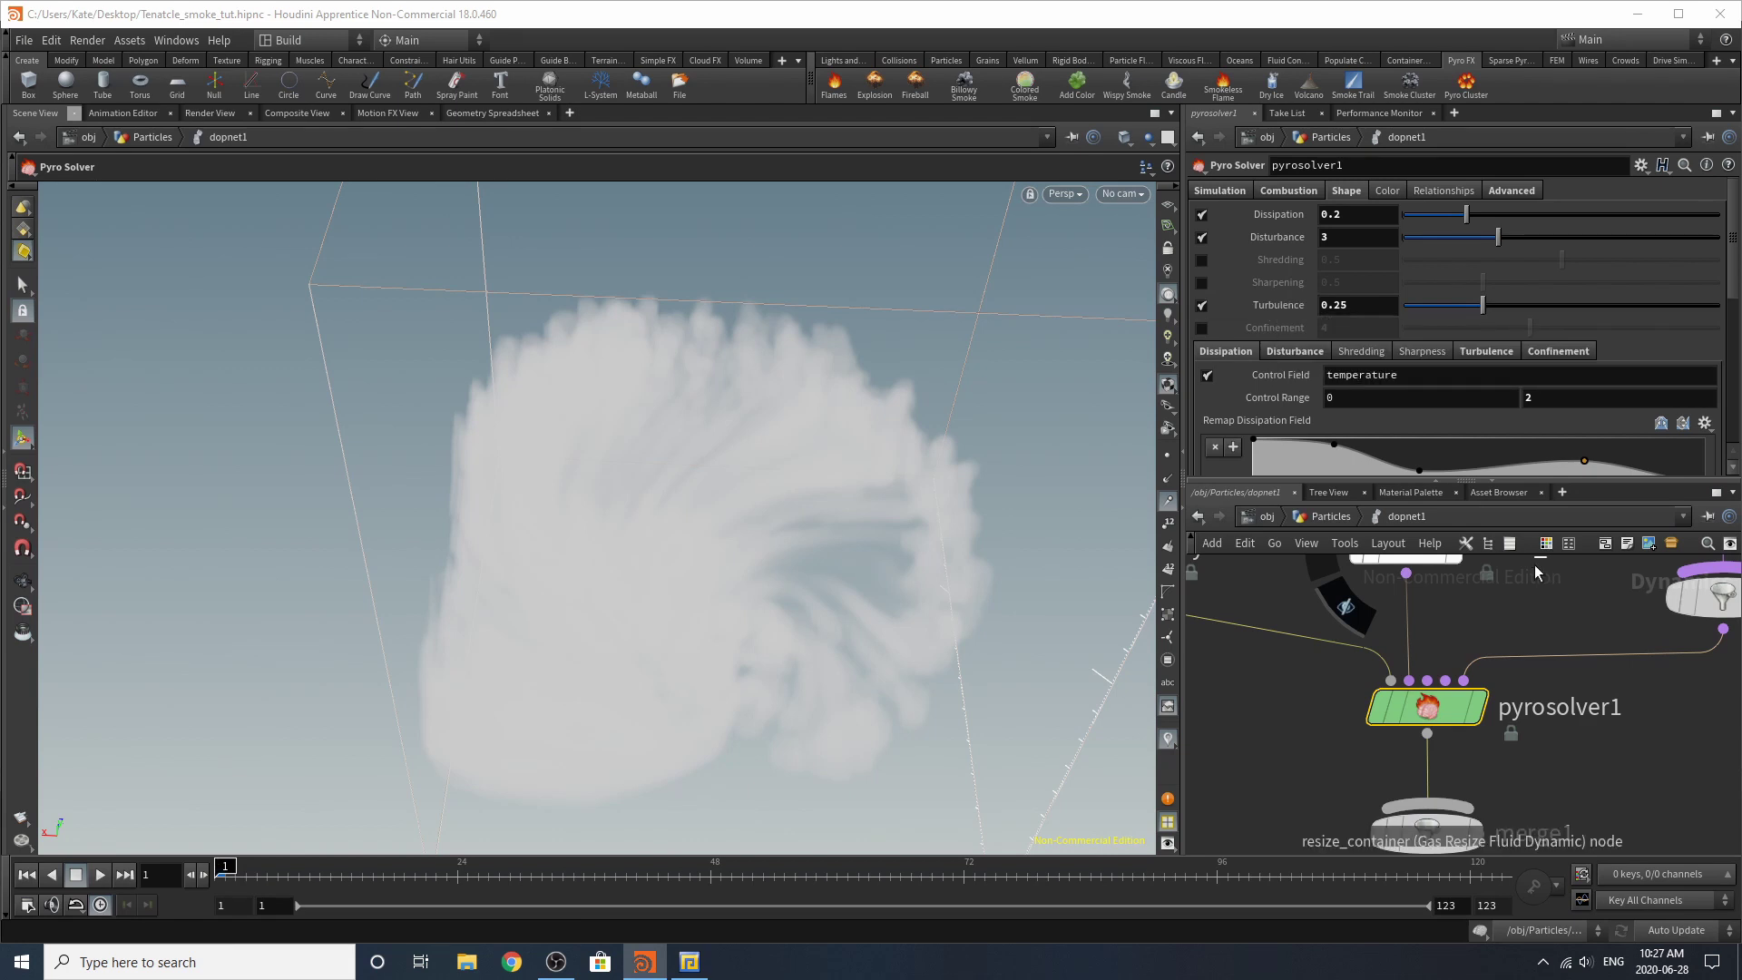
Step: Examine the Remap Dissipation Field ramp and the Disturbance settings of pyrosolver1
{"action": "scroll", "coordinate": [1564, 574], "scroll_direction": "down", "scroll_amount": 5}
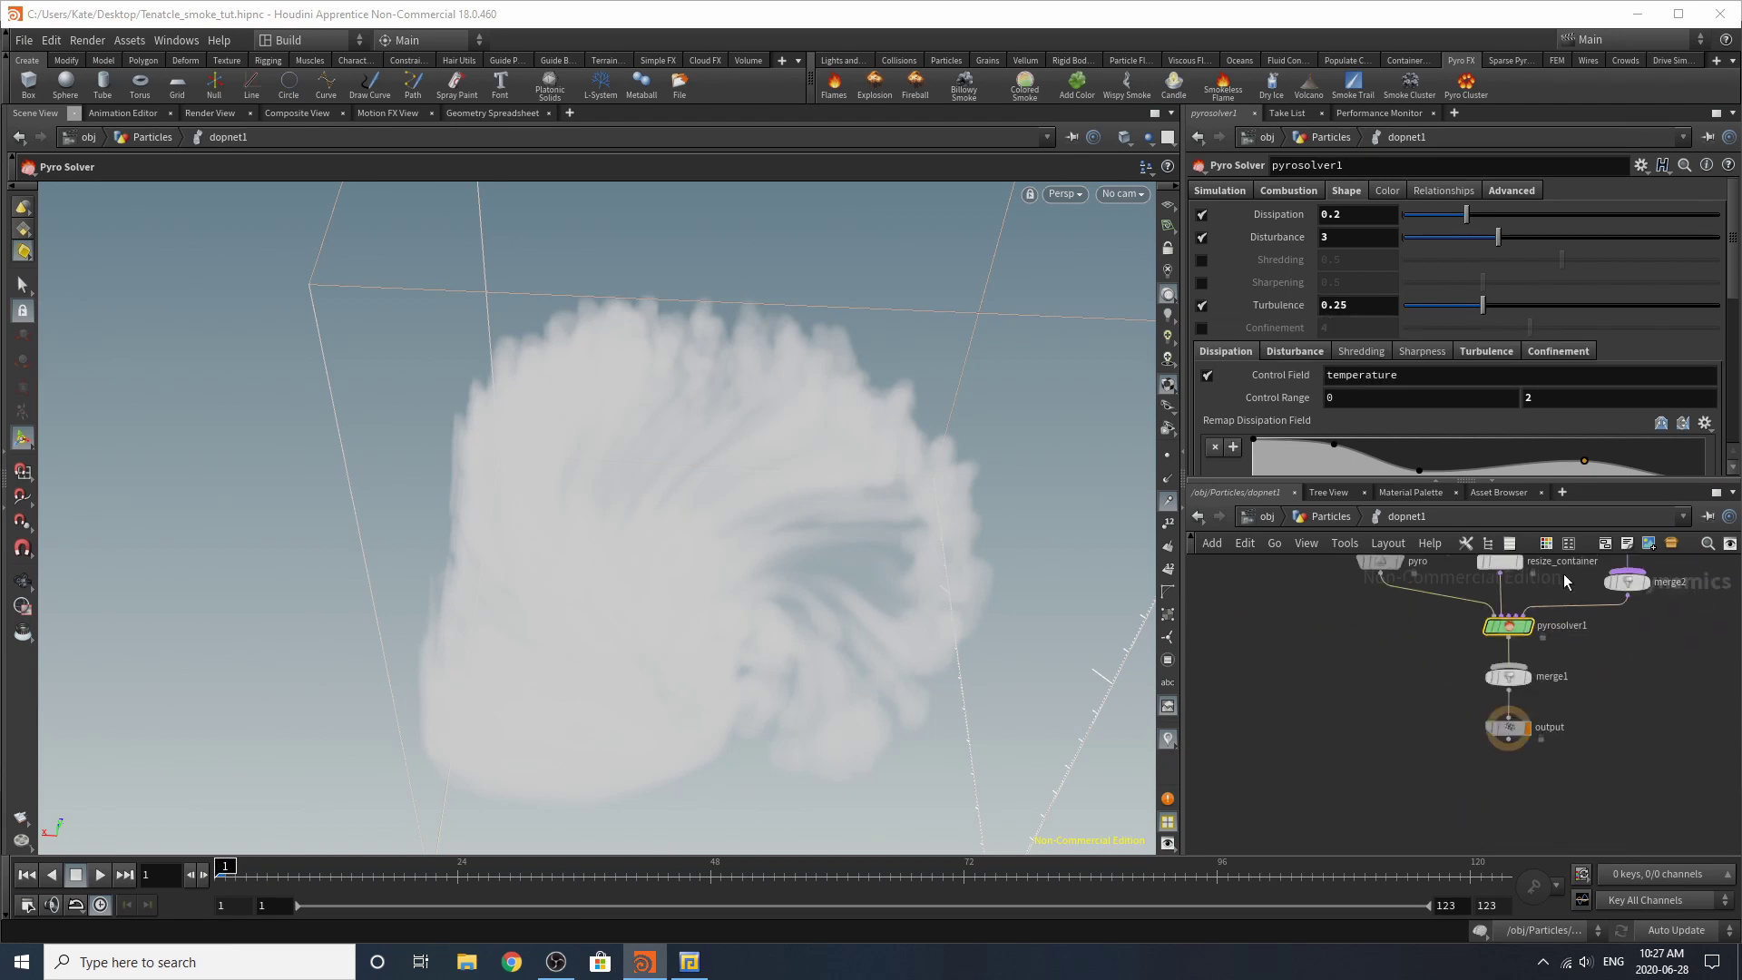
{"action": "scroll", "coordinate": [1442, 415], "scroll_direction": "down", "scroll_amount": 3}
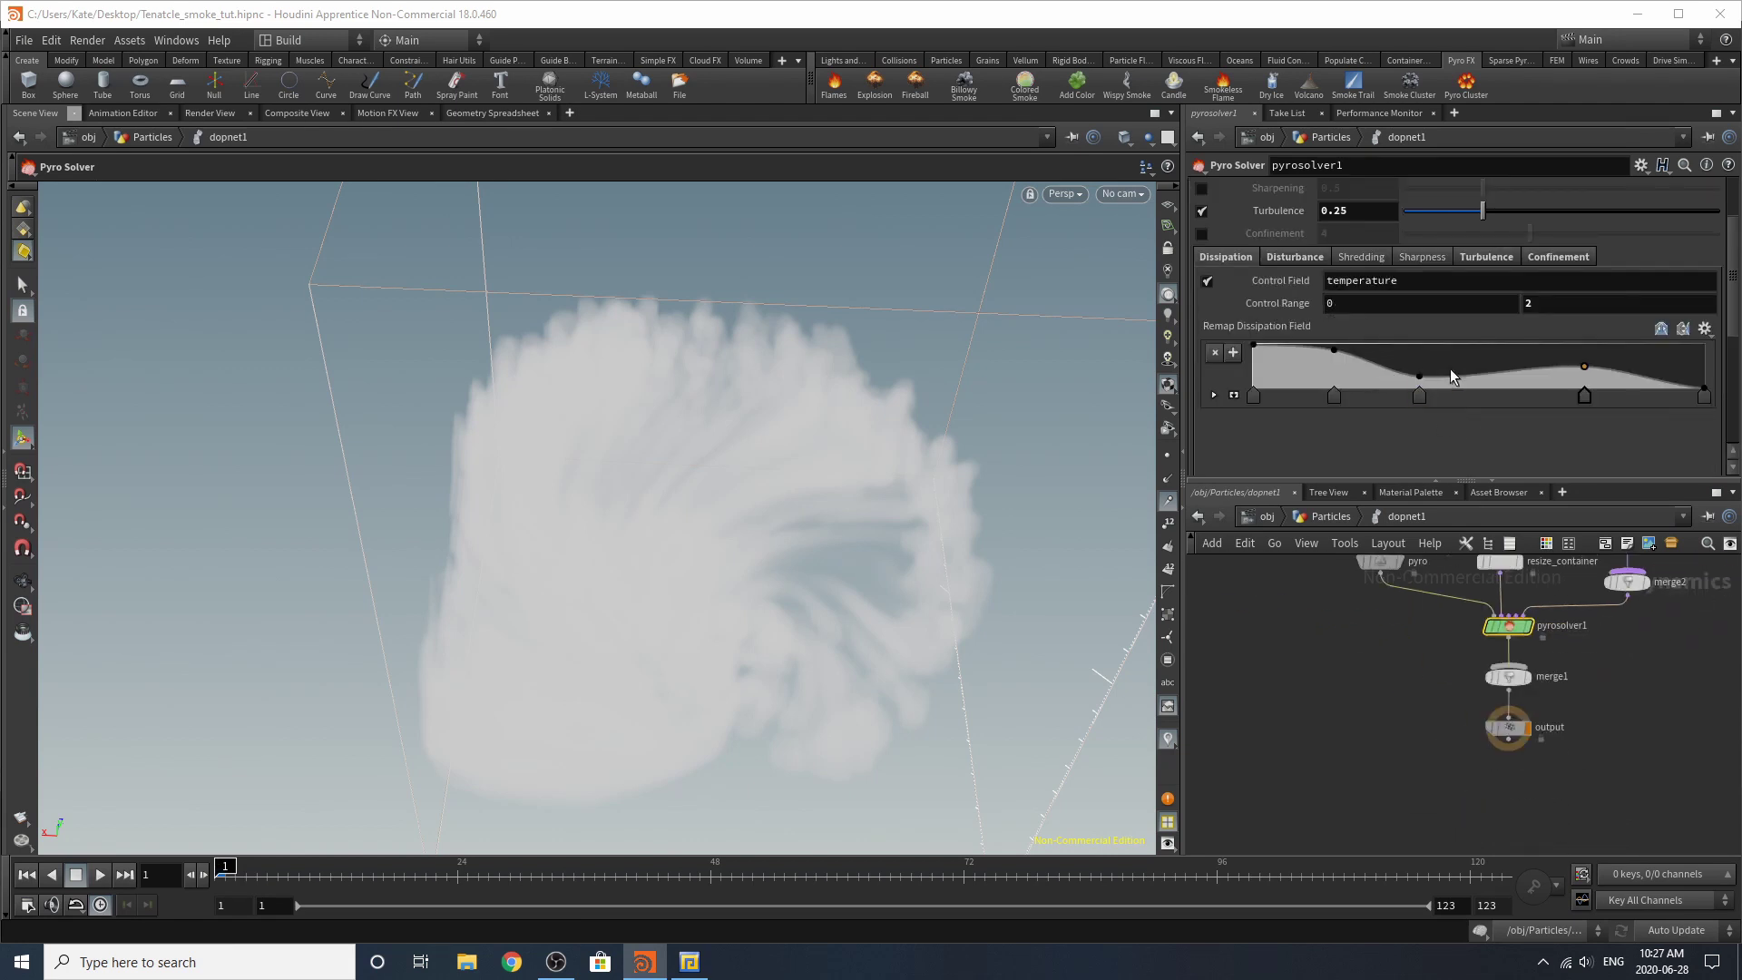
{"action": "left_click", "coordinate": [1289, 257]}
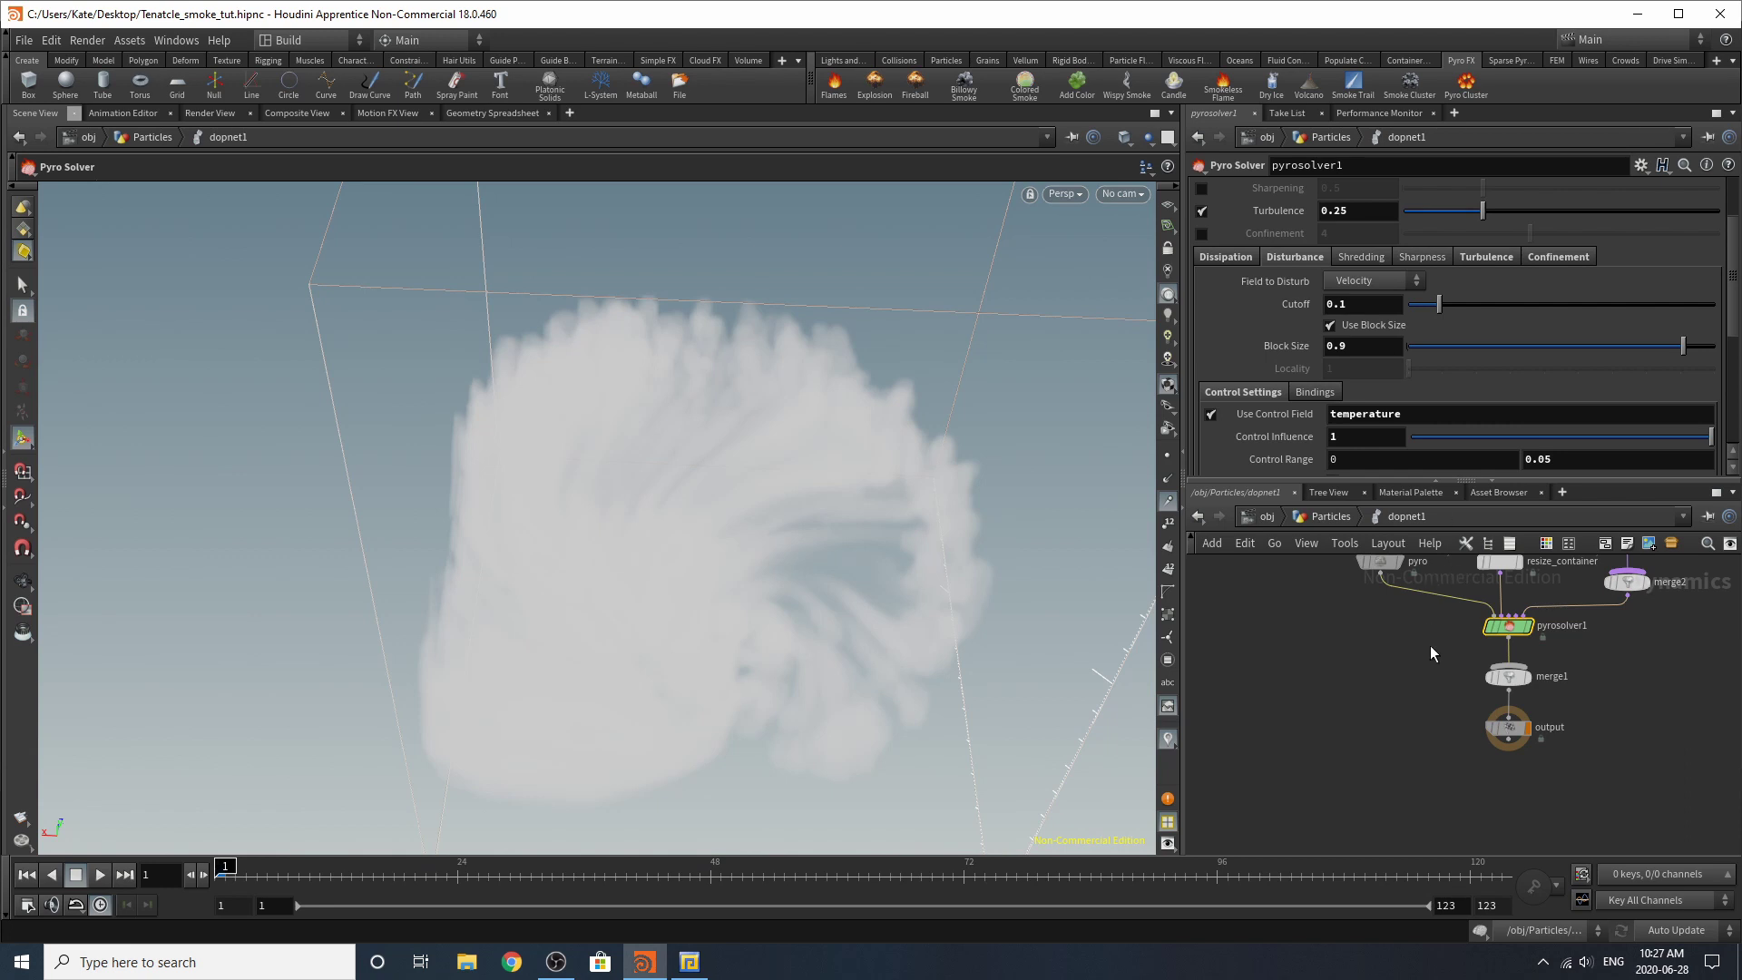
{"action": "key", "text": "h"}
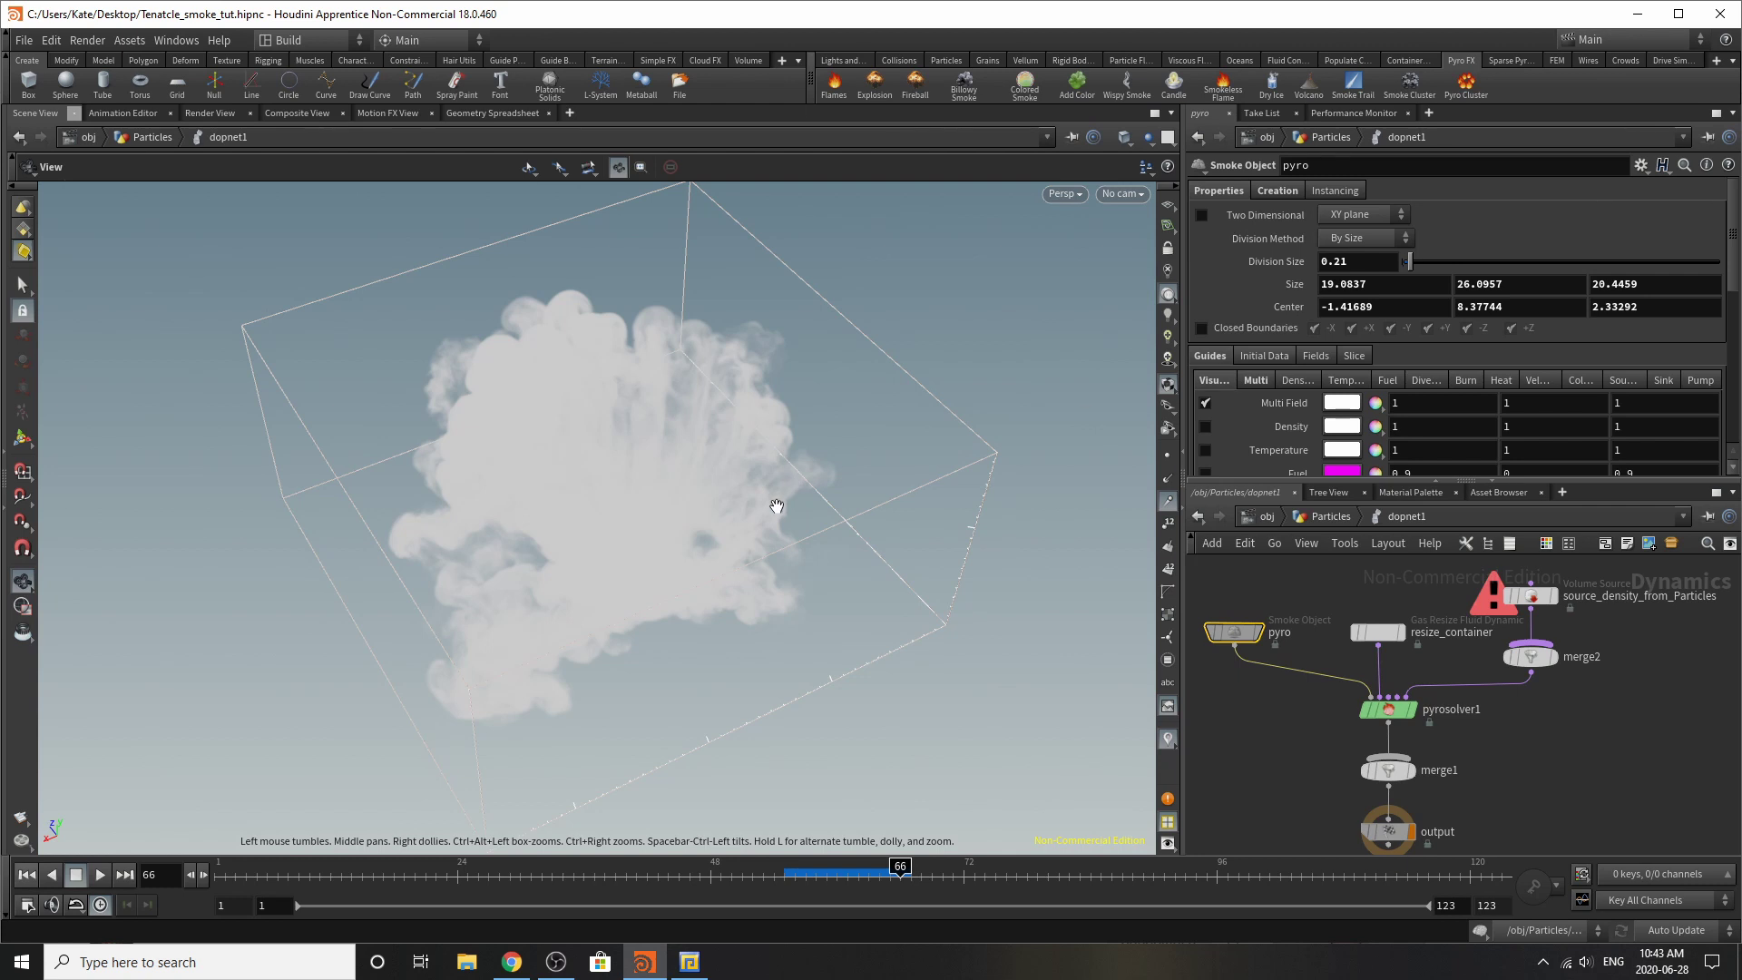
Step: Inspect the simulated smoke up close and scrub through the cached frames between 61 and 65
{"action": "scroll", "coordinate": [774, 505], "scroll_direction": "down", "scroll_amount": 3}
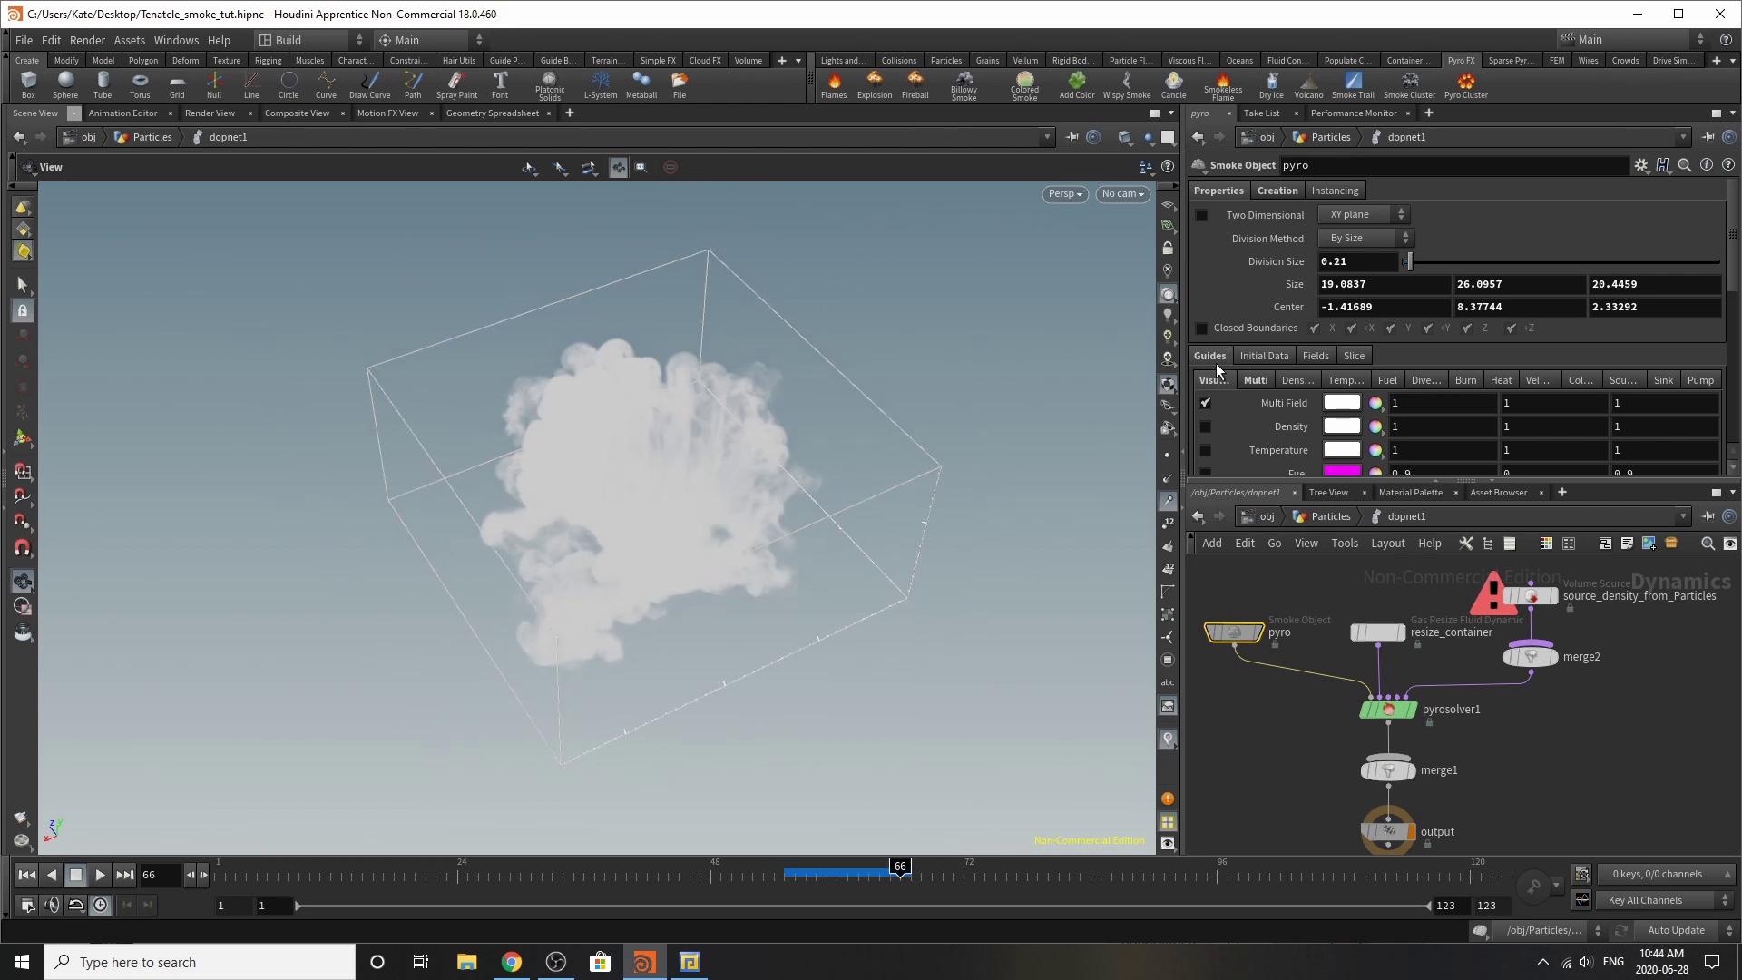
{"action": "scroll", "coordinate": [692, 487], "scroll_direction": "up", "scroll_amount": 5}
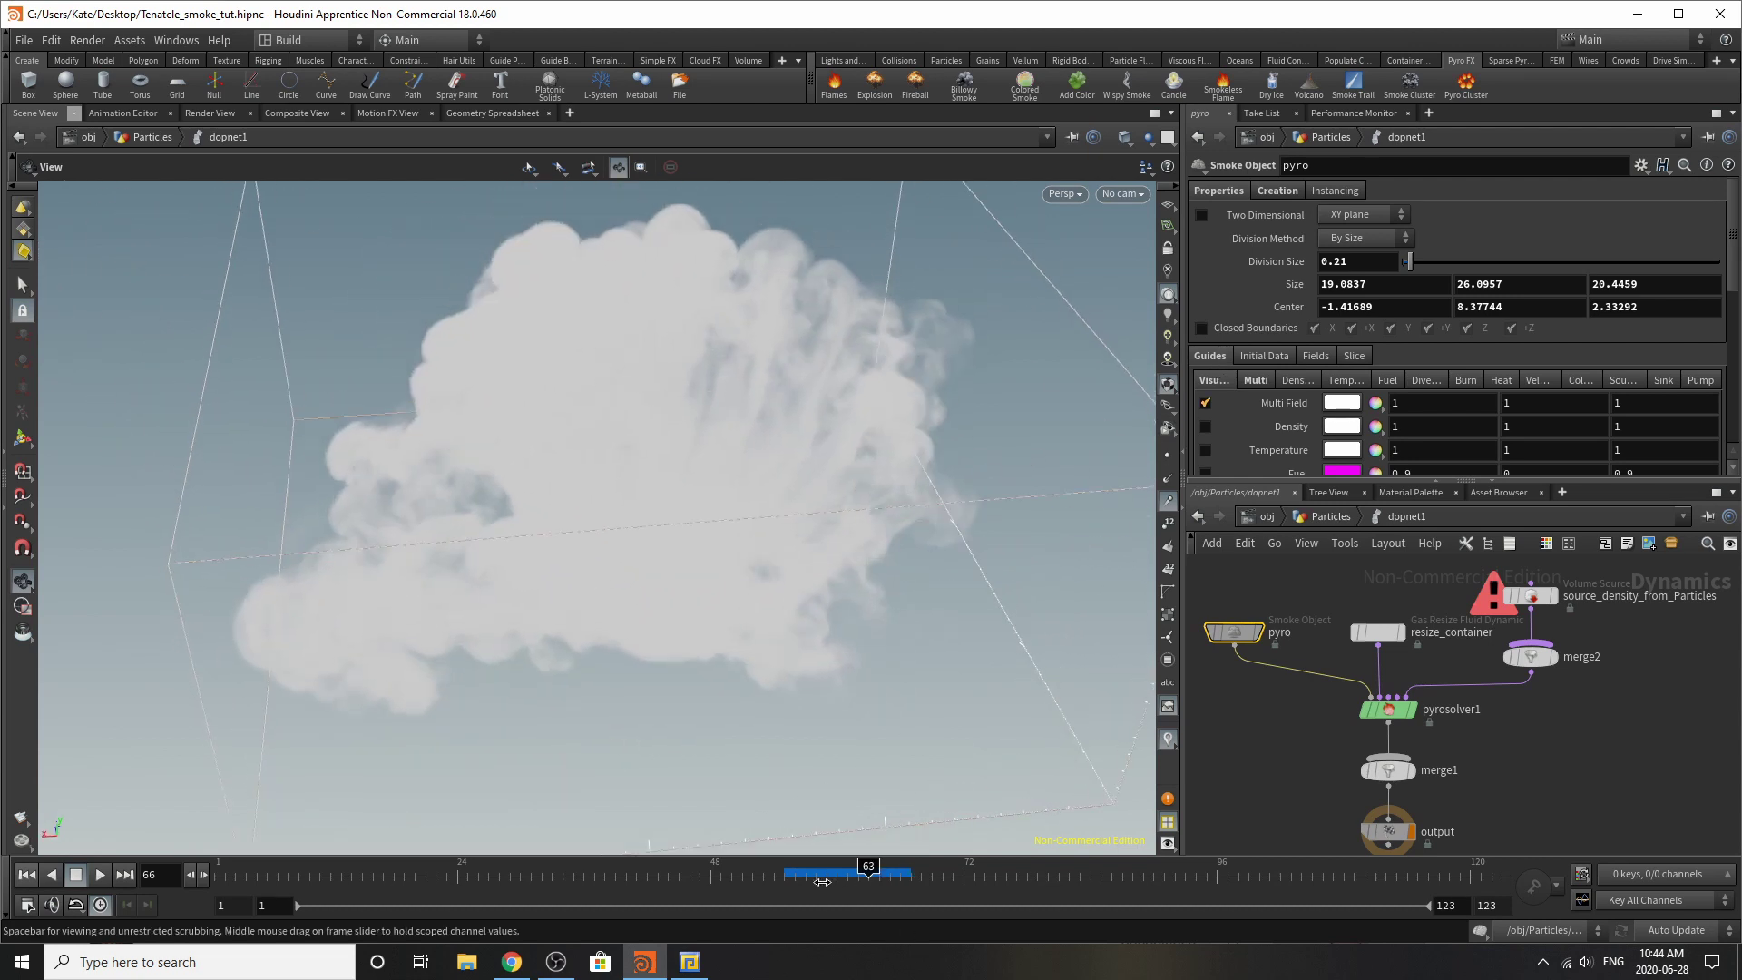
{"action": "left_click", "coordinate": [822, 882]}
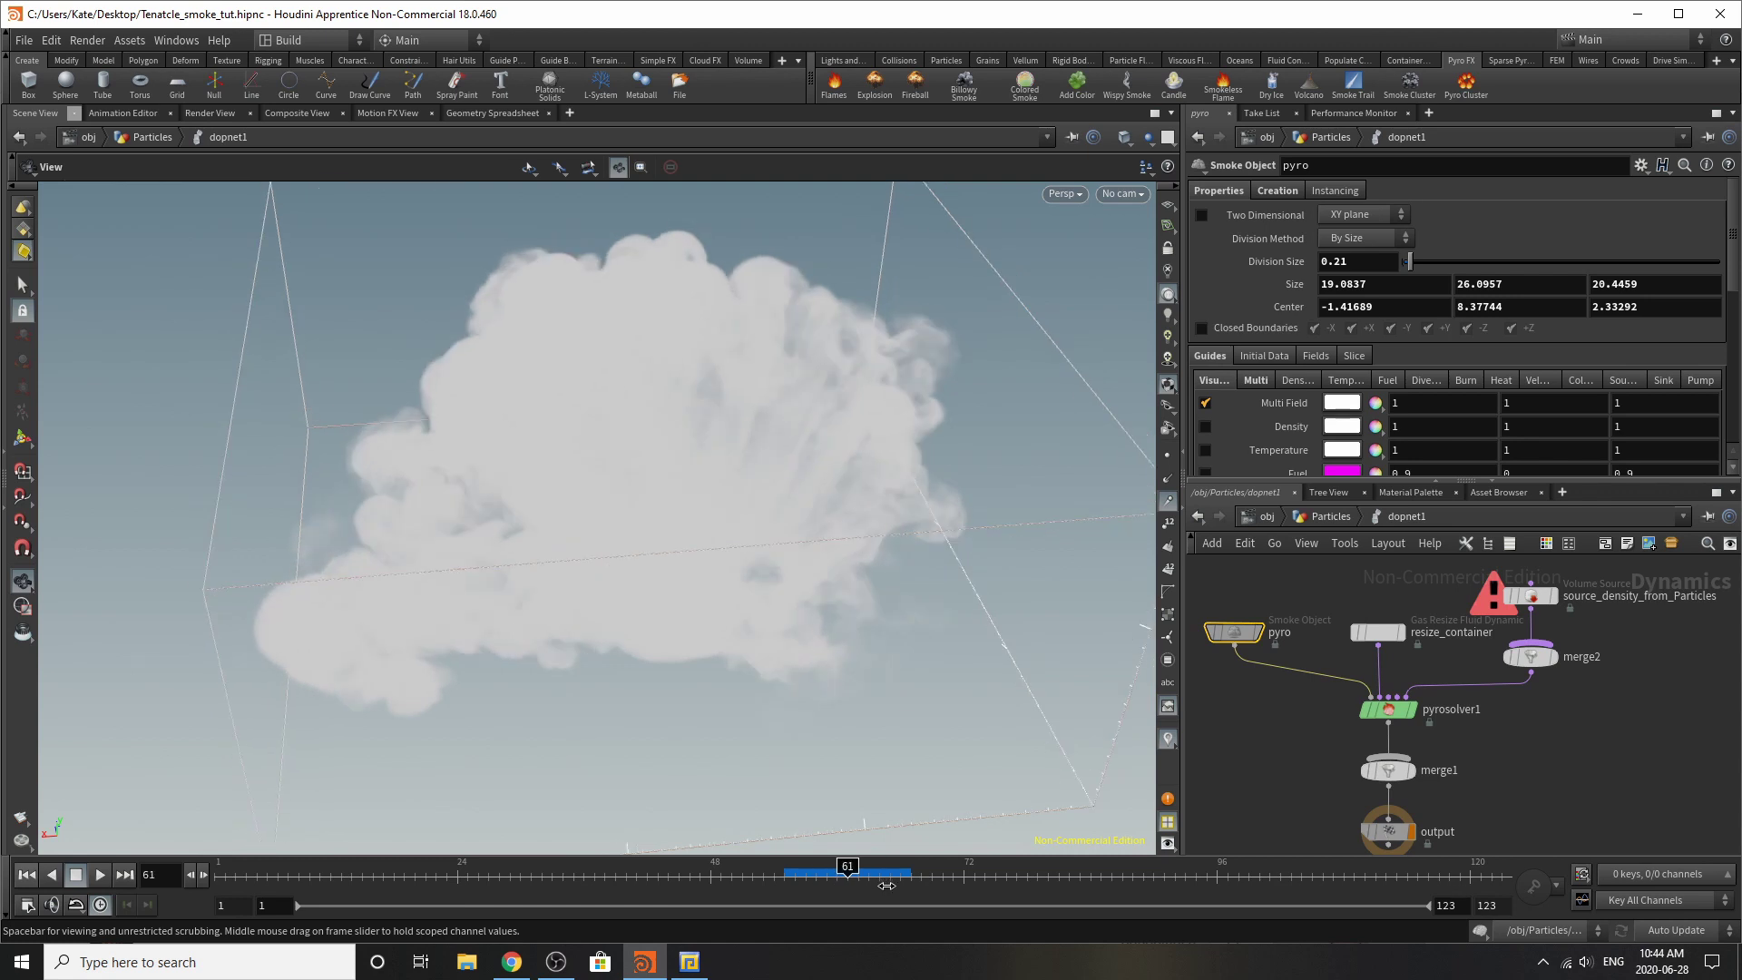
{"action": "left_click", "coordinate": [880, 882]}
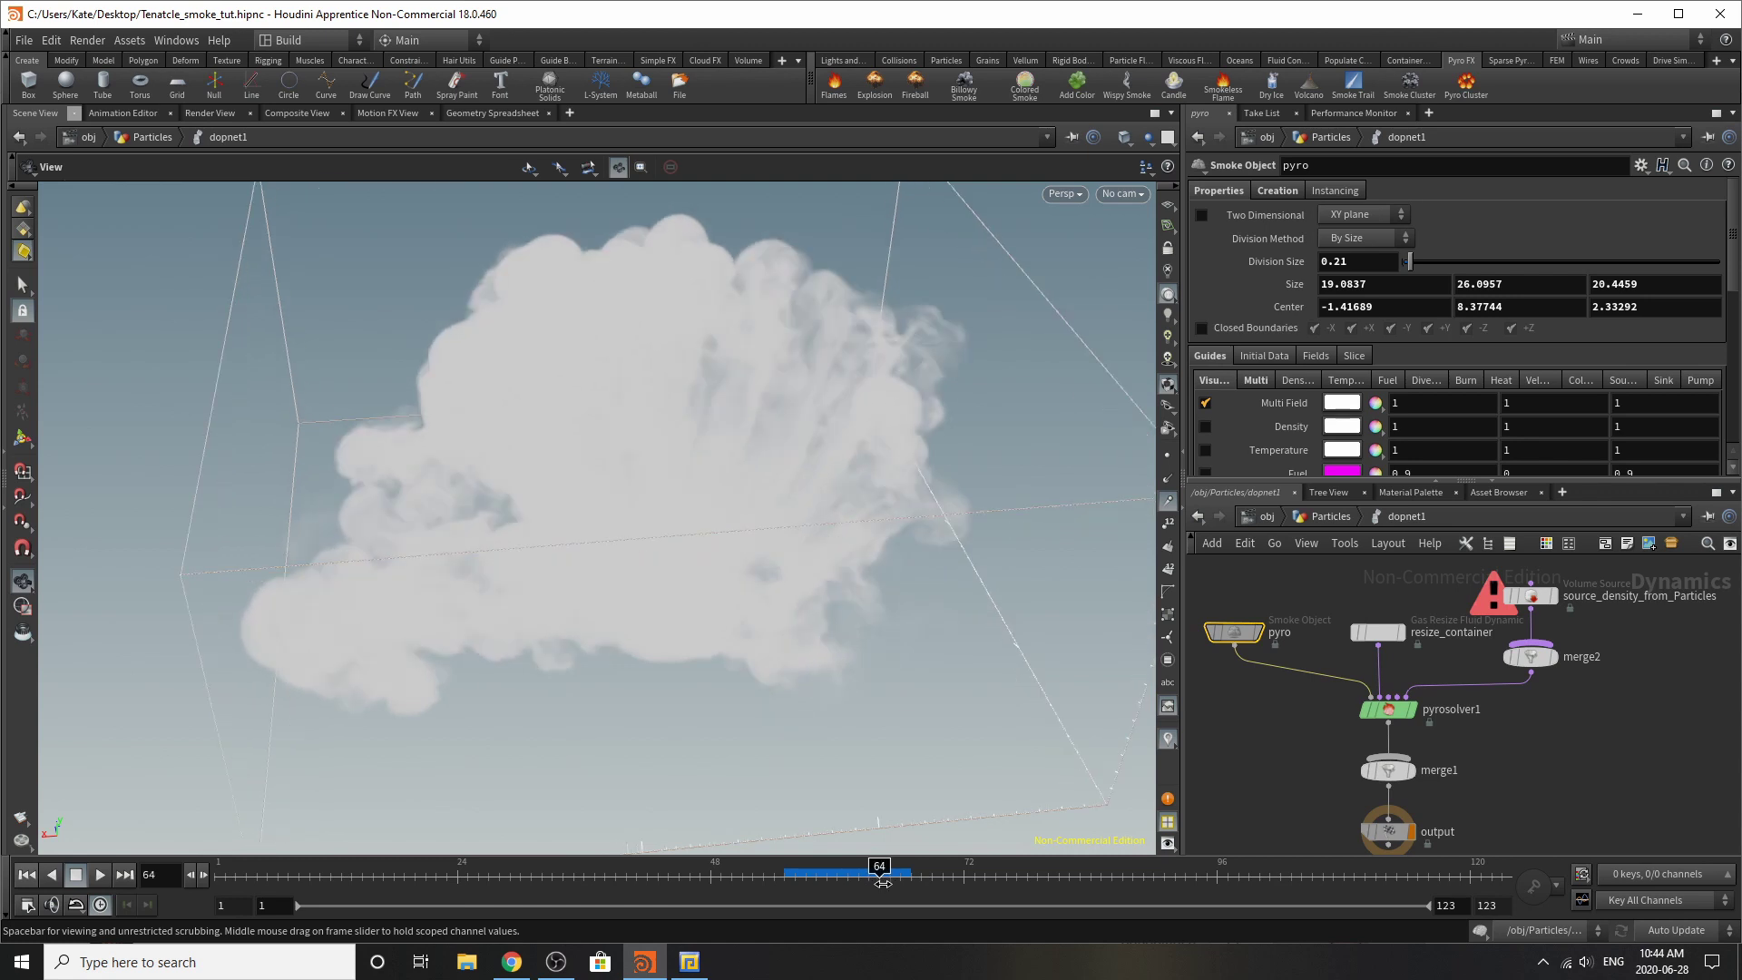
Step: Return to the Particles network and display the import_pyro_visualization node
{"action": "left_click", "coordinate": [1335, 520]}
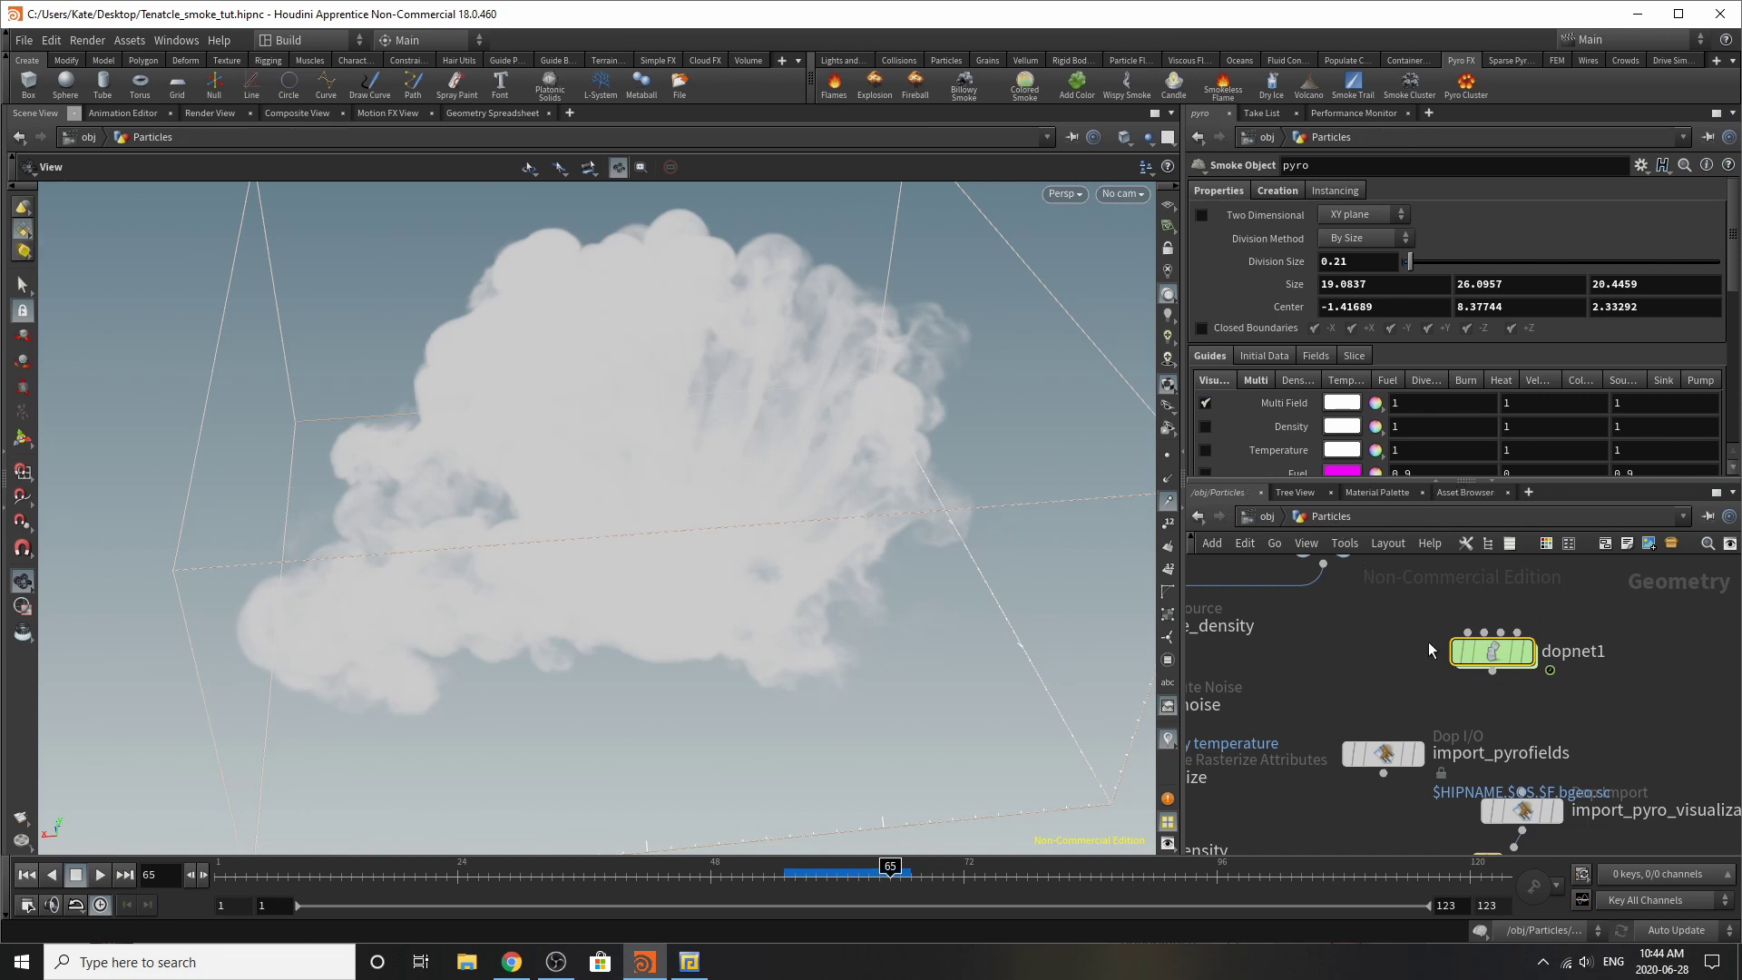
{"action": "scroll", "coordinate": [1453, 727], "scroll_direction": "down", "scroll_amount": 3}
{"action": "scroll", "coordinate": [1479, 683], "scroll_direction": "up", "scroll_amount": 3}
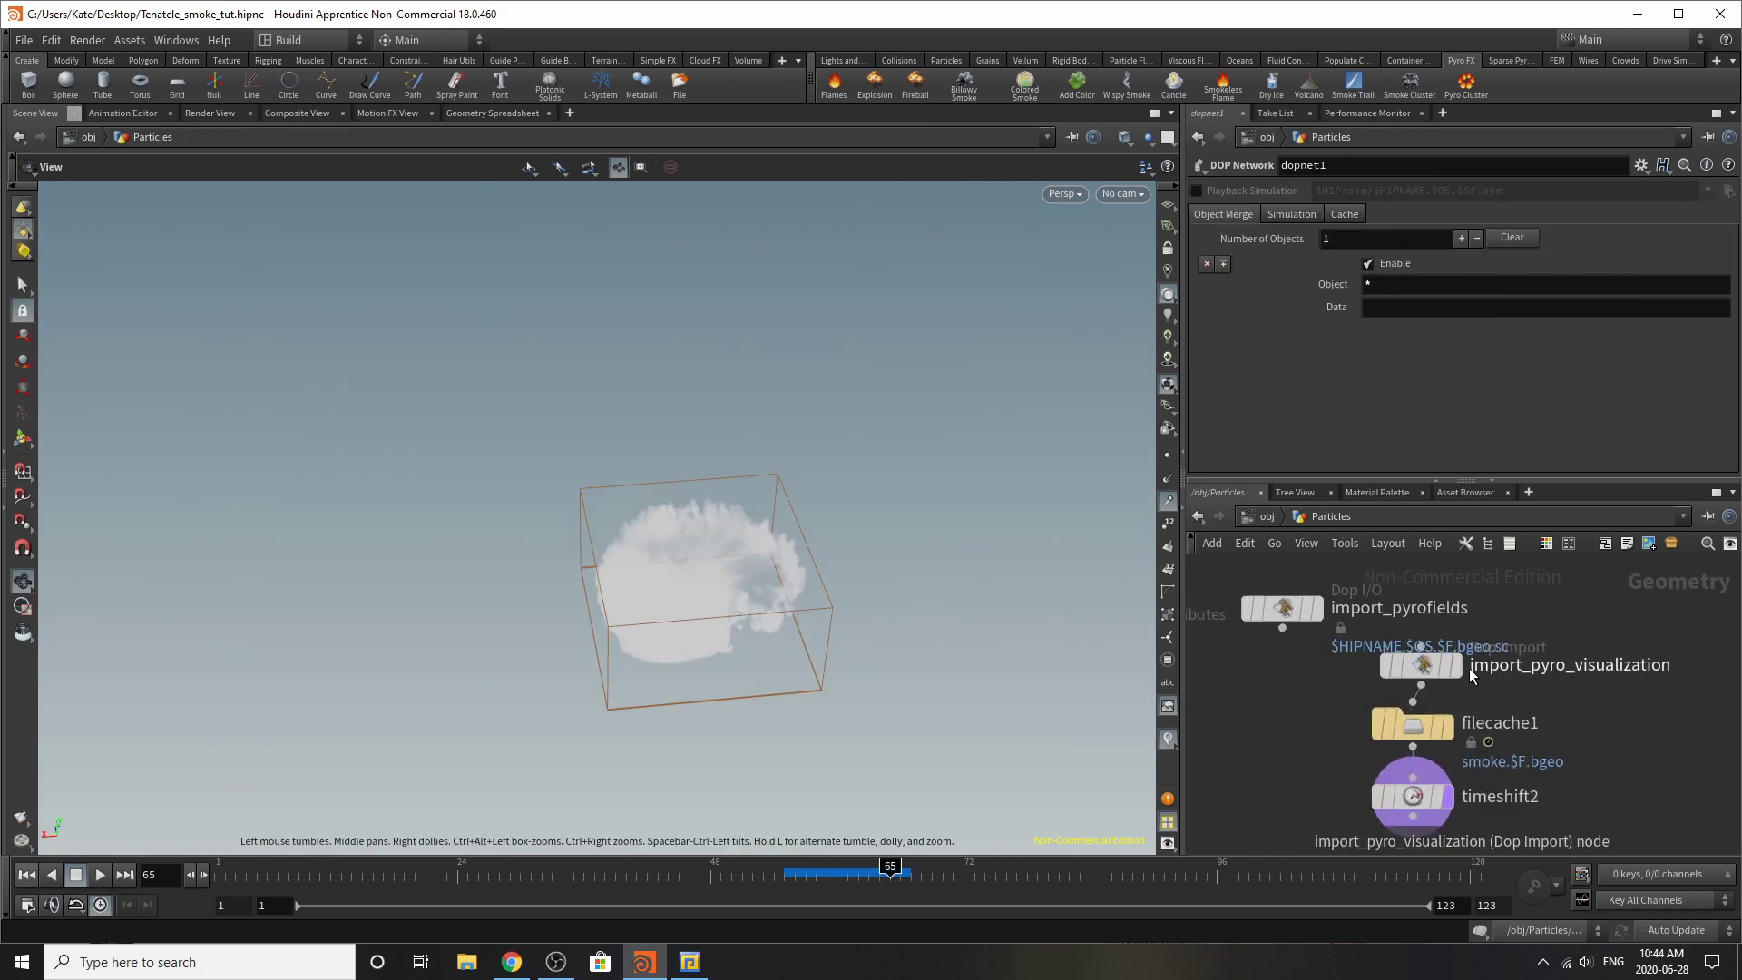
{"action": "mouse_move", "coordinate": [1456, 667]}
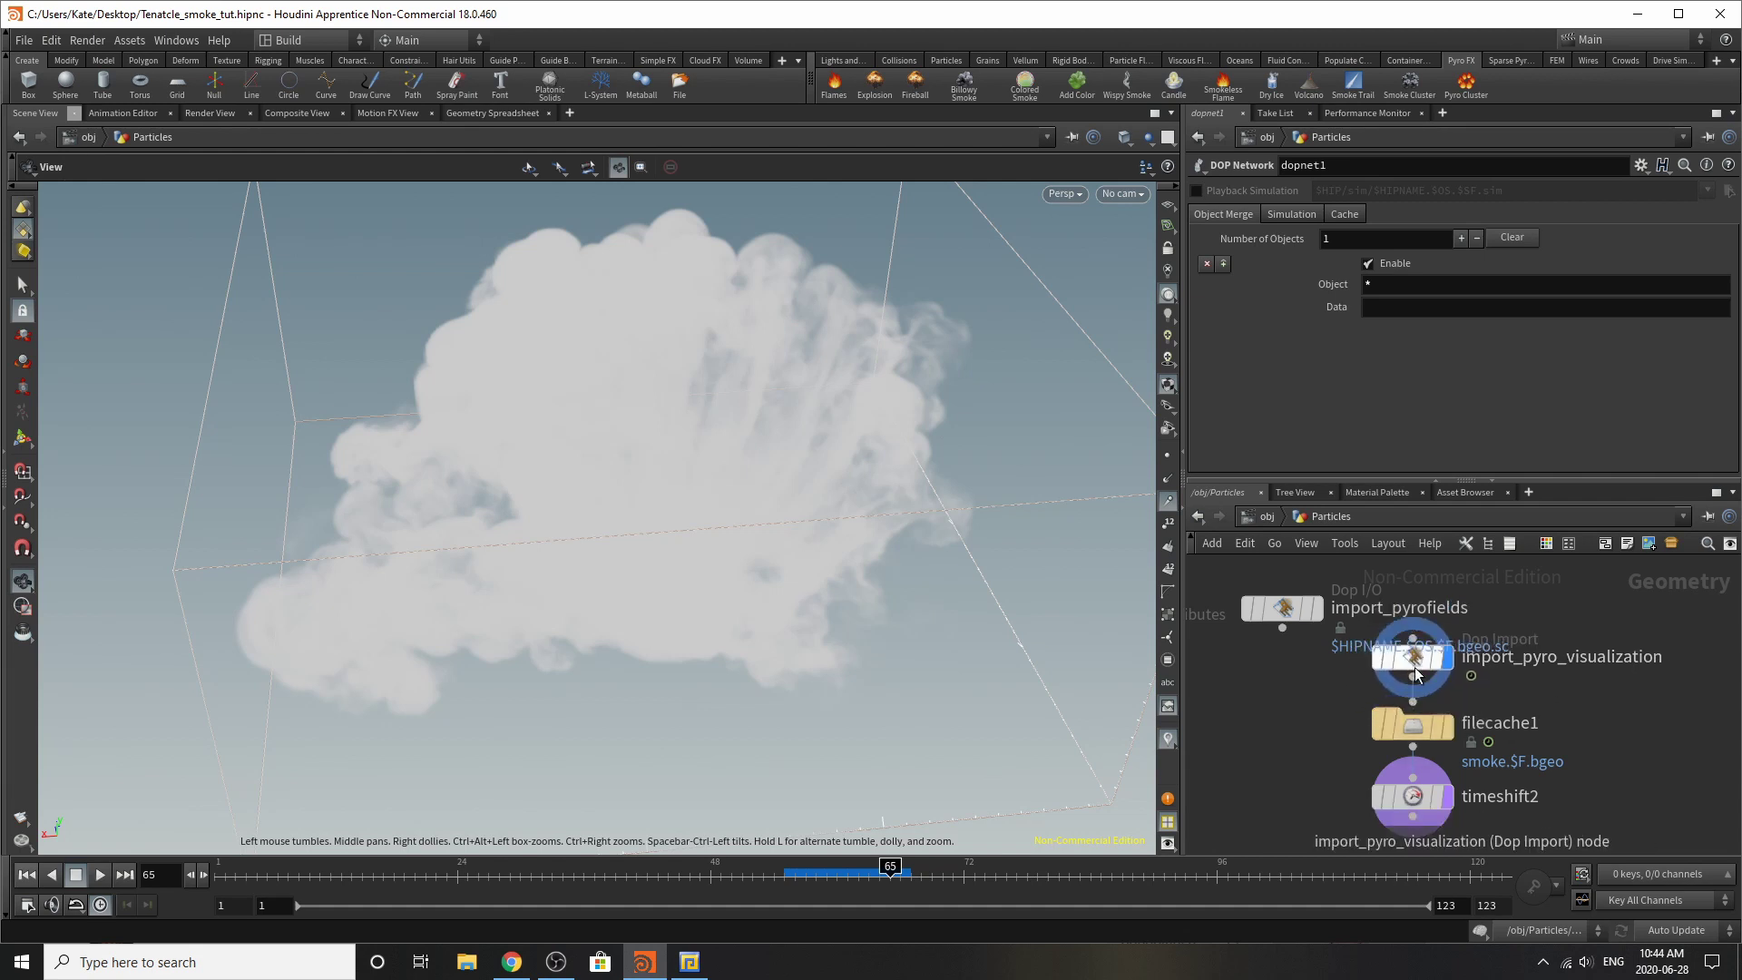
Step: Examine the list of fields imported by import_pyrofields and the Dop Import settings of import_pyro_visualization
{"action": "left_click", "coordinate": [1279, 606]}
{"action": "scroll", "coordinate": [1542, 363], "scroll_direction": "down", "scroll_amount": 5}
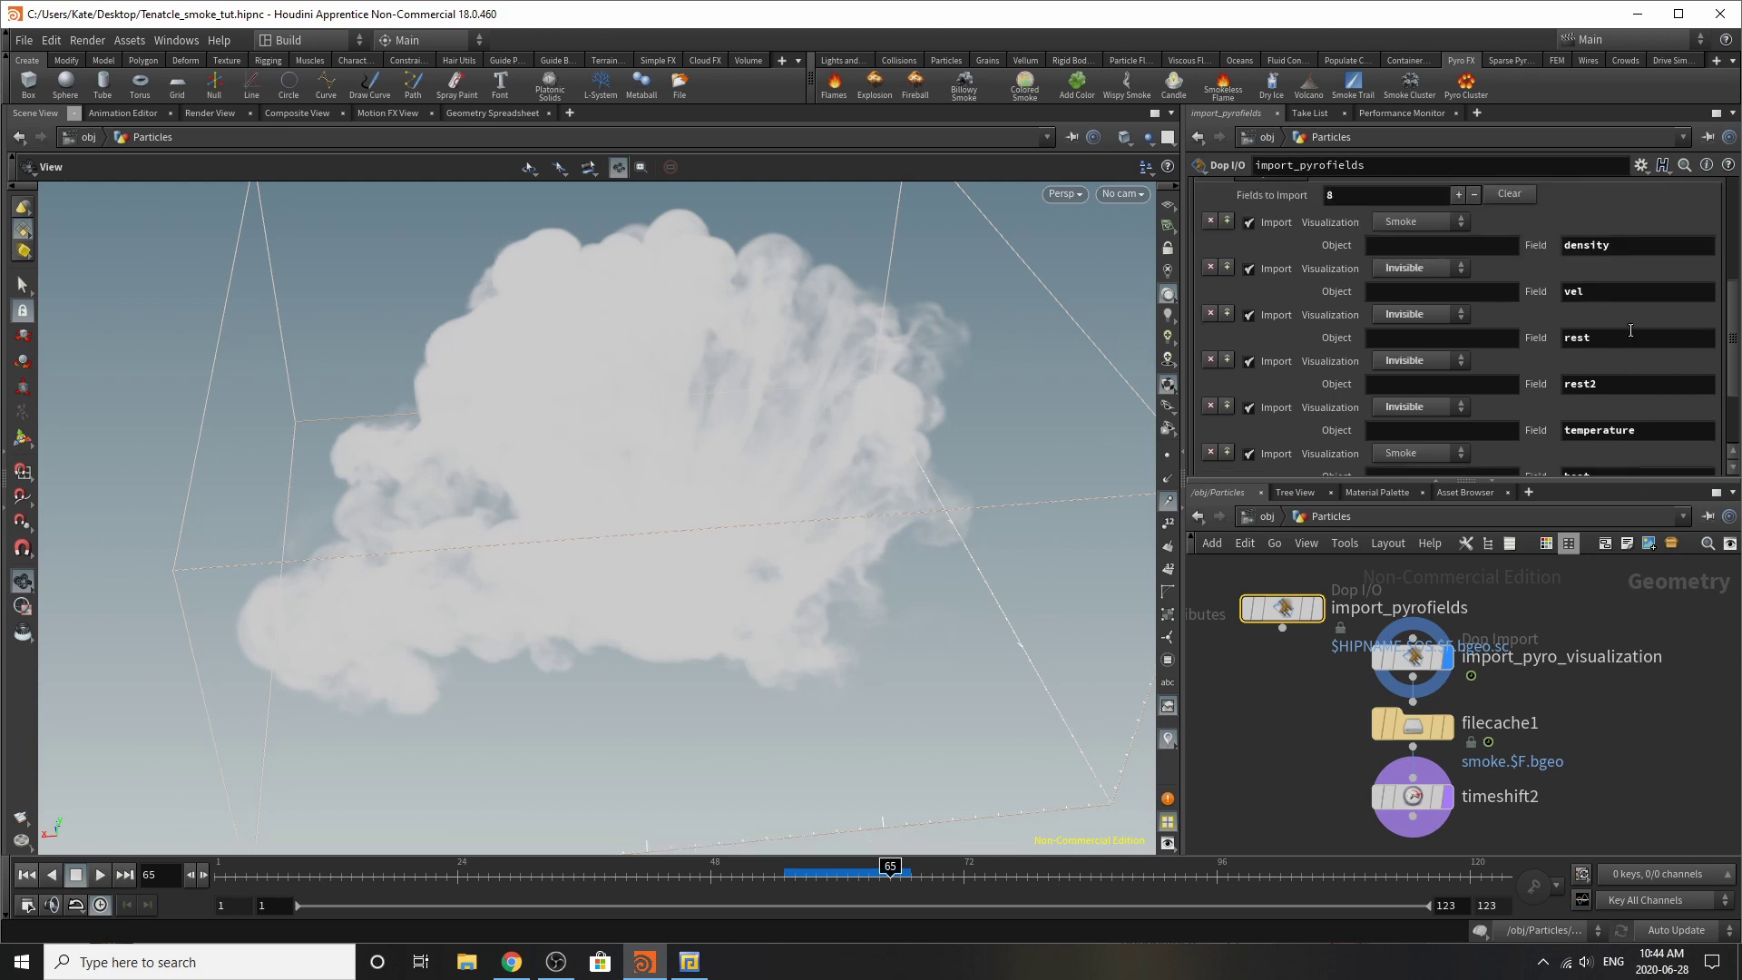
{"action": "scroll", "coordinate": [1624, 363], "scroll_direction": "down", "scroll_amount": 3}
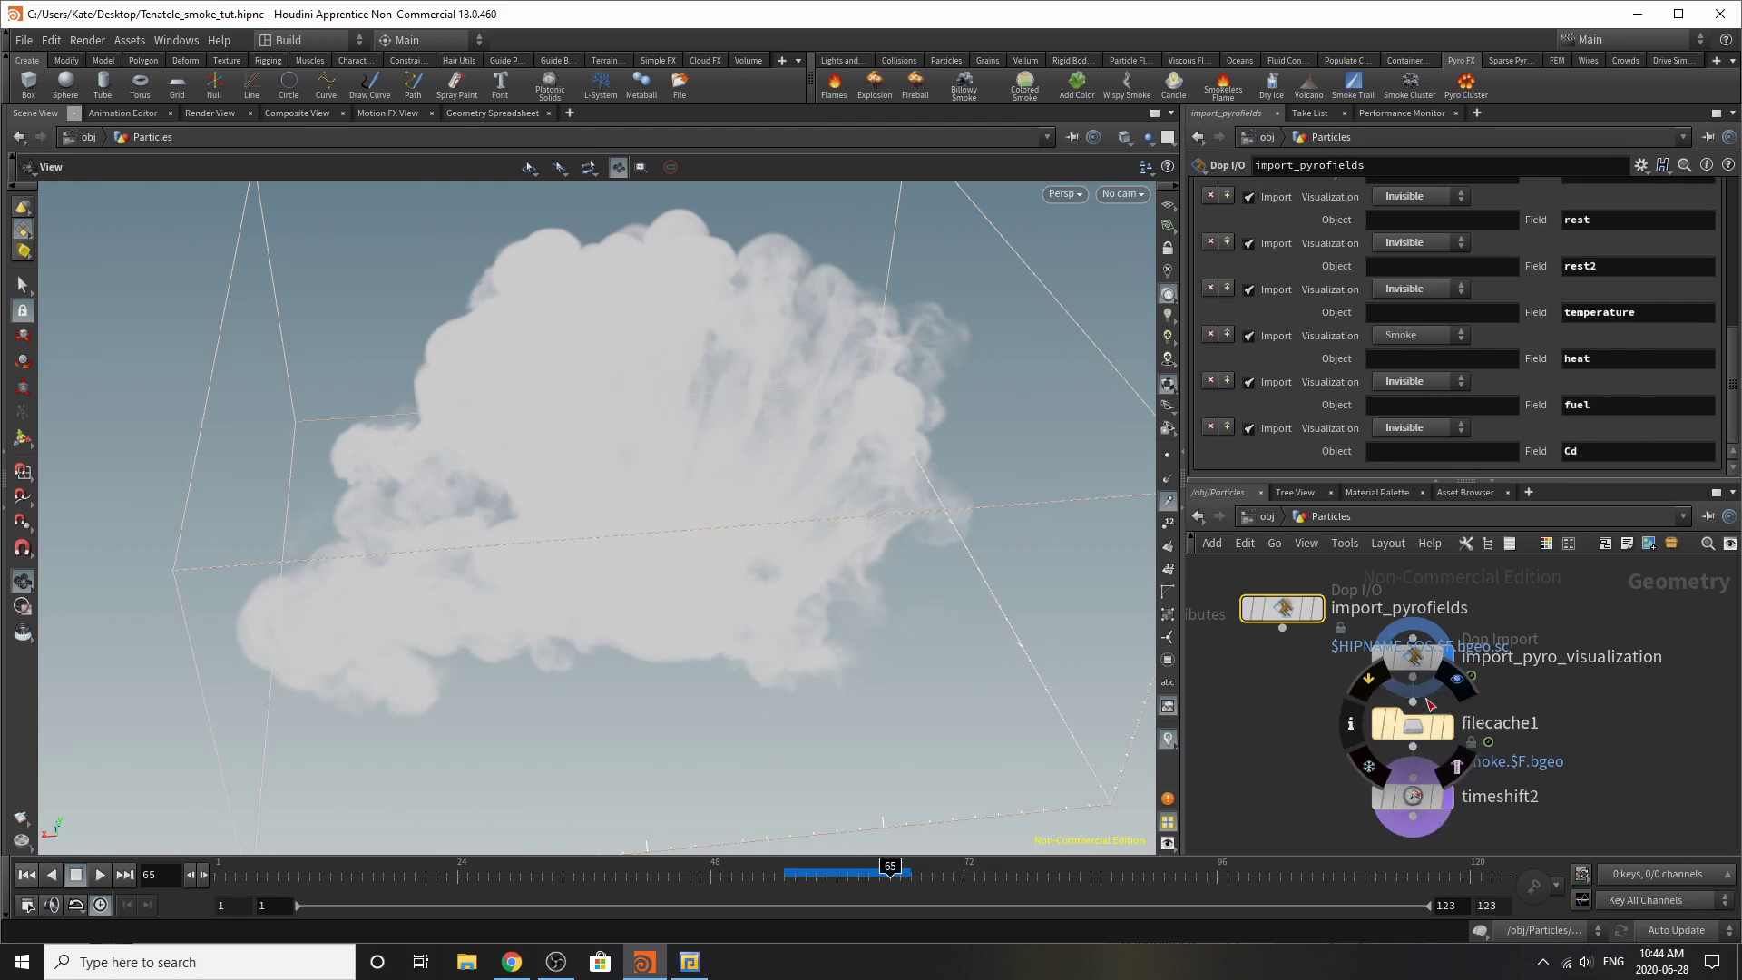
{"action": "mouse_move", "coordinate": [1415, 657]}
{"action": "left_mouse_down"}
{"action": "mouse_move", "coordinate": [1478, 621]}
{"action": "mouse_move", "coordinate": [1423, 629]}
{"action": "left_mouse_up"}
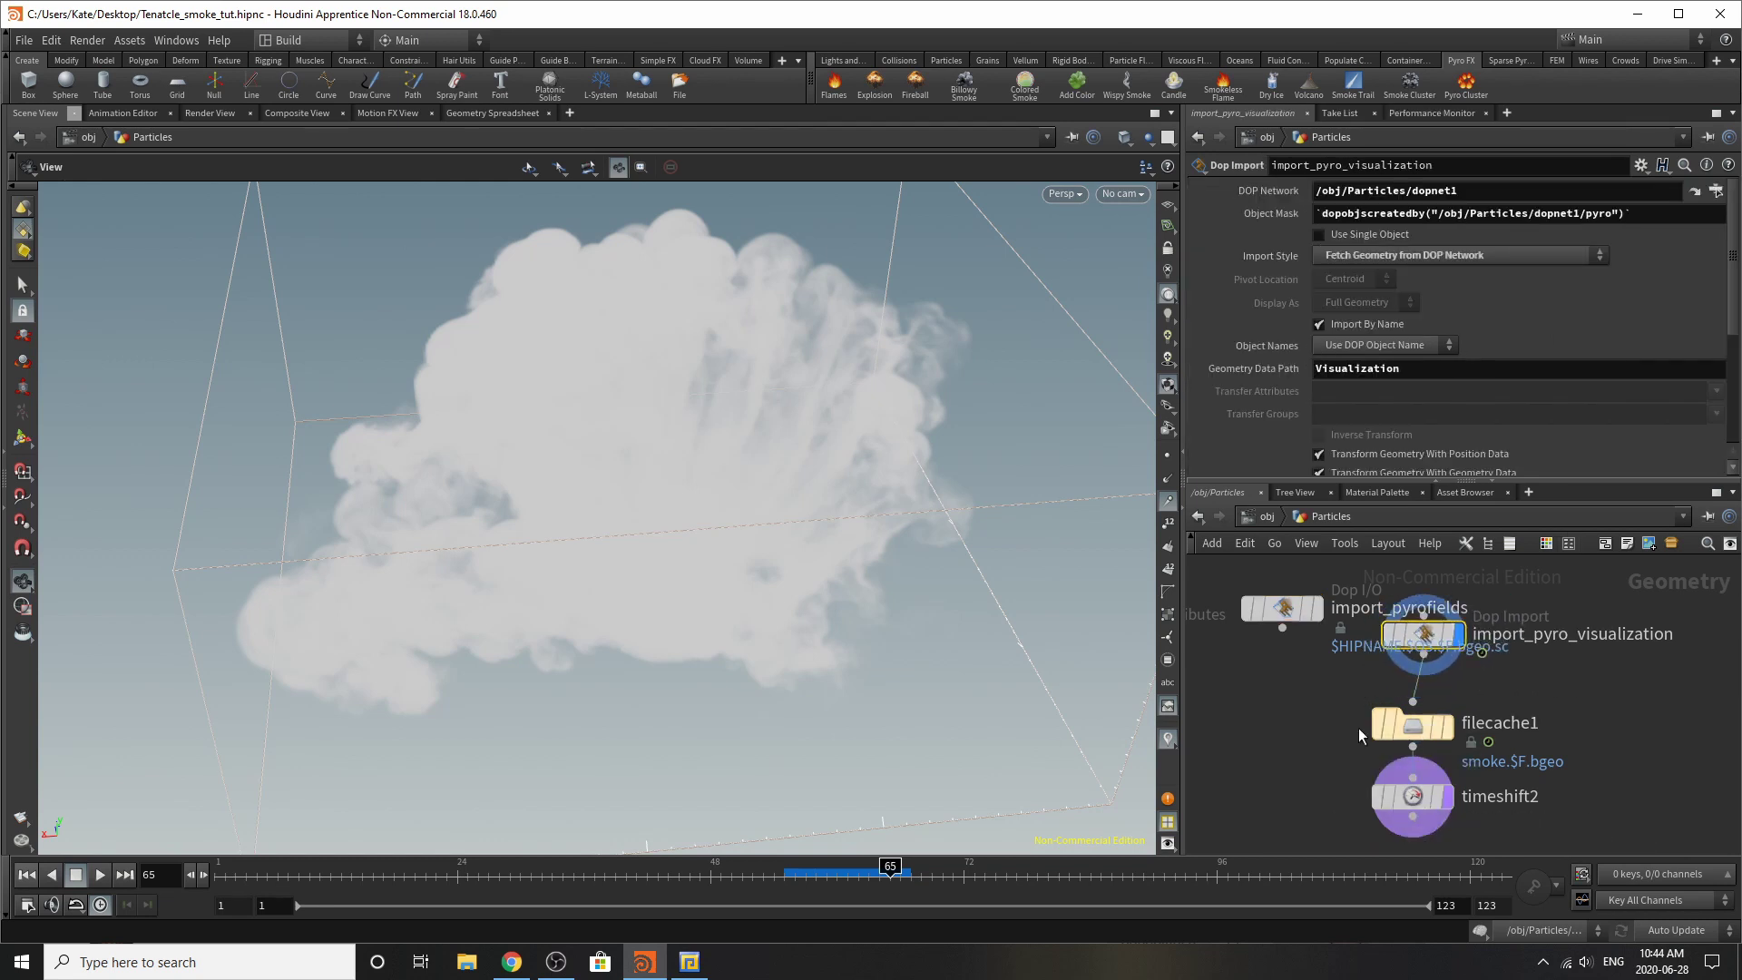
Step: Display the filecache1 node and show its File Cache parameters
{"action": "mouse_move", "coordinate": [1424, 726]}
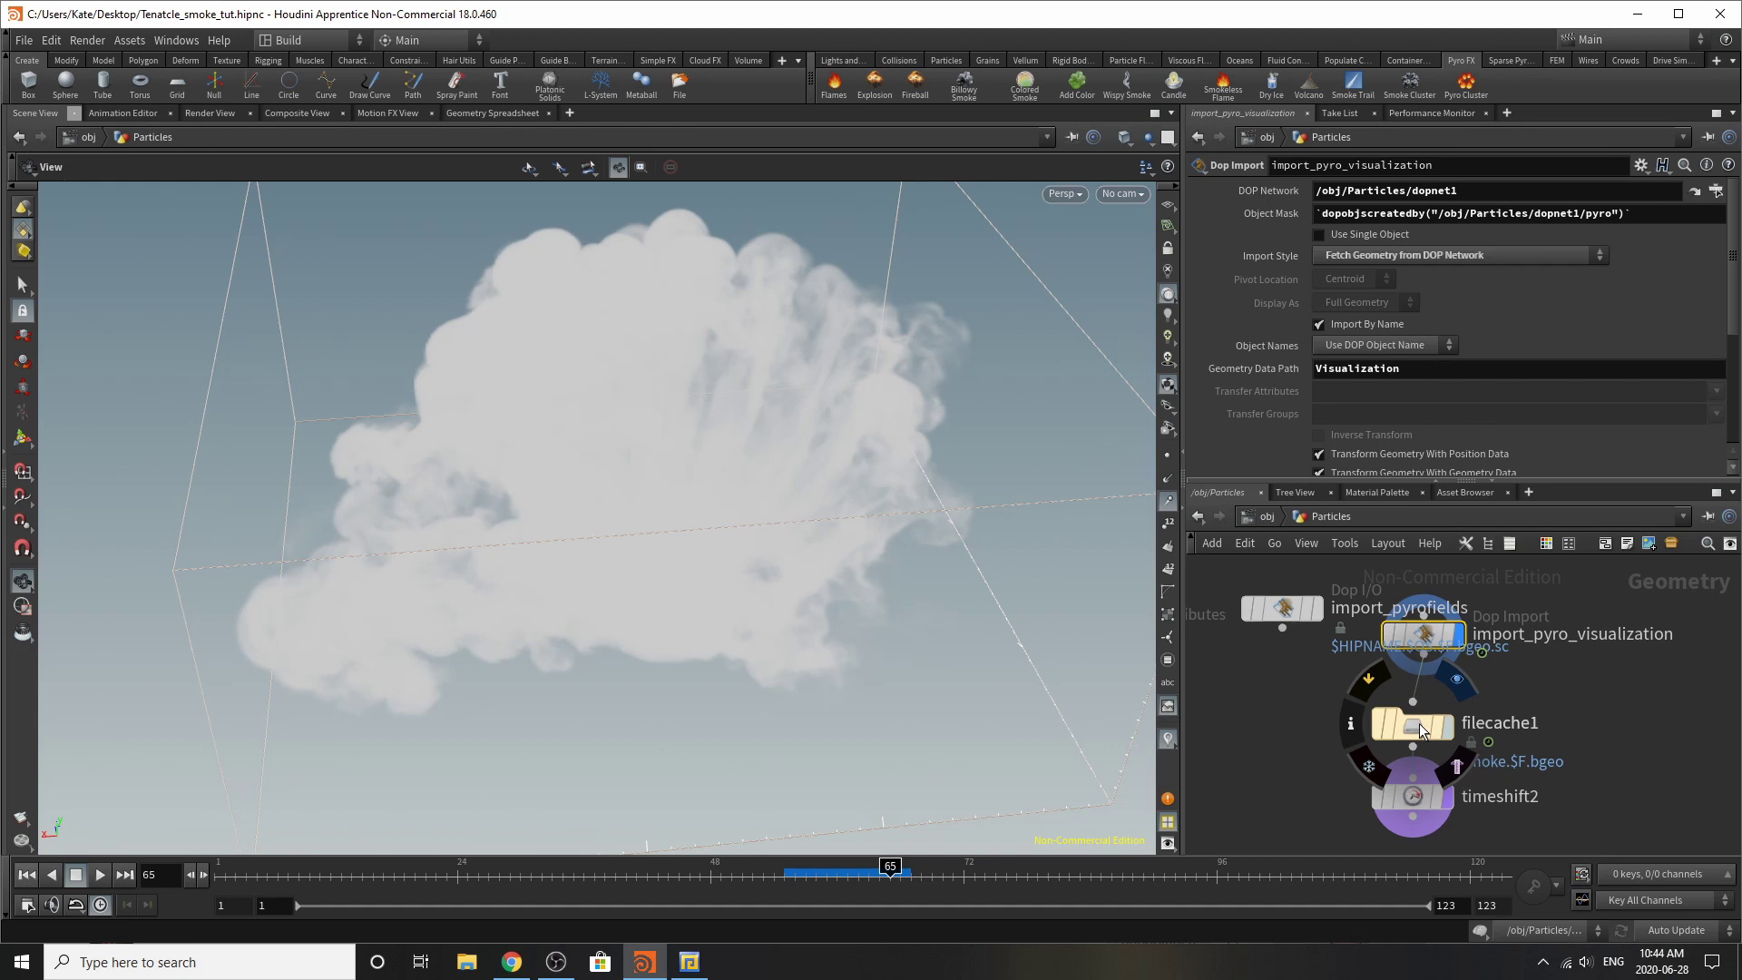
{"action": "left_click_drag", "start_coordinate": [1422, 730], "coordinate": [1415, 724]}
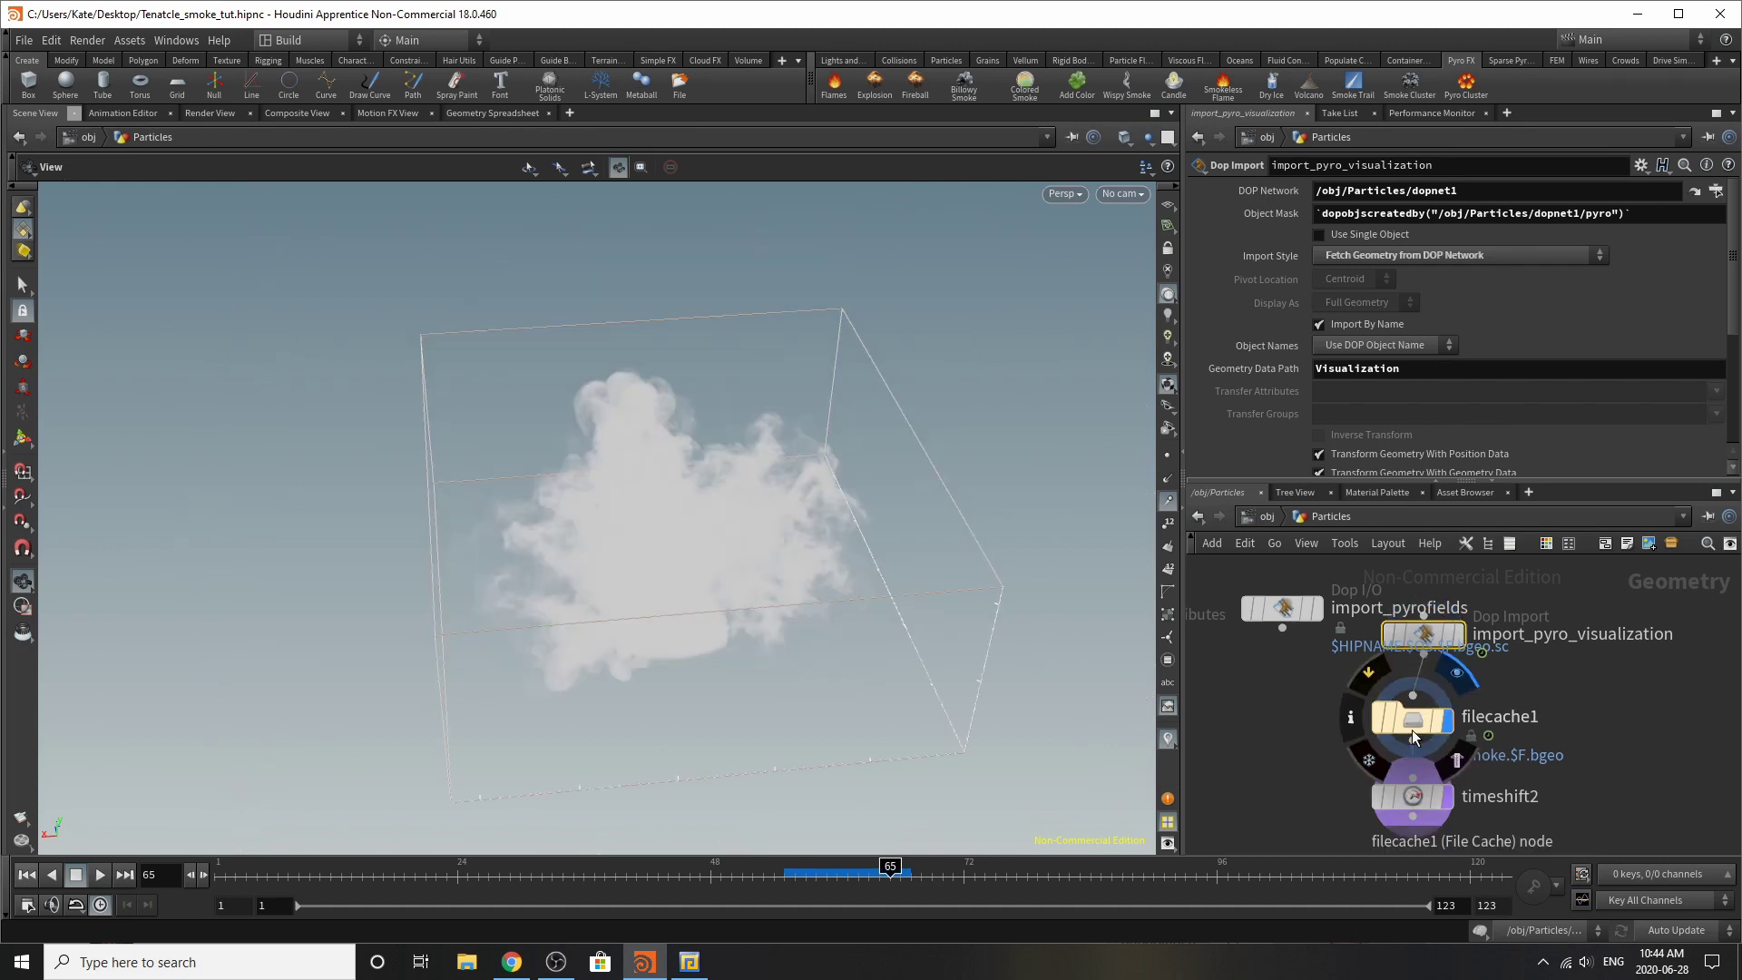
{"action": "left_click_drag", "start_coordinate": [1412, 732], "coordinate": [1412, 725]}
{"action": "left_click", "coordinate": [1409, 716]}
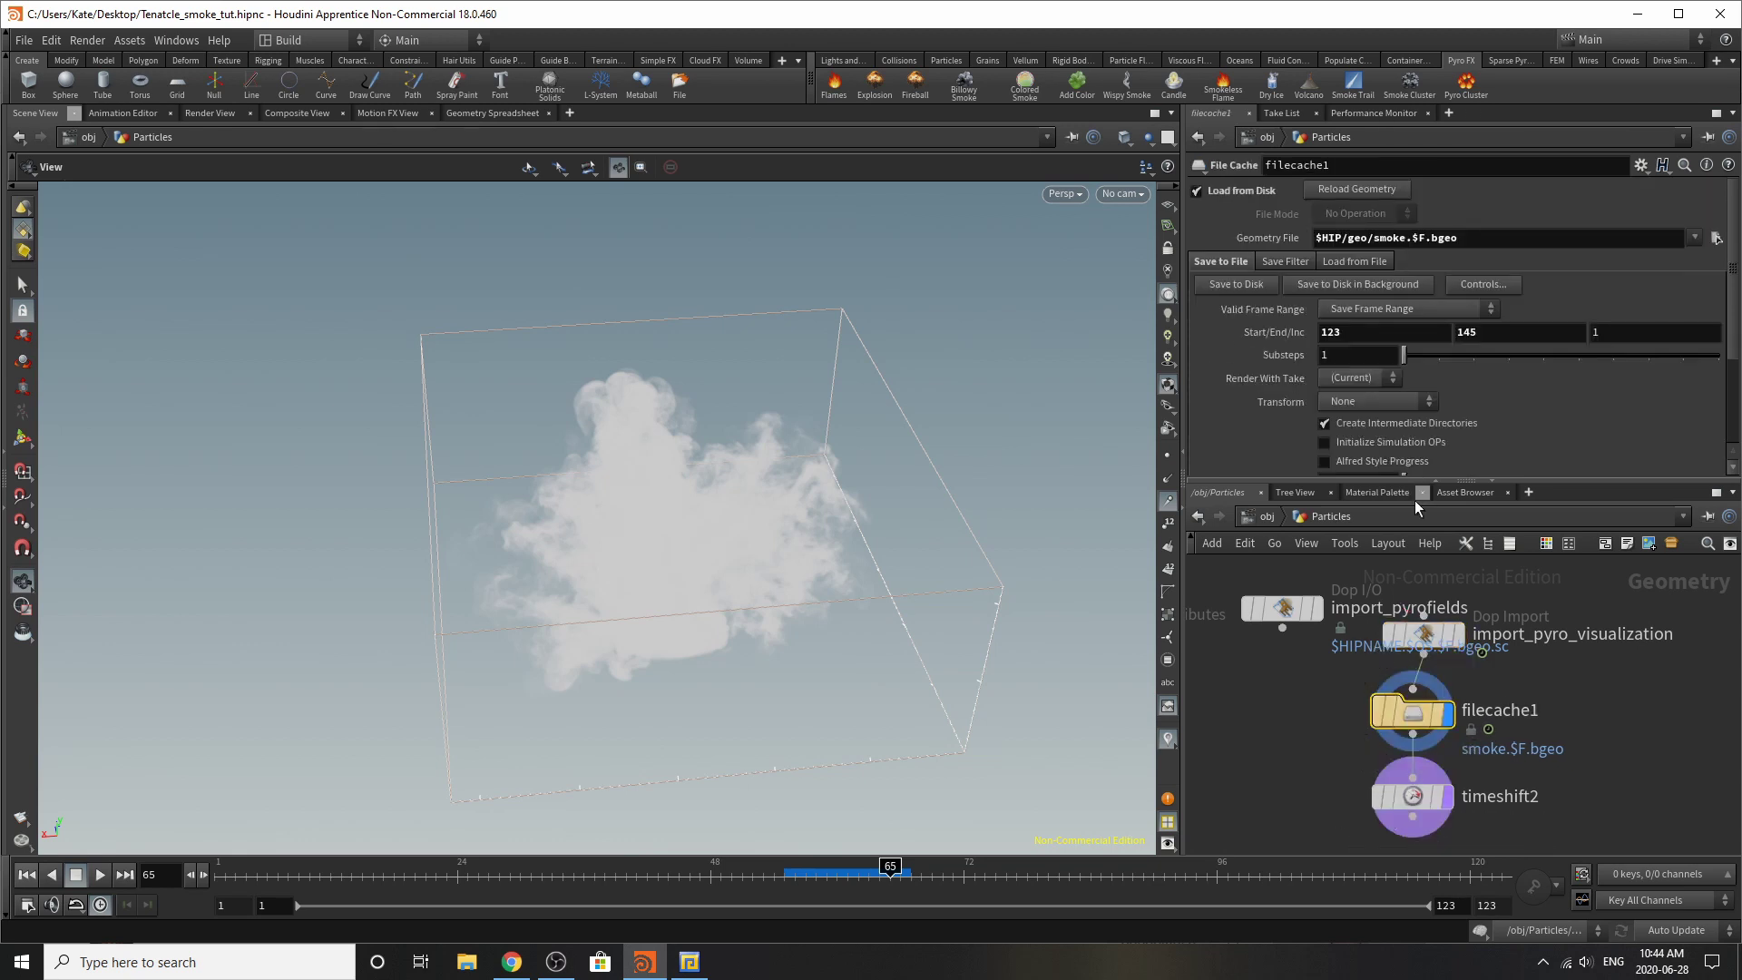
Step: Set the save frame range of filecache1 to start at 1 and end at 123
{"action": "double_click", "coordinate": [1424, 332]}
{"action": "type", "text": "1"}
{"action": "key", "text": "Tab"}
{"action": "type", "text": "123"}
{"action": "key", "text": "Return"}
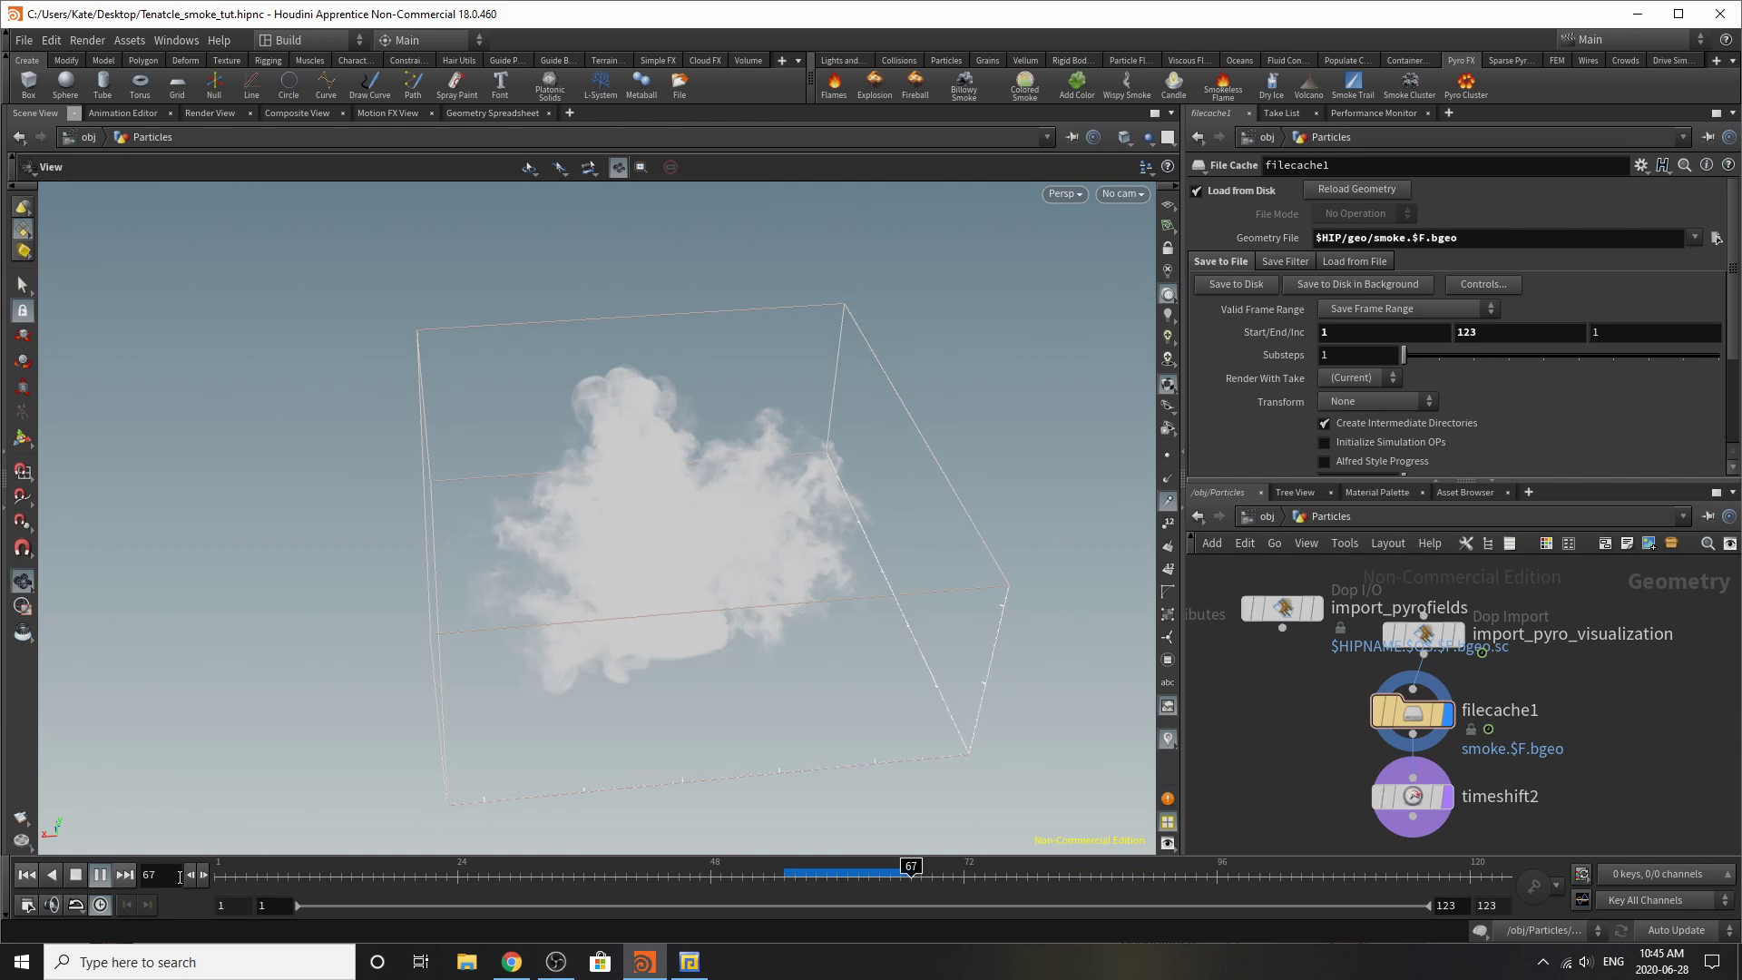
Step: Go to frame 123 and examine the cached smoke up close from another angle
{"action": "key", "text": "Down"}
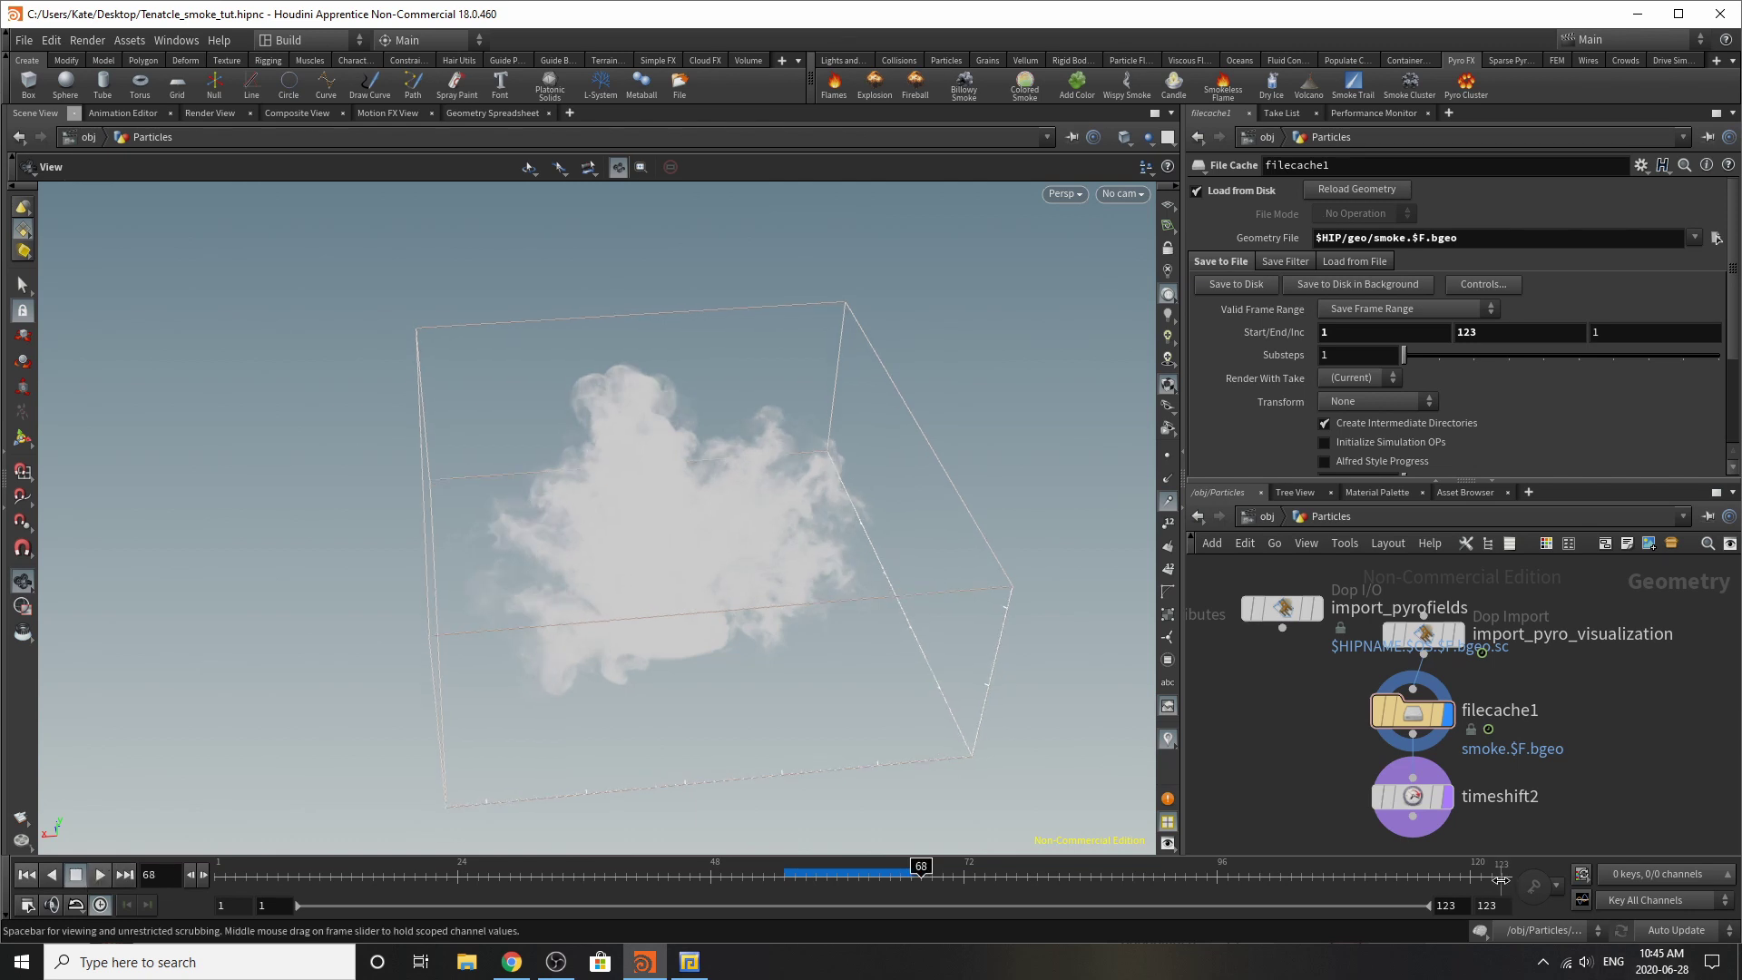
{"action": "left_click", "coordinate": [1501, 878]}
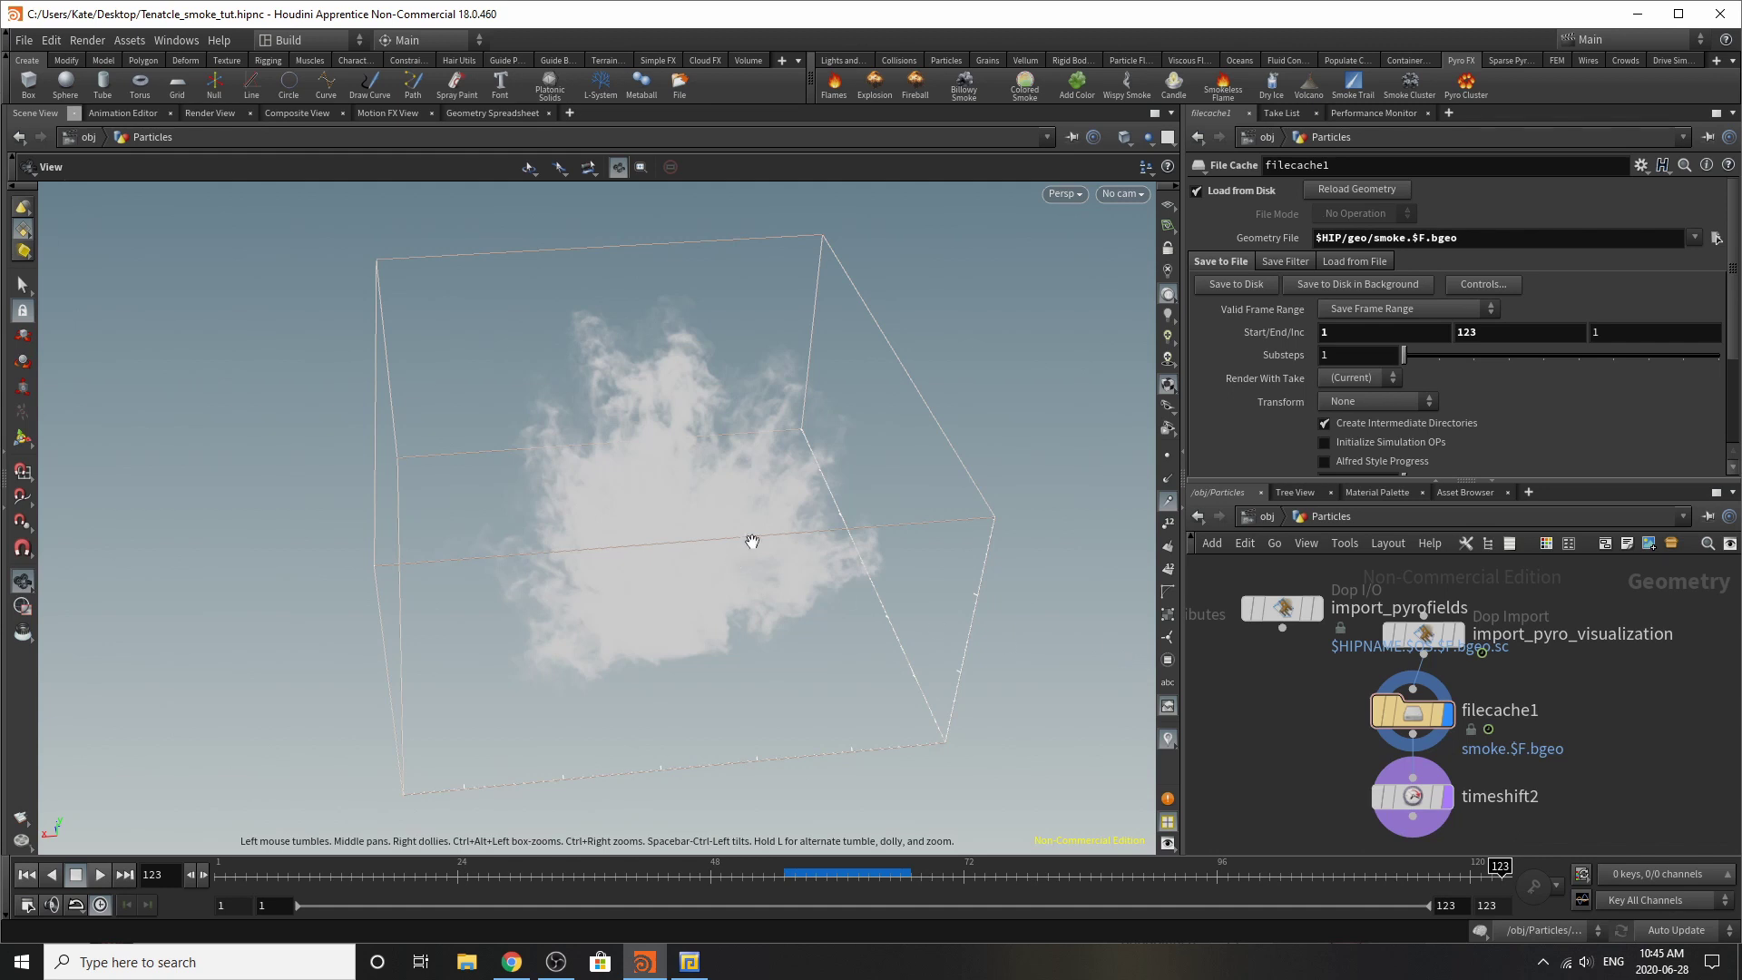
{"action": "scroll", "coordinate": [886, 529], "scroll_direction": "up", "scroll_amount": 3}
{"action": "scroll", "coordinate": [706, 650], "scroll_direction": "up", "scroll_amount": 3}
{"action": "left_click_drag", "start_coordinate": [706, 650], "coordinate": [642, 435]}
Step: Try the Grey background color scheme for the viewport in its display options, and settle on Dark
{"action": "key", "text": "d"}
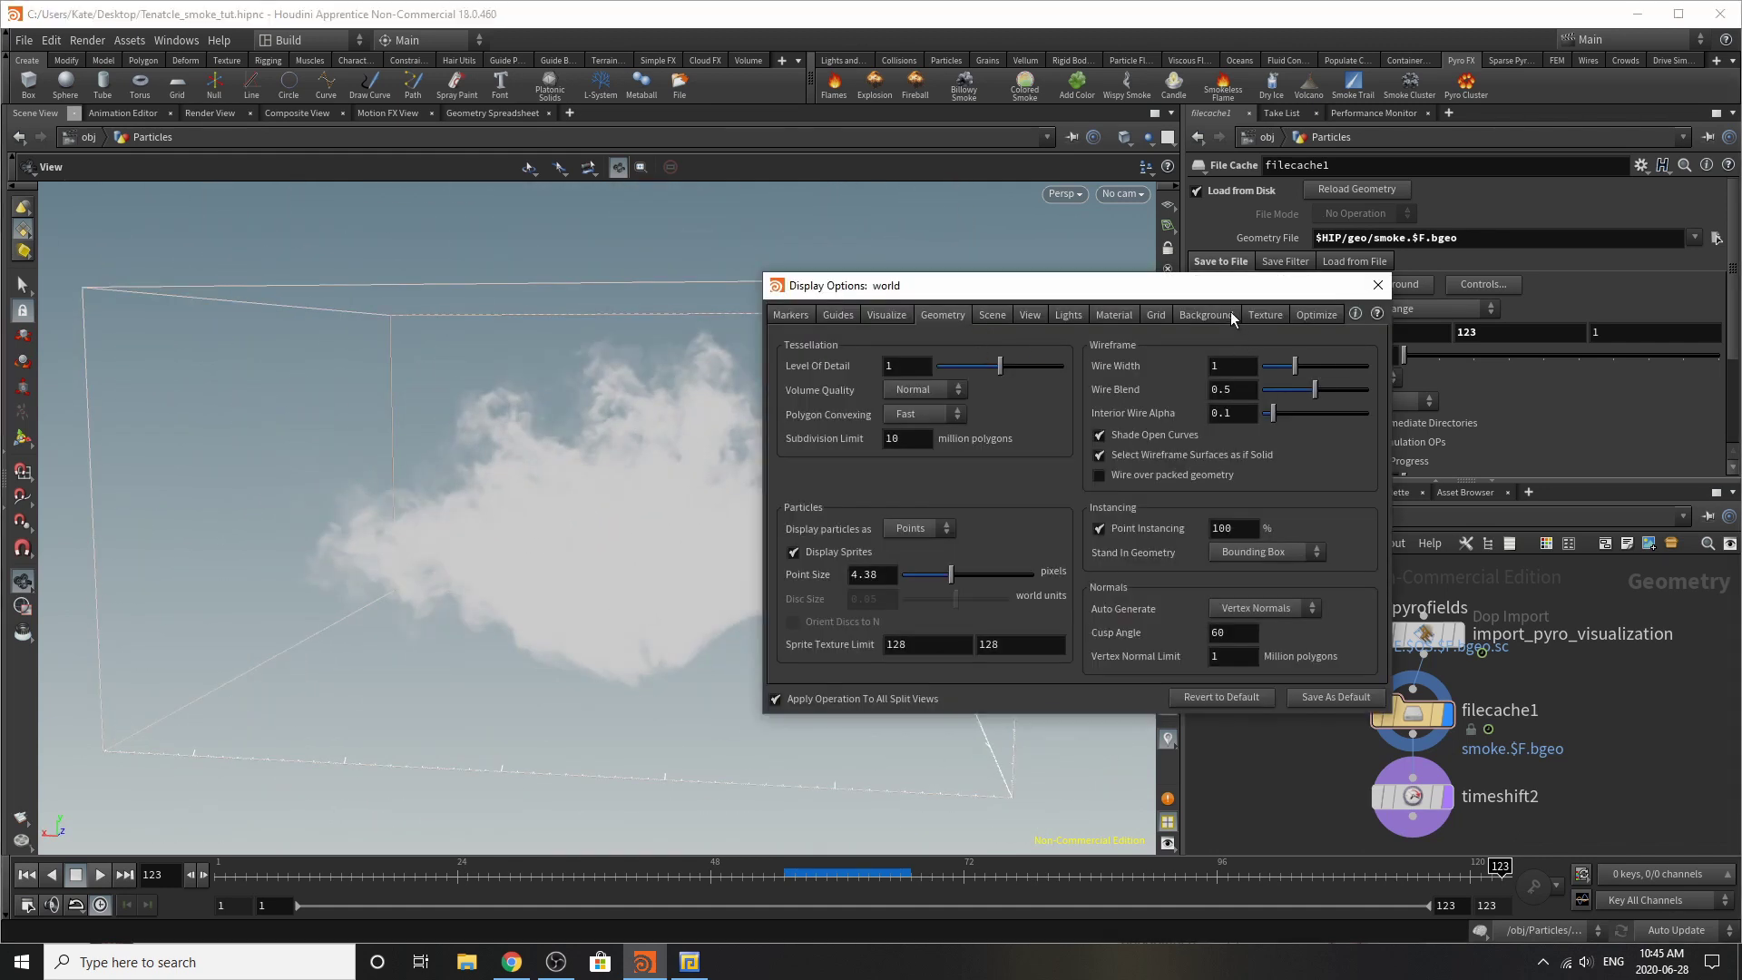
{"action": "left_click", "coordinate": [1211, 315]}
{"action": "left_click", "coordinate": [900, 345]}
{"action": "left_click", "coordinate": [897, 370]}
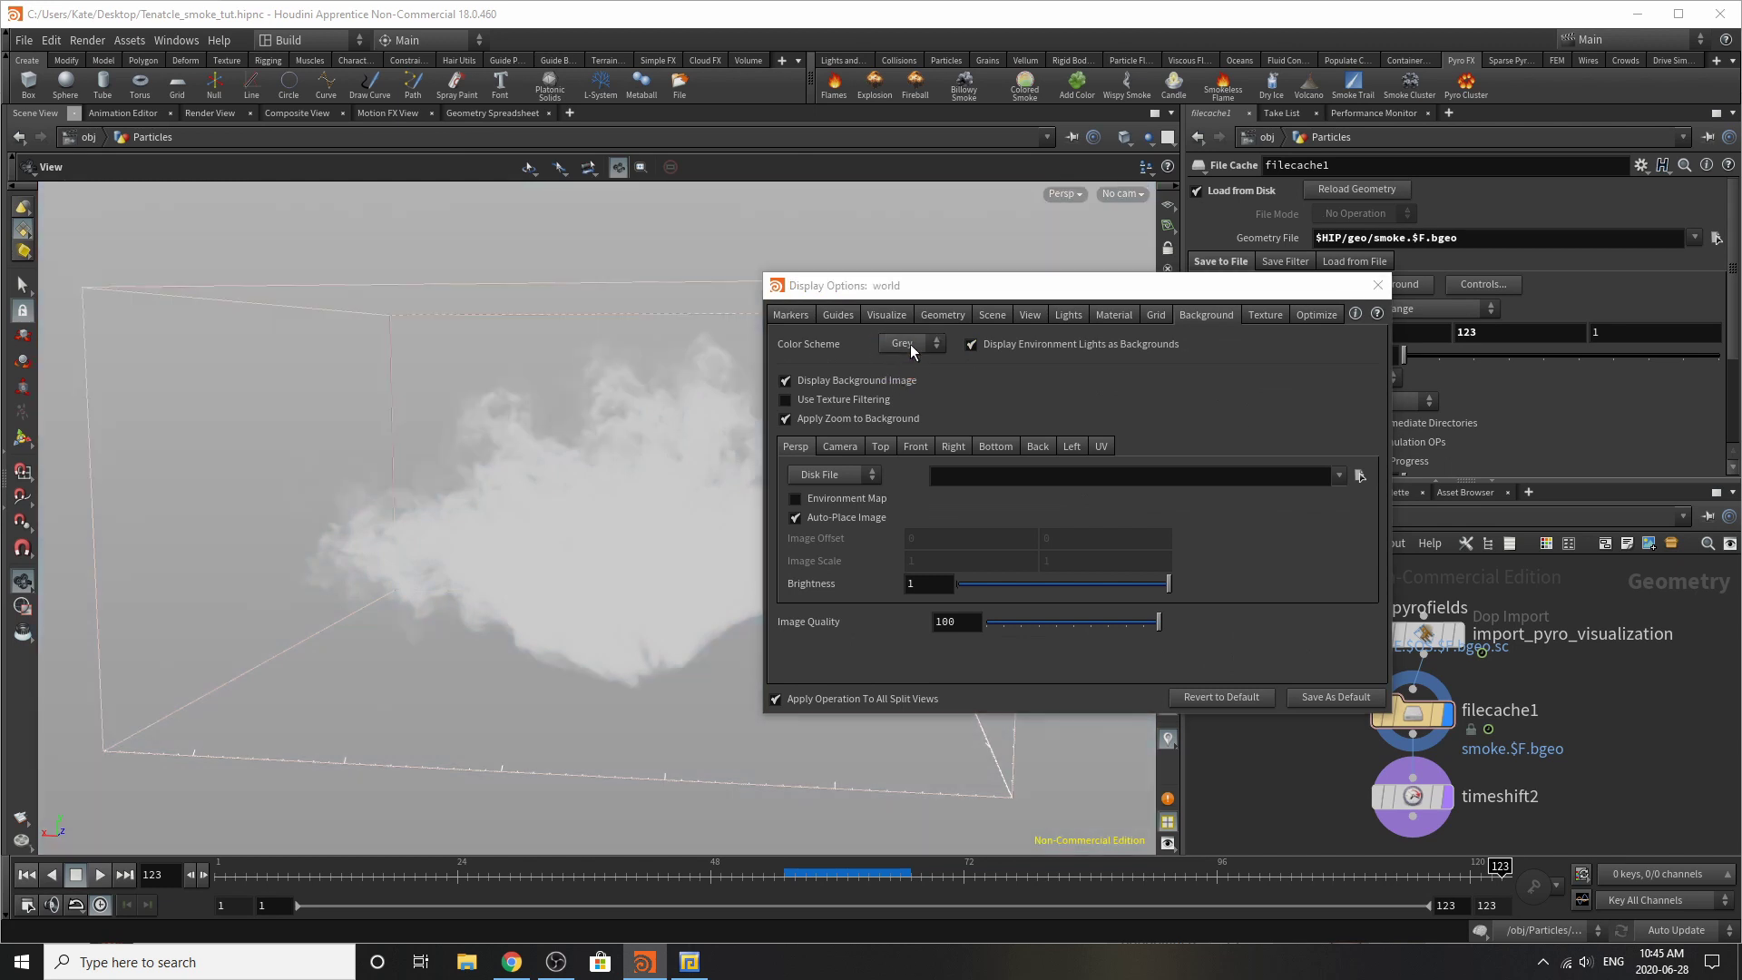
{"action": "left_click", "coordinate": [911, 345]}
{"action": "left_click", "coordinate": [897, 352]}
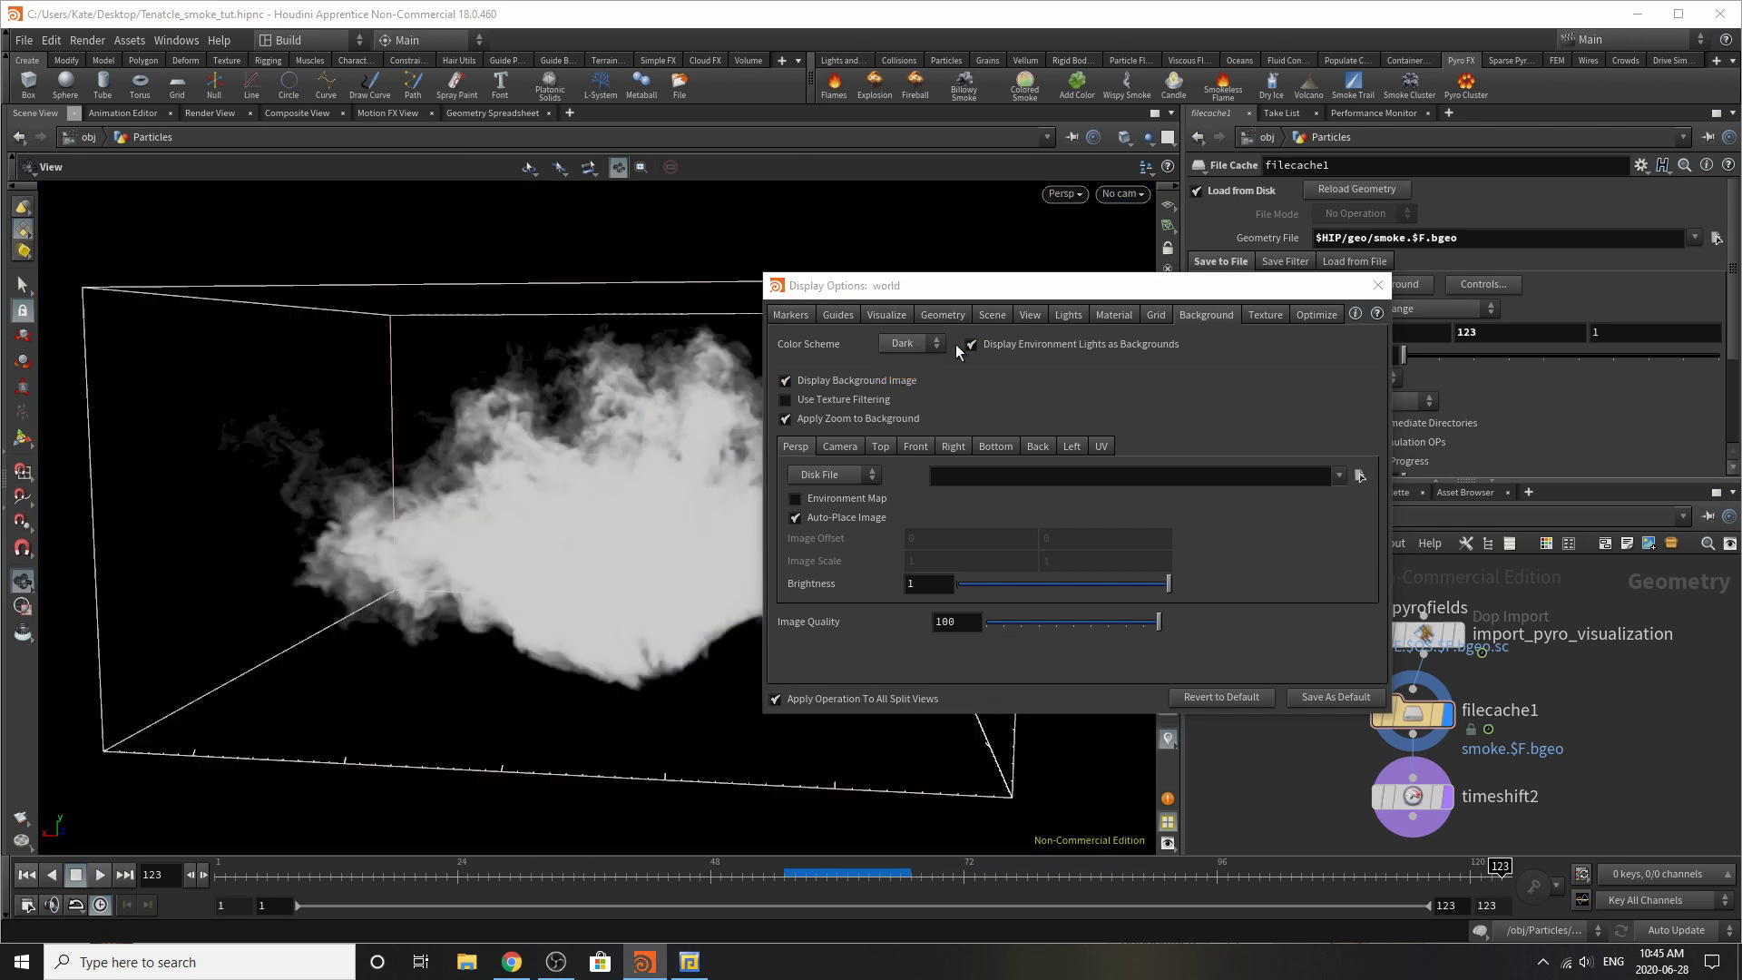
Step: Close the viewport display options and examine the cached smoke up close from a higher angle
{"action": "left_click", "coordinate": [1377, 285]}
{"action": "left_click_drag", "start_coordinate": [667, 427], "coordinate": [683, 526]}
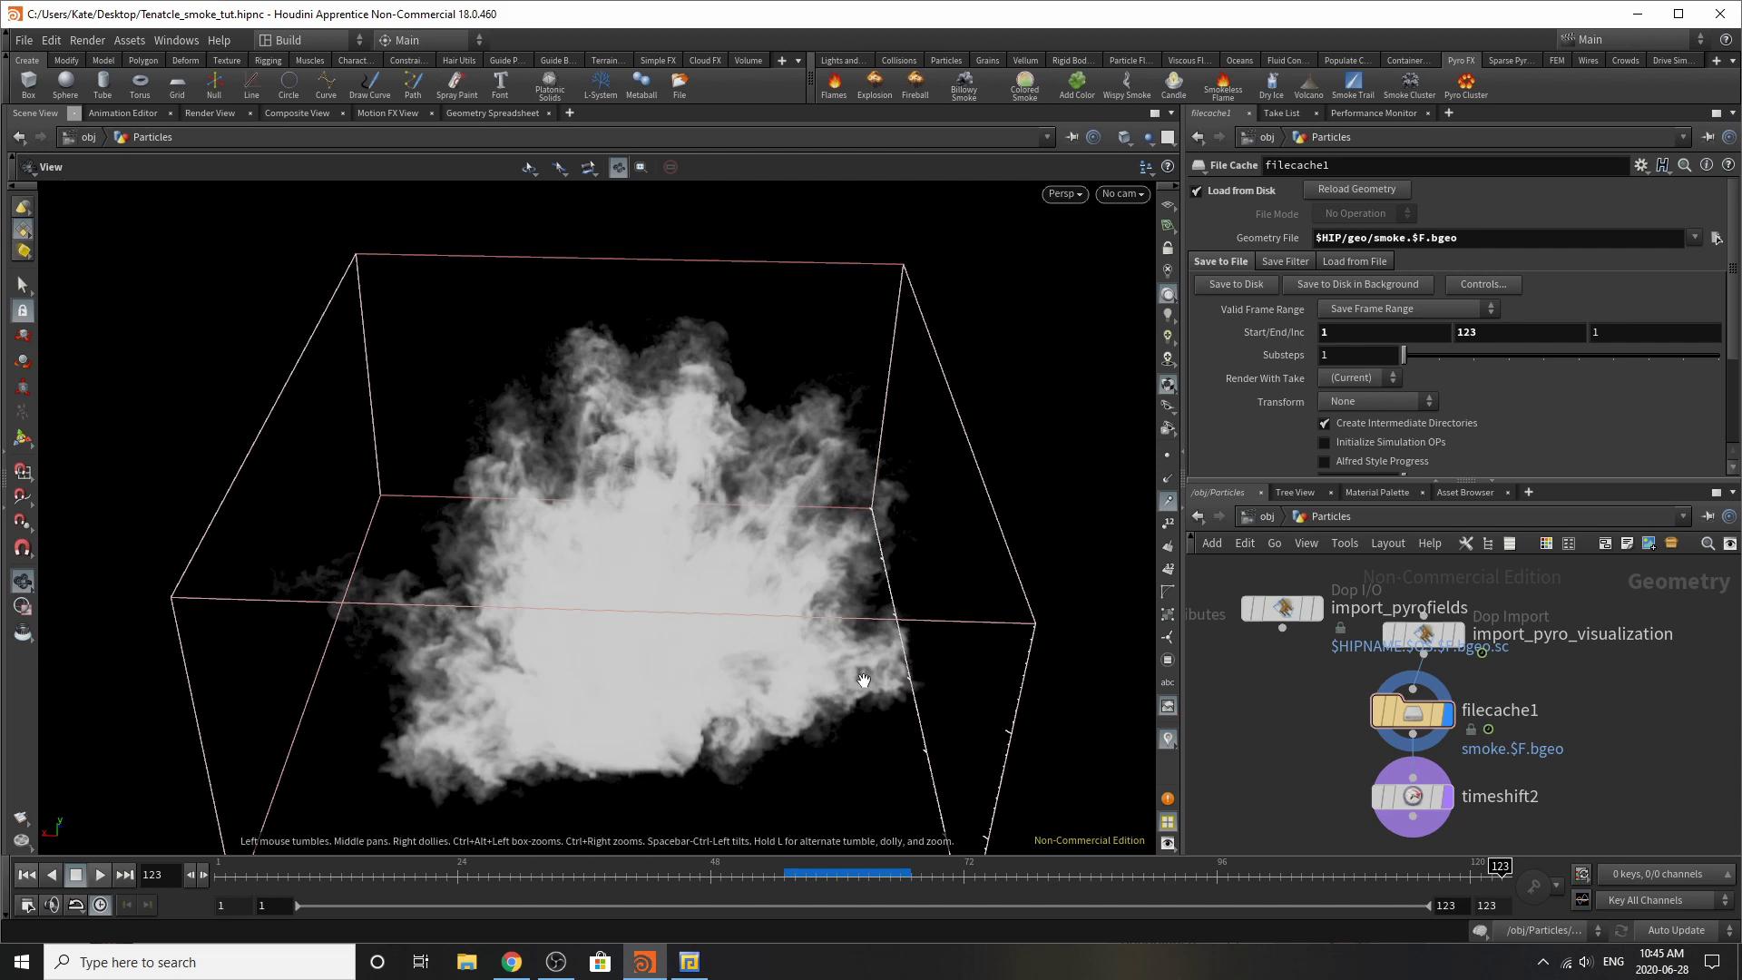
{"action": "scroll", "coordinate": [934, 625], "scroll_direction": "up", "scroll_amount": 3}
{"action": "left_click_drag", "start_coordinate": [853, 688], "coordinate": [807, 730]}
Step: Display the timeshift2 node, show its Time Shift parameters, and scrub the timeline back to frame 2
{"action": "left_click", "coordinate": [1447, 798]}
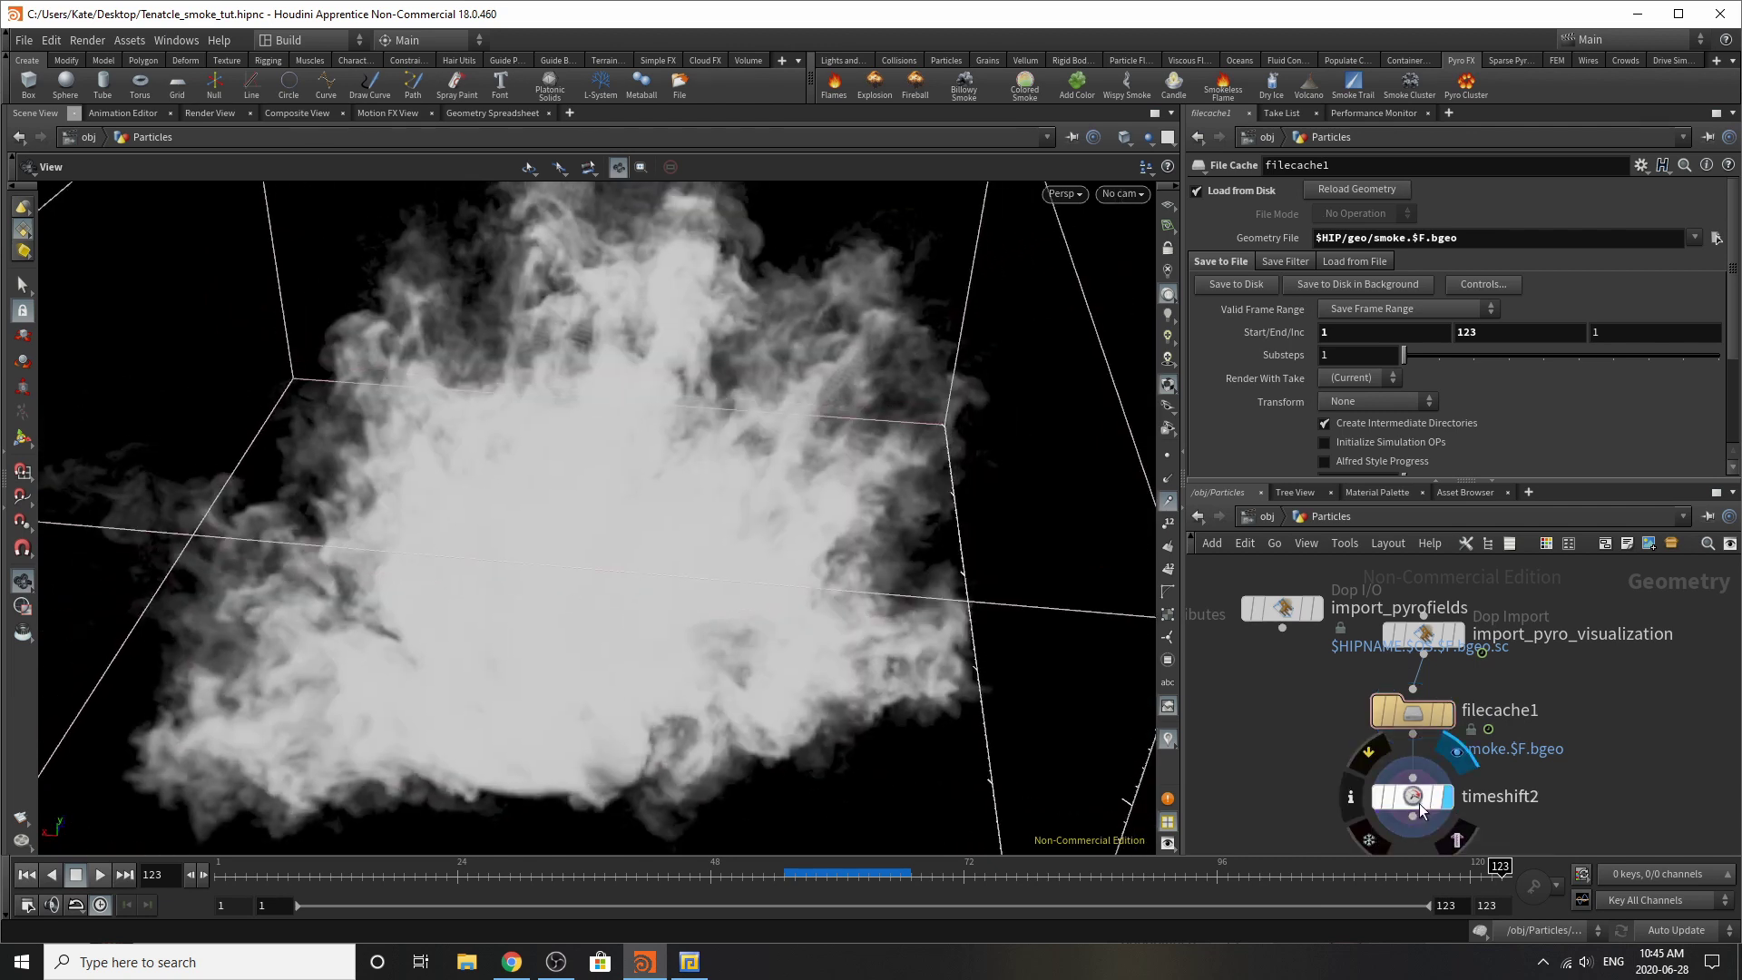
{"action": "left_click", "coordinate": [1418, 802]}
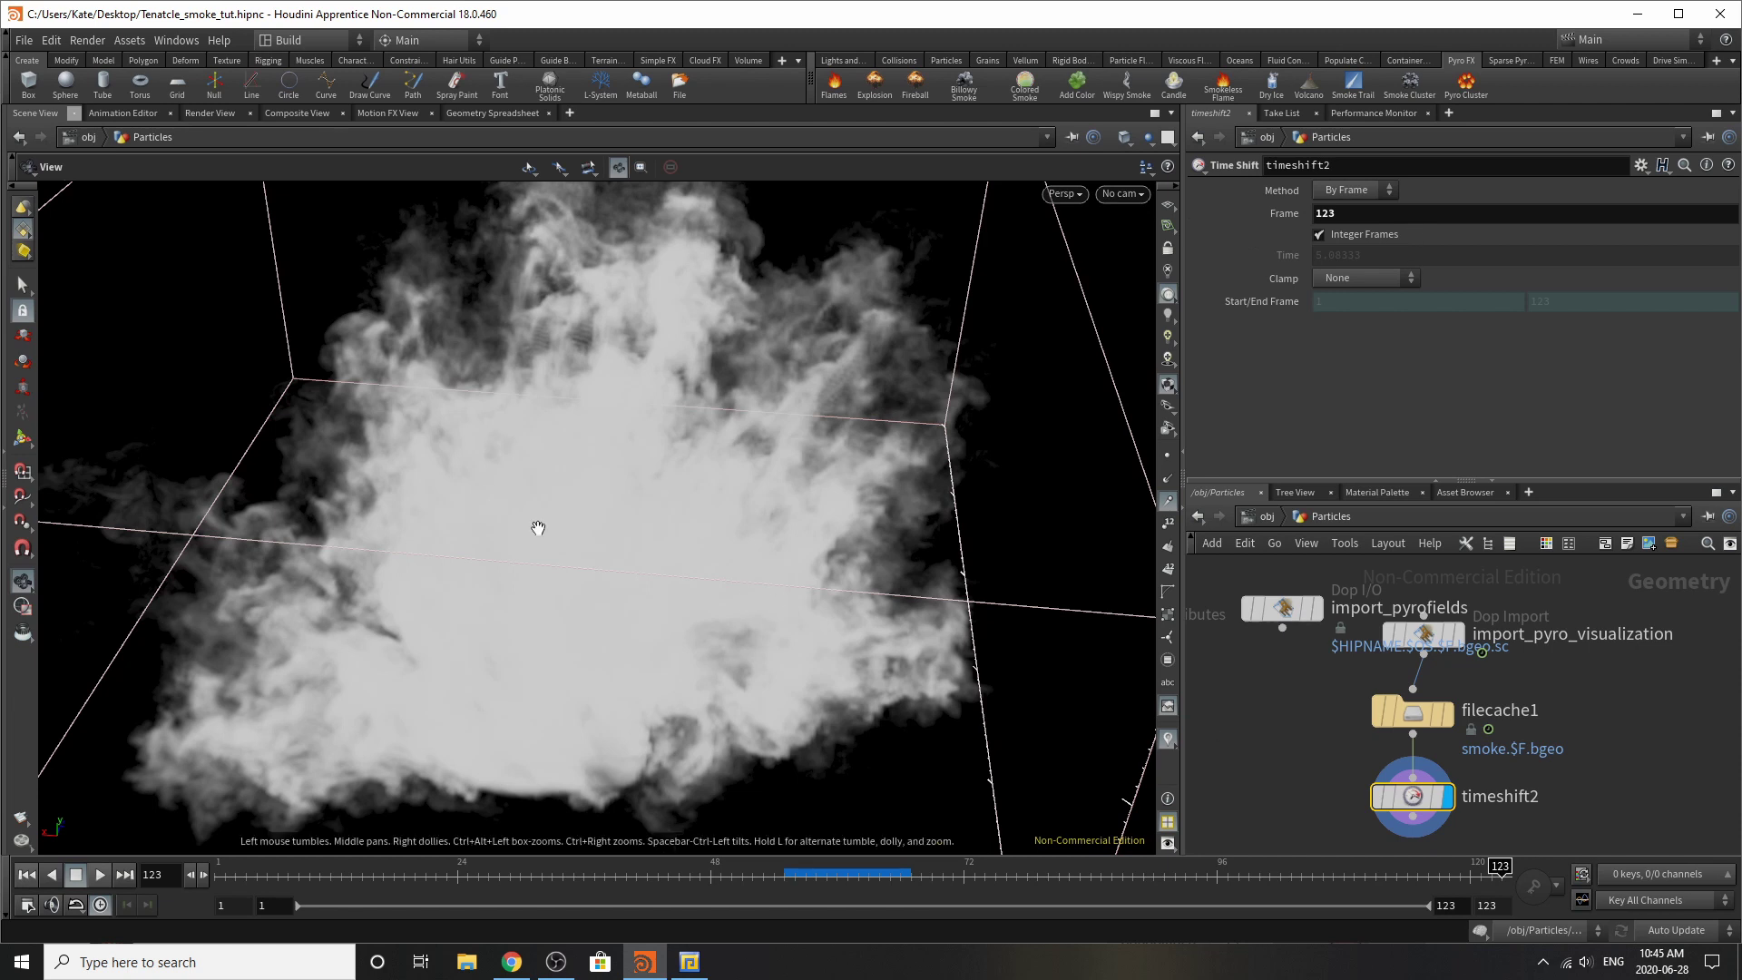
{"action": "left_click_drag", "start_coordinate": [593, 874], "coordinate": [225, 874]}
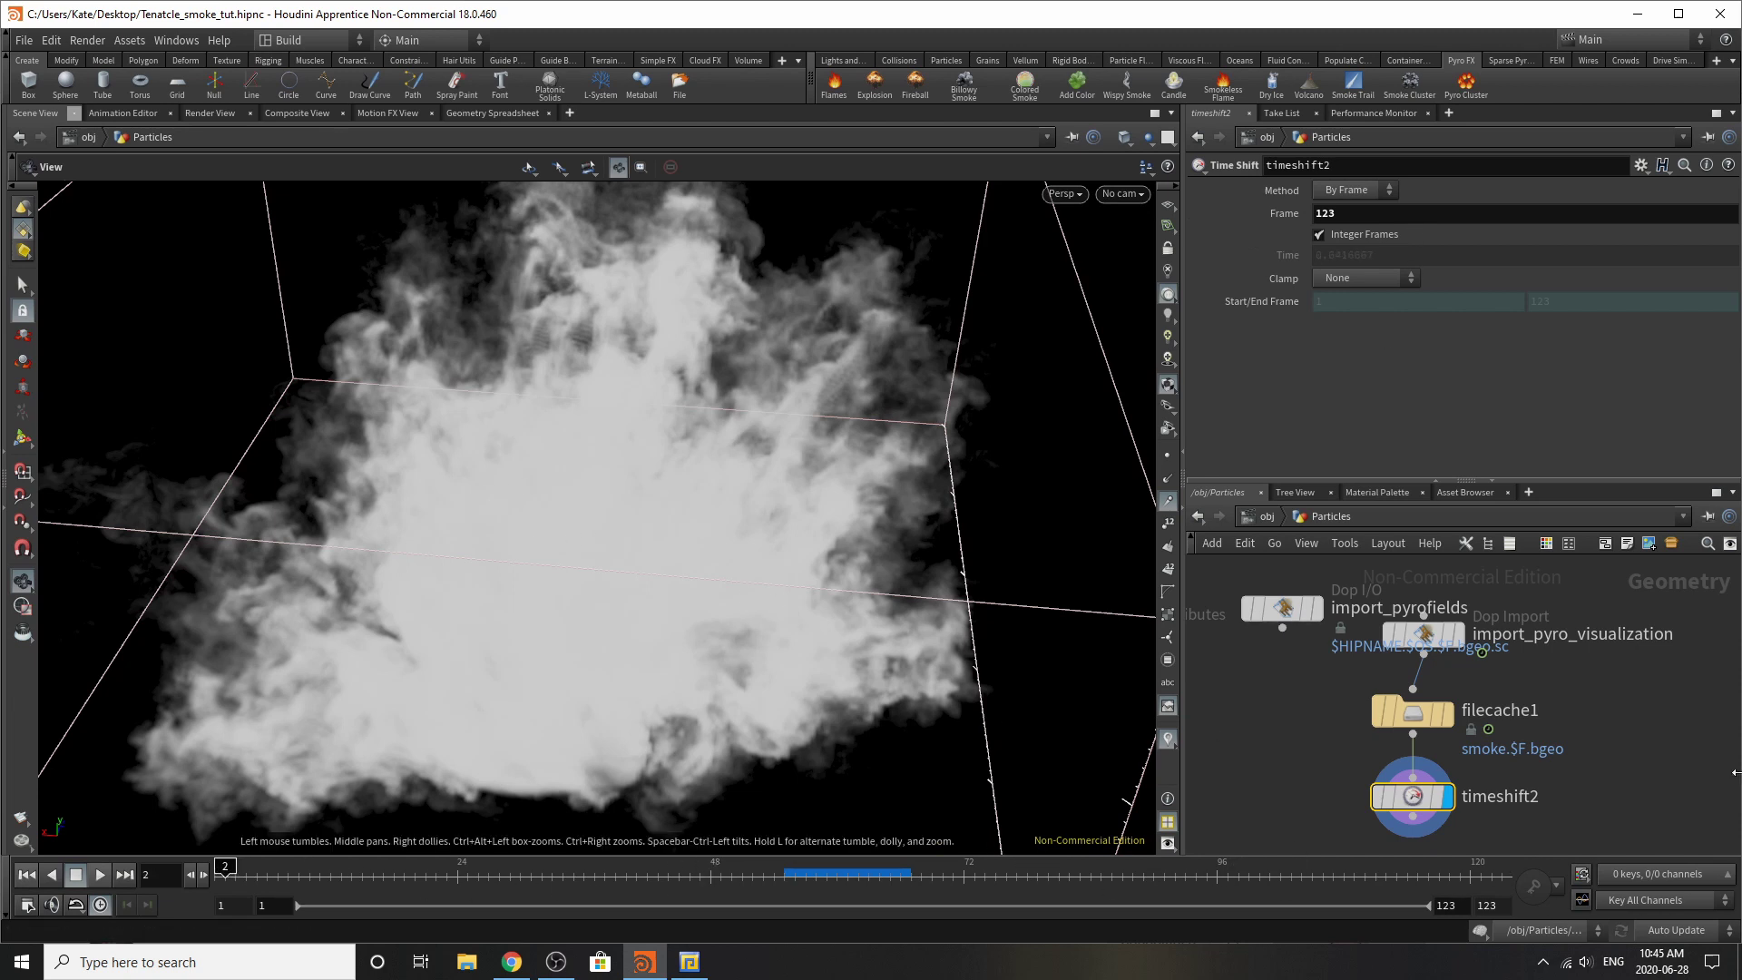
{"action": "right_click", "coordinate": [1430, 801]}
{"action": "mouse_move", "coordinate": [1520, 646]}
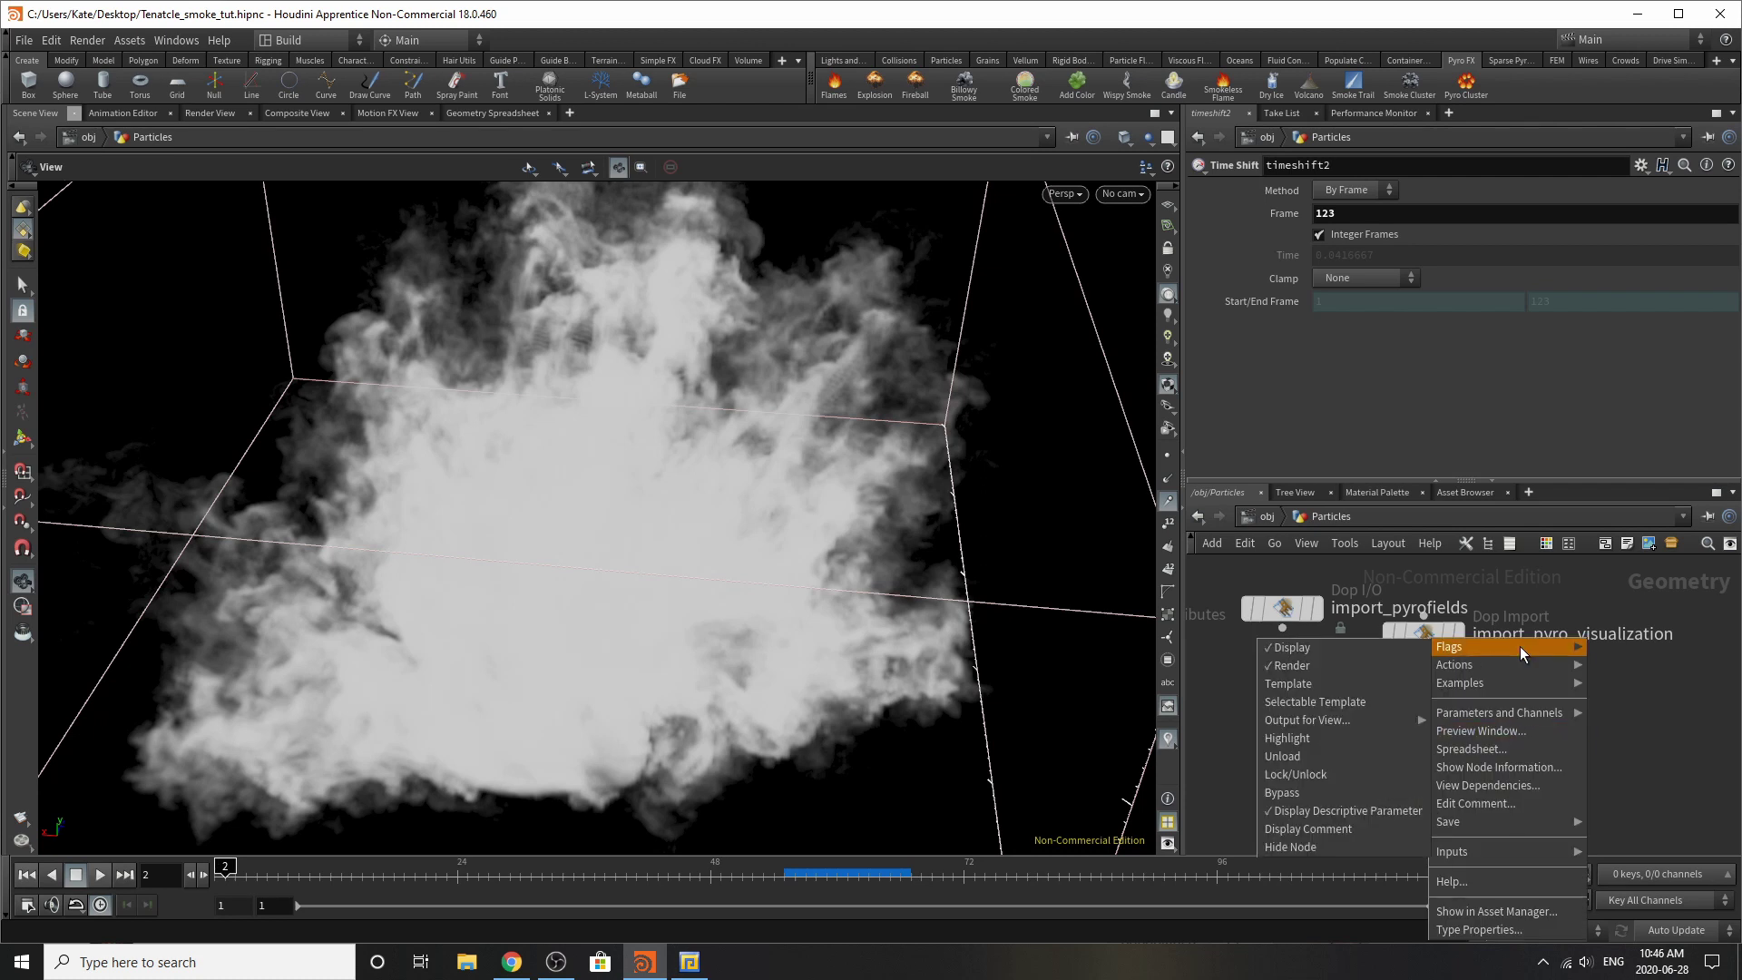
{"action": "key", "text": "Escape"}
Step: Go up to the object level and inspect the Geometry Velocity Blur options in the Particles object's render sampling settings
{"action": "key", "text": "u"}
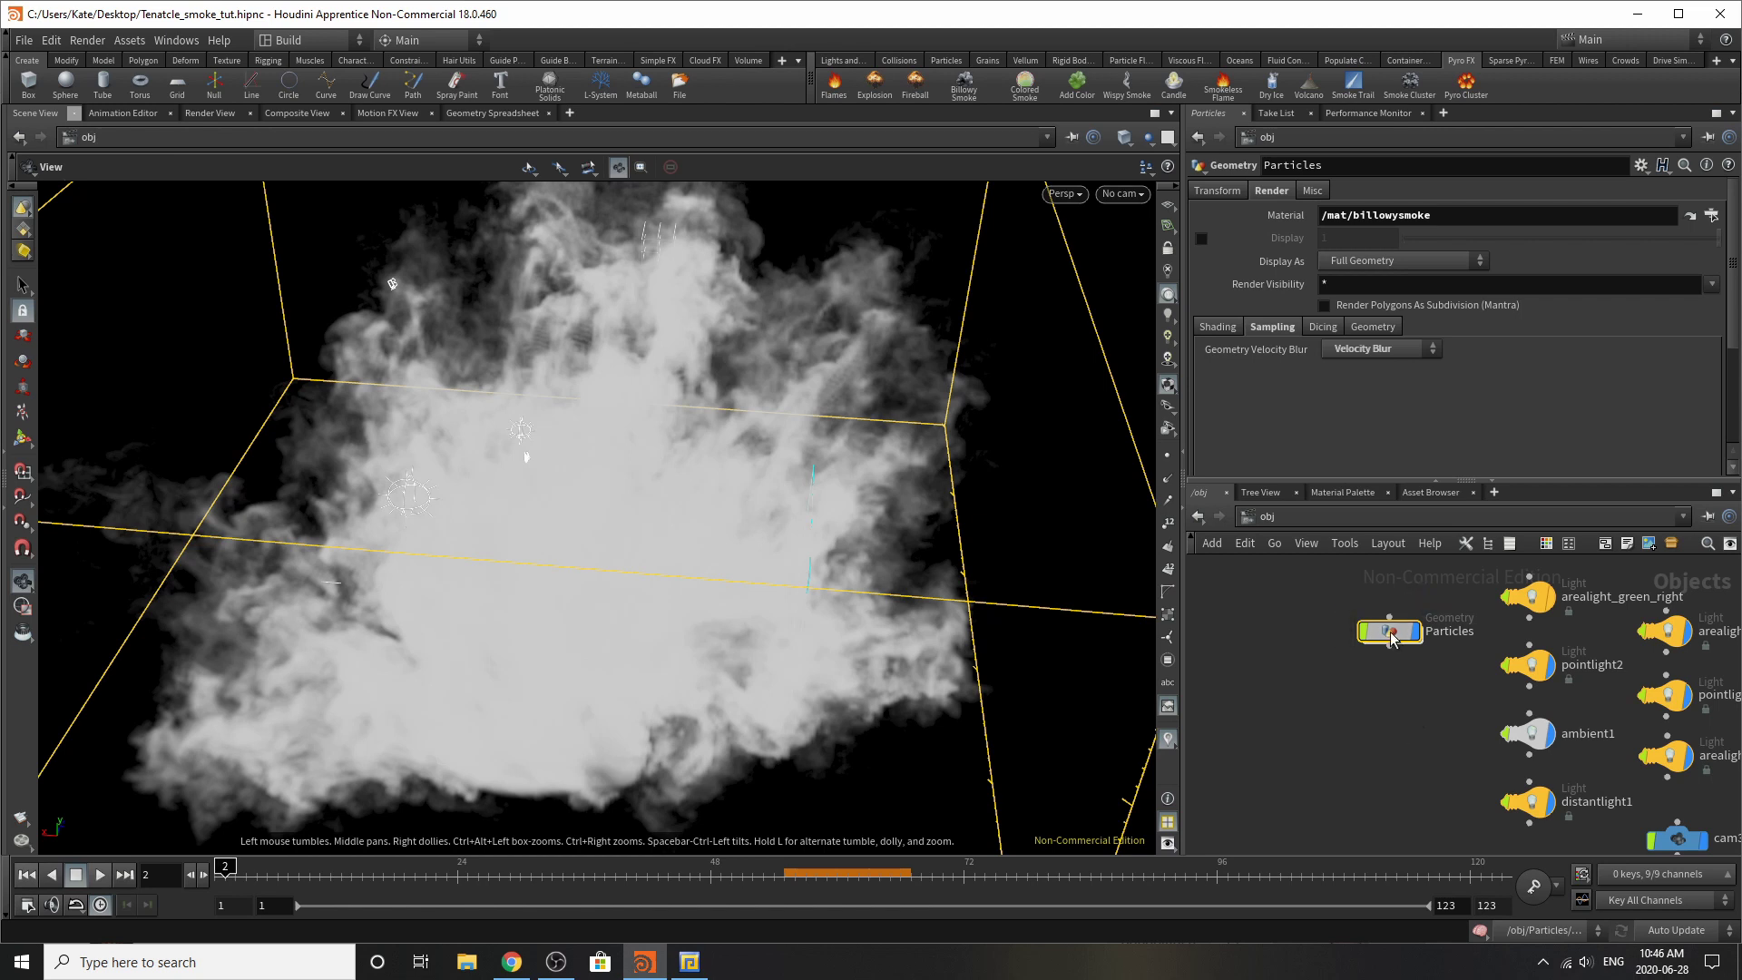
{"action": "left_click_drag", "start_coordinate": [1379, 630], "coordinate": [1333, 659]}
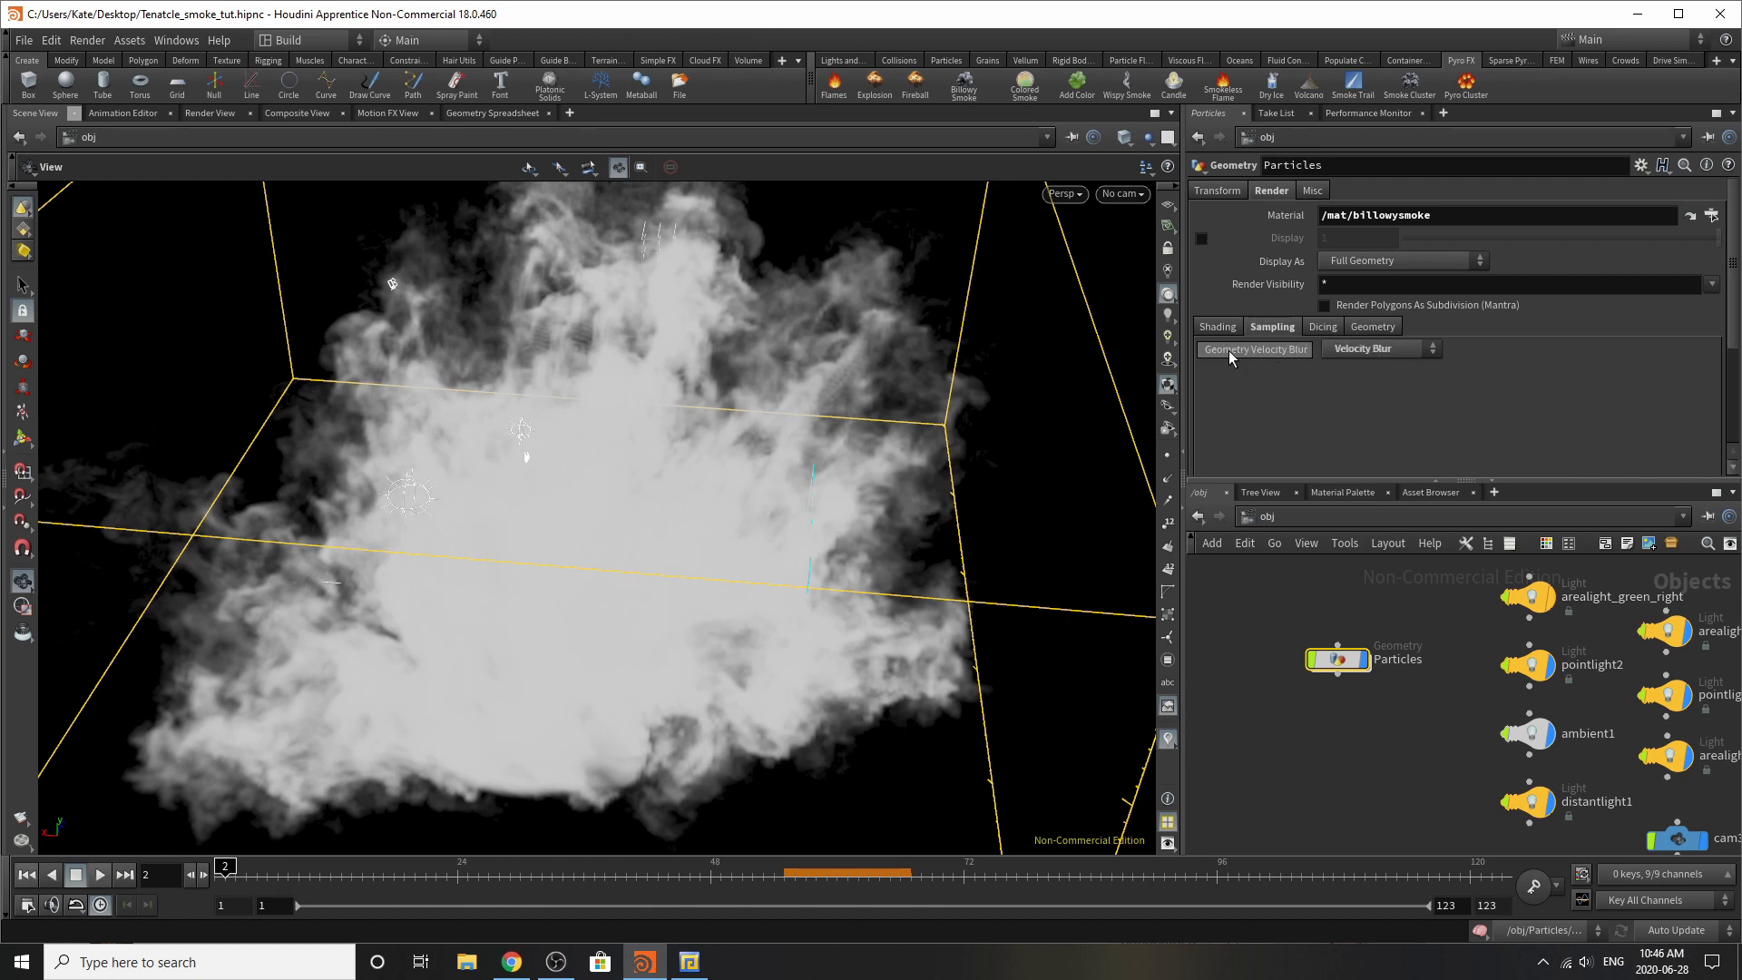
{"action": "left_click", "coordinate": [1366, 351]}
{"action": "left_click", "coordinate": [1365, 352]}
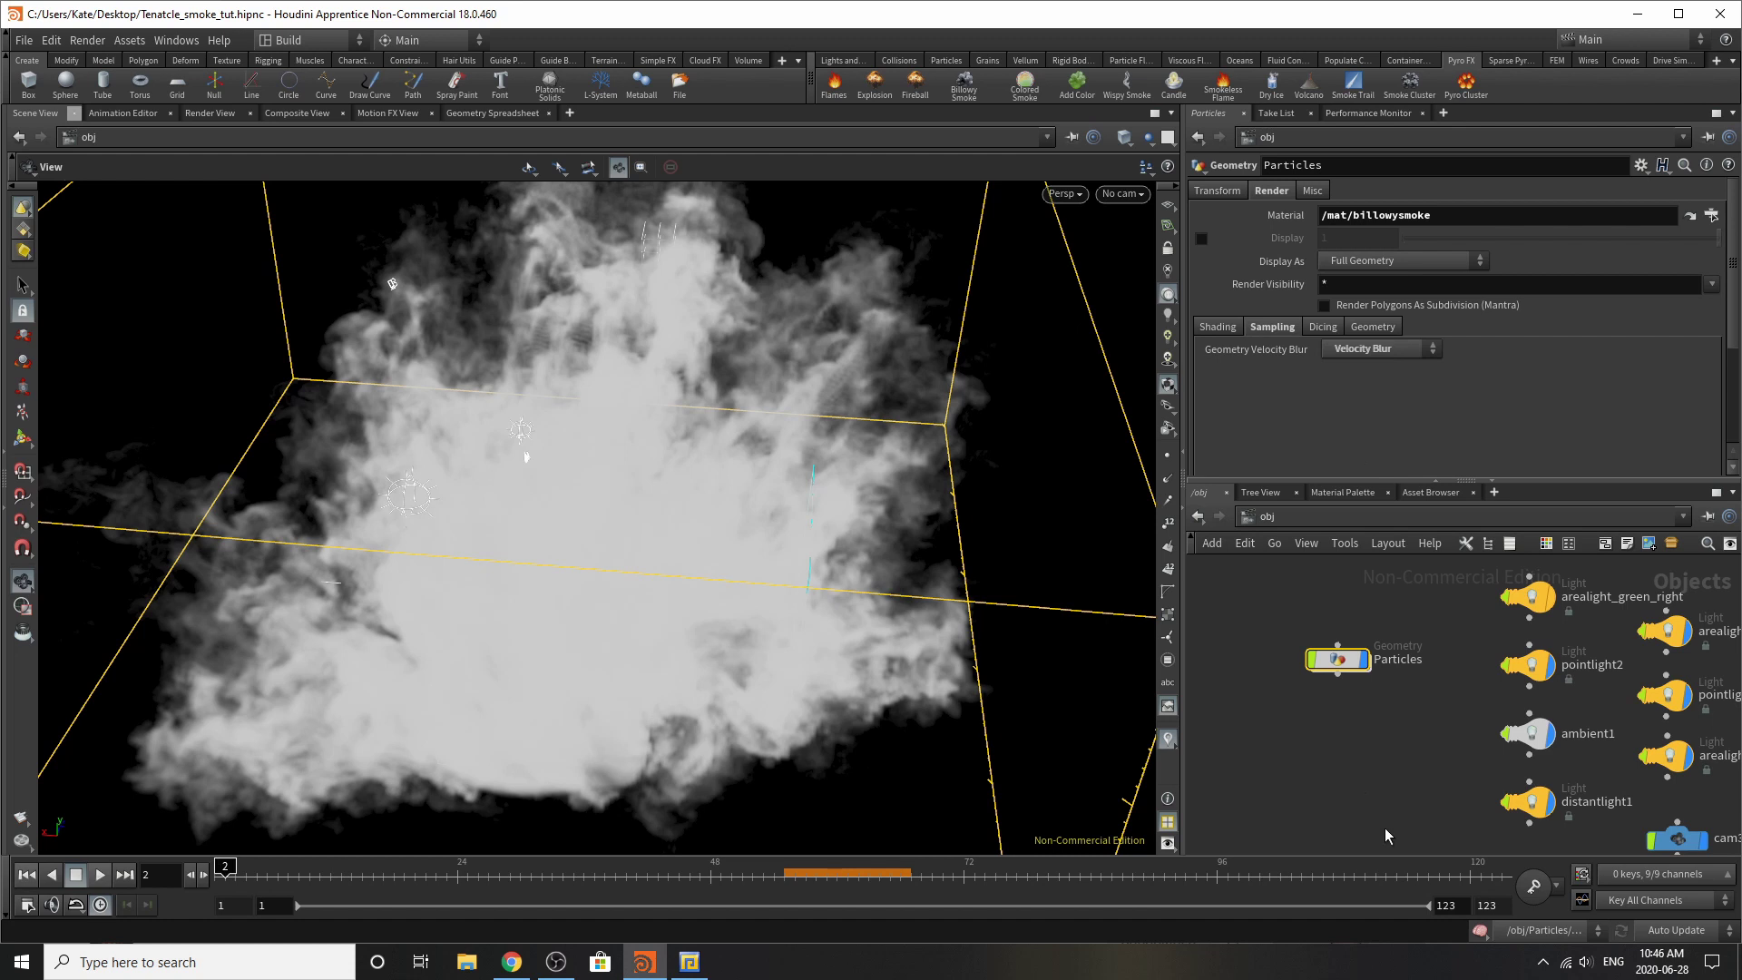
Step: Open the billowysmoke material from the material palette and inspect its temperature settings, smoke color and density settings
{"action": "left_click", "coordinate": [1365, 495]}
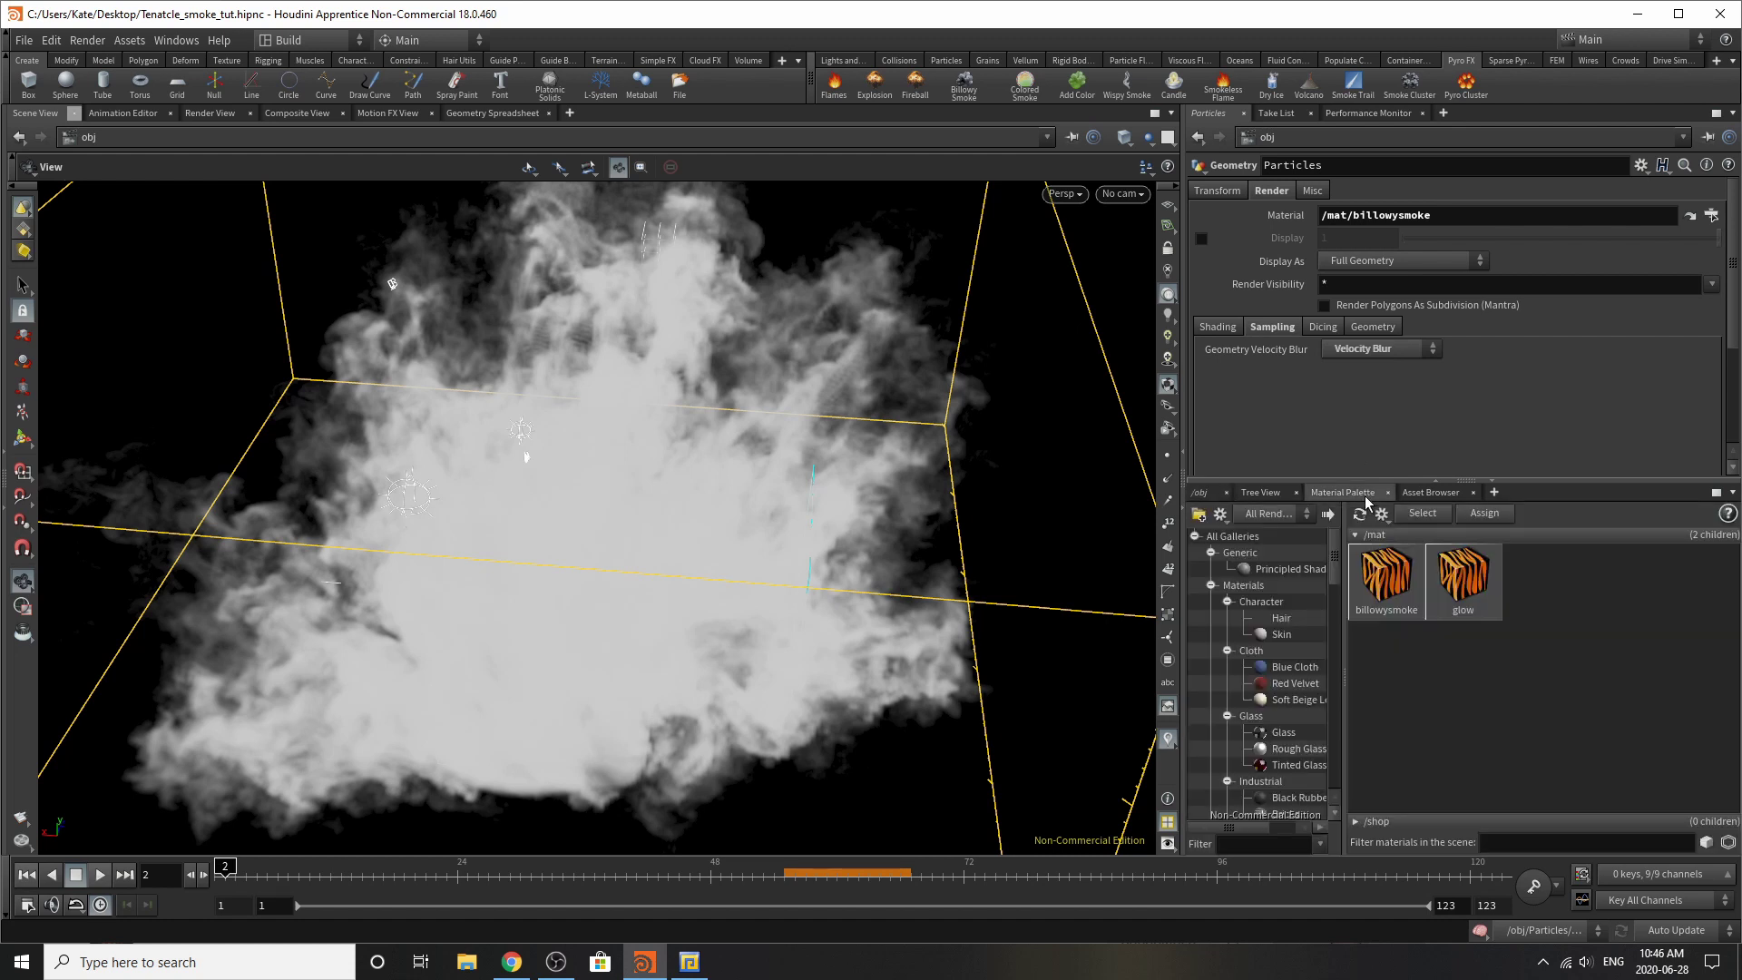
{"action": "left_click", "coordinate": [1403, 608]}
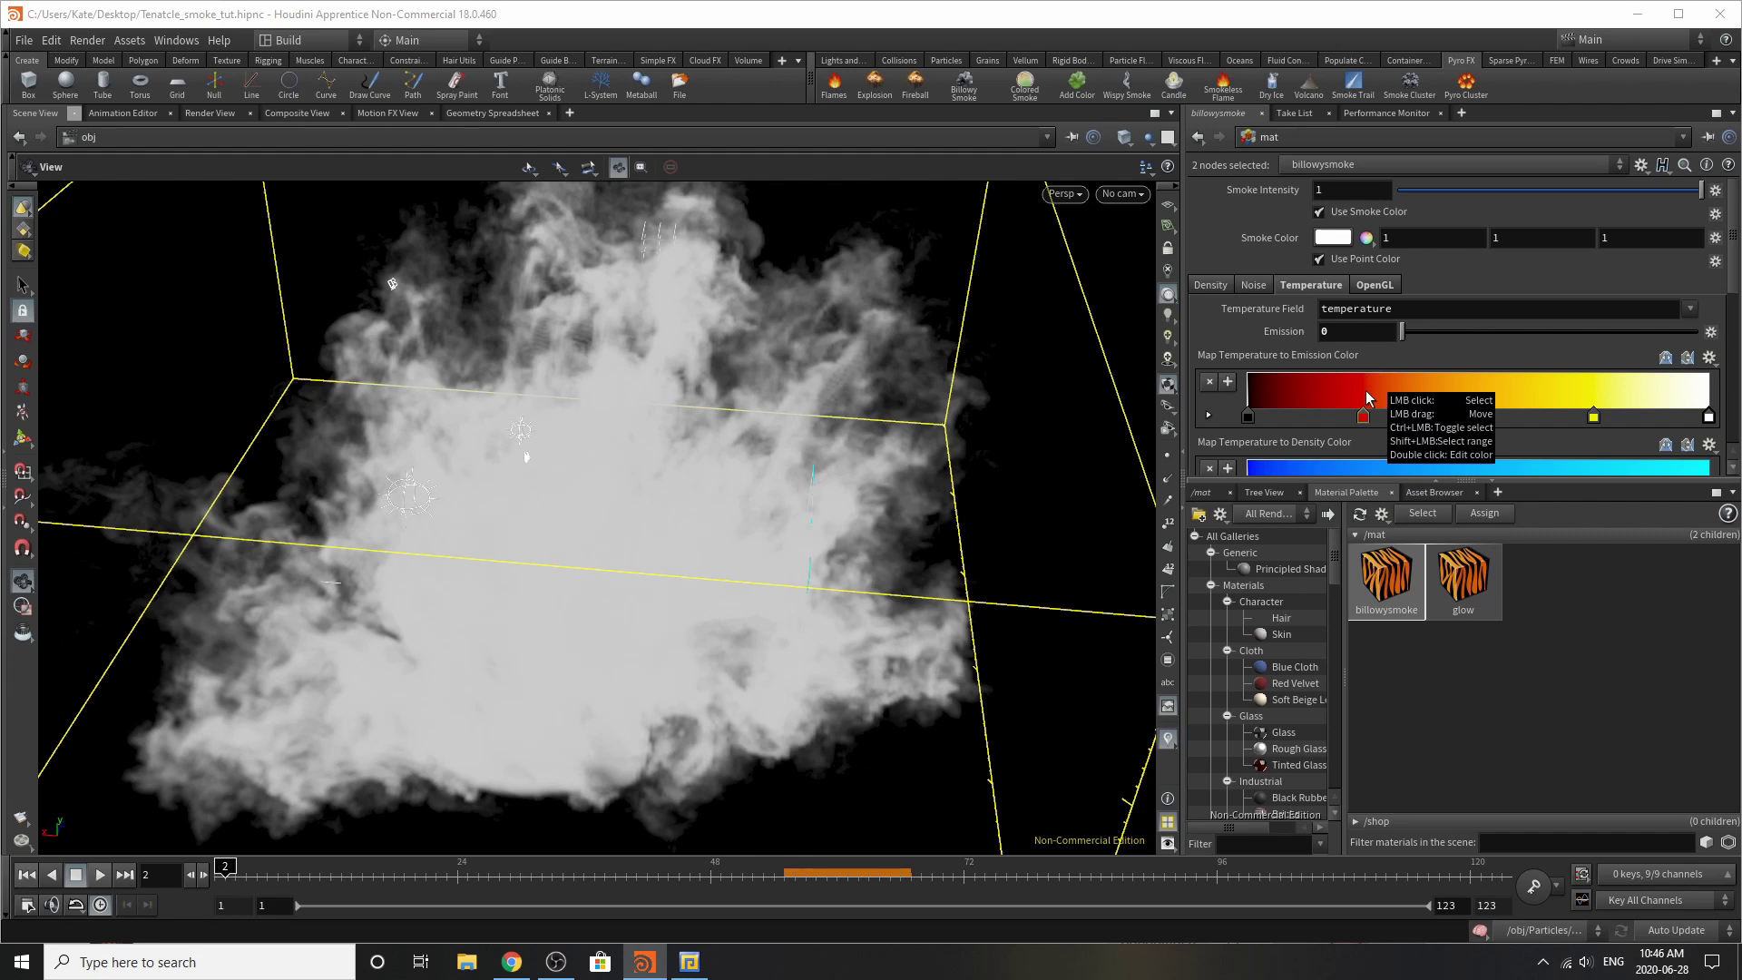
{"action": "left_click", "coordinate": [1478, 410]}
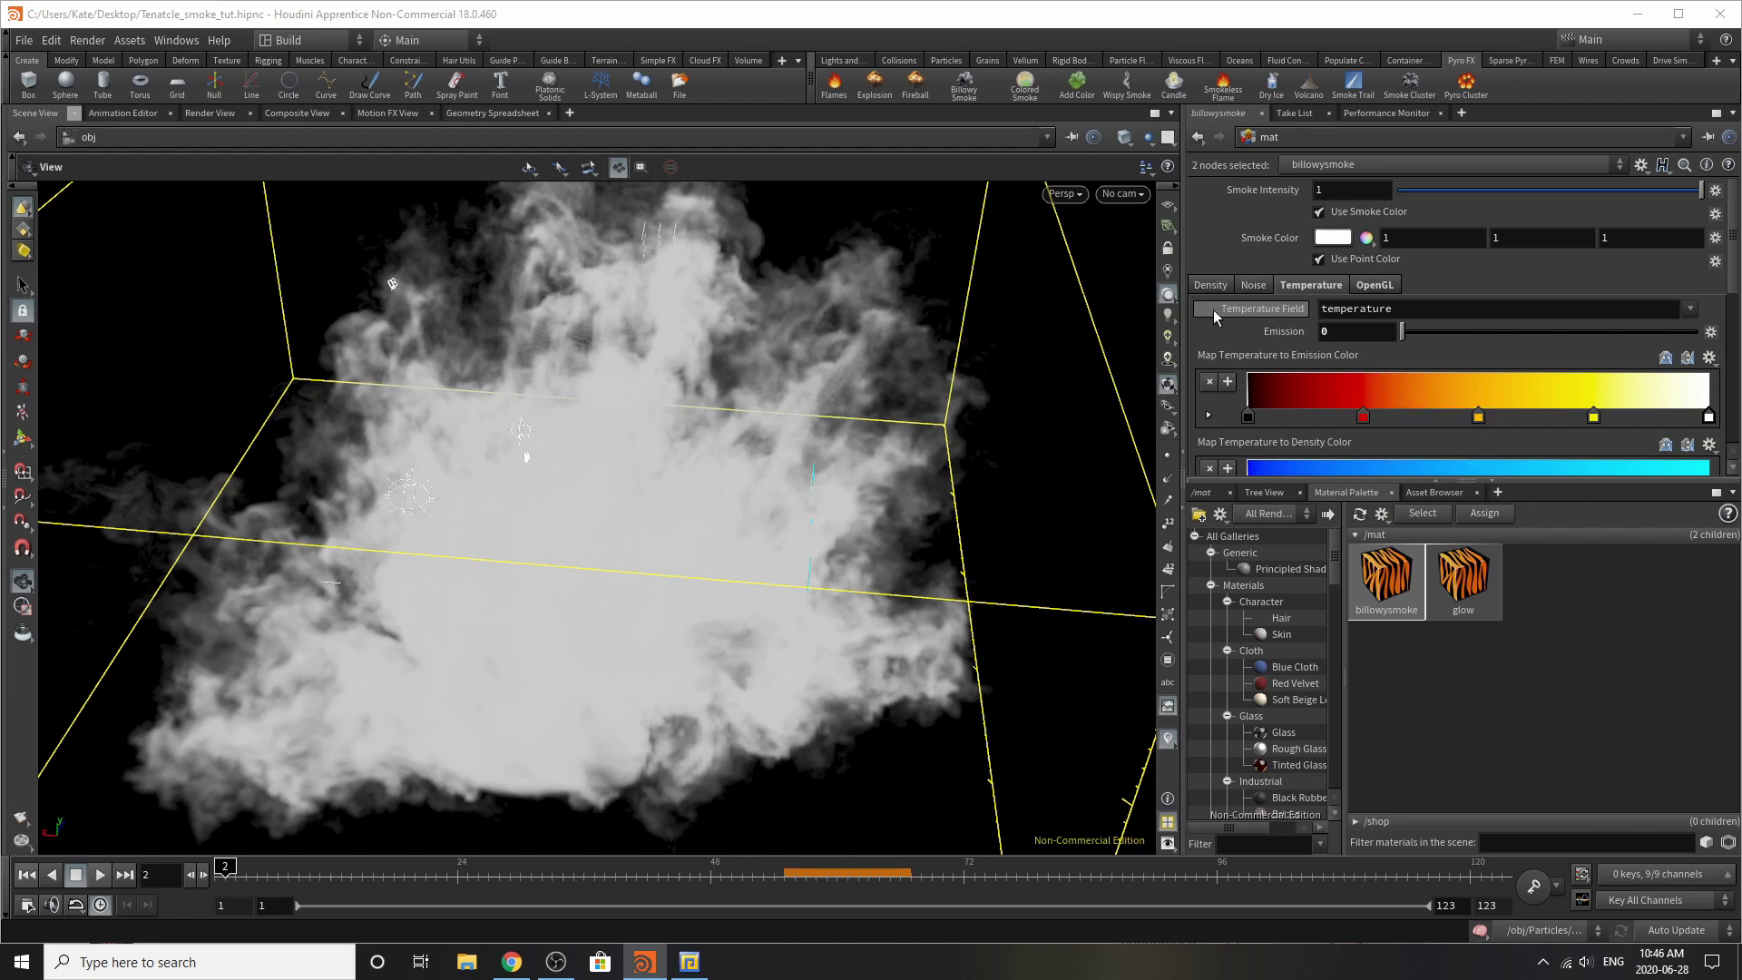
{"action": "left_click", "coordinate": [1341, 240]}
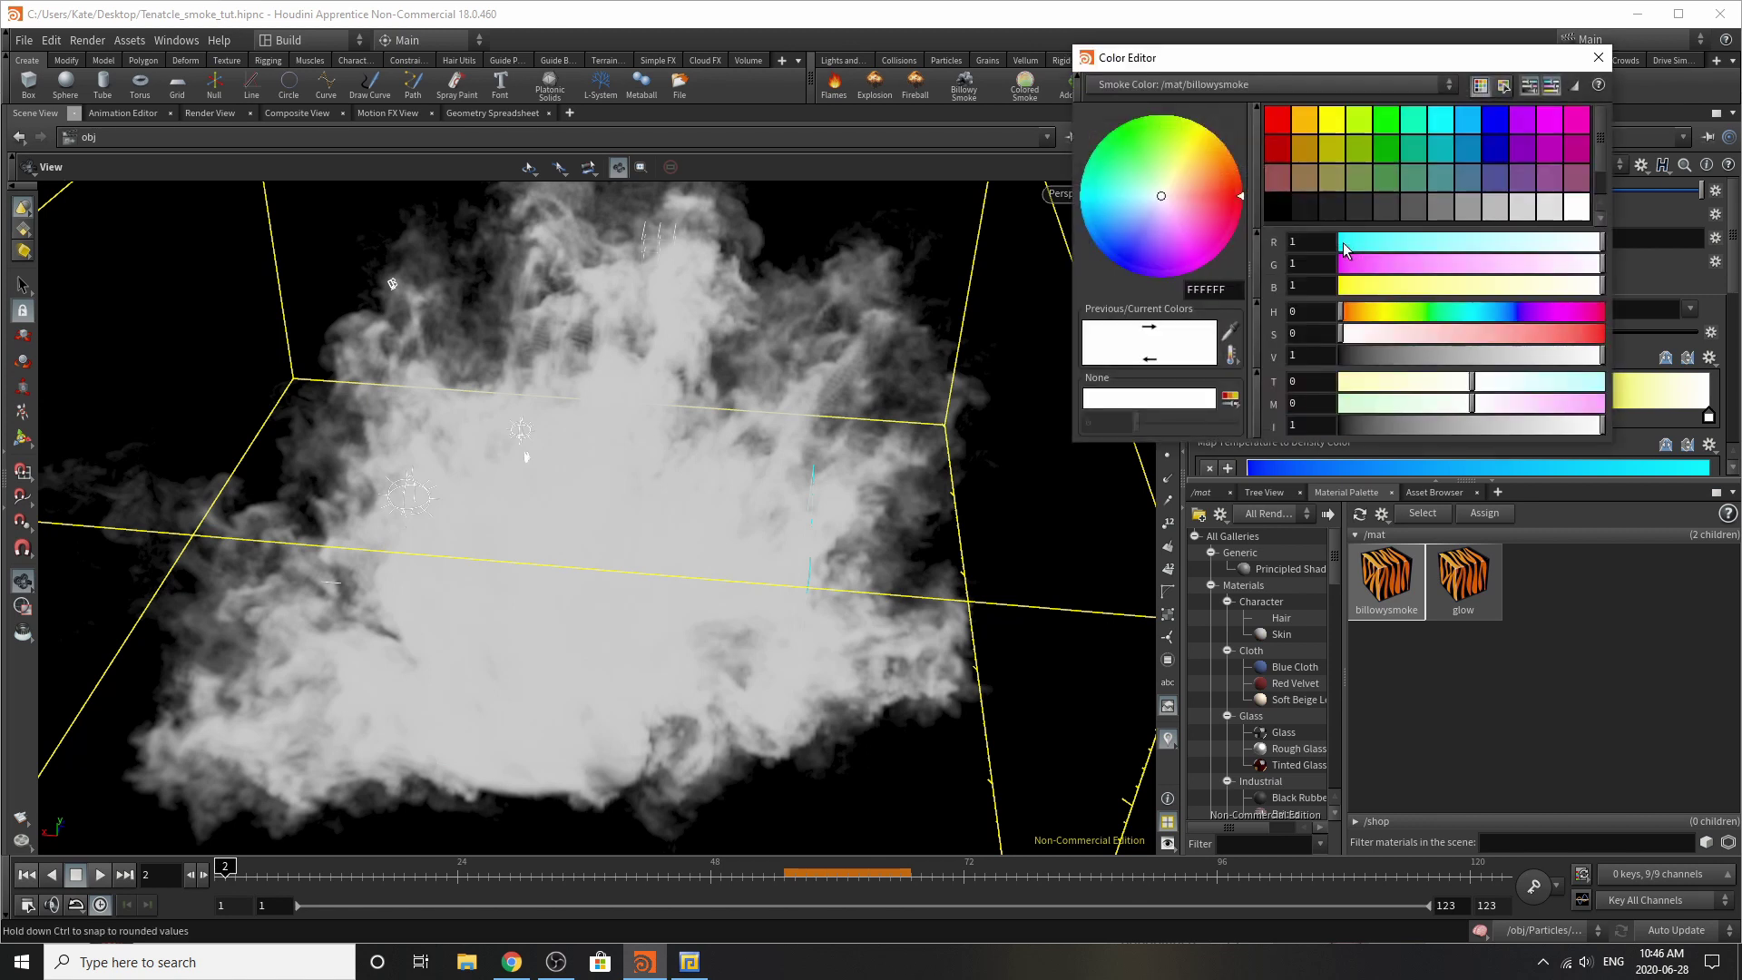
{"action": "left_click", "coordinate": [1598, 57]}
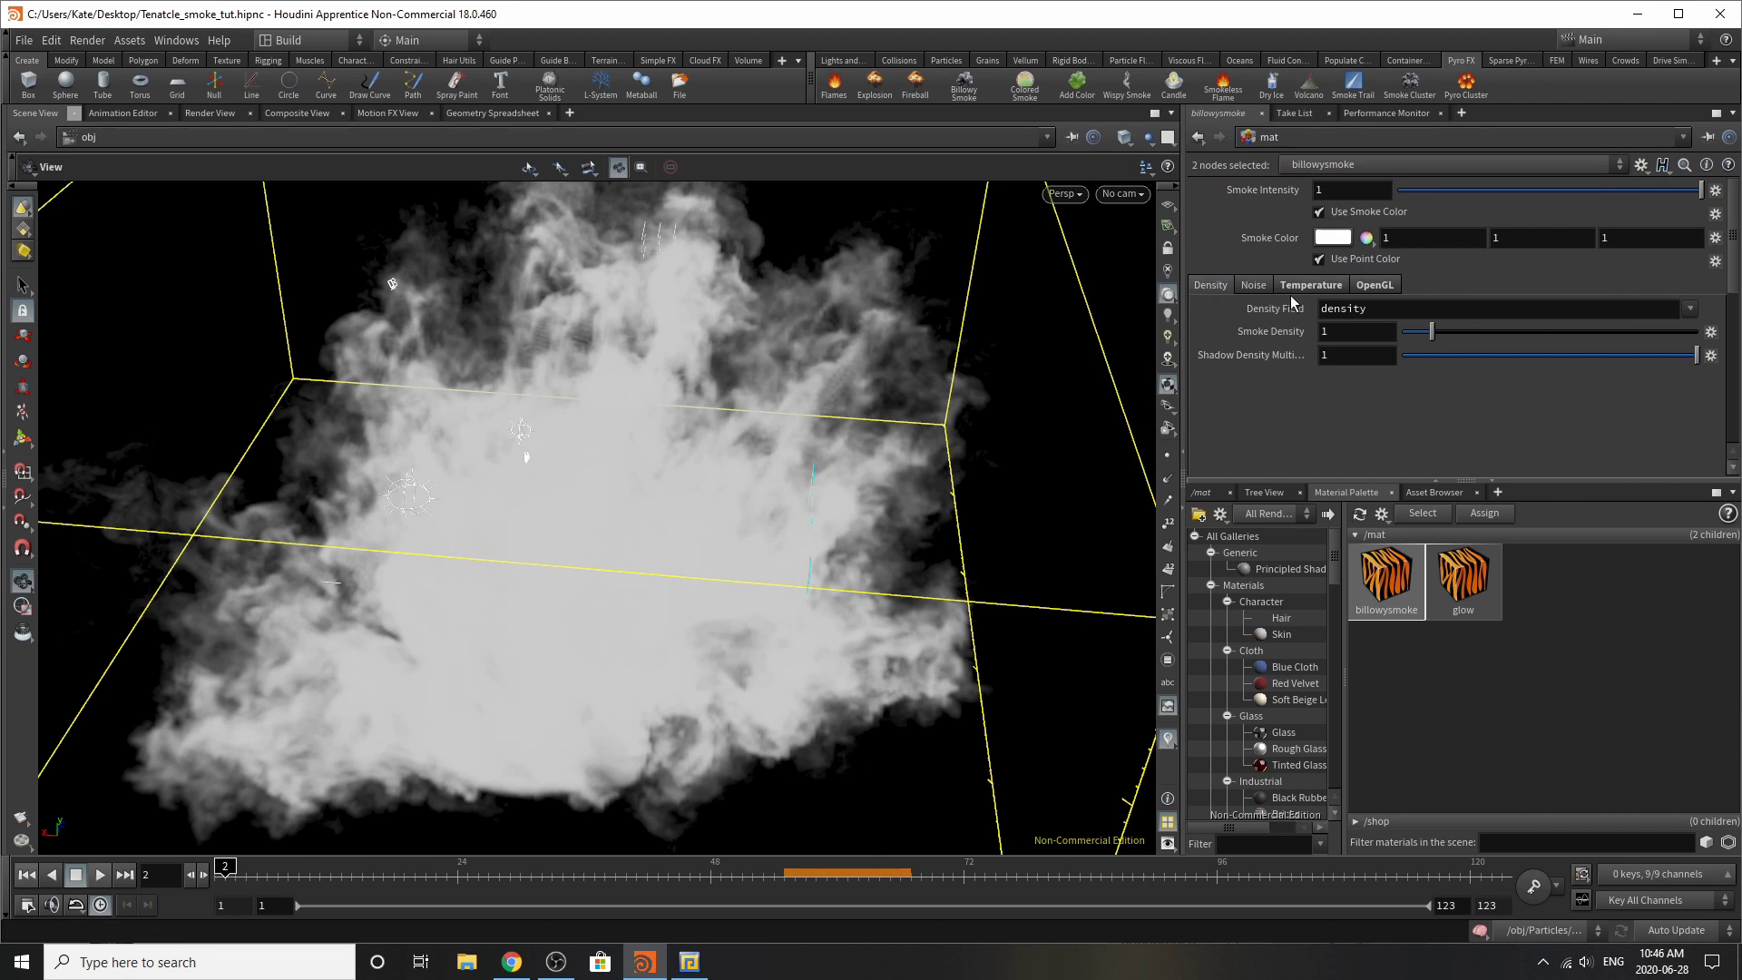
Step: Inspect the colors of both end points on billowysmoke's Map Temperature to Density Color ramp
{"action": "scroll", "coordinate": [1306, 300], "scroll_direction": "down", "scroll_amount": 3}
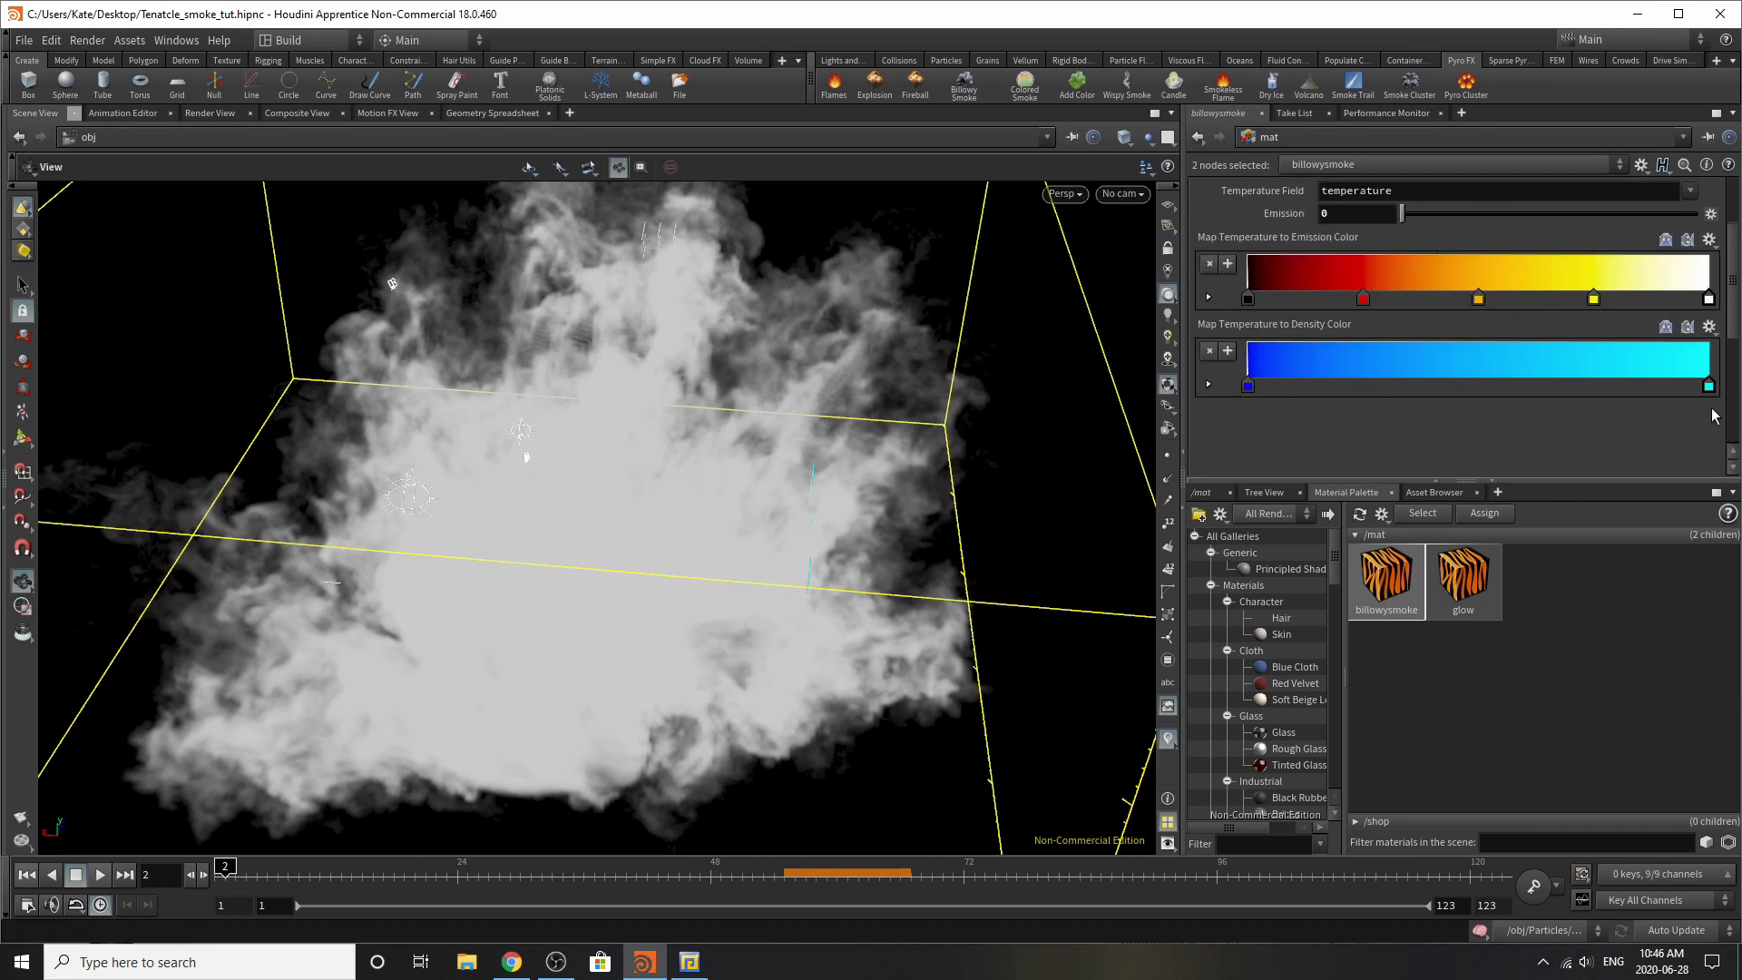
{"action": "double_click", "coordinate": [1247, 387]}
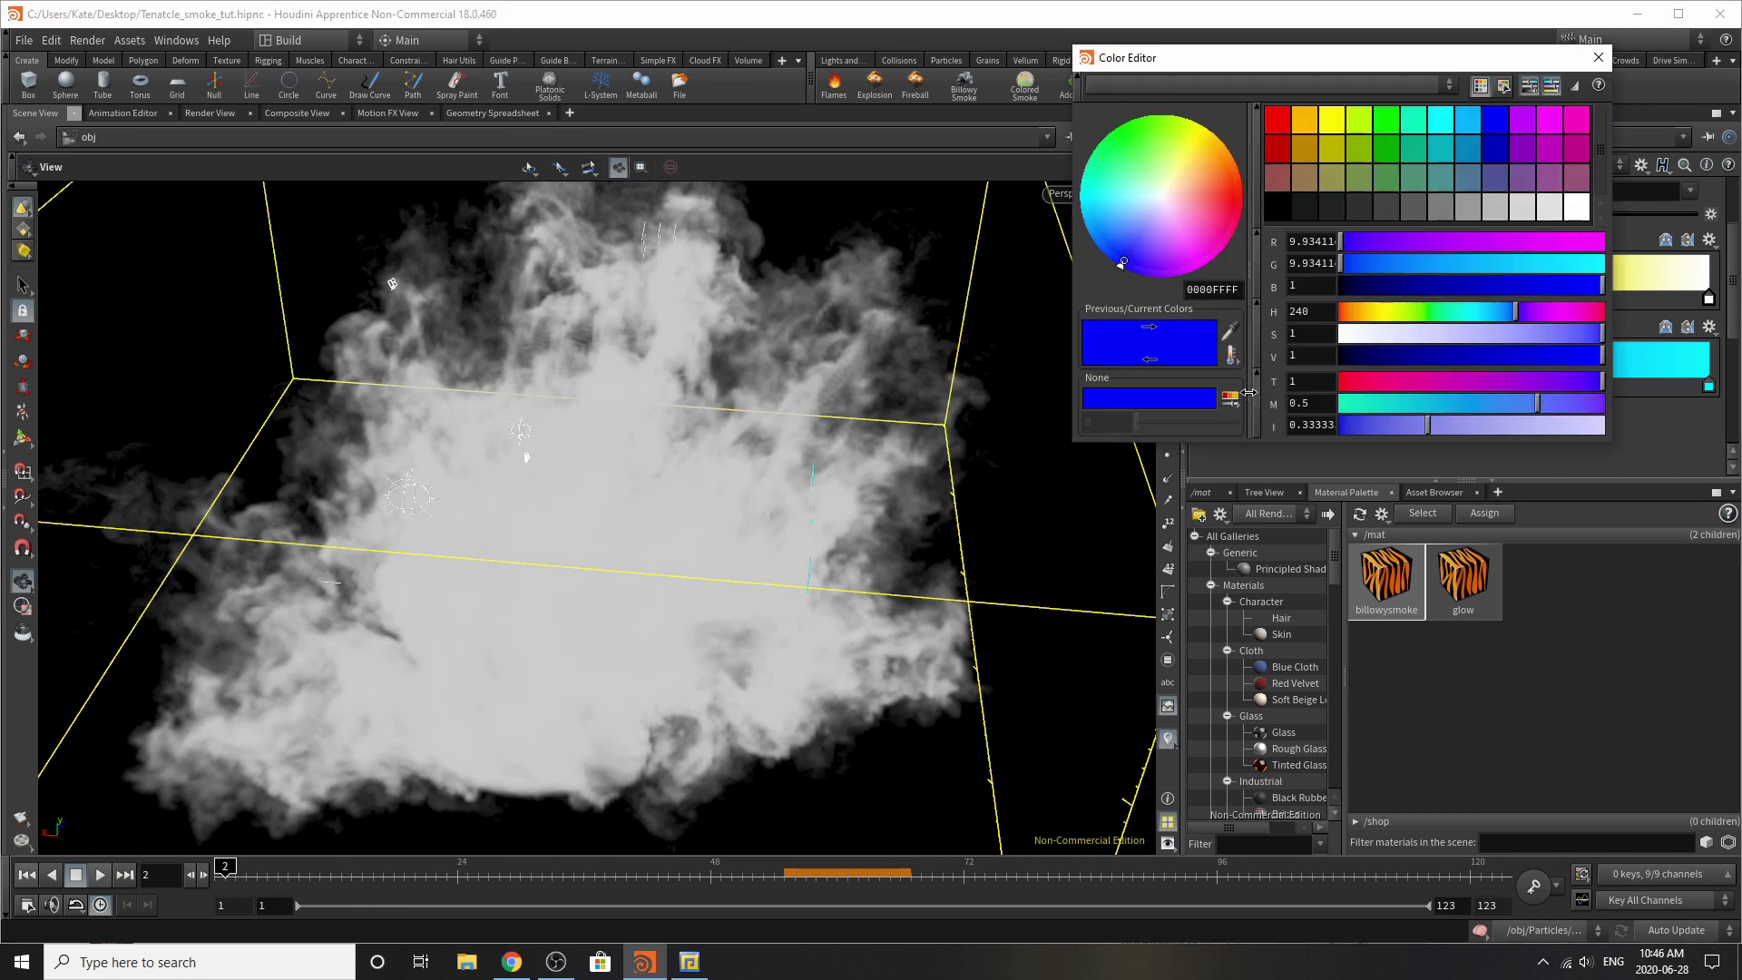
{"action": "left_click", "coordinate": [1598, 59]}
{"action": "double_click", "coordinate": [1708, 386]}
{"action": "left_click", "coordinate": [1597, 29]}
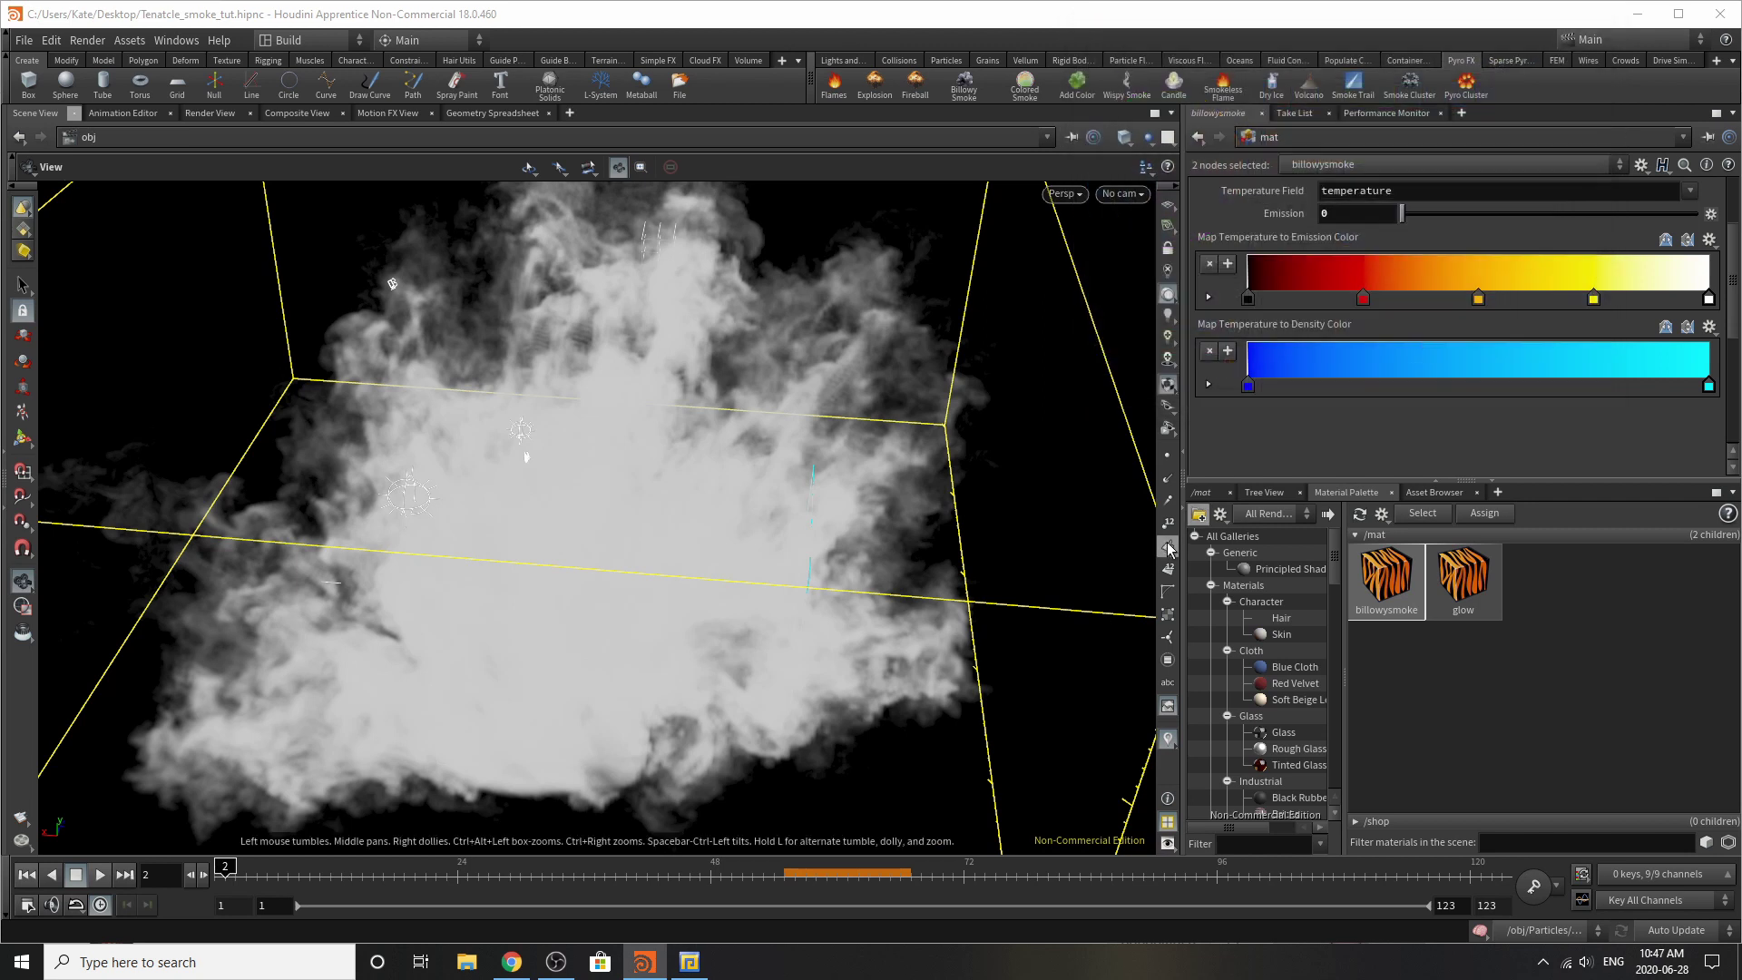
Step: Return the network from the materials to the object level and go to frame 1
{"action": "left_click", "coordinate": [1205, 492]}
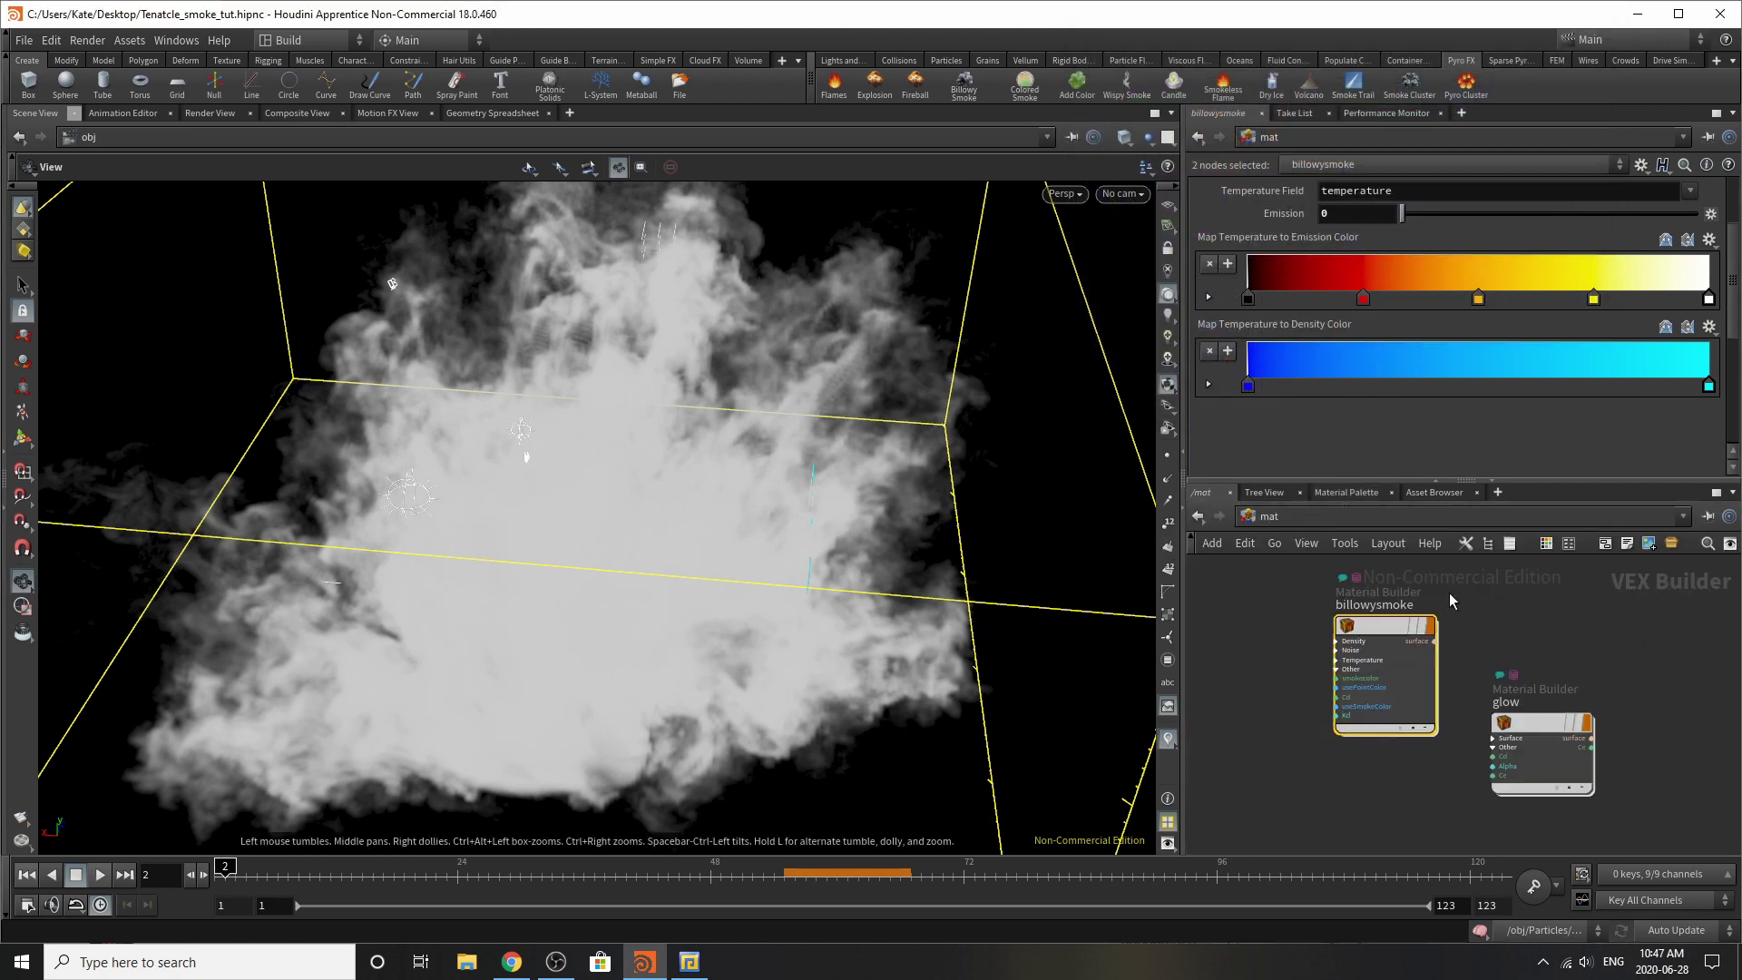
{"action": "left_click", "coordinate": [1365, 517]}
{"action": "left_click", "coordinate": [1388, 591]}
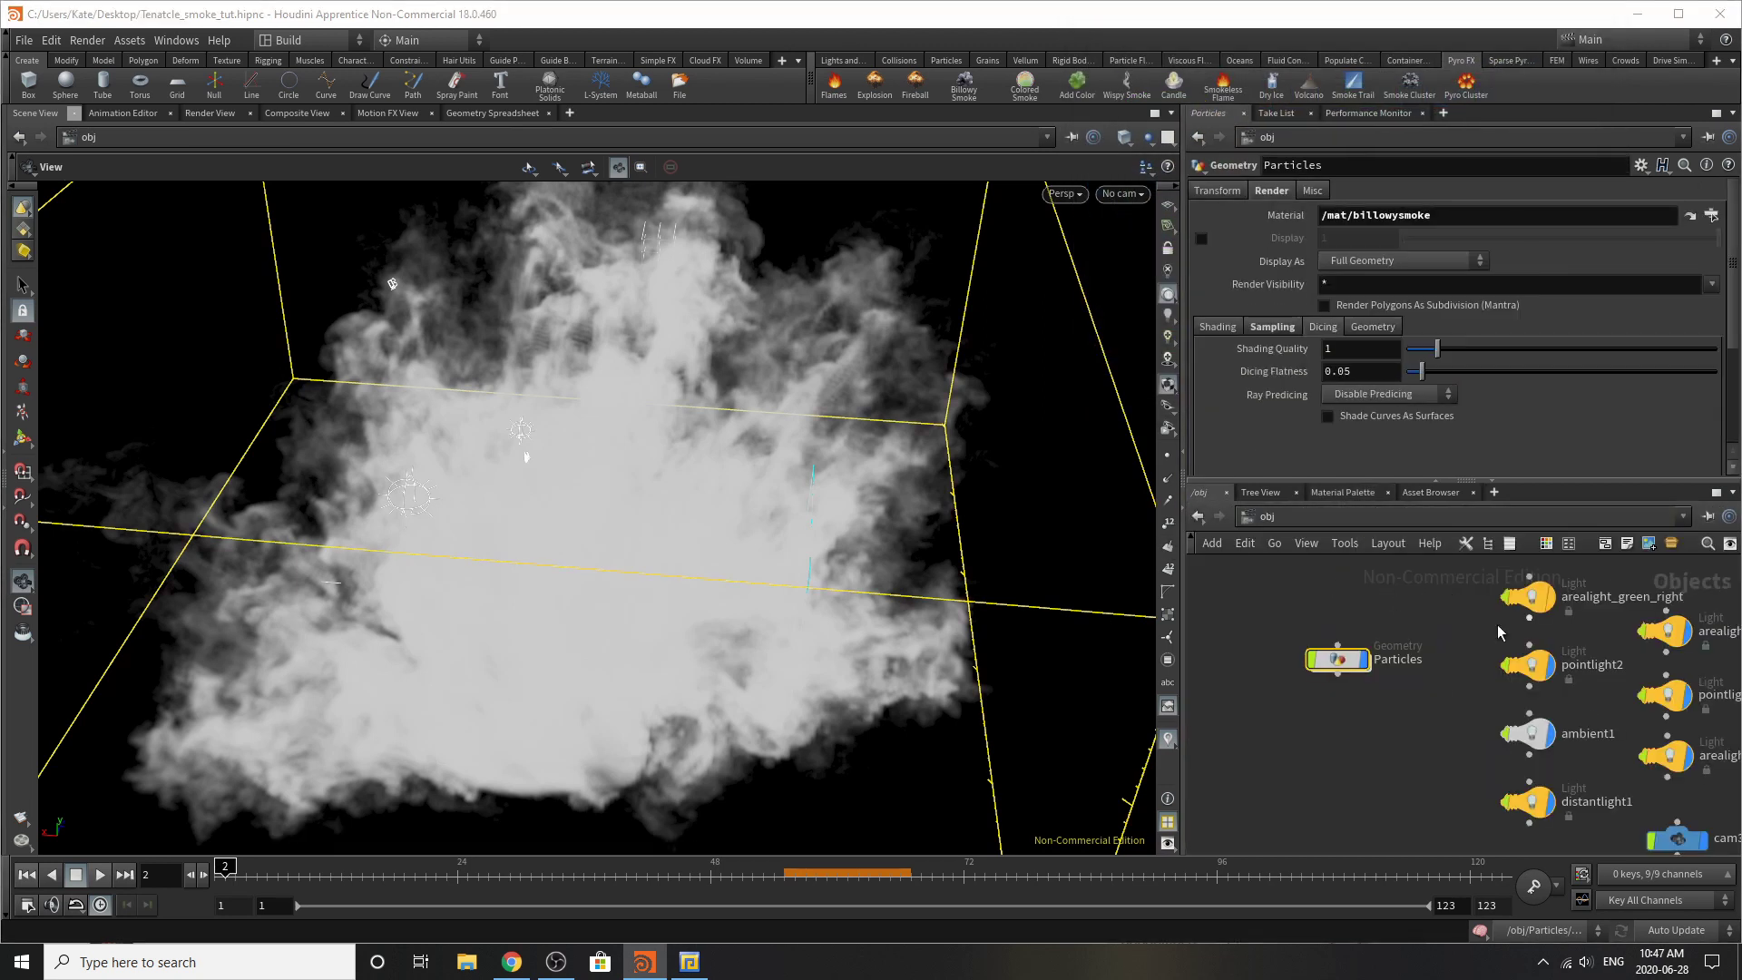
{"action": "left_click", "coordinate": [26, 874]}
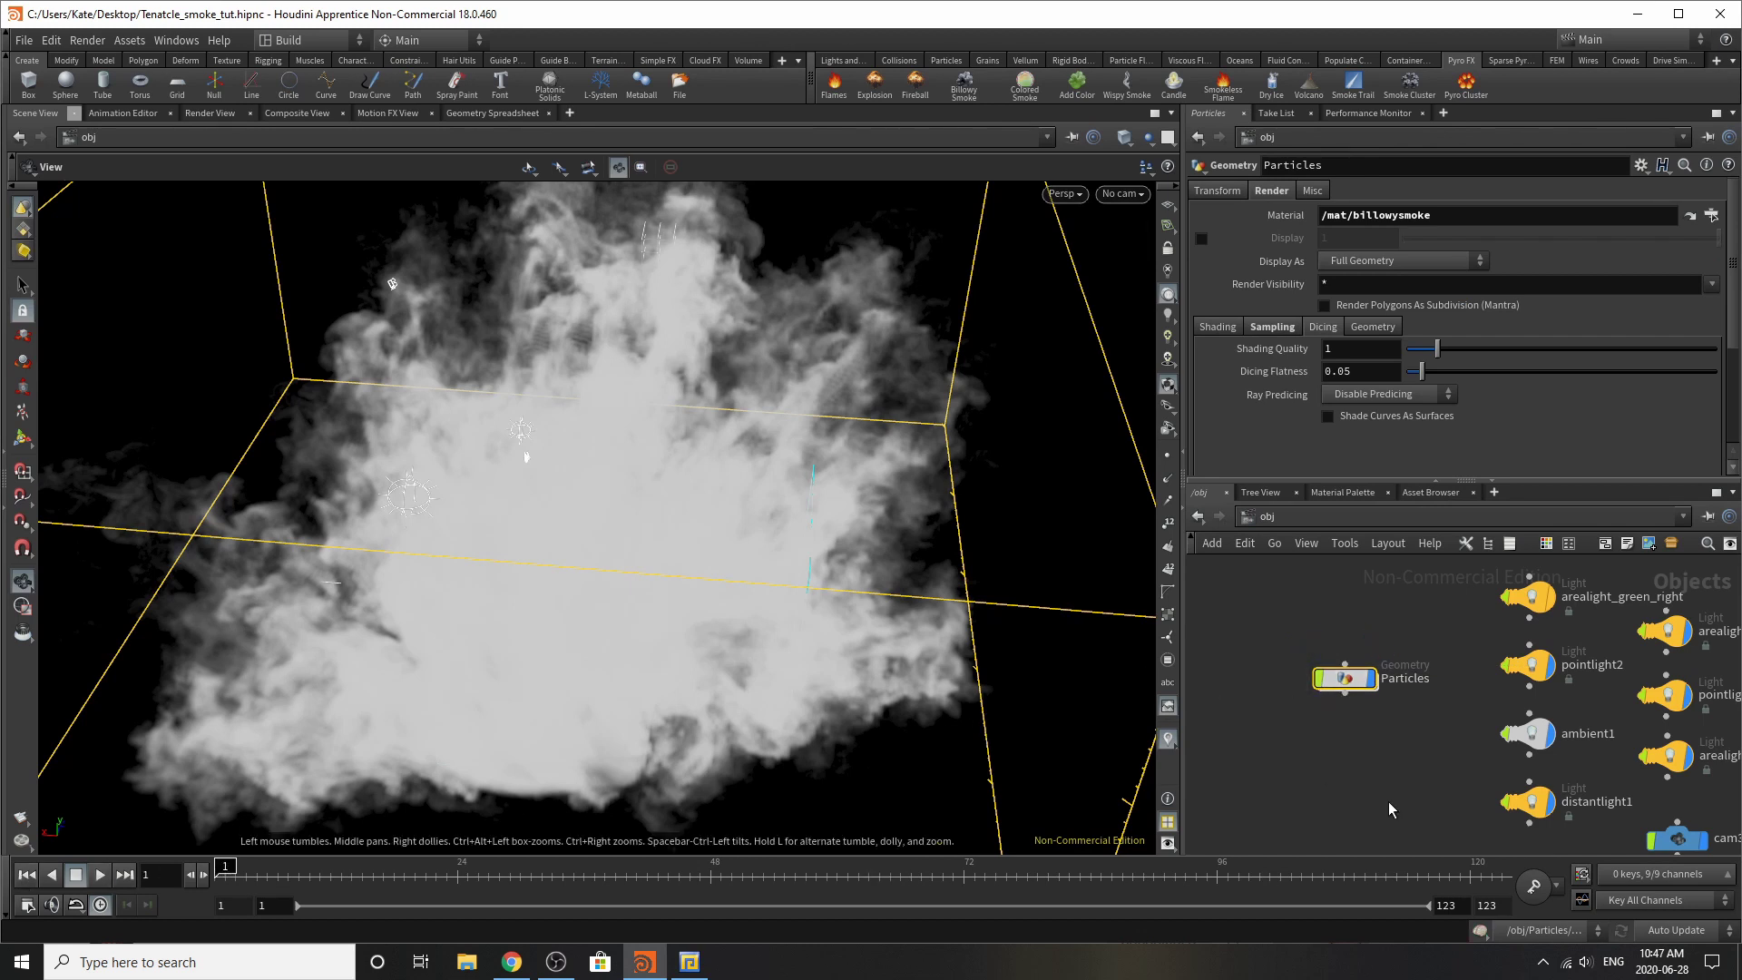
Step: Show the transform parameters of the cameras cam4 and cam3
{"action": "scroll", "coordinate": [1334, 762], "scroll_direction": "down", "scroll_amount": 2}
{"action": "scroll", "coordinate": [1417, 840], "scroll_direction": "up", "scroll_amount": 2}
{"action": "left_click", "coordinate": [1444, 816]}
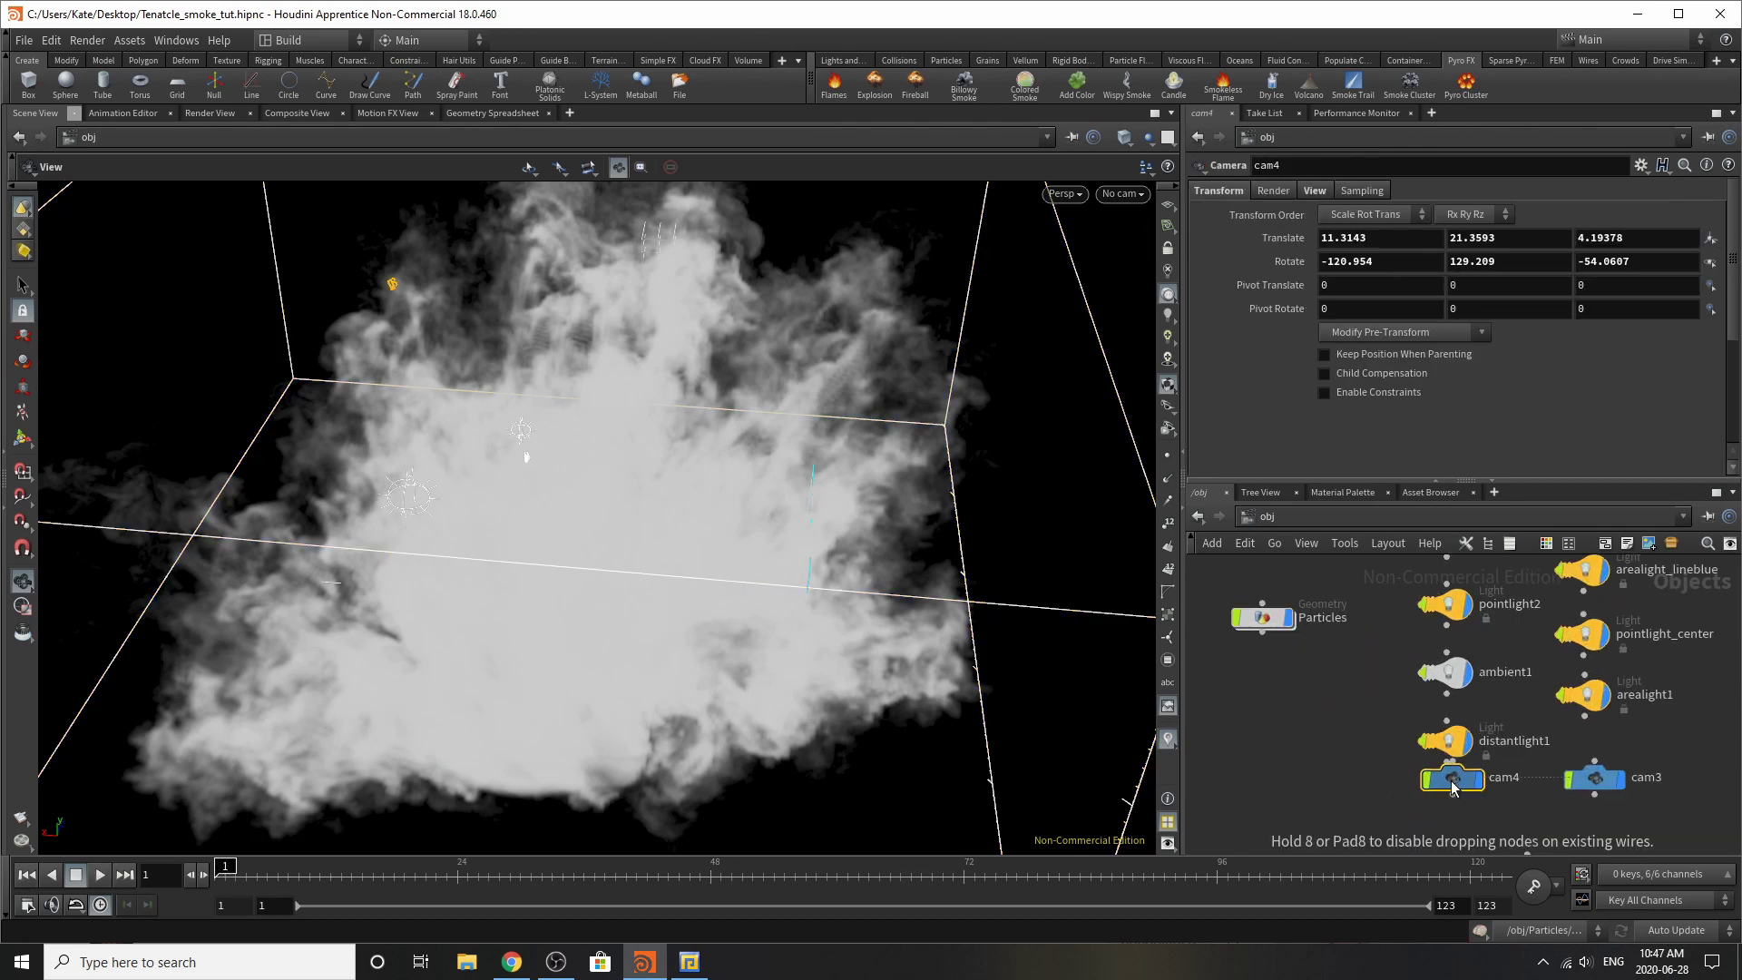
{"action": "left_click", "coordinate": [1602, 778]}
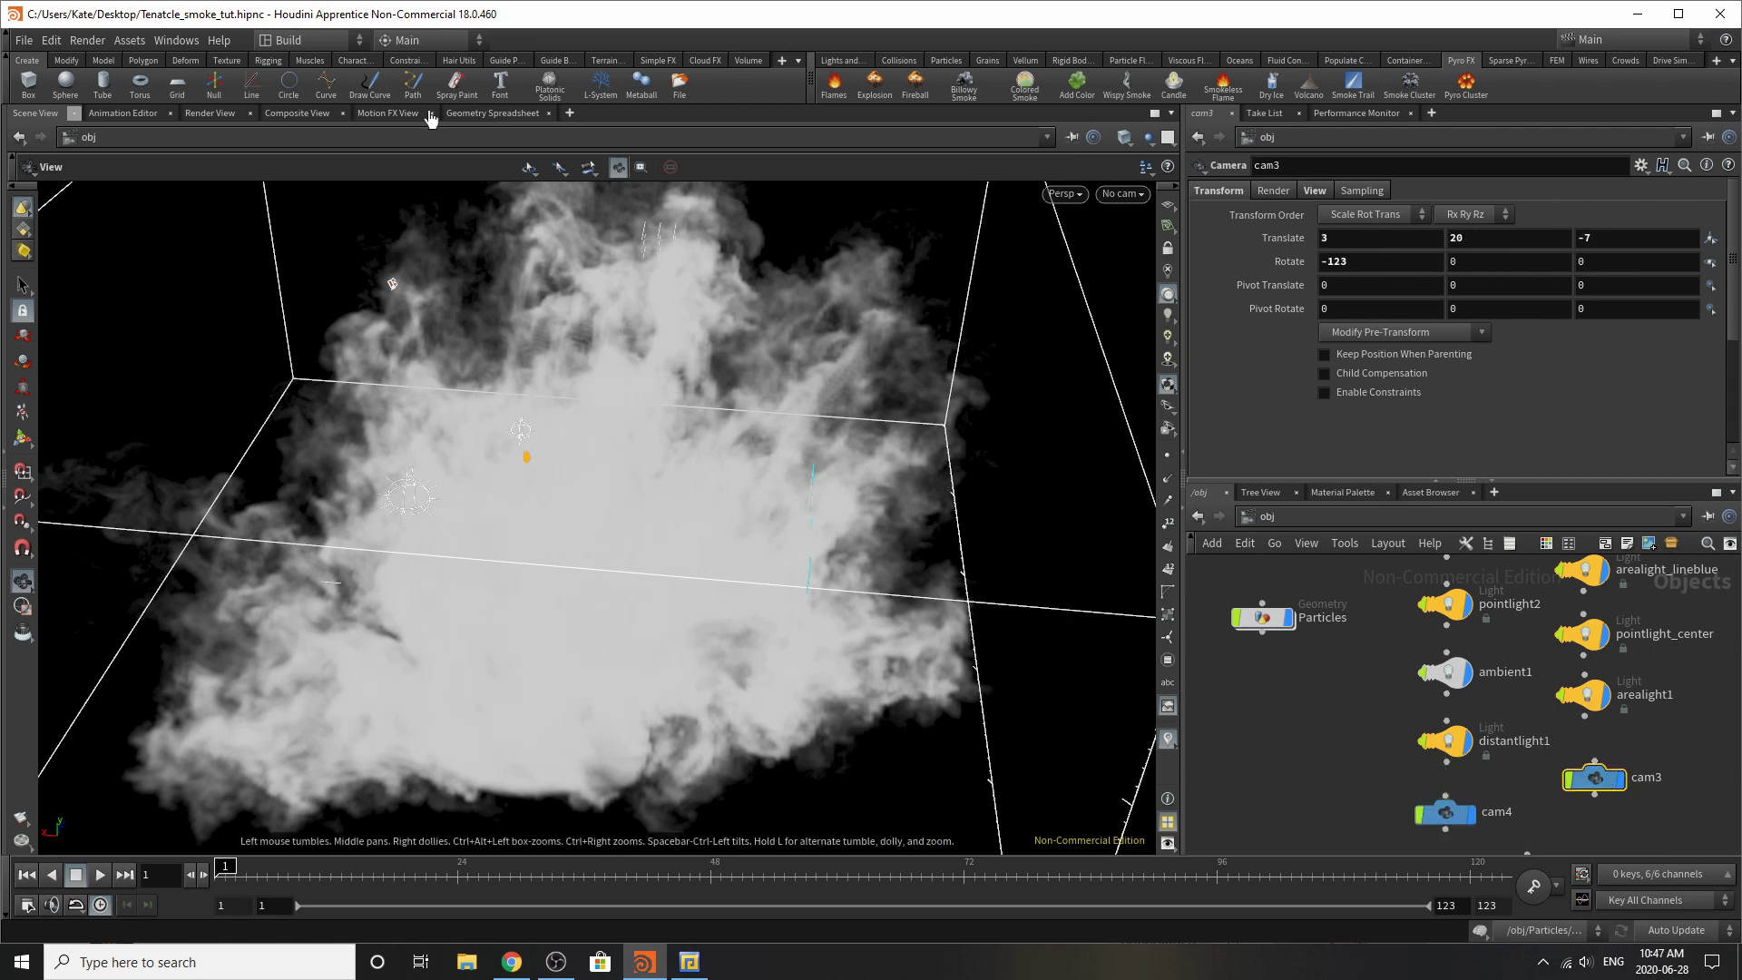
Step: Start a Mantra render of the scene through the camera /obj/cam3 in the render view
{"action": "left_click", "coordinate": [217, 113]}
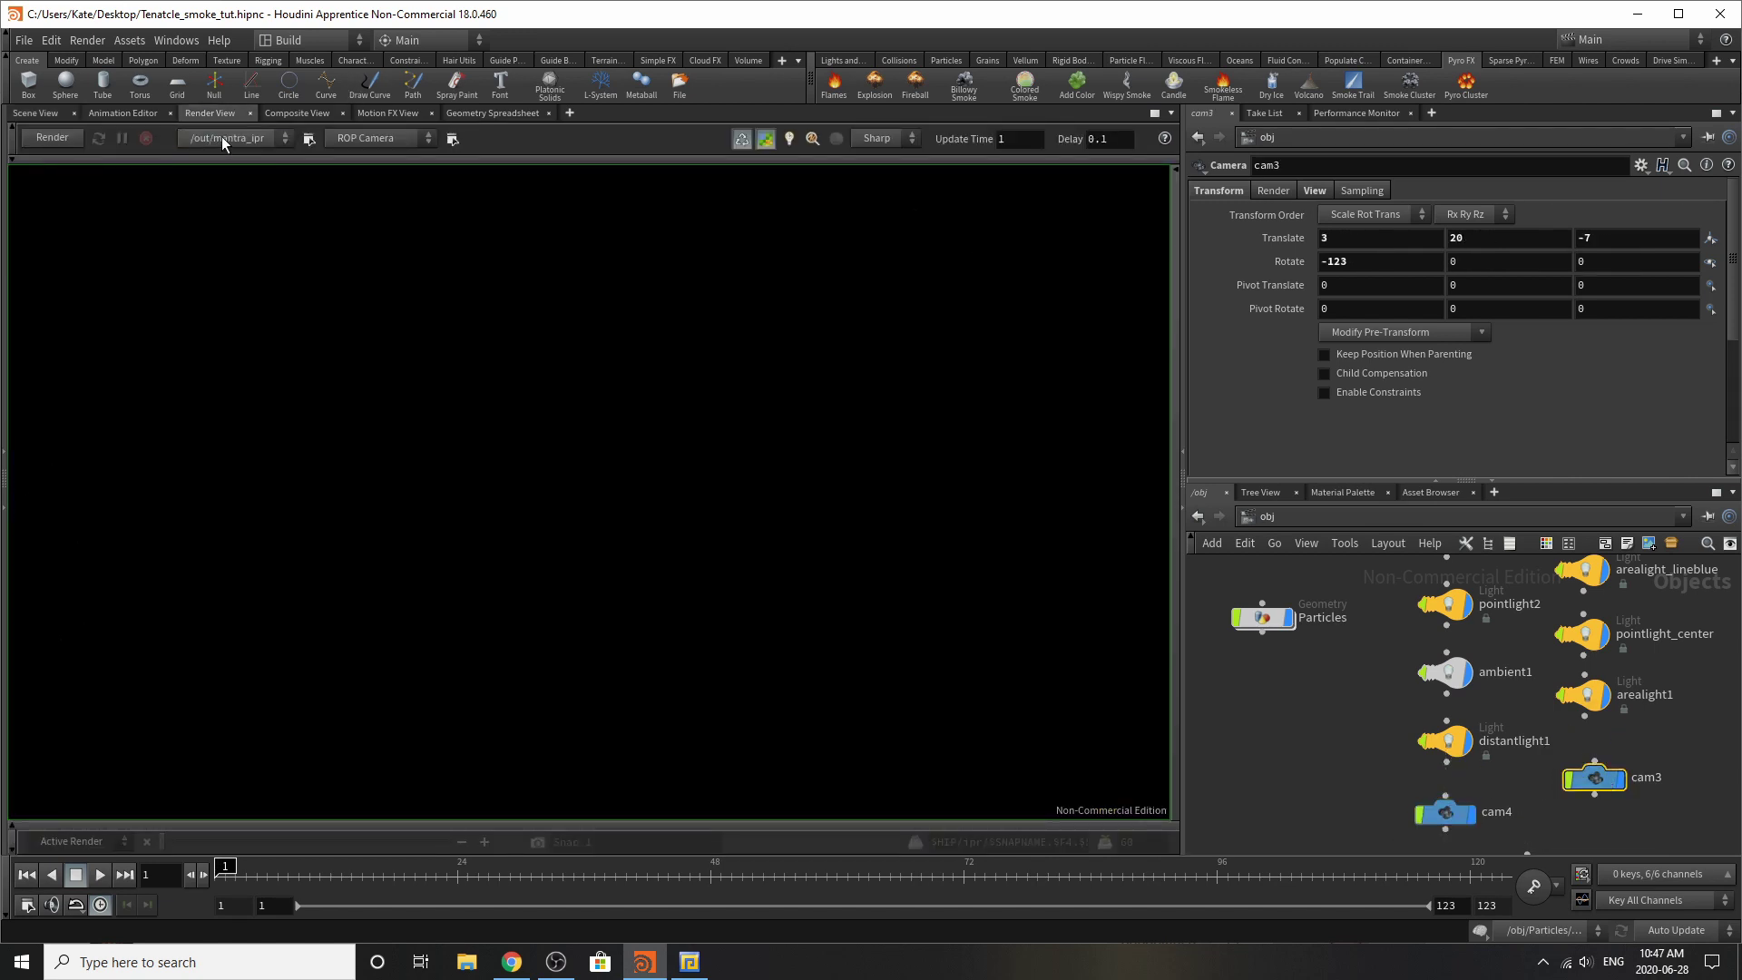
{"action": "left_click", "coordinate": [367, 138]}
{"action": "left_click", "coordinate": [377, 187]}
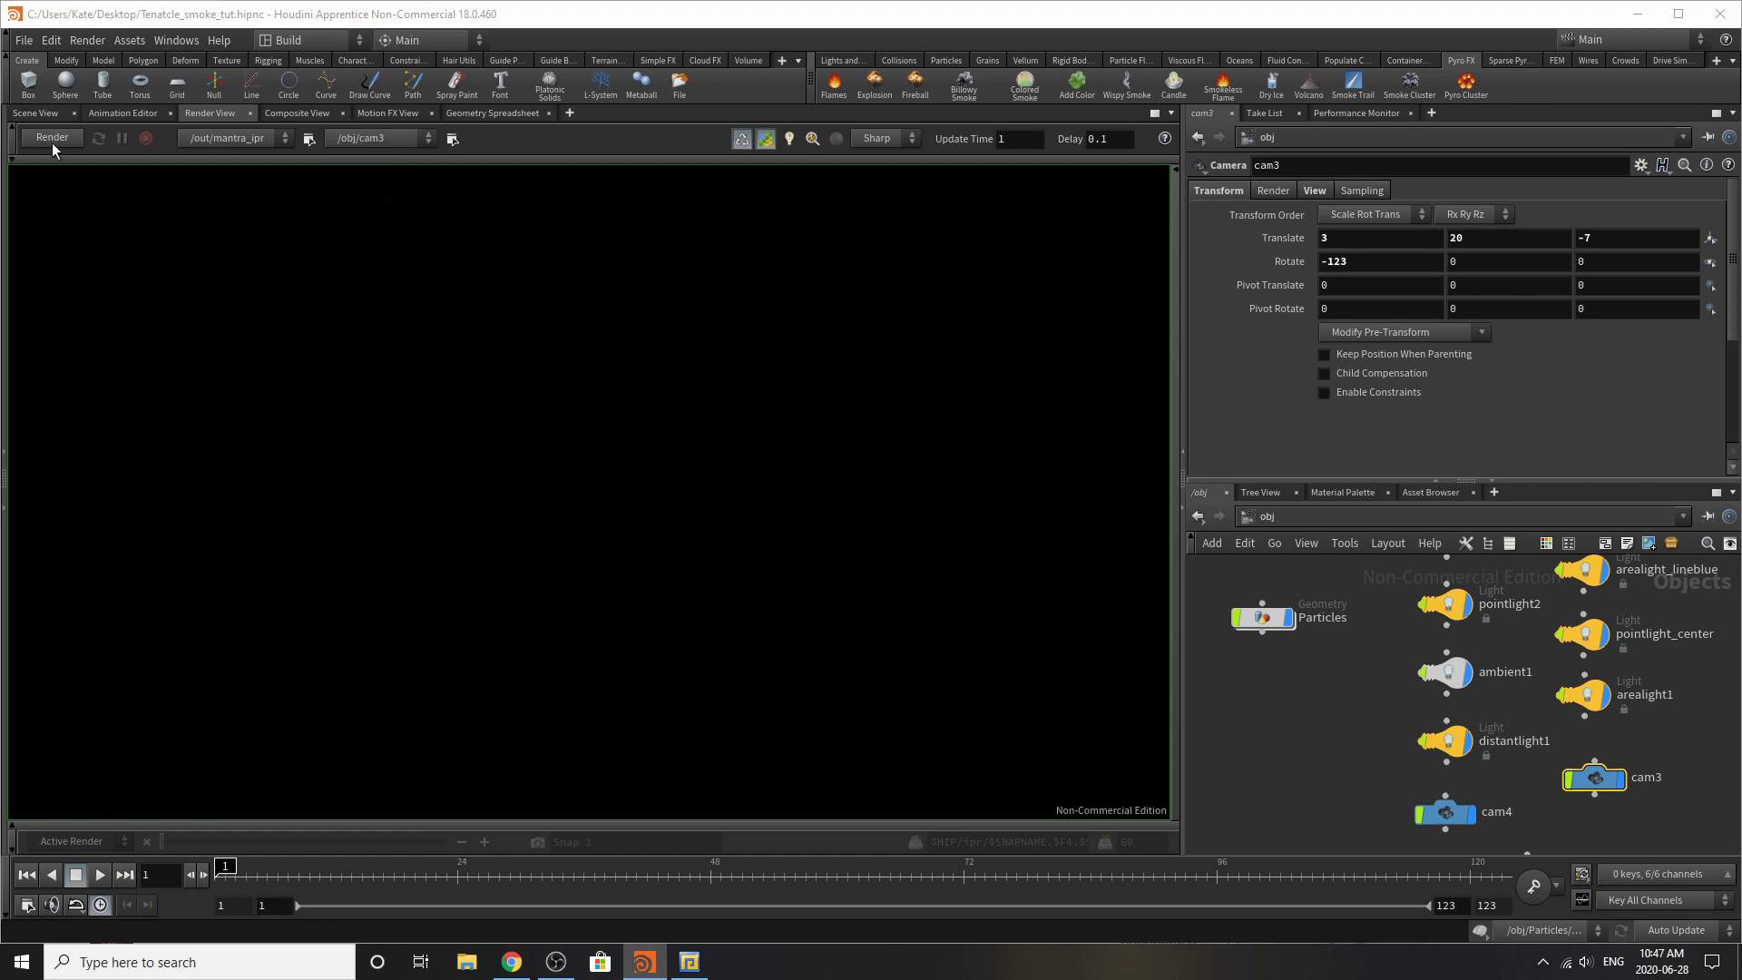
{"action": "left_click", "coordinate": [46, 138]}
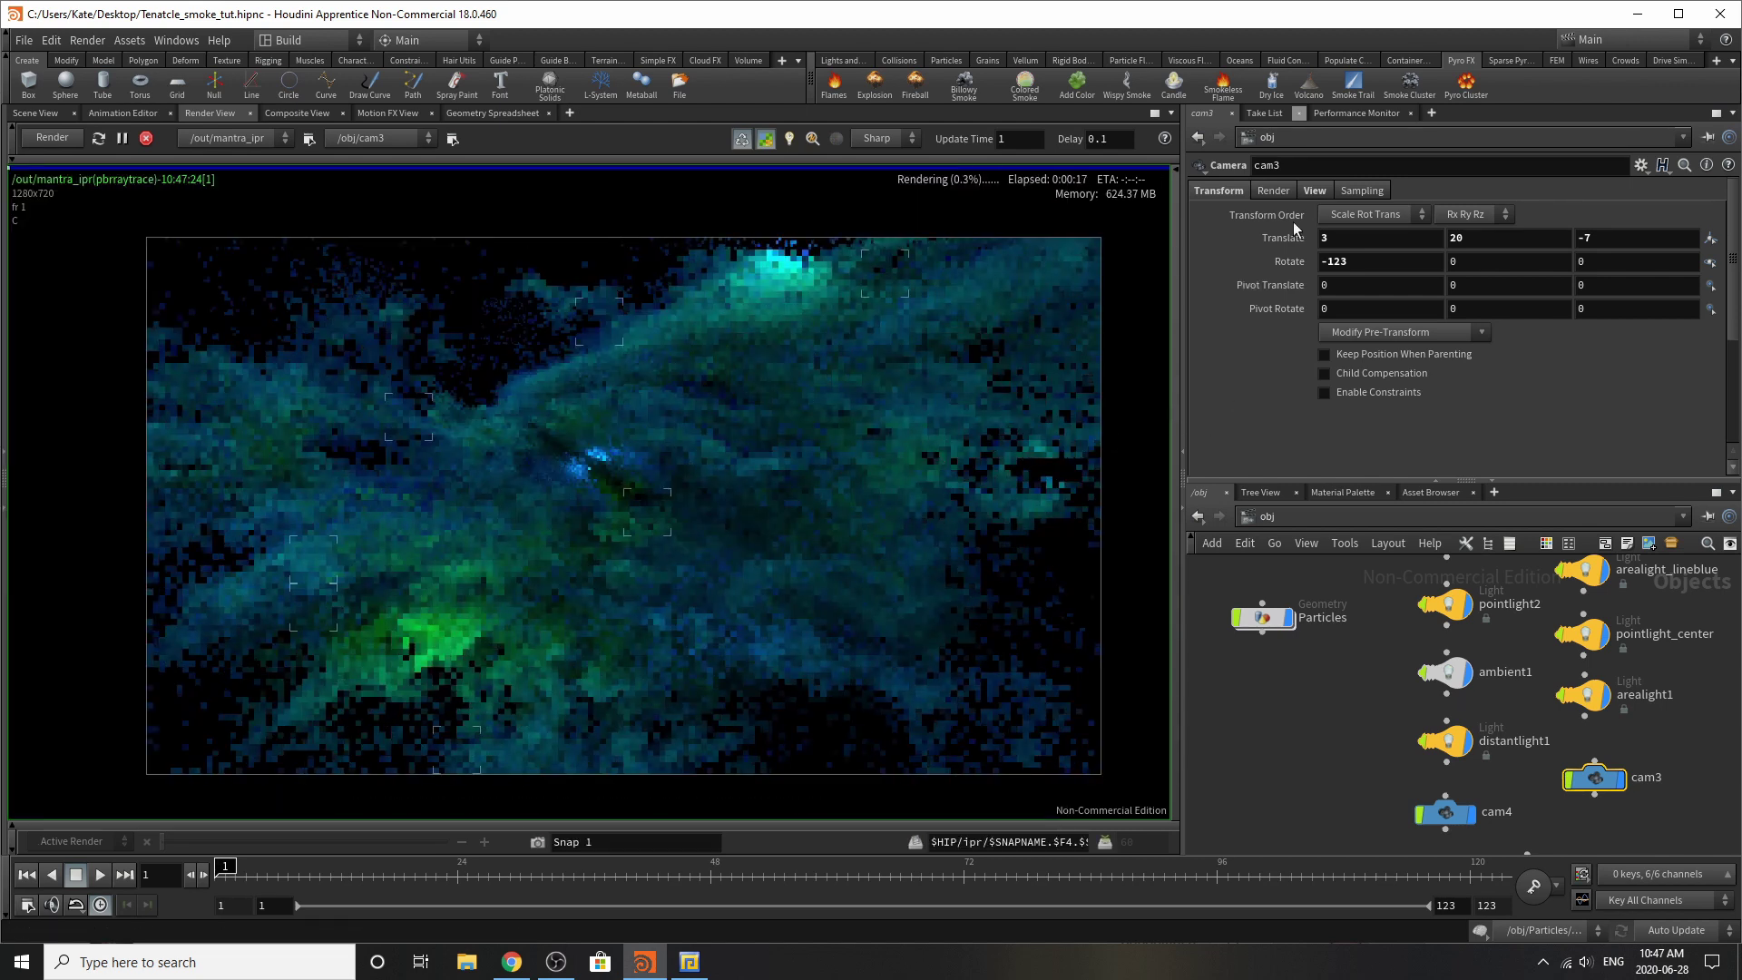
Step: Choose Lens Shader as cam3's projection in its view settings and stop the running render
{"action": "left_click", "coordinate": [1317, 190]}
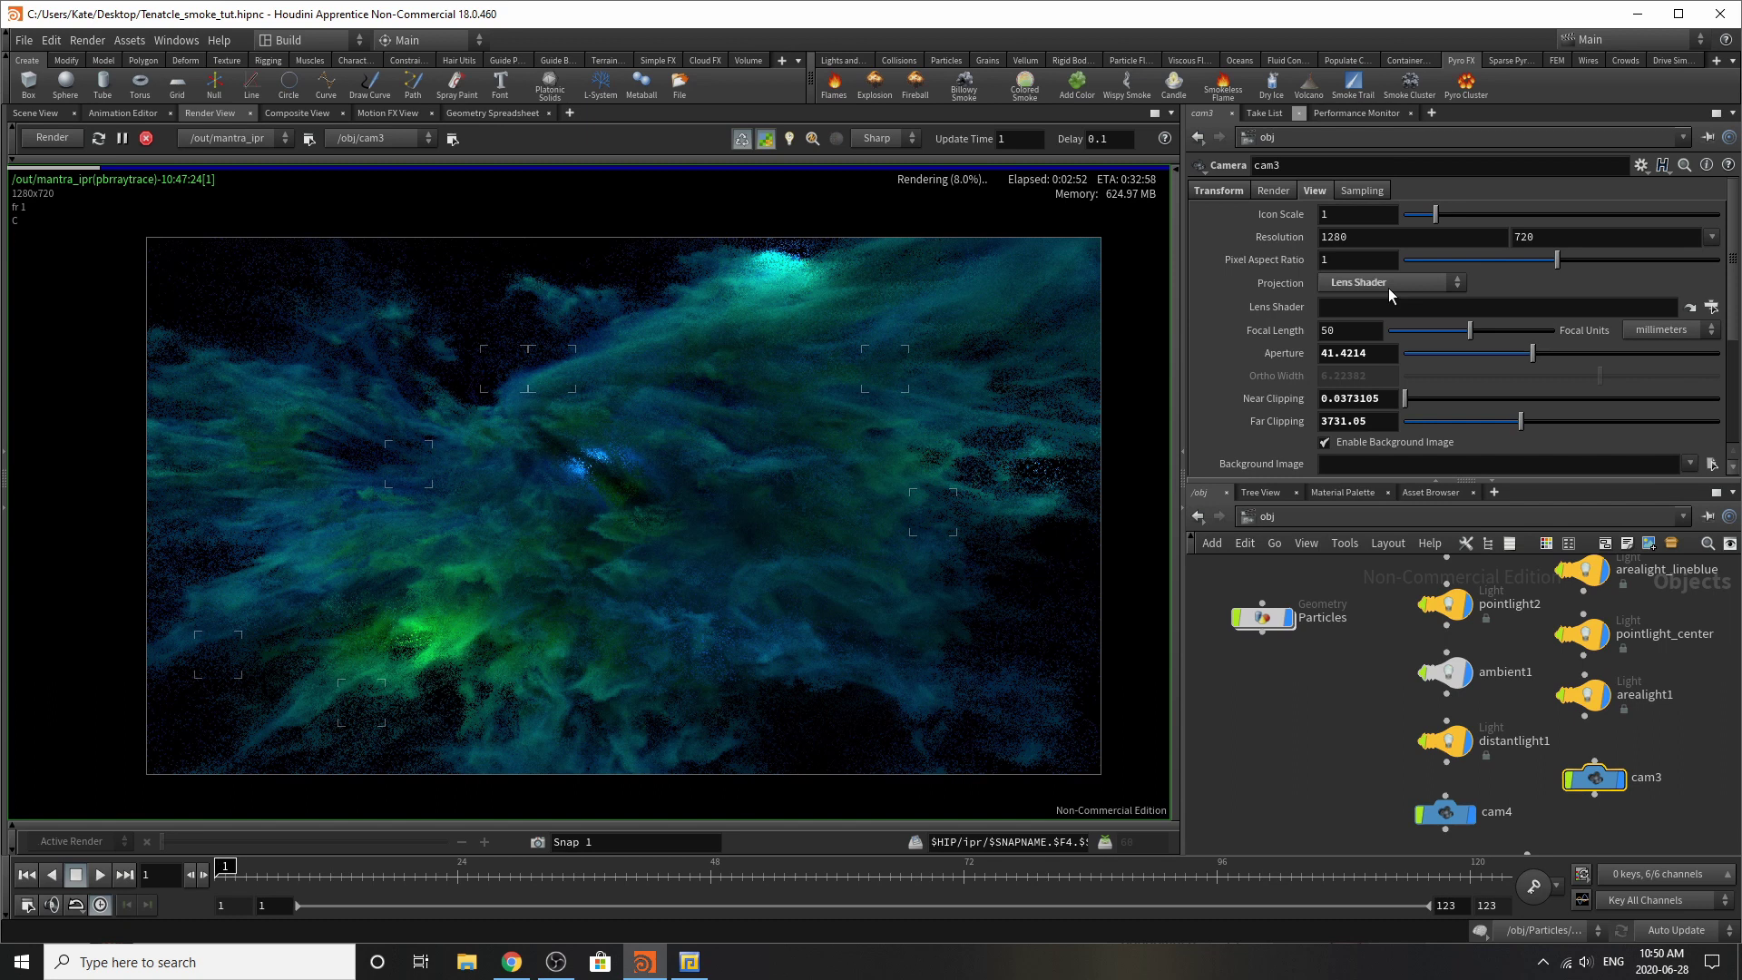
{"action": "left_click", "coordinate": [1388, 287]}
{"action": "left_click", "coordinate": [1361, 378]}
{"action": "left_click", "coordinate": [146, 141]}
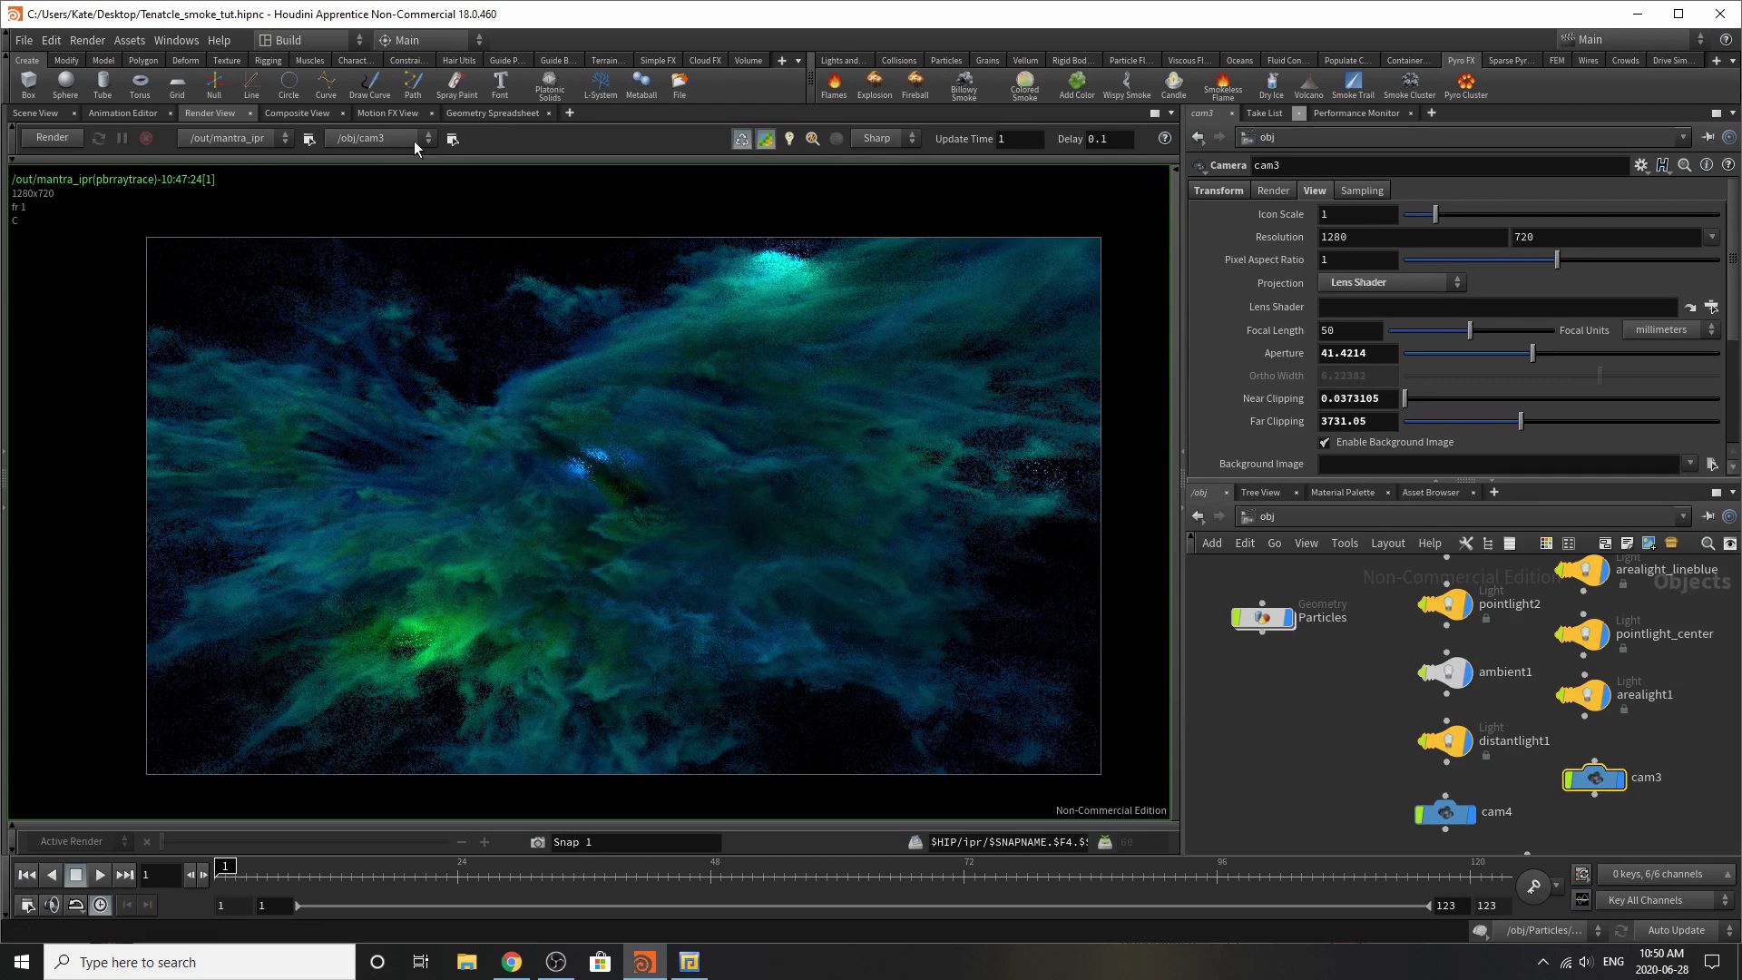
Step: Render the scene through /obj/cam4, refine the bright cyan area and the smoke beside it, and stop the render
{"action": "left_click", "coordinate": [414, 140]}
{"action": "left_click", "coordinate": [389, 205]}
{"action": "left_click", "coordinate": [94, 137]}
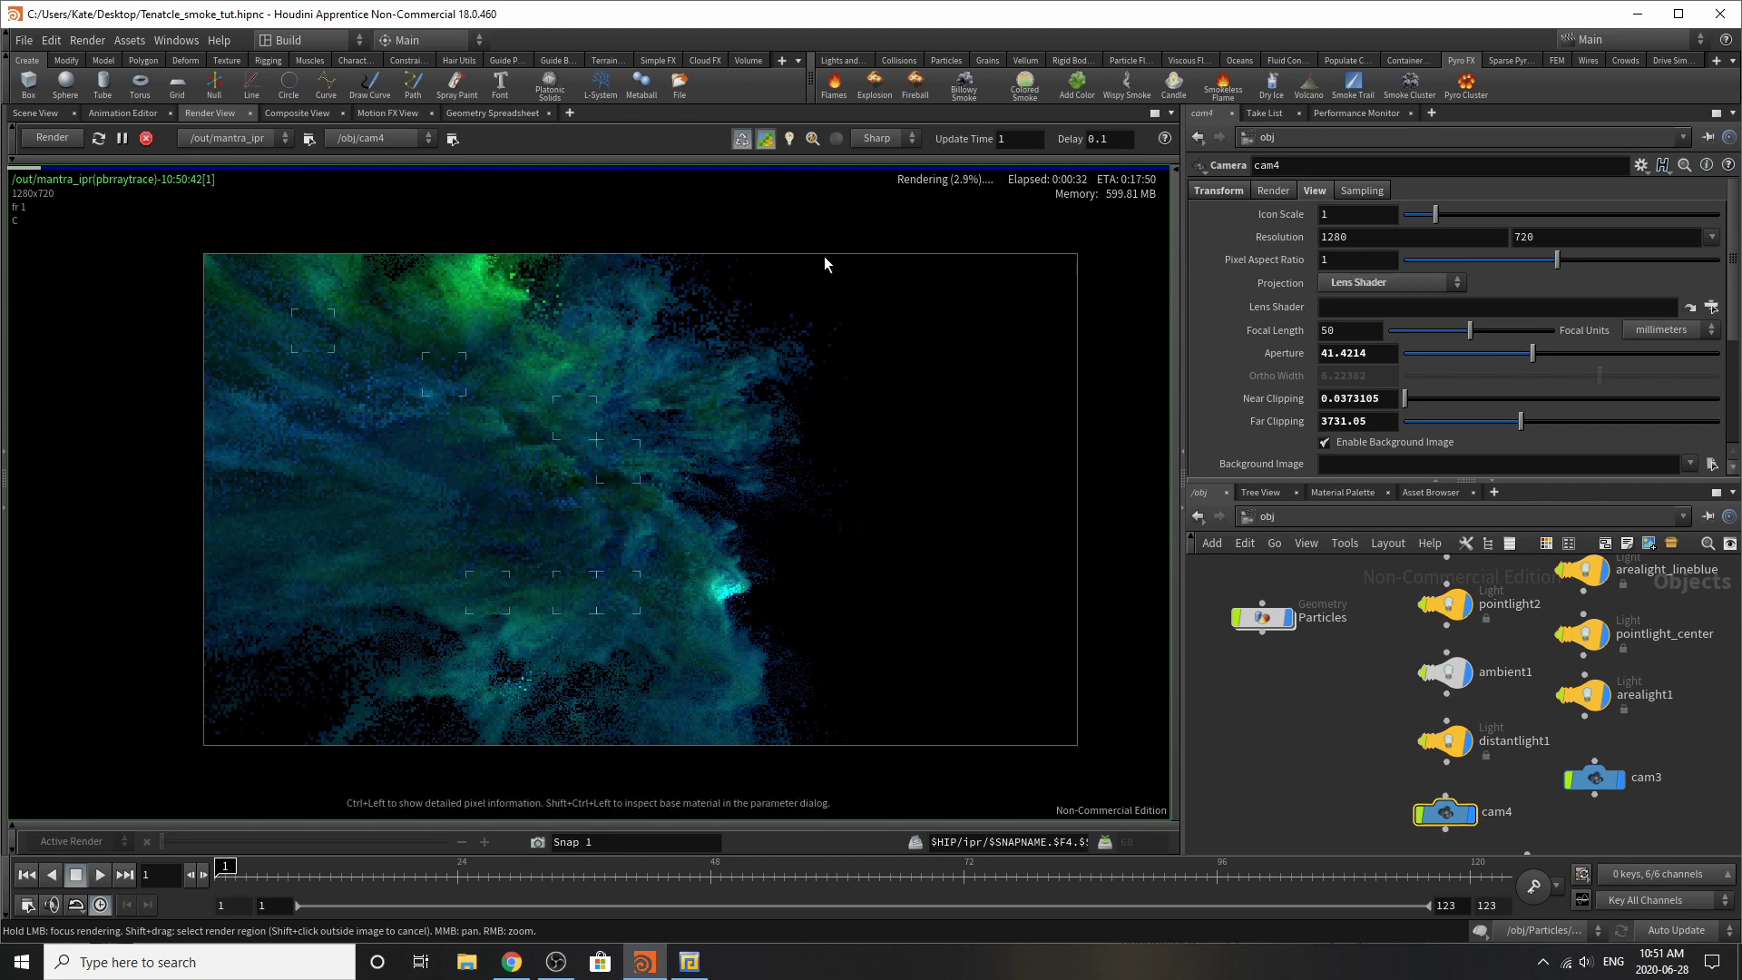
{"action": "left_click", "coordinate": [724, 594]}
{"action": "left_click_drag", "start_coordinate": [723, 595], "coordinate": [478, 694]}
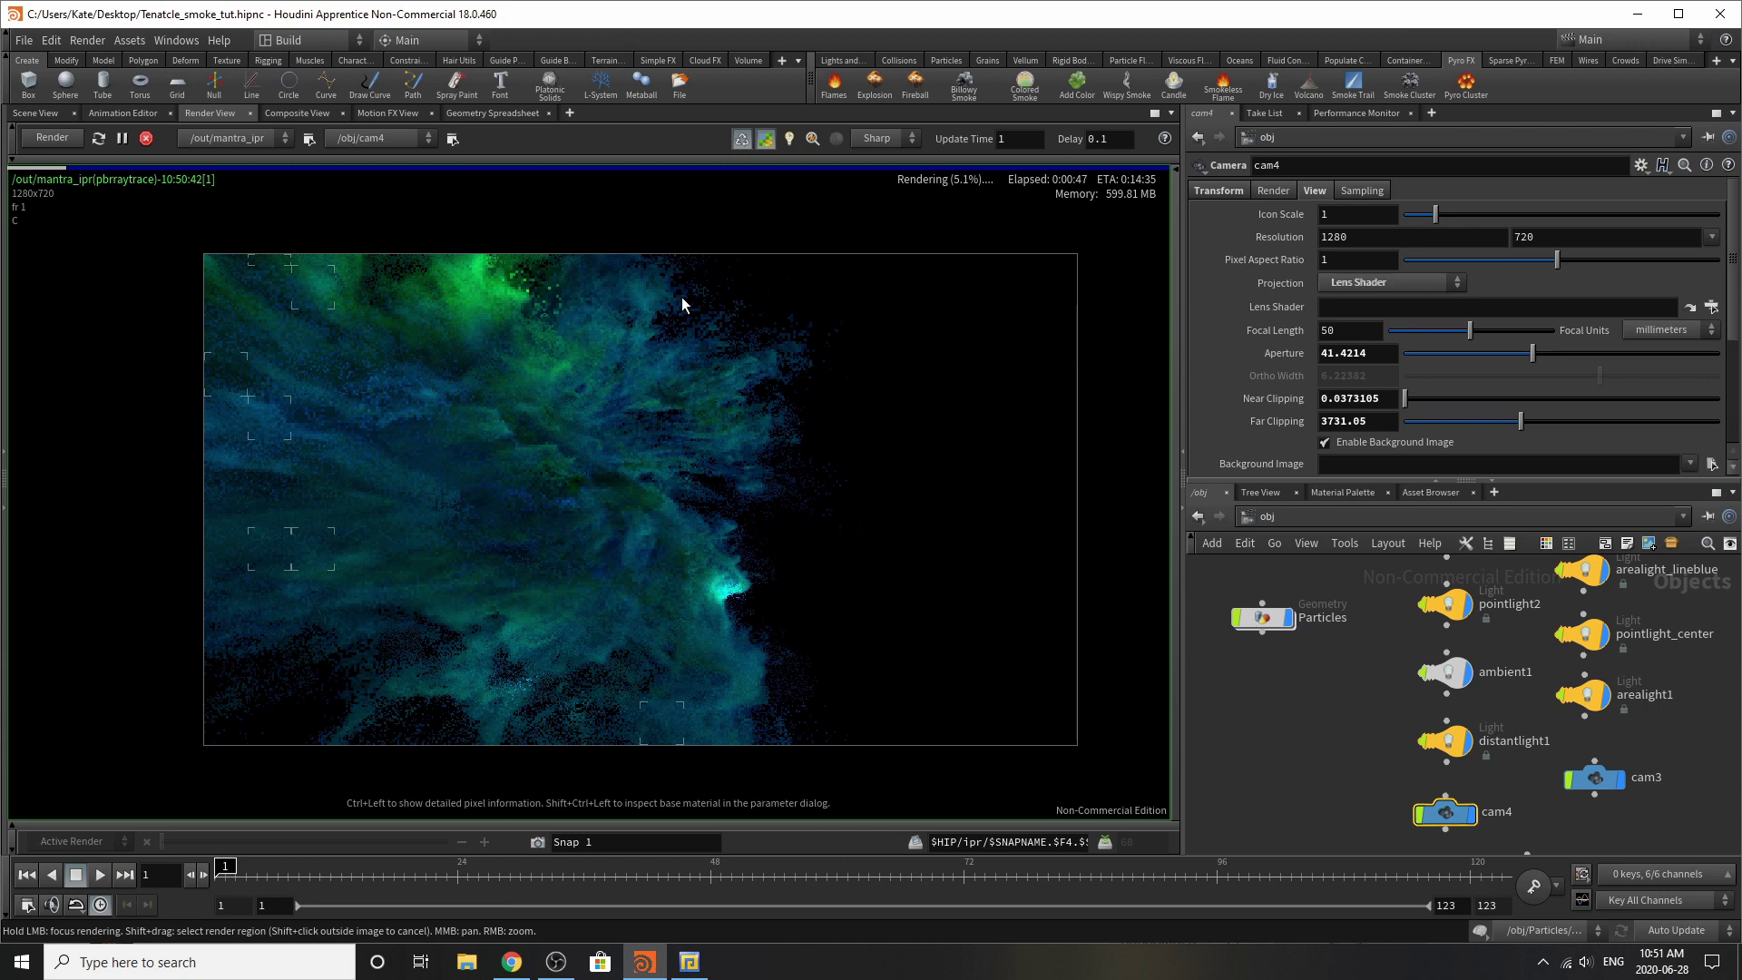
{"action": "left_click", "coordinate": [146, 138]}
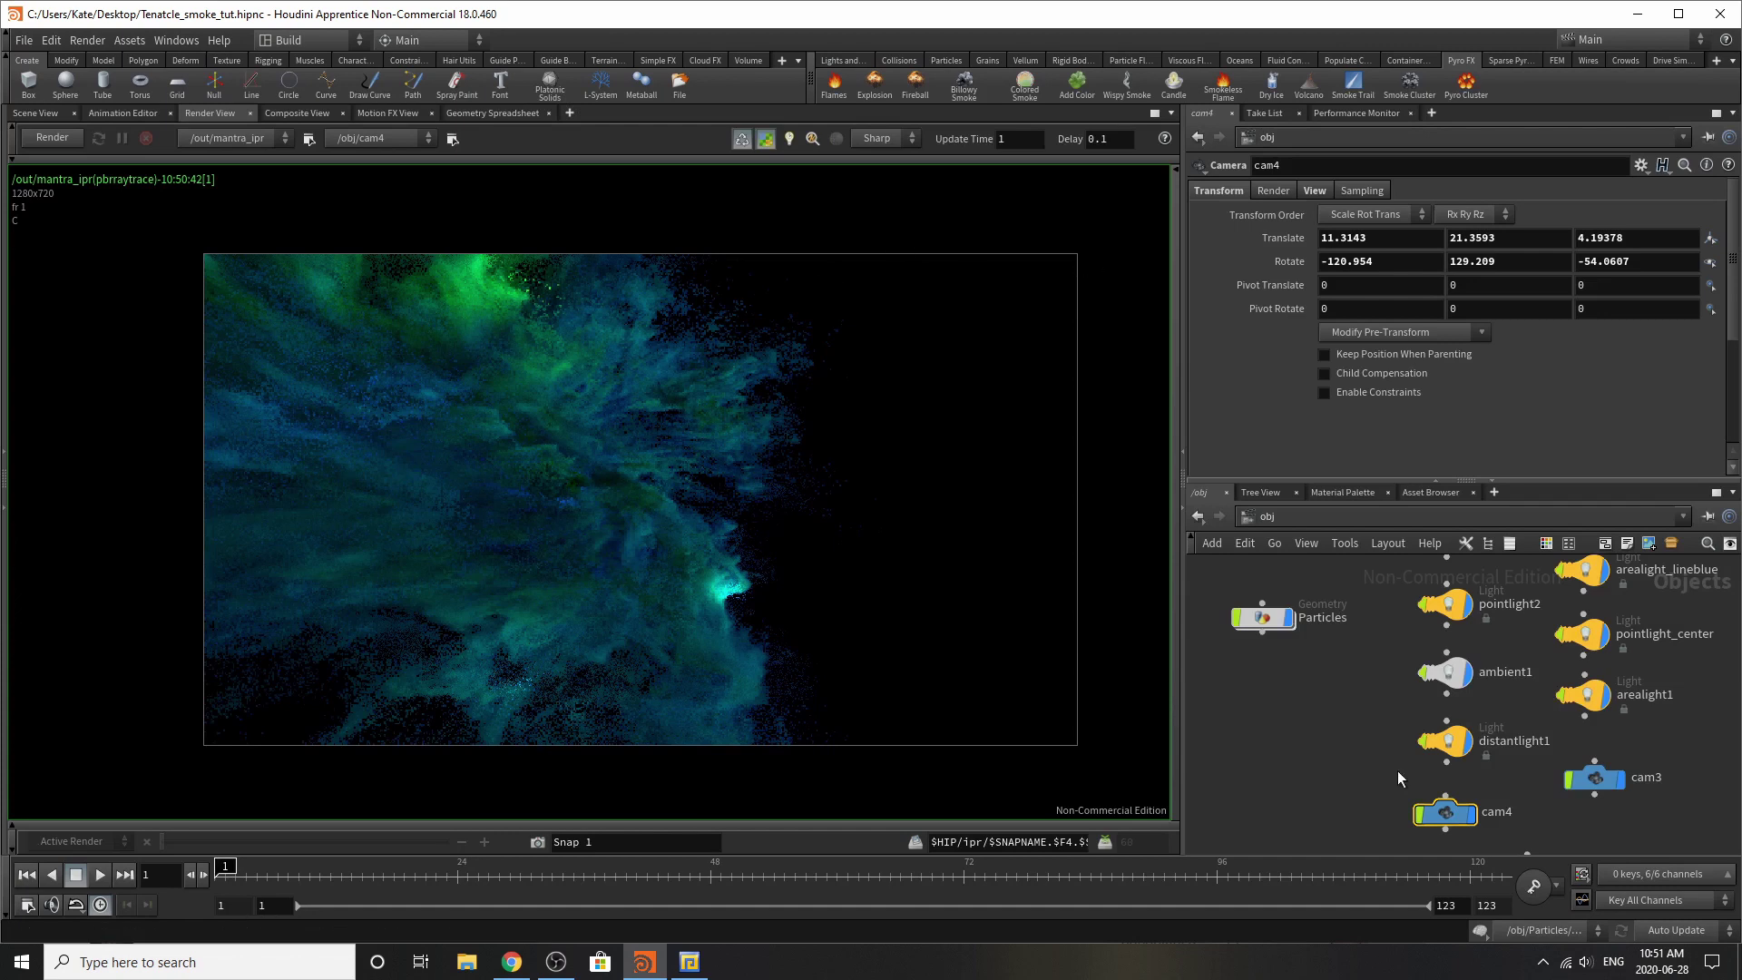
Step: Check the scene view briefly, switch the render camera back to /obj/cam3 and start the render again
{"action": "left_click", "coordinate": [36, 112]}
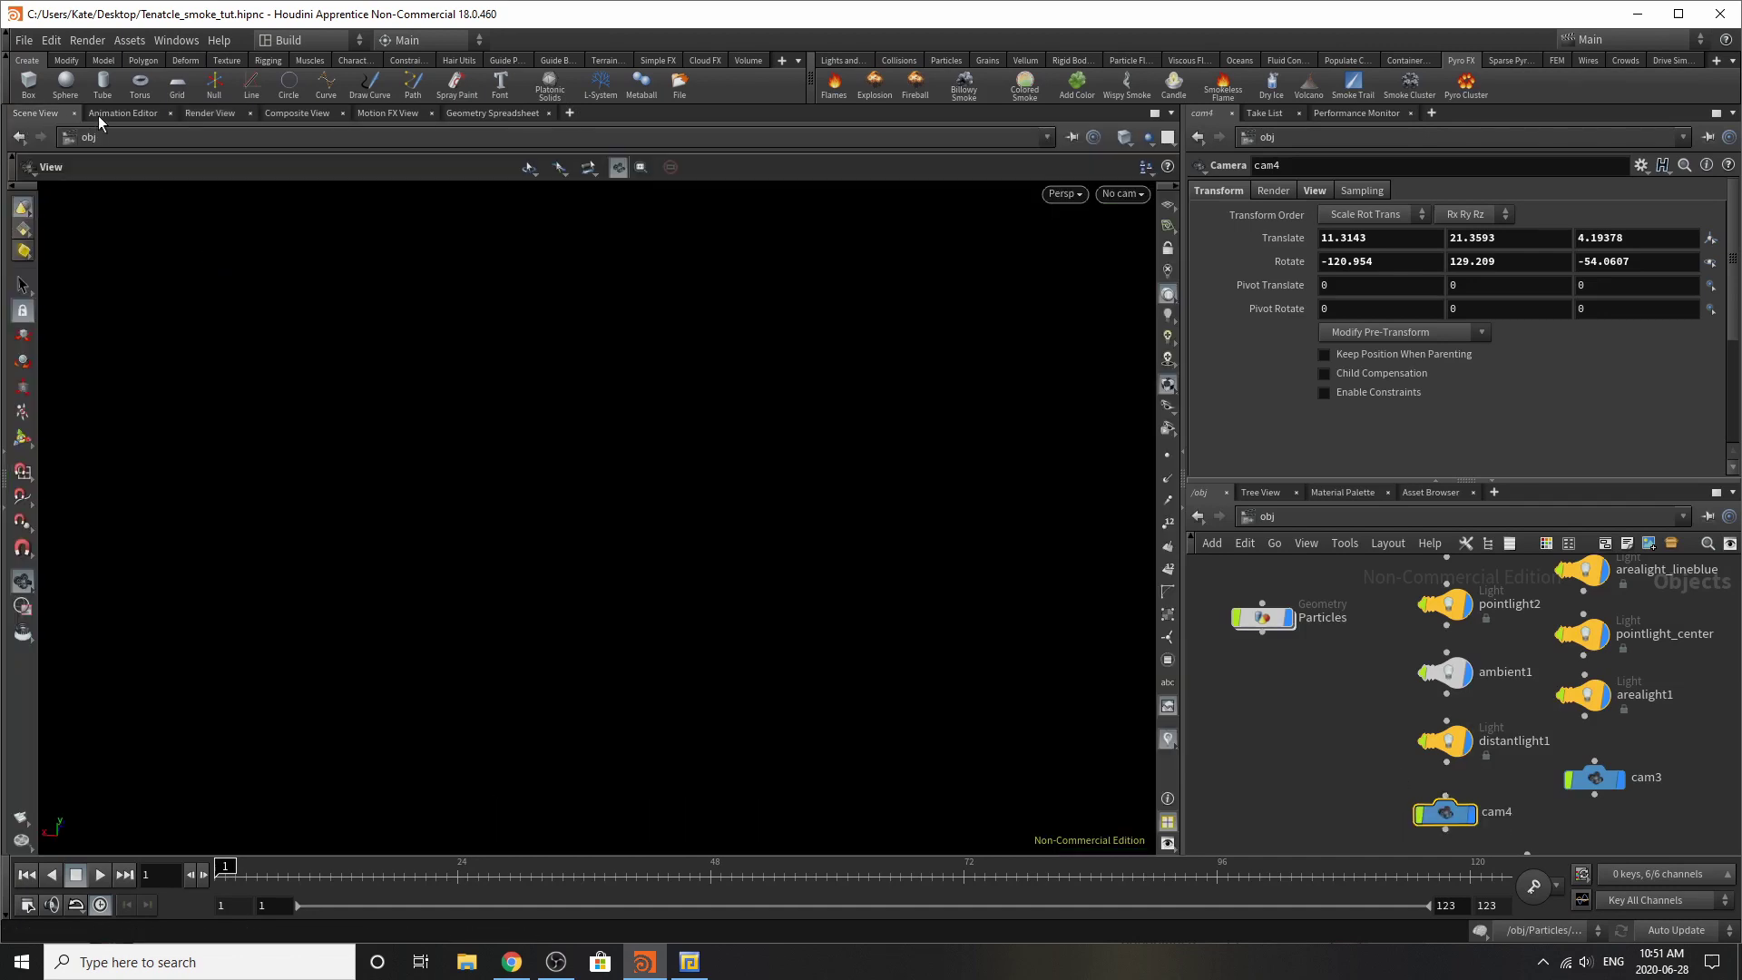
{"action": "left_click", "coordinate": [214, 114]}
{"action": "left_click", "coordinate": [379, 140]}
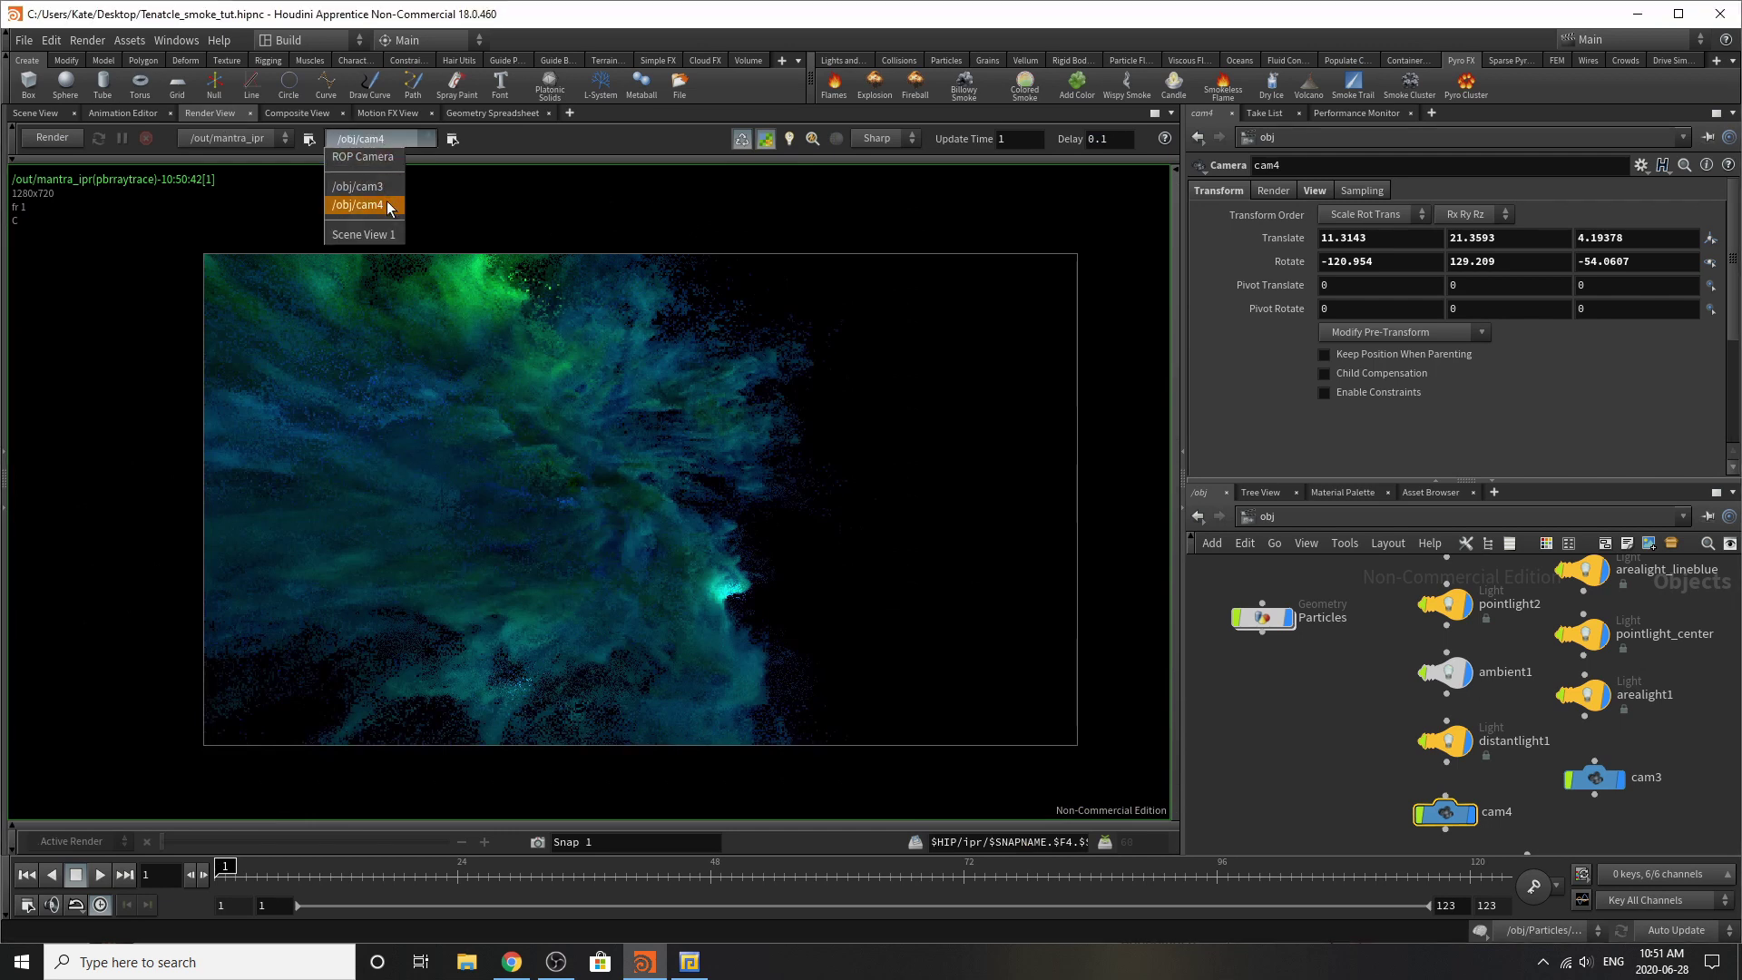
{"action": "left_click", "coordinate": [384, 185]}
{"action": "left_click", "coordinate": [67, 146]}
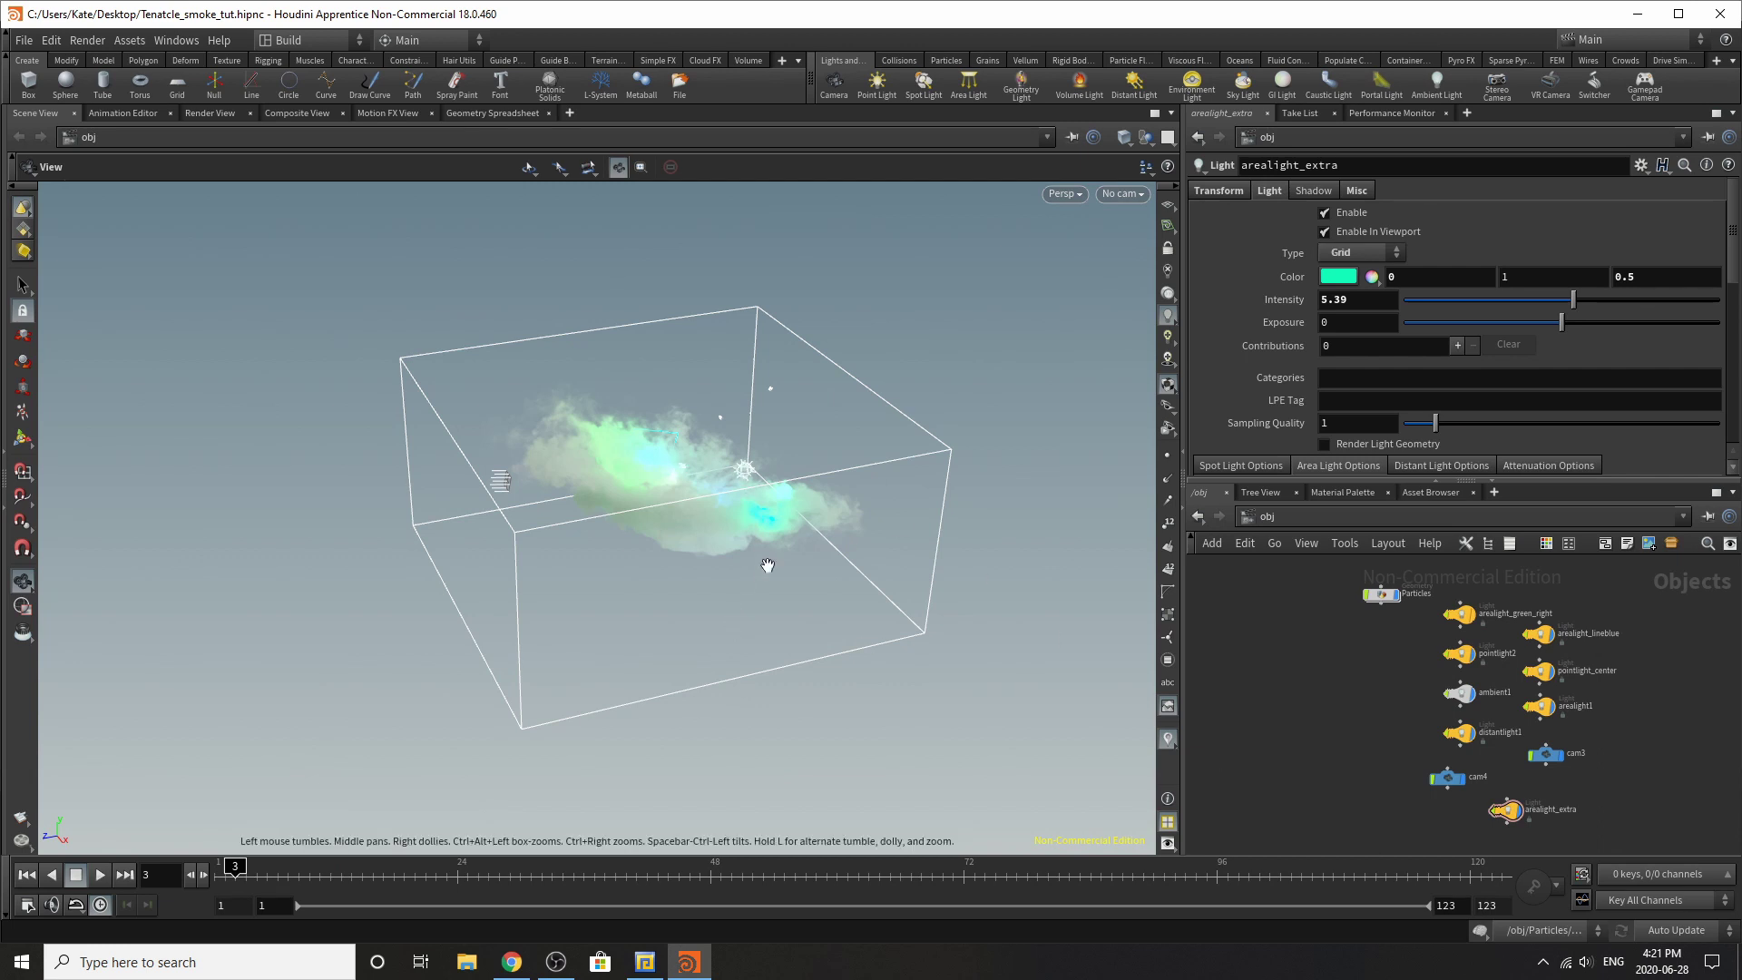
Step: Examine the smoke lit by the colored lights in the viewport from several angles and up close
{"action": "left_click_drag", "start_coordinate": [790, 516], "coordinate": [742, 504]}
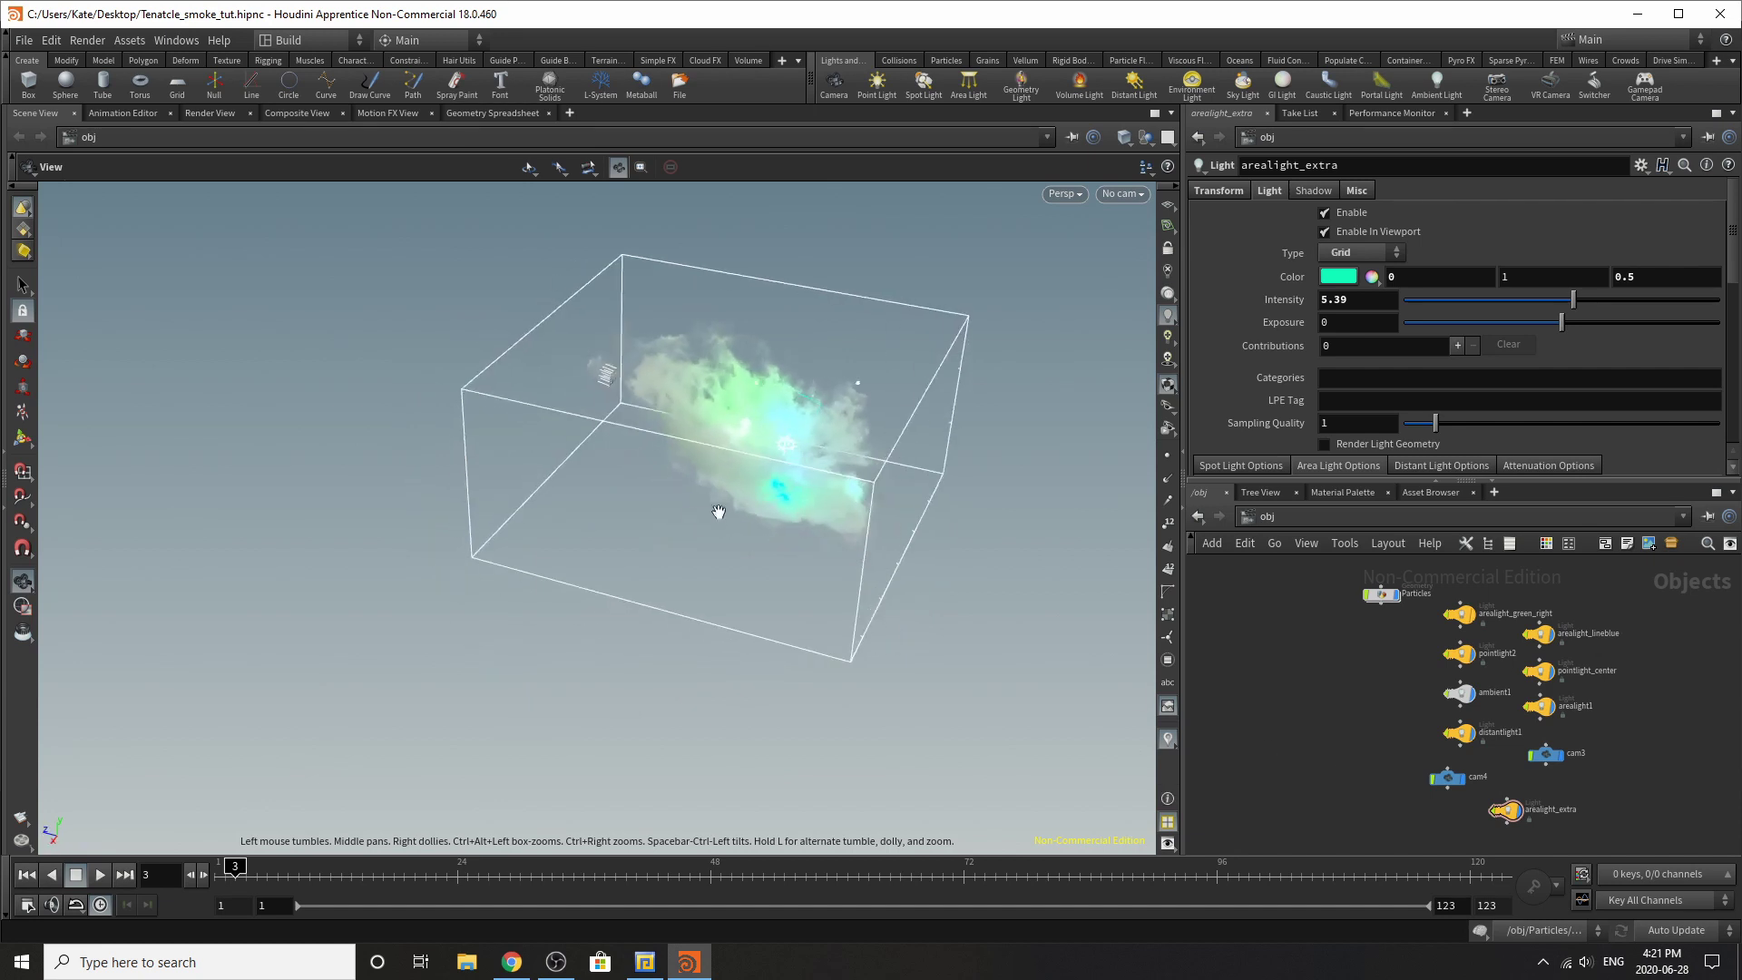
{"action": "left_click", "coordinate": [1129, 194]}
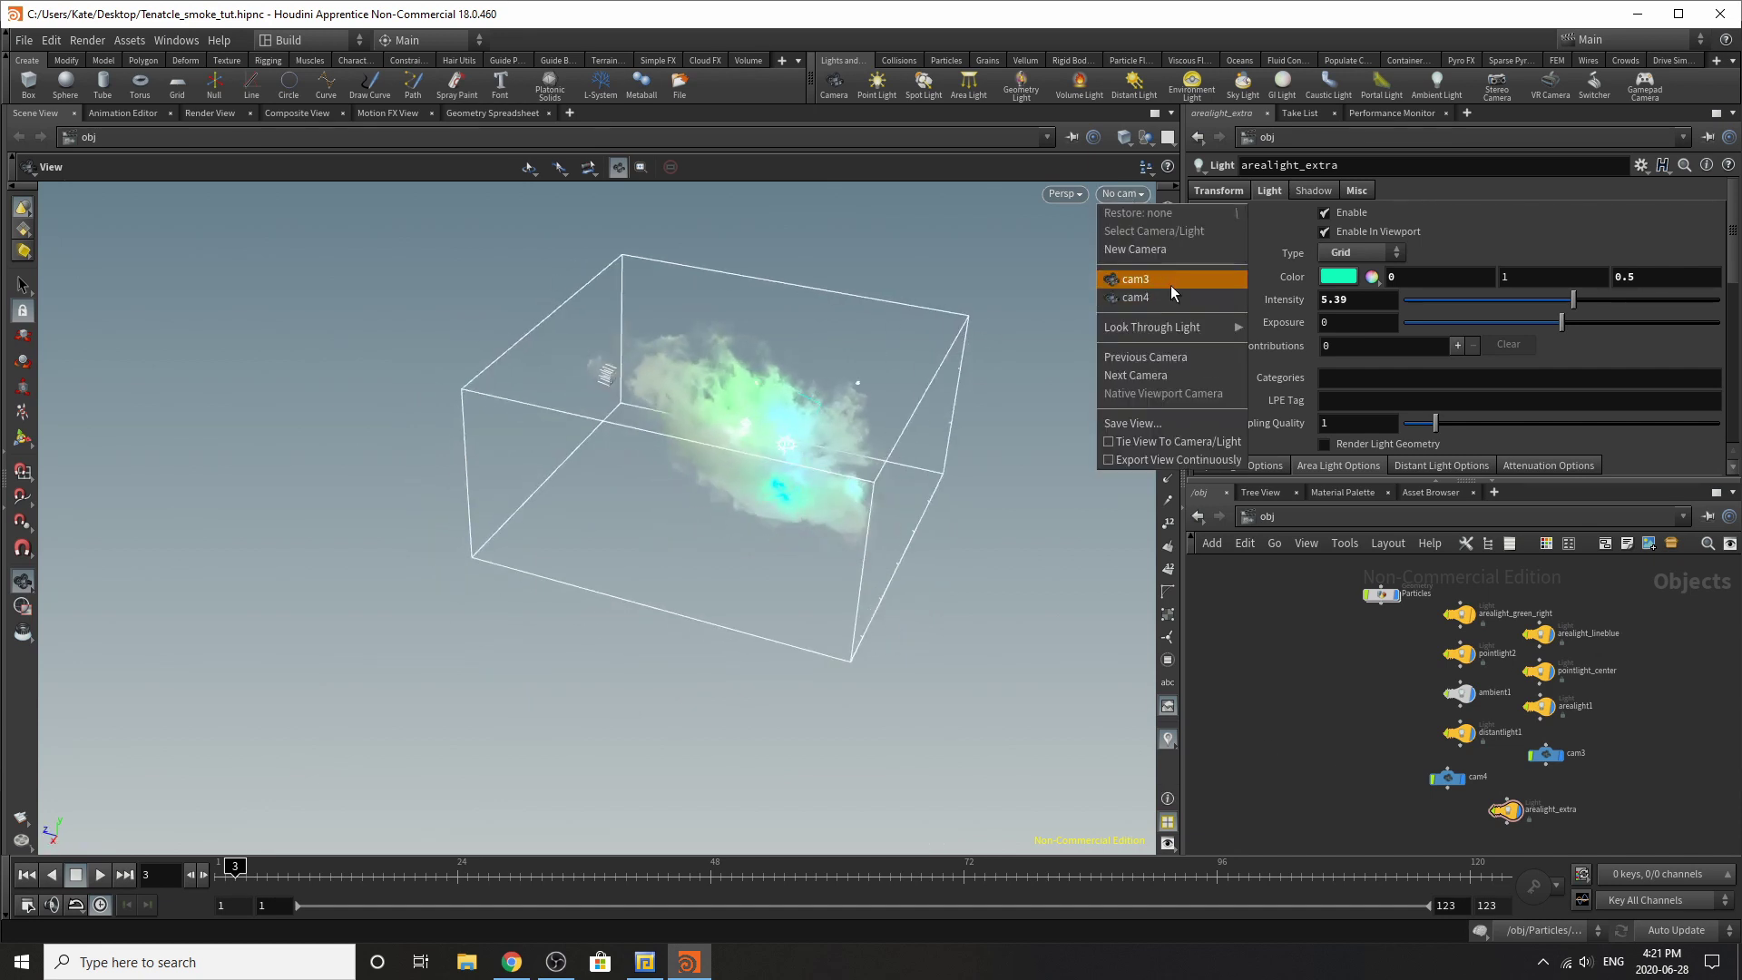
{"action": "left_click", "coordinate": [887, 501]}
{"action": "left_click_drag", "start_coordinate": [886, 498], "coordinate": [673, 502]}
{"action": "scroll", "coordinate": [672, 502], "scroll_direction": "up", "scroll_amount": 8}
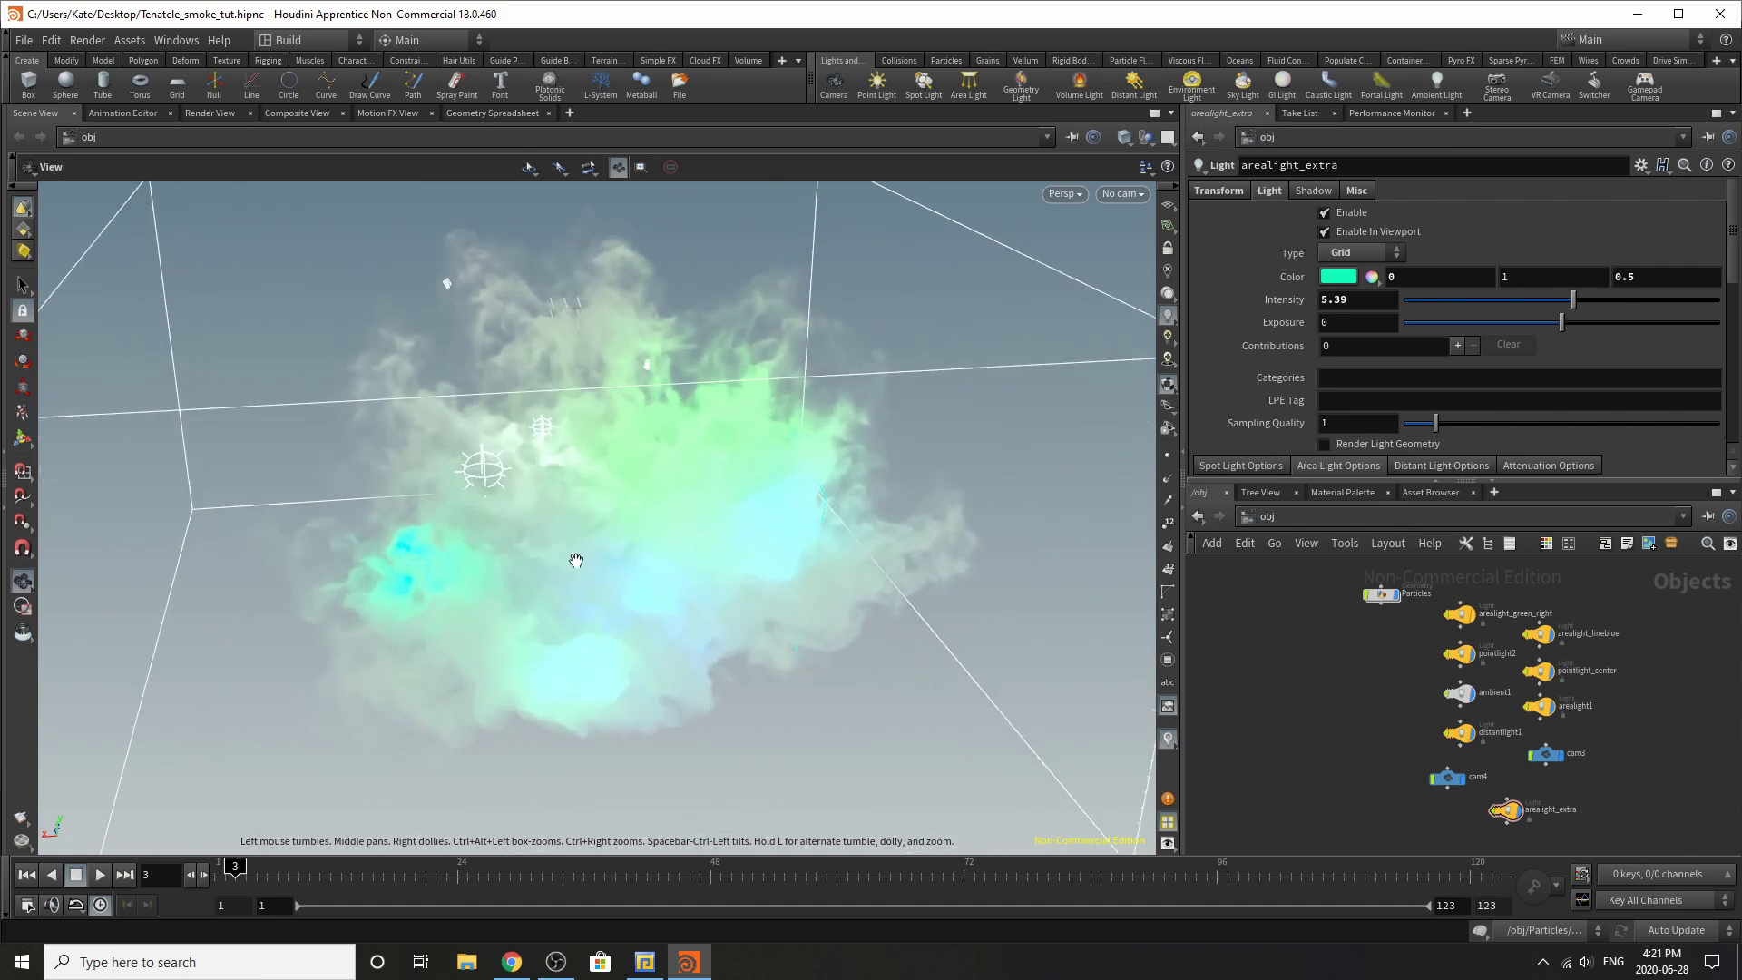
Step: Select arealight_extra and reposition the cam4 and arealight_extra nodes slightly in the object network
{"action": "left_click", "coordinate": [1504, 814]}
{"action": "scroll", "coordinate": [1504, 814], "scroll_direction": "up", "scroll_amount": 5}
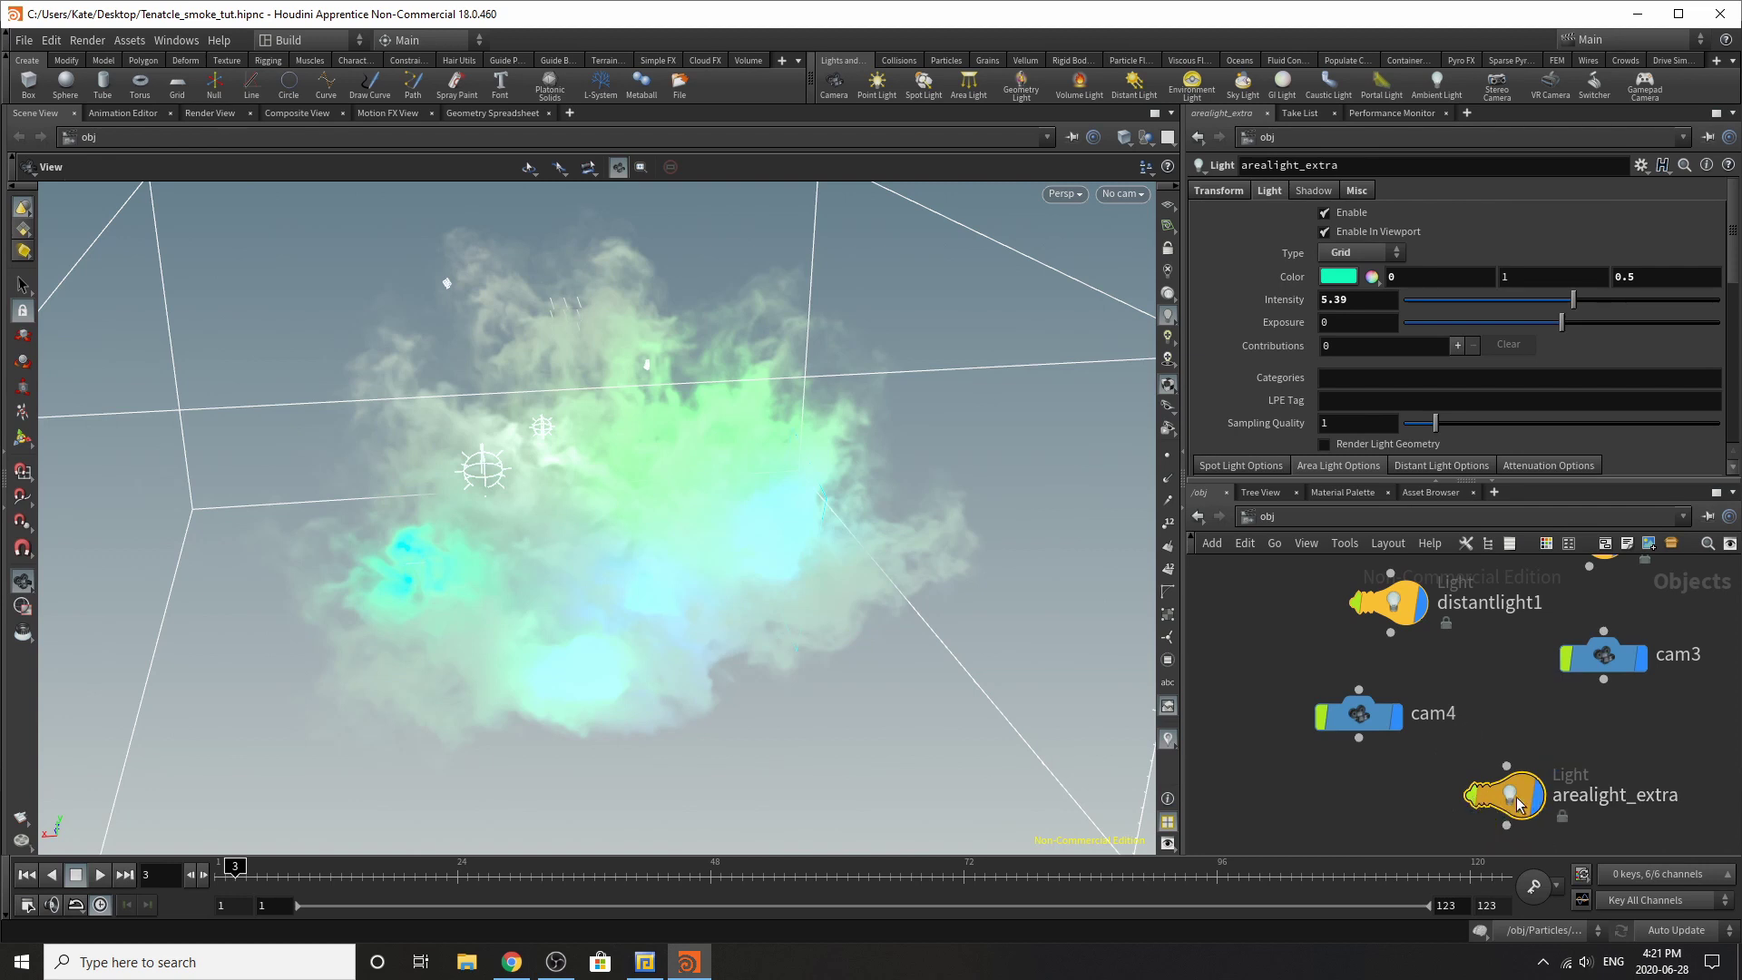
{"action": "key", "text": "i"}
{"action": "left_click", "coordinate": [1260, 516]}
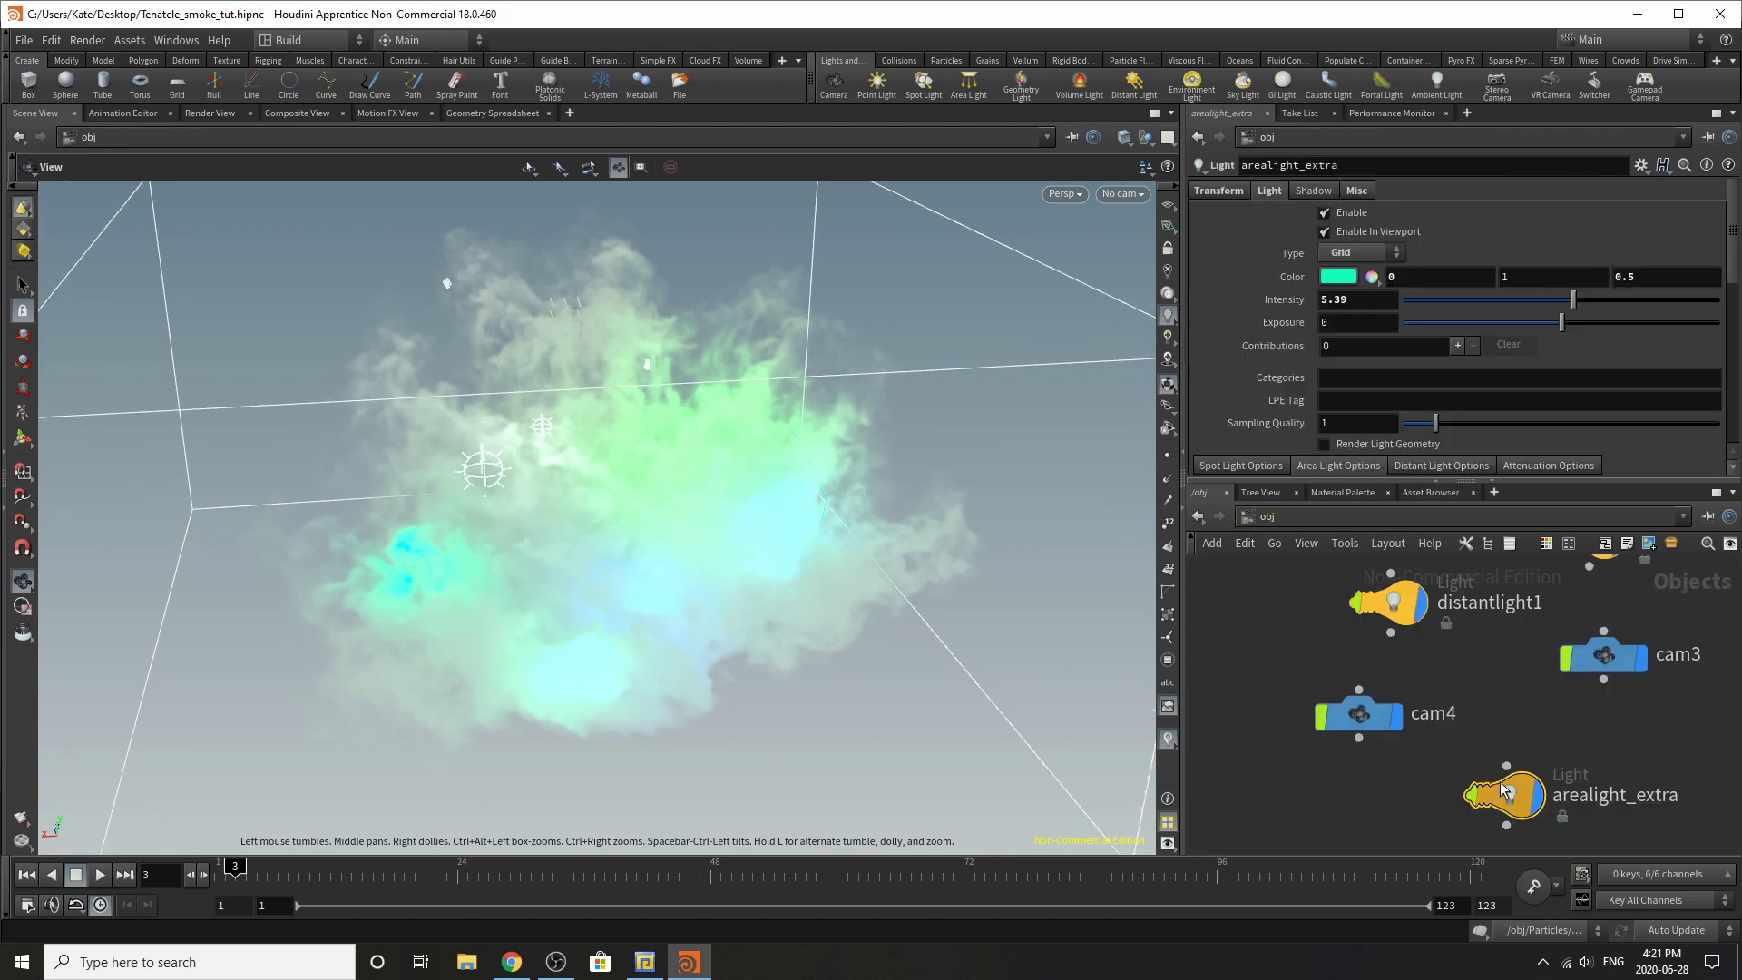
{"action": "left_click_drag", "start_coordinate": [1369, 719], "coordinate": [1360, 722]}
{"action": "left_click_drag", "start_coordinate": [1523, 806], "coordinate": [1443, 822]}
Step: Set the render camera to /obj/cam4, run a preview render of the smoke and stop it
{"action": "left_click", "coordinate": [188, 114]}
{"action": "left_click", "coordinate": [399, 142]}
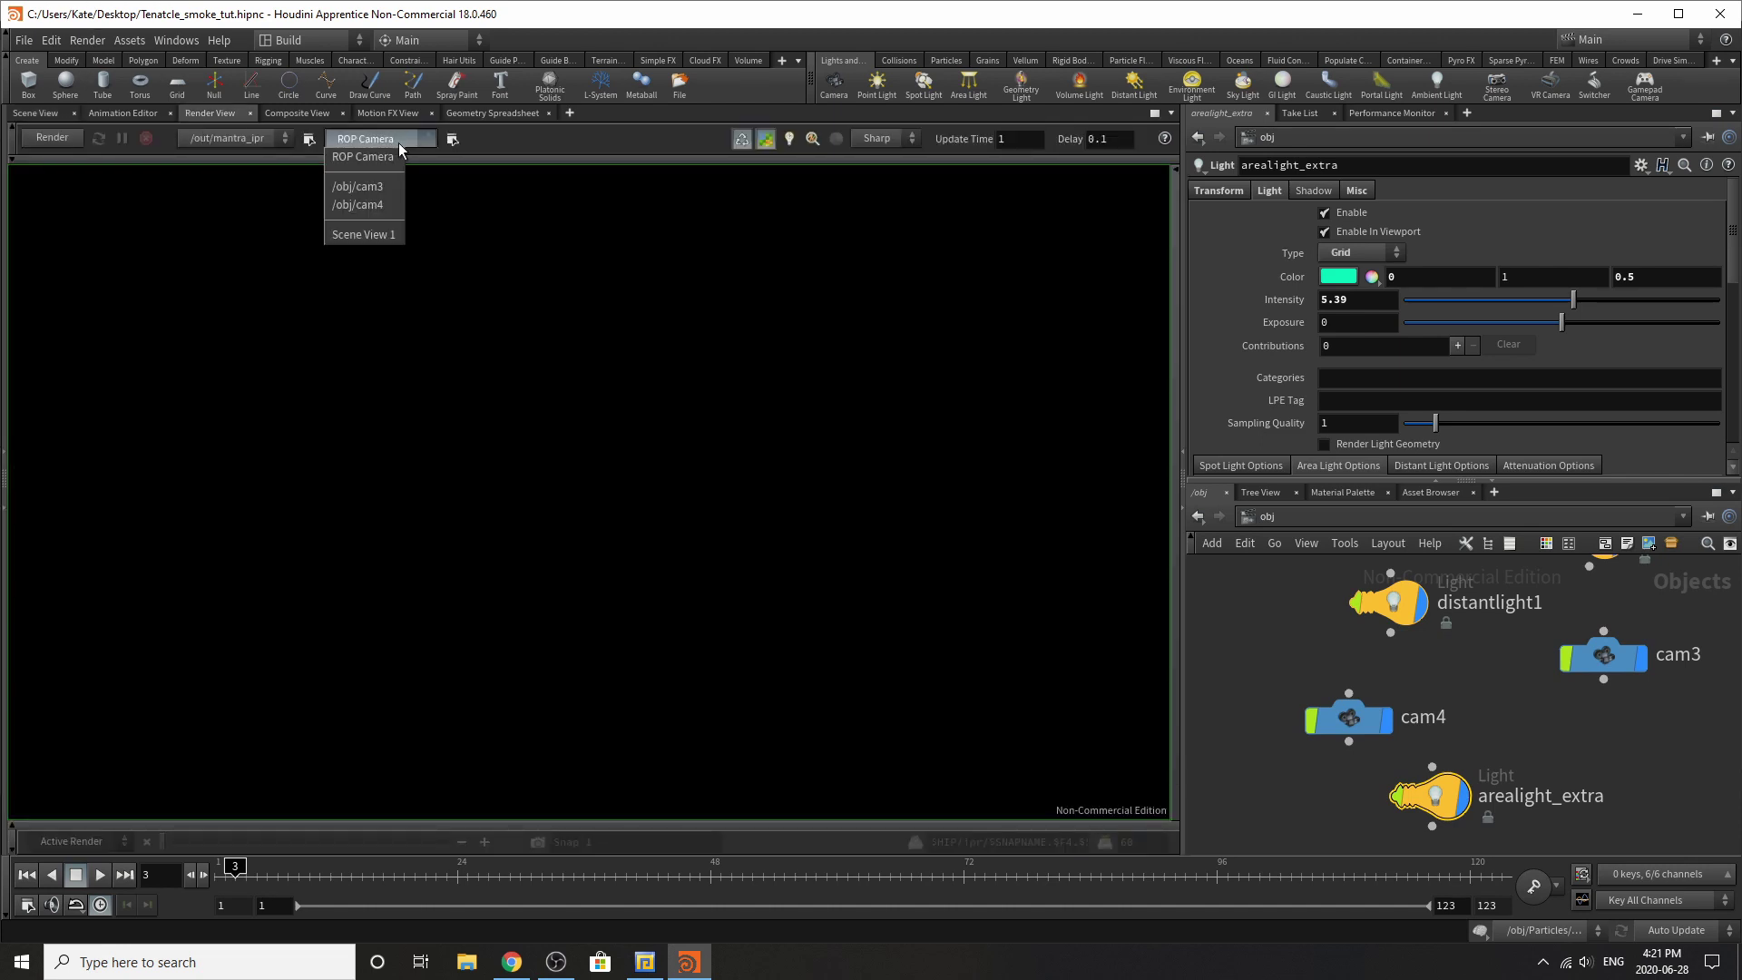
{"action": "left_click", "coordinate": [384, 214]}
{"action": "left_click", "coordinate": [56, 138]}
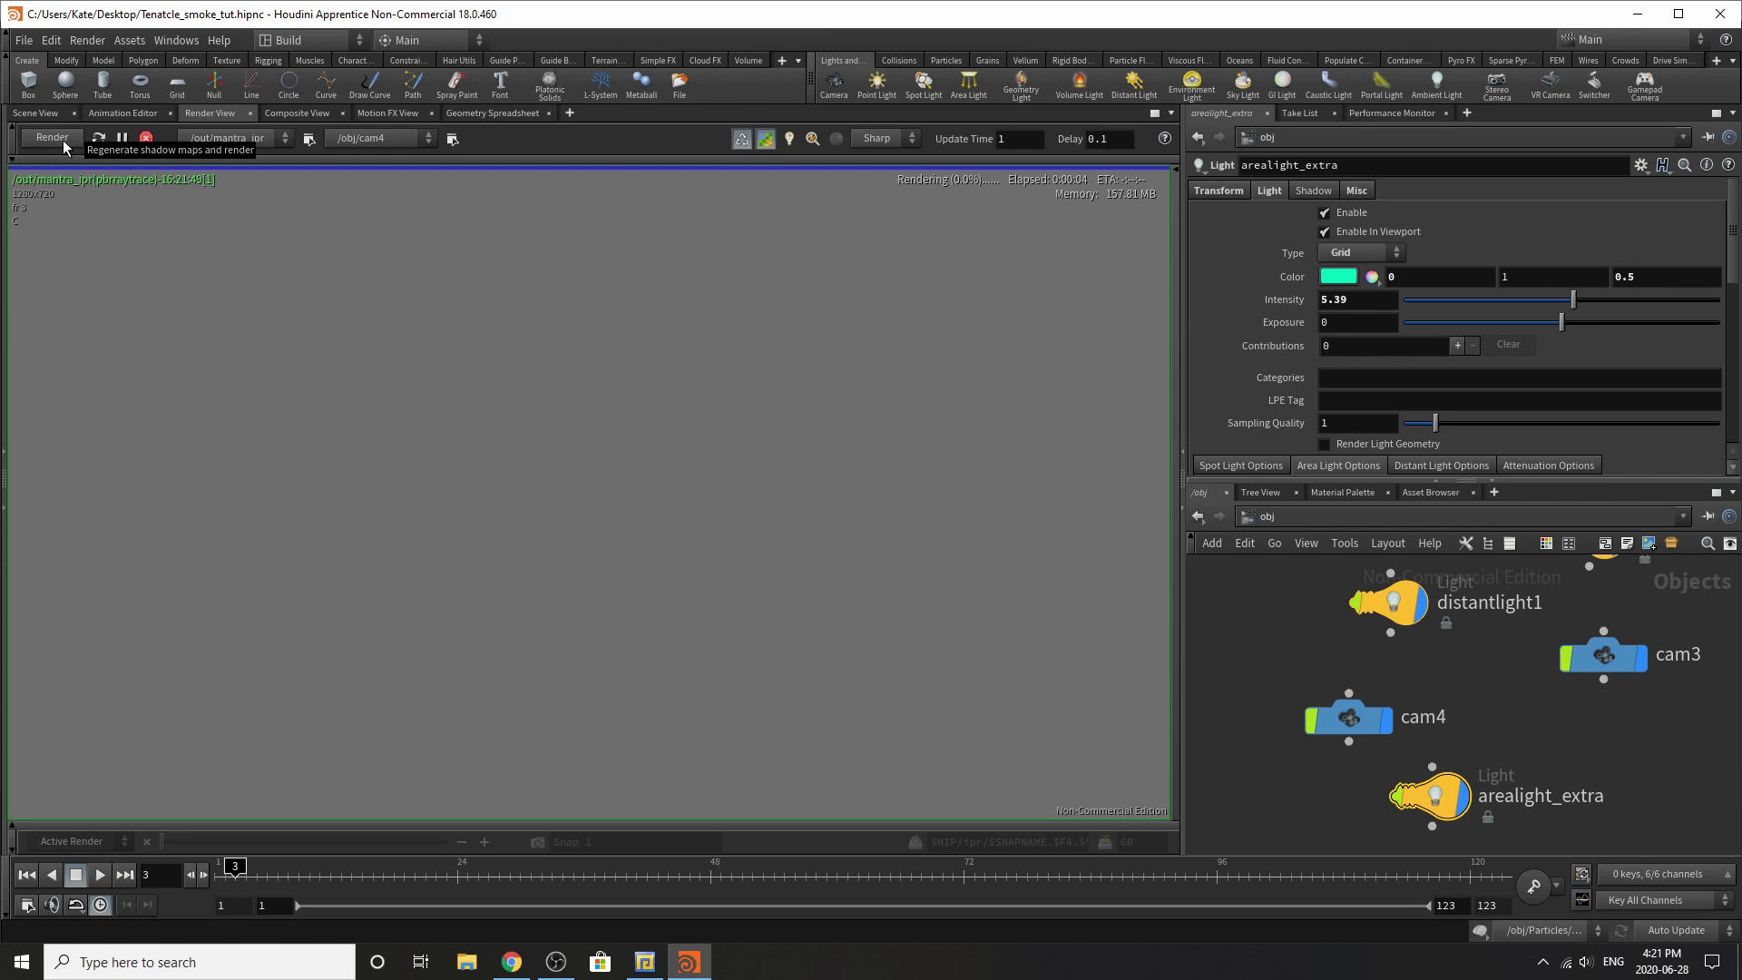
{"action": "left_click", "coordinate": [62, 139]}
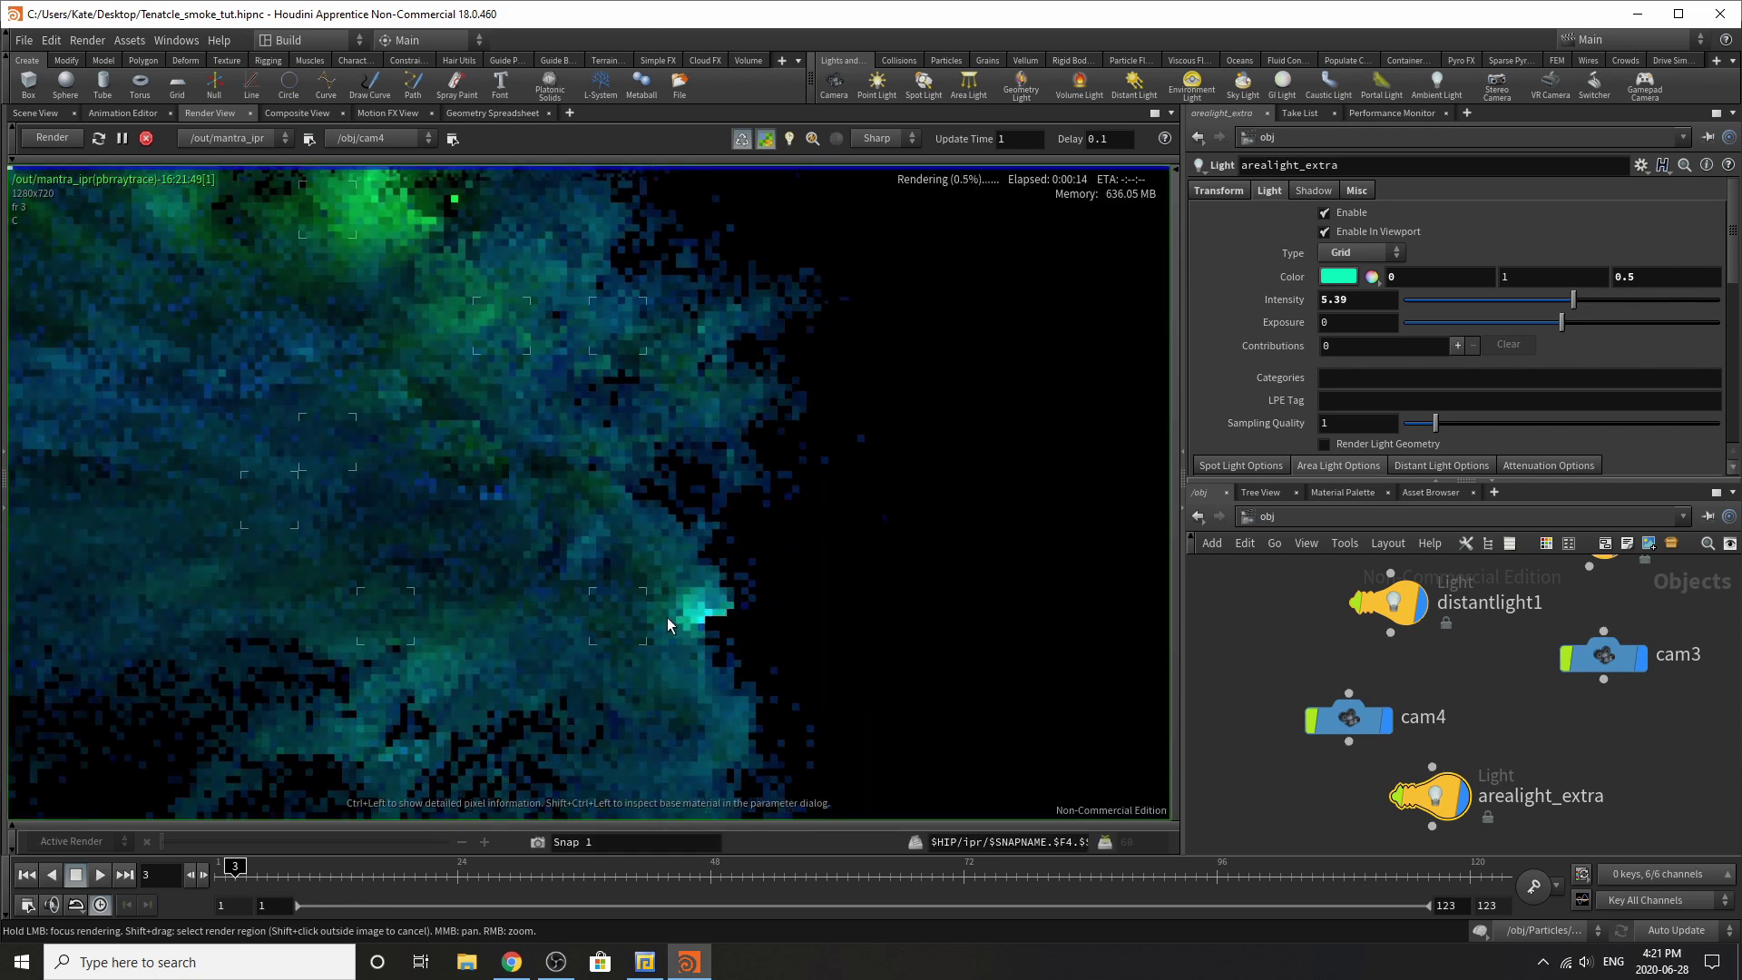
{"action": "left_click", "coordinate": [146, 138]}
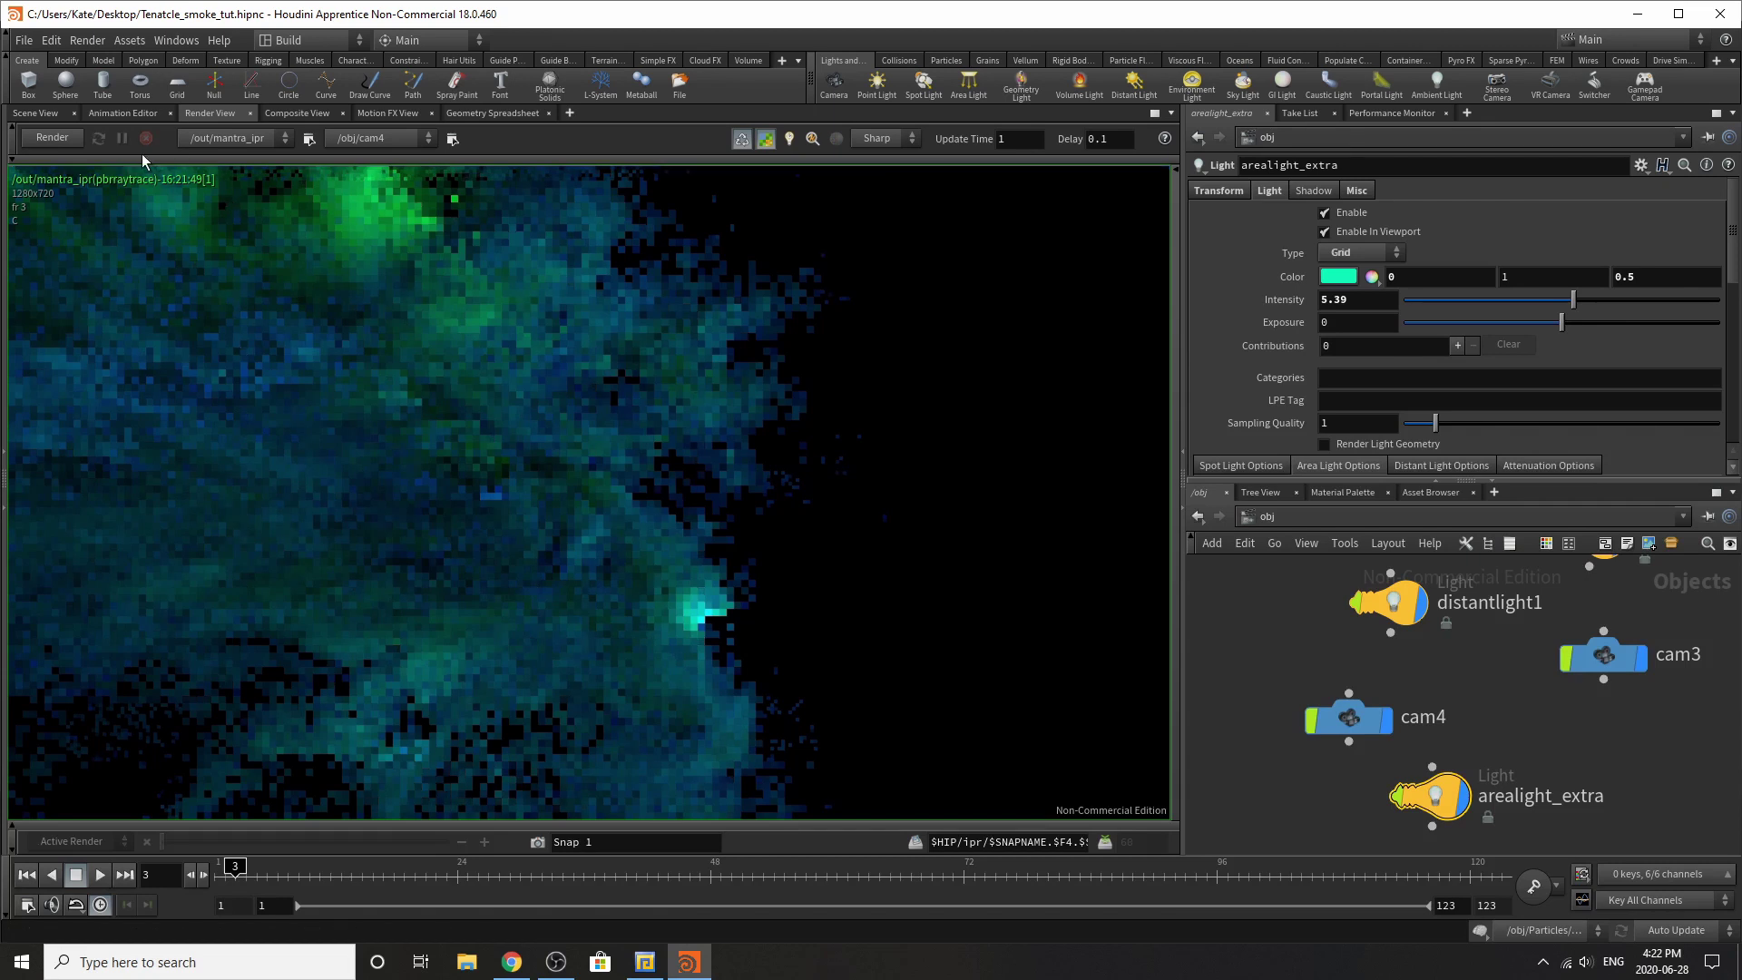
Step: Check the transform values of arealight_extra against the bright cyan spot in the cam4 render
{"action": "scroll", "coordinate": [1459, 760], "scroll_direction": "down", "scroll_amount": 5}
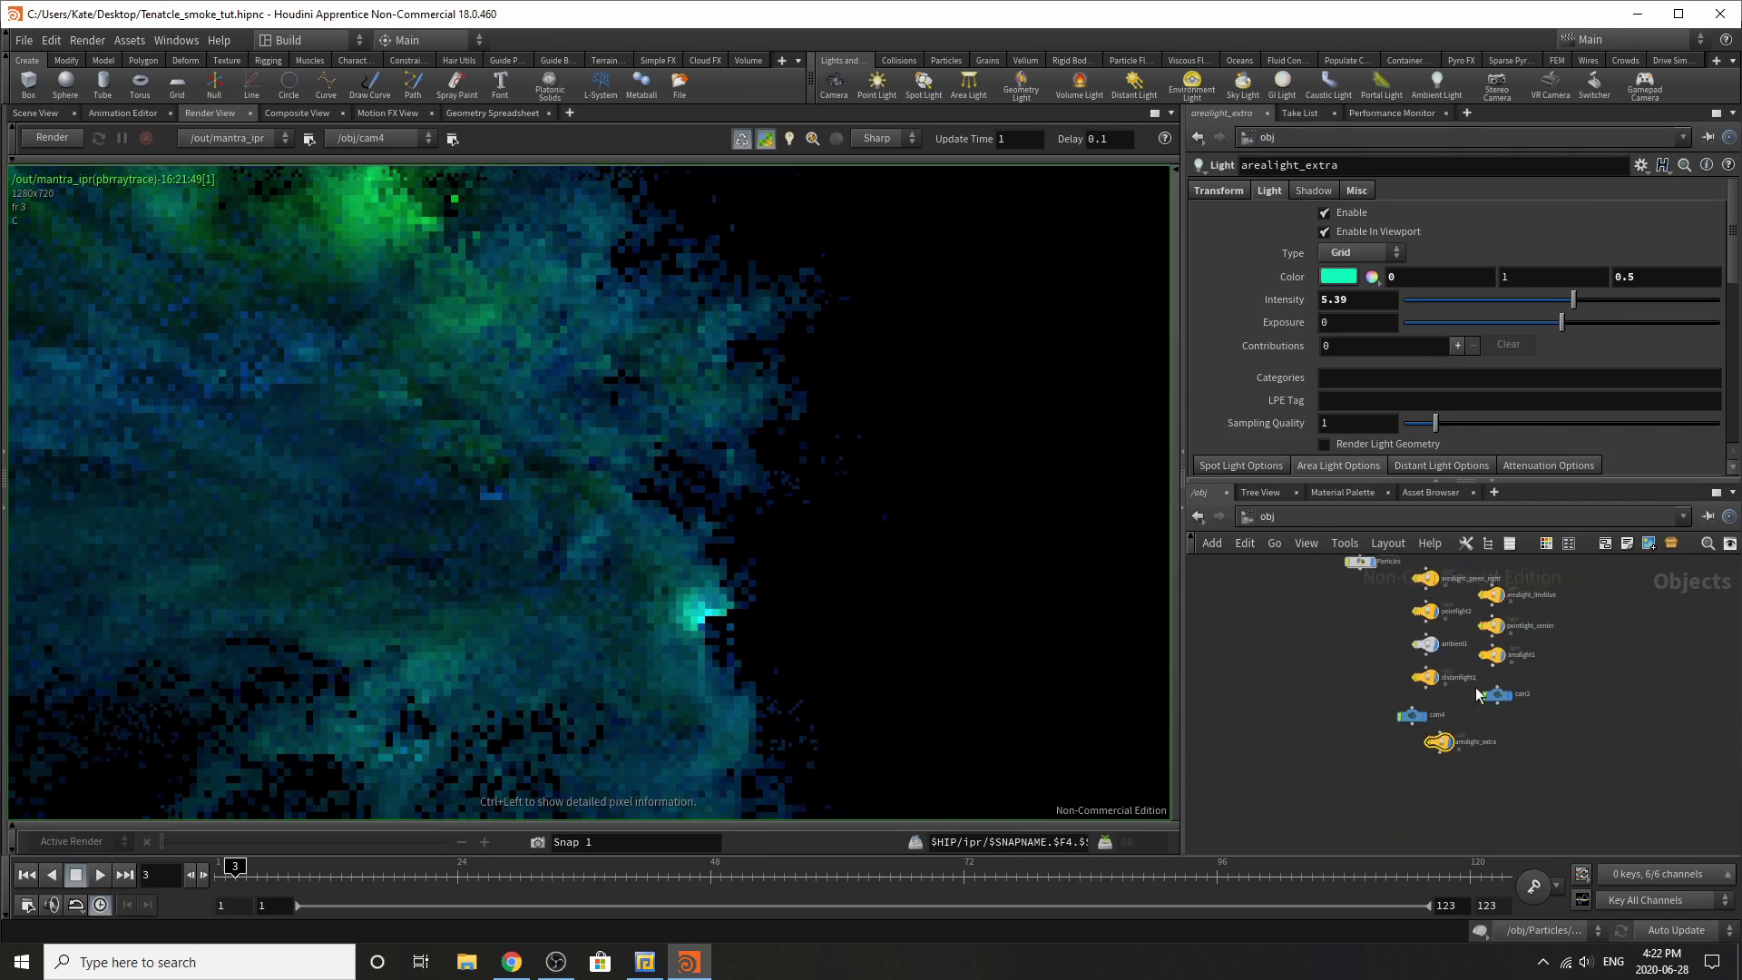
{"action": "scroll", "coordinate": [1458, 760], "scroll_direction": "up", "scroll_amount": 5}
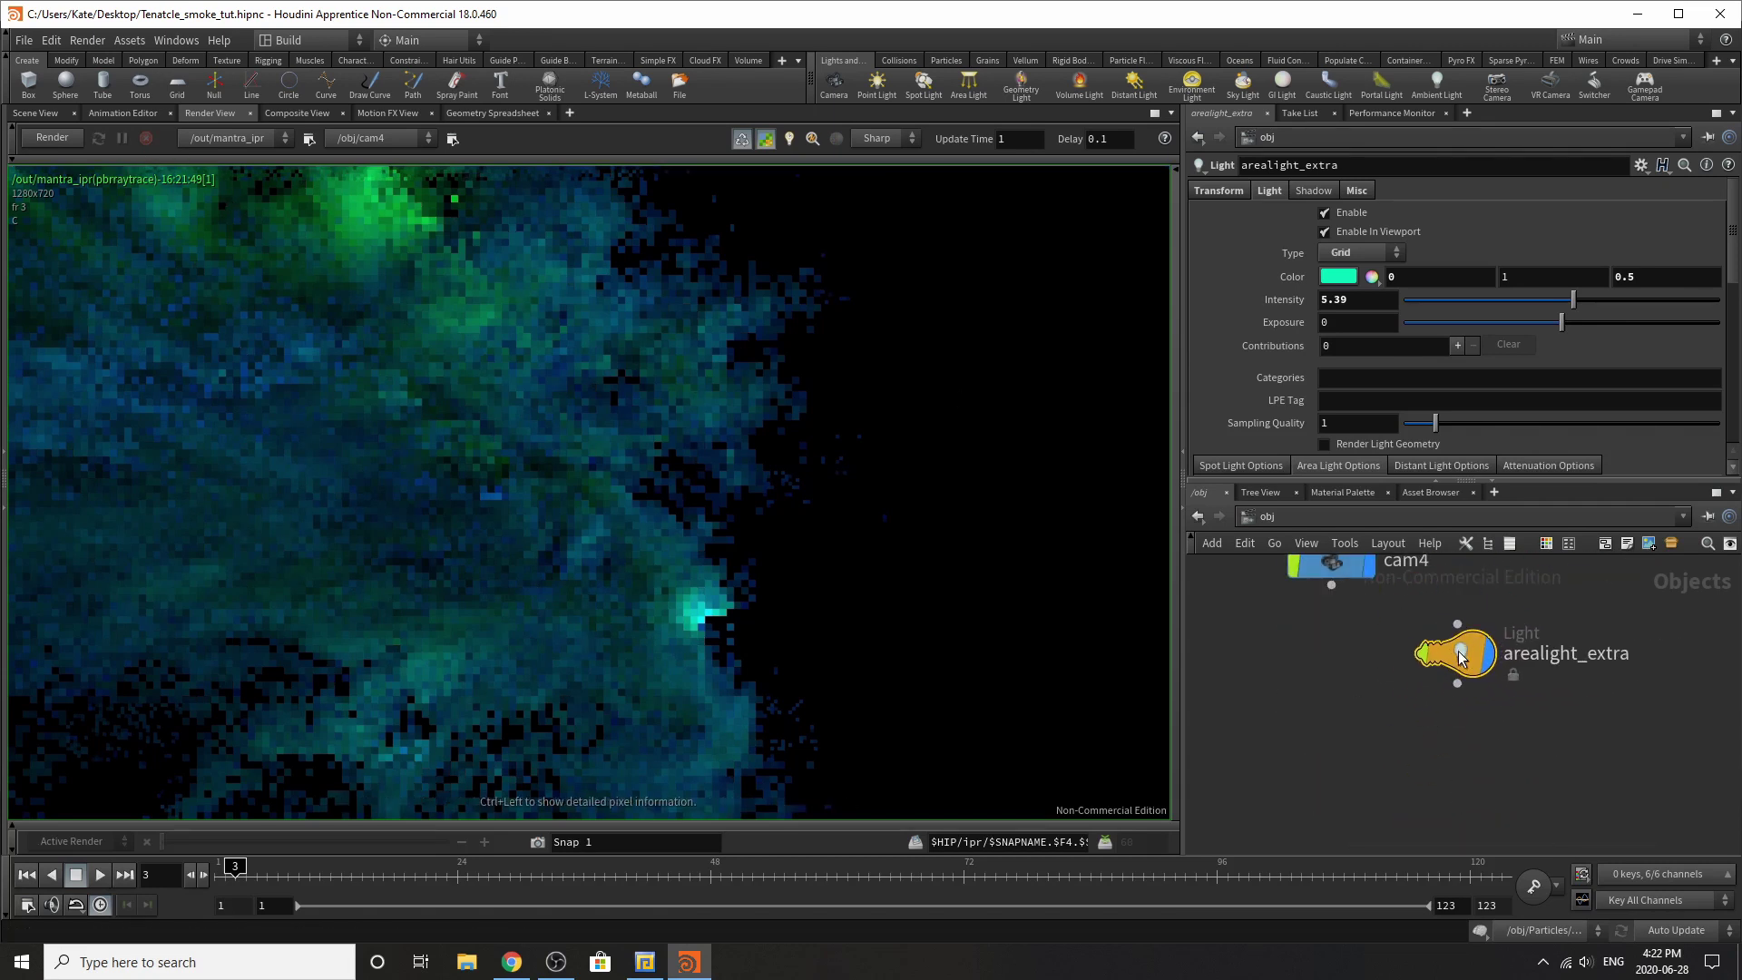
{"action": "left_click", "coordinate": [1207, 188]}
{"action": "scroll", "coordinate": [1366, 791], "scroll_direction": "down", "scroll_amount": 8}
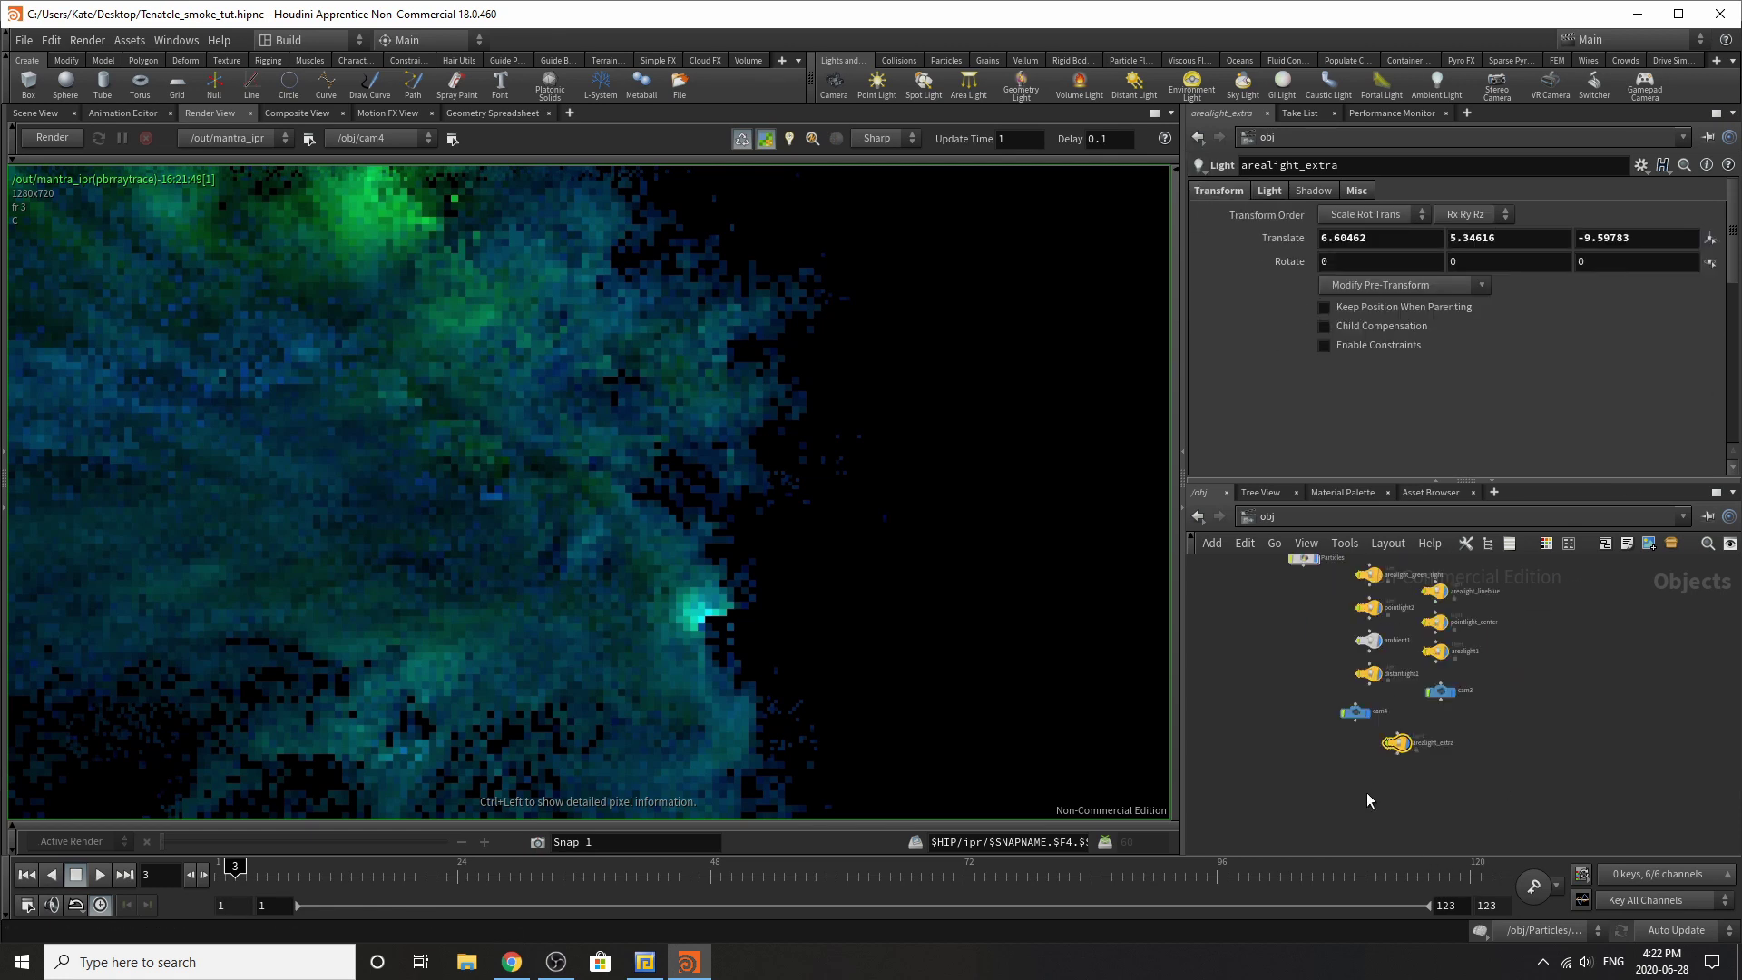
Step: Review arealight1's type, color and intensity settings and bring the full rendered frame into view
{"action": "scroll", "coordinate": [1369, 789], "scroll_direction": "up", "scroll_amount": 5}
{"action": "left_click", "coordinate": [1443, 688]}
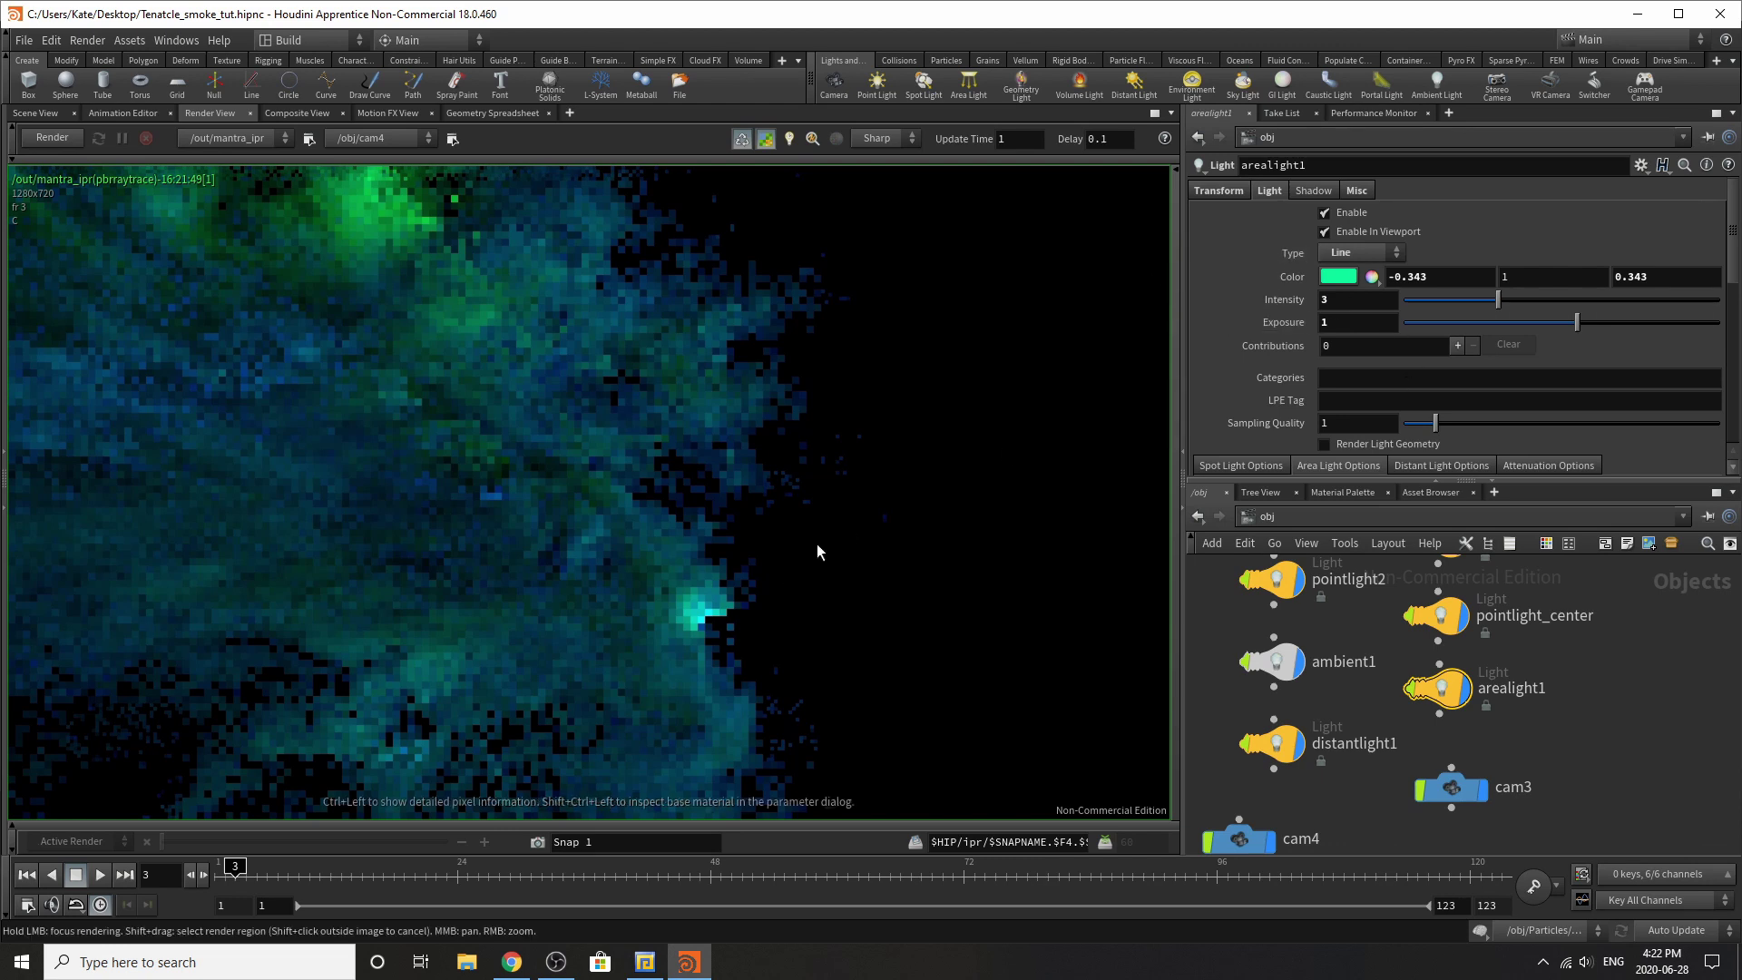
{"action": "scroll", "coordinate": [819, 546], "scroll_direction": "down", "scroll_amount": 3}
{"action": "scroll", "coordinate": [817, 562], "scroll_direction": "up", "scroll_amount": 2}
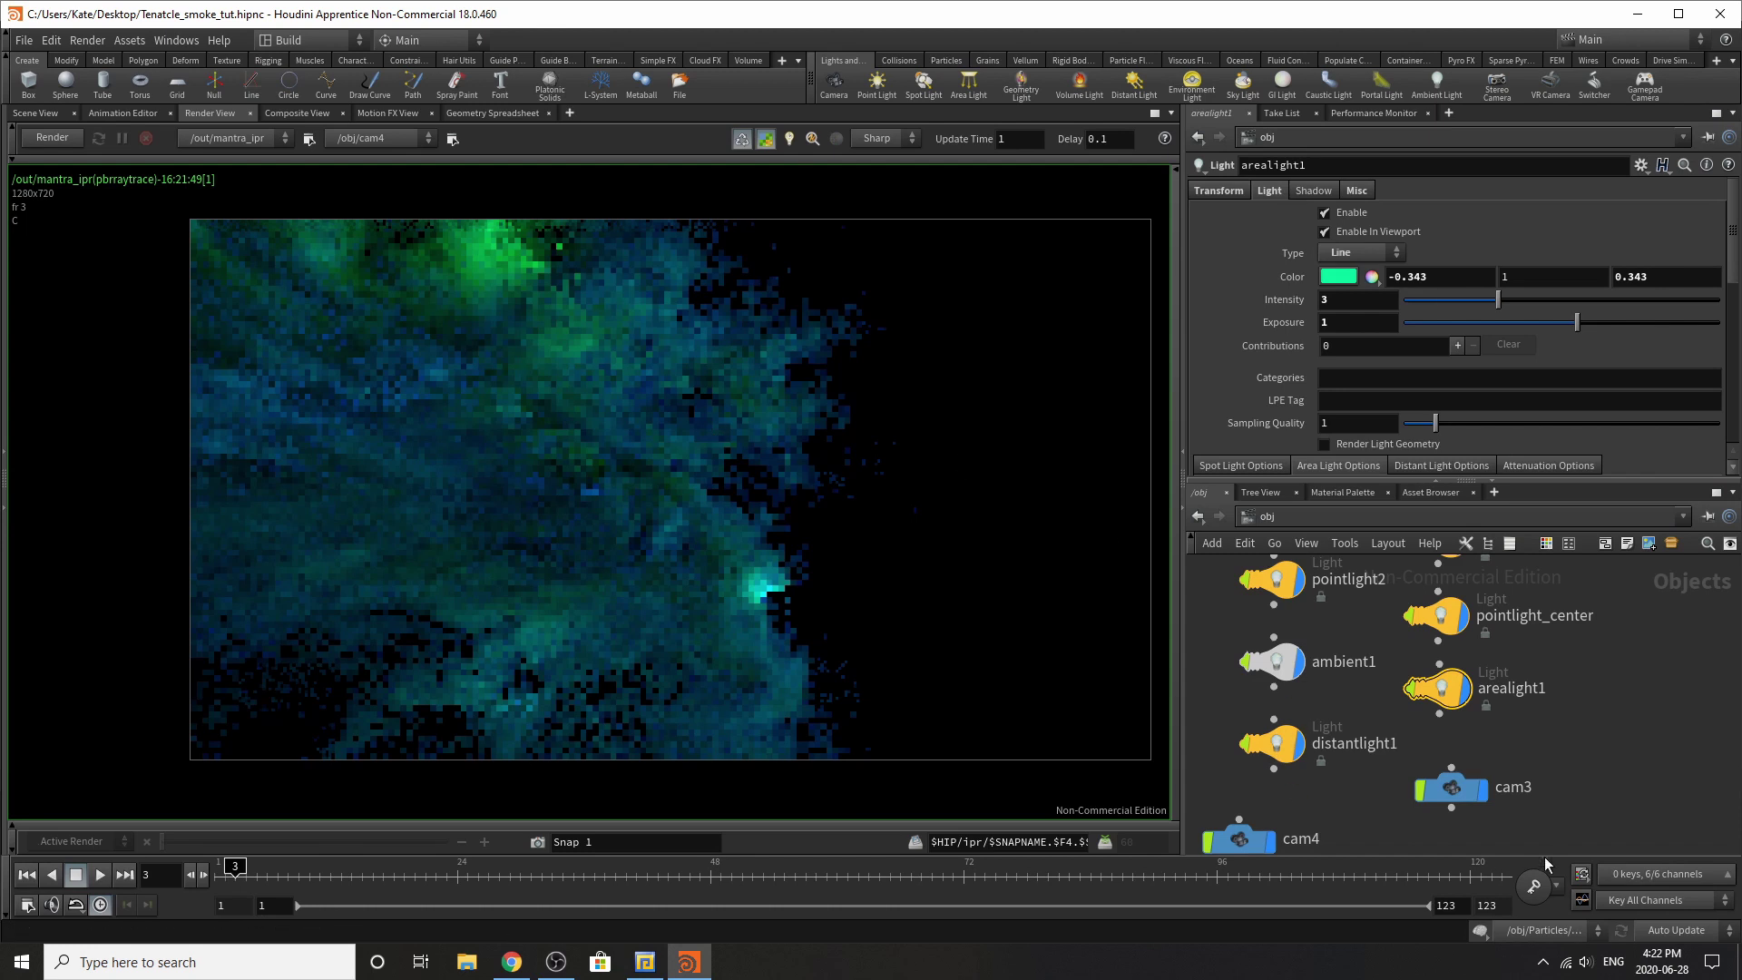
Step: Nudge the cam3 node, switch the render camera to /obj/cam3 and show arealight1's transform values
{"action": "left_click_drag", "start_coordinate": [1452, 787], "coordinate": [1465, 764]}
{"action": "left_click", "coordinate": [399, 138]}
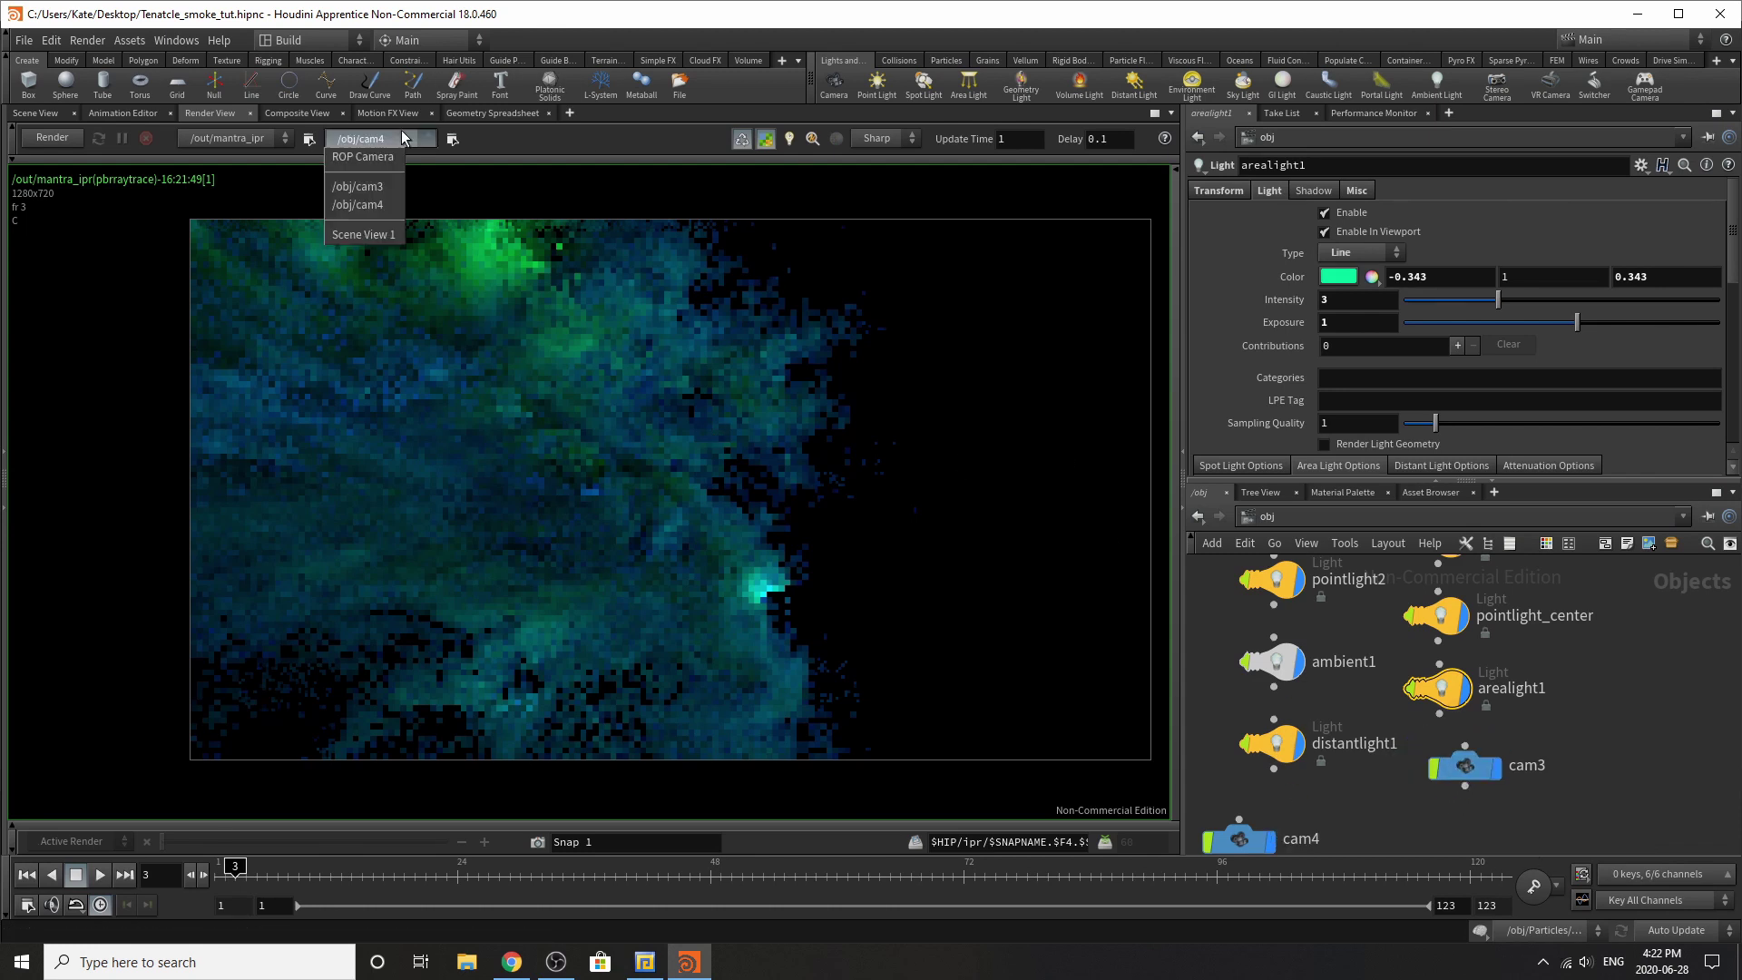
{"action": "left_click", "coordinate": [362, 187]}
{"action": "left_click", "coordinate": [1216, 194]}
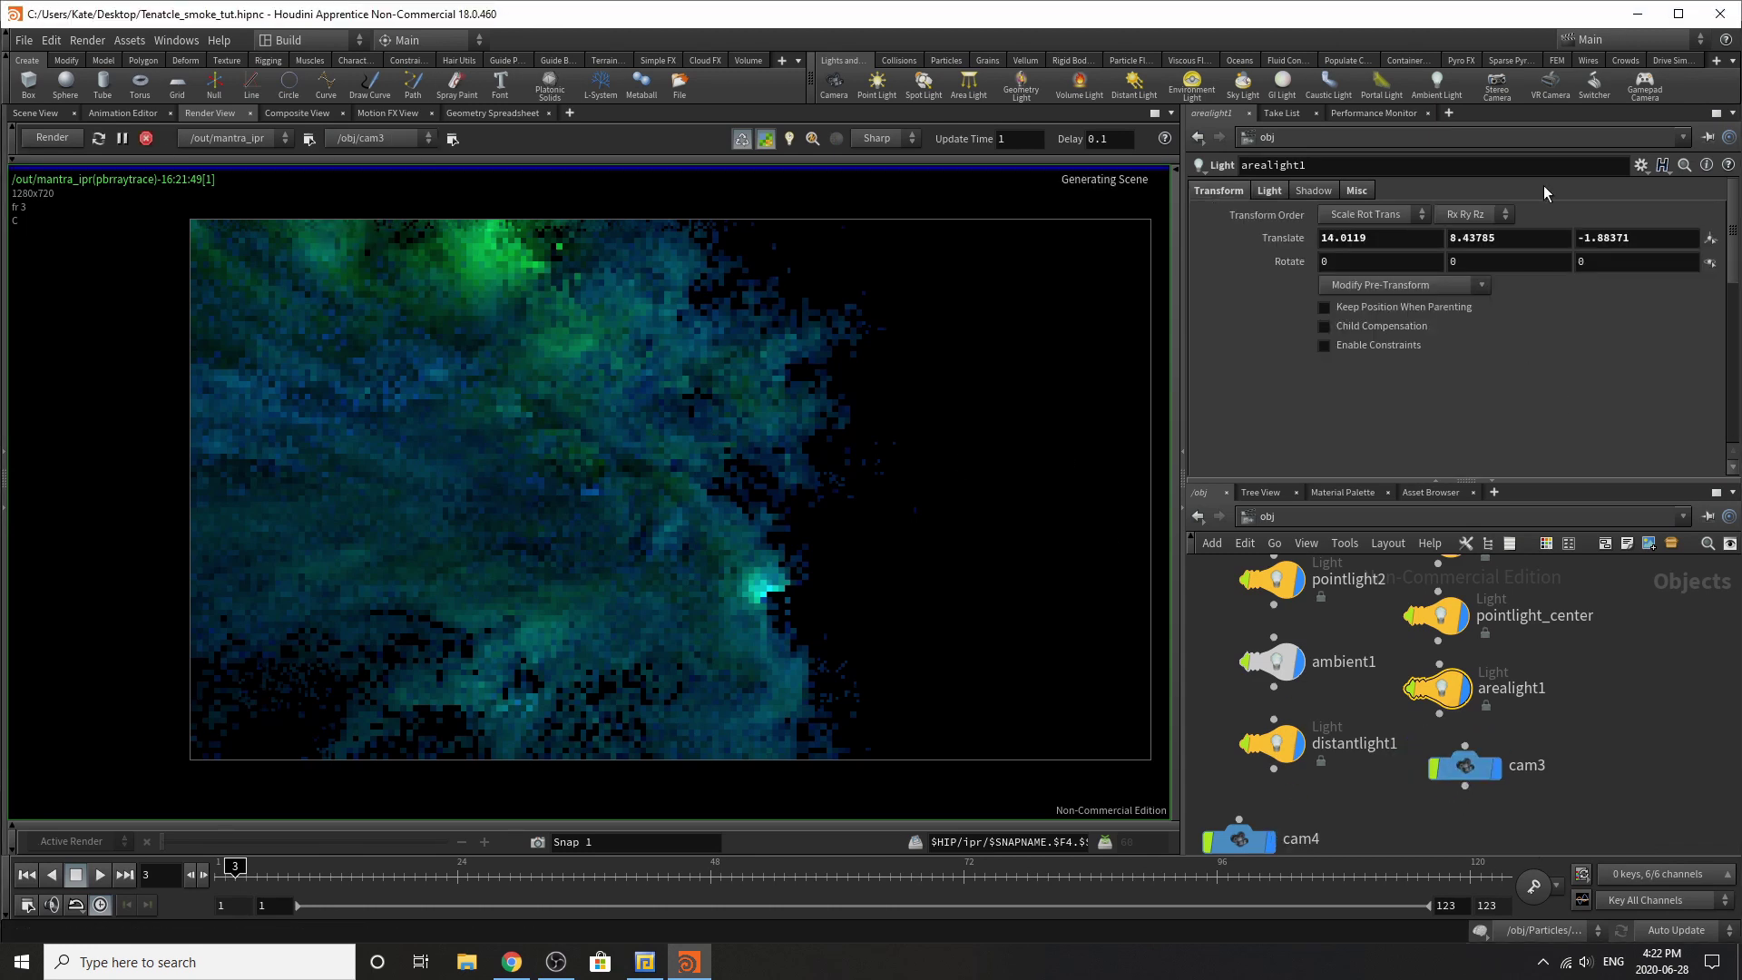
{"action": "scroll", "coordinate": [1482, 770], "scroll_direction": "down", "scroll_amount": 2}
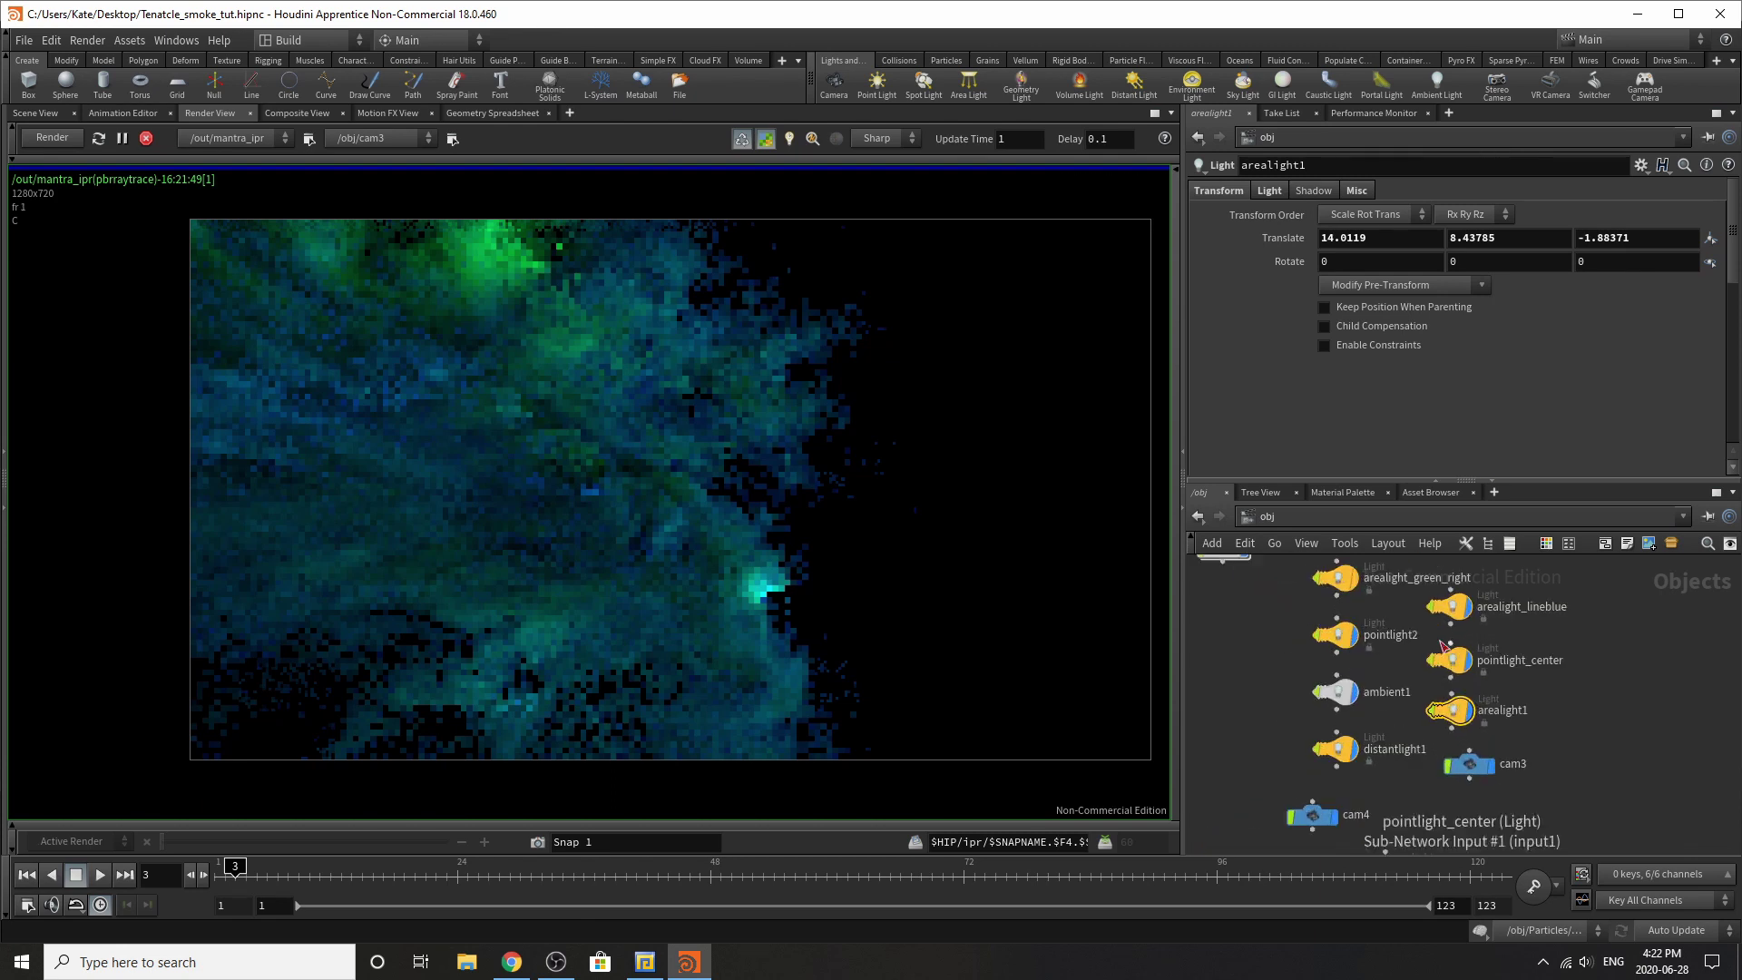
Step: Review the light settings and transform values of pointlight_center and arealight_lineblue
{"action": "left_click", "coordinate": [1448, 667]}
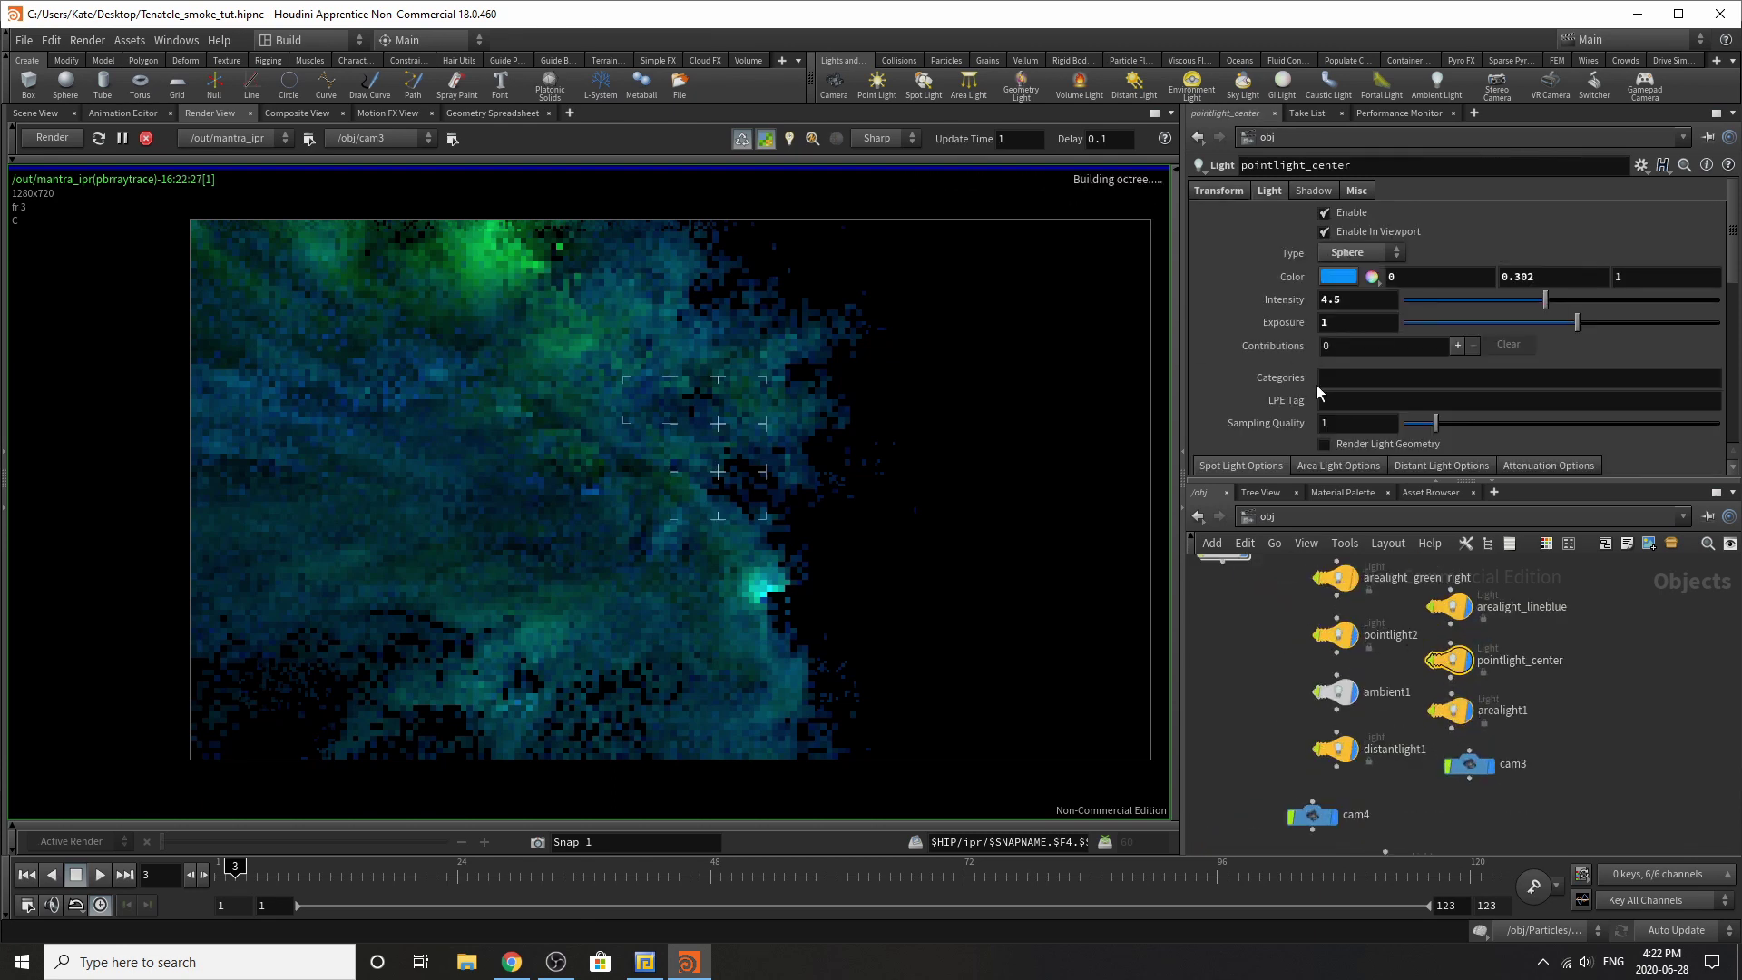
{"action": "left_click", "coordinate": [1230, 195]}
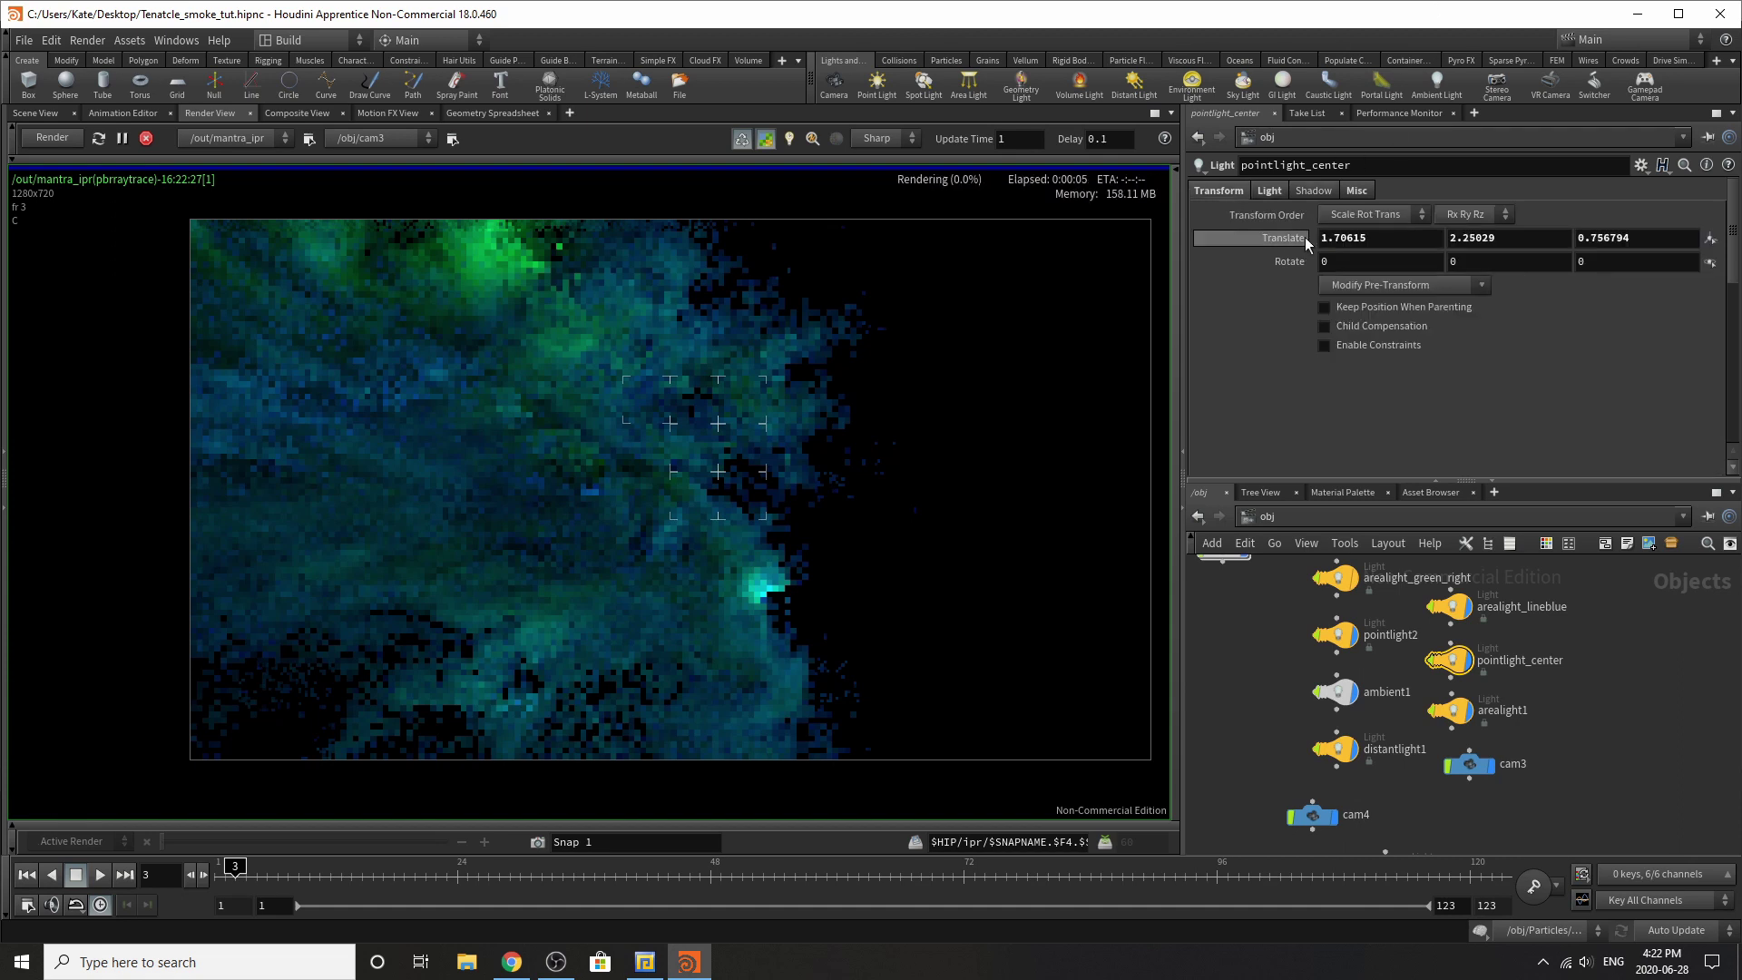
{"action": "left_click", "coordinate": [1451, 605]}
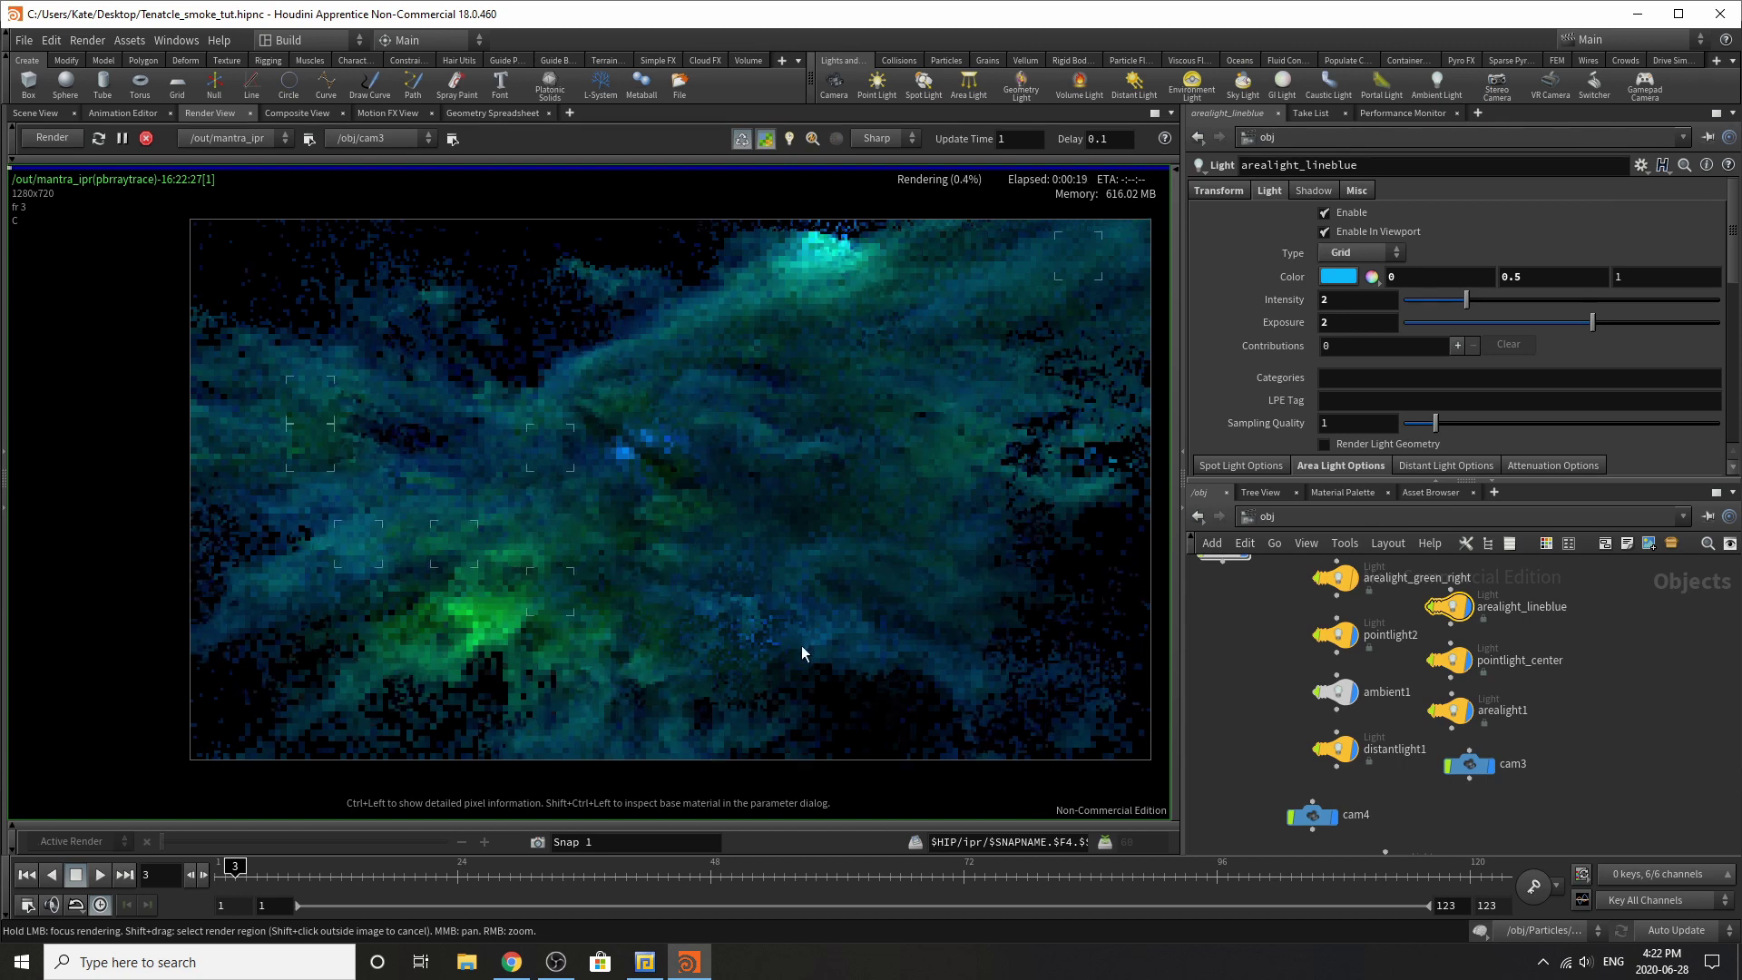
{"action": "left_click", "coordinate": [1218, 191]}
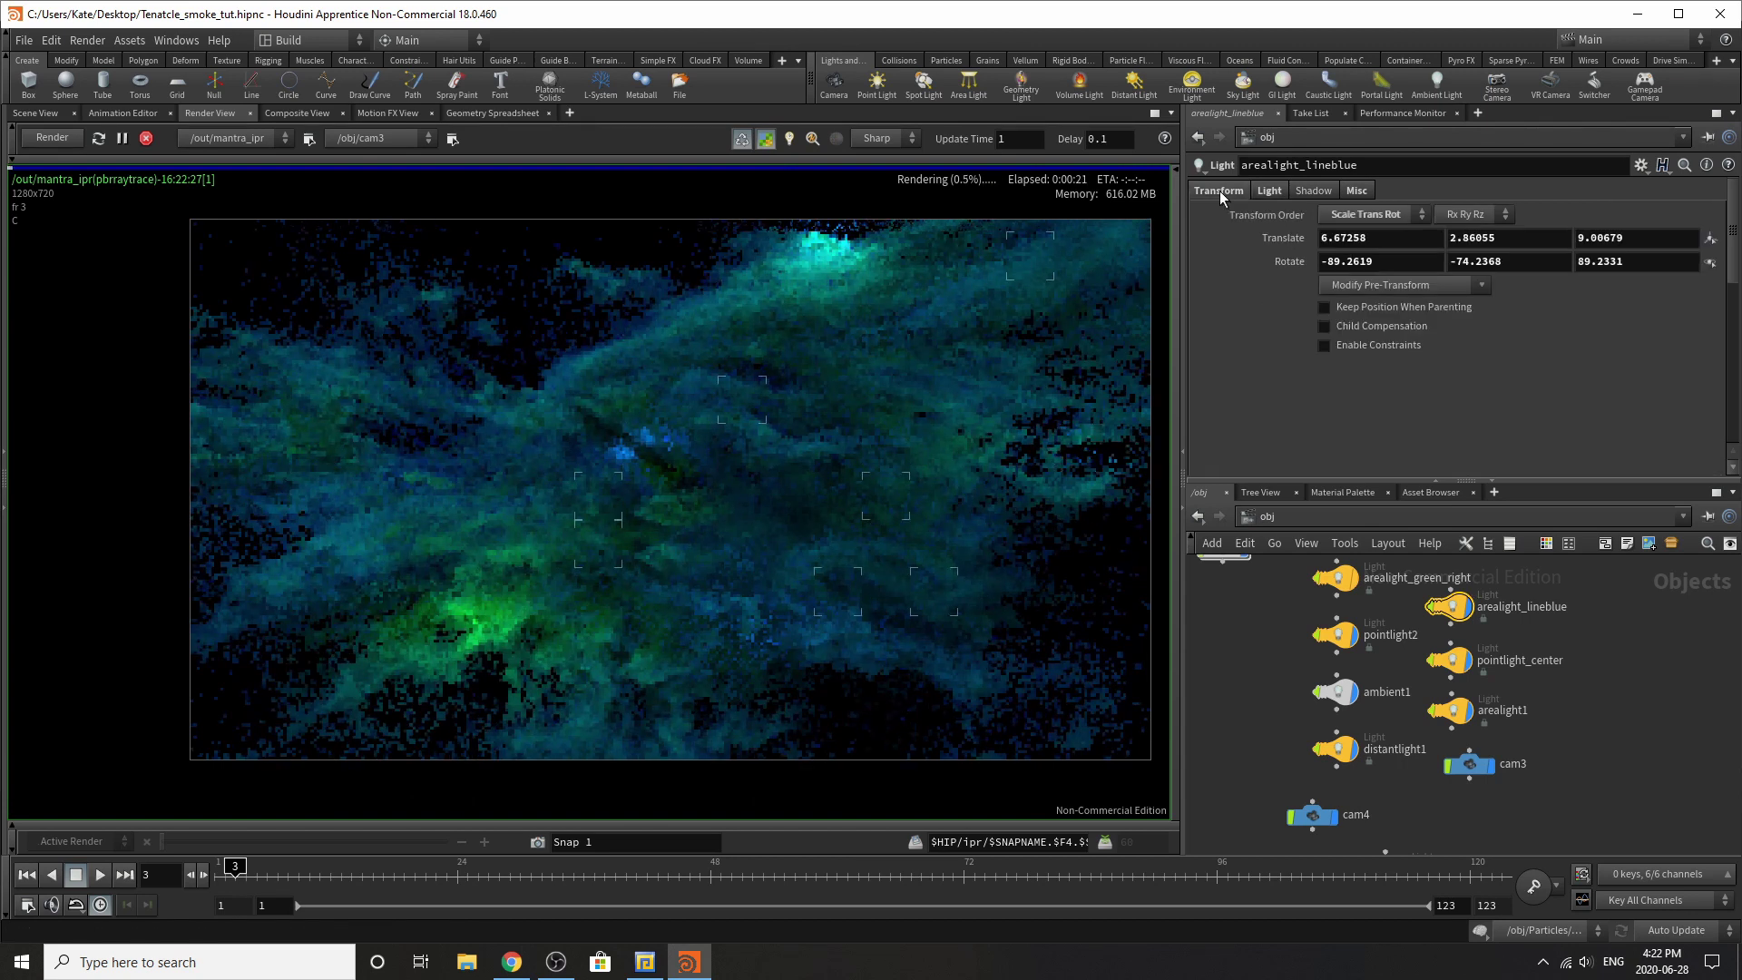
Step: Review the light settings and transform values of arealight_green_right and pointlight2
{"action": "left_click", "coordinate": [1346, 579]}
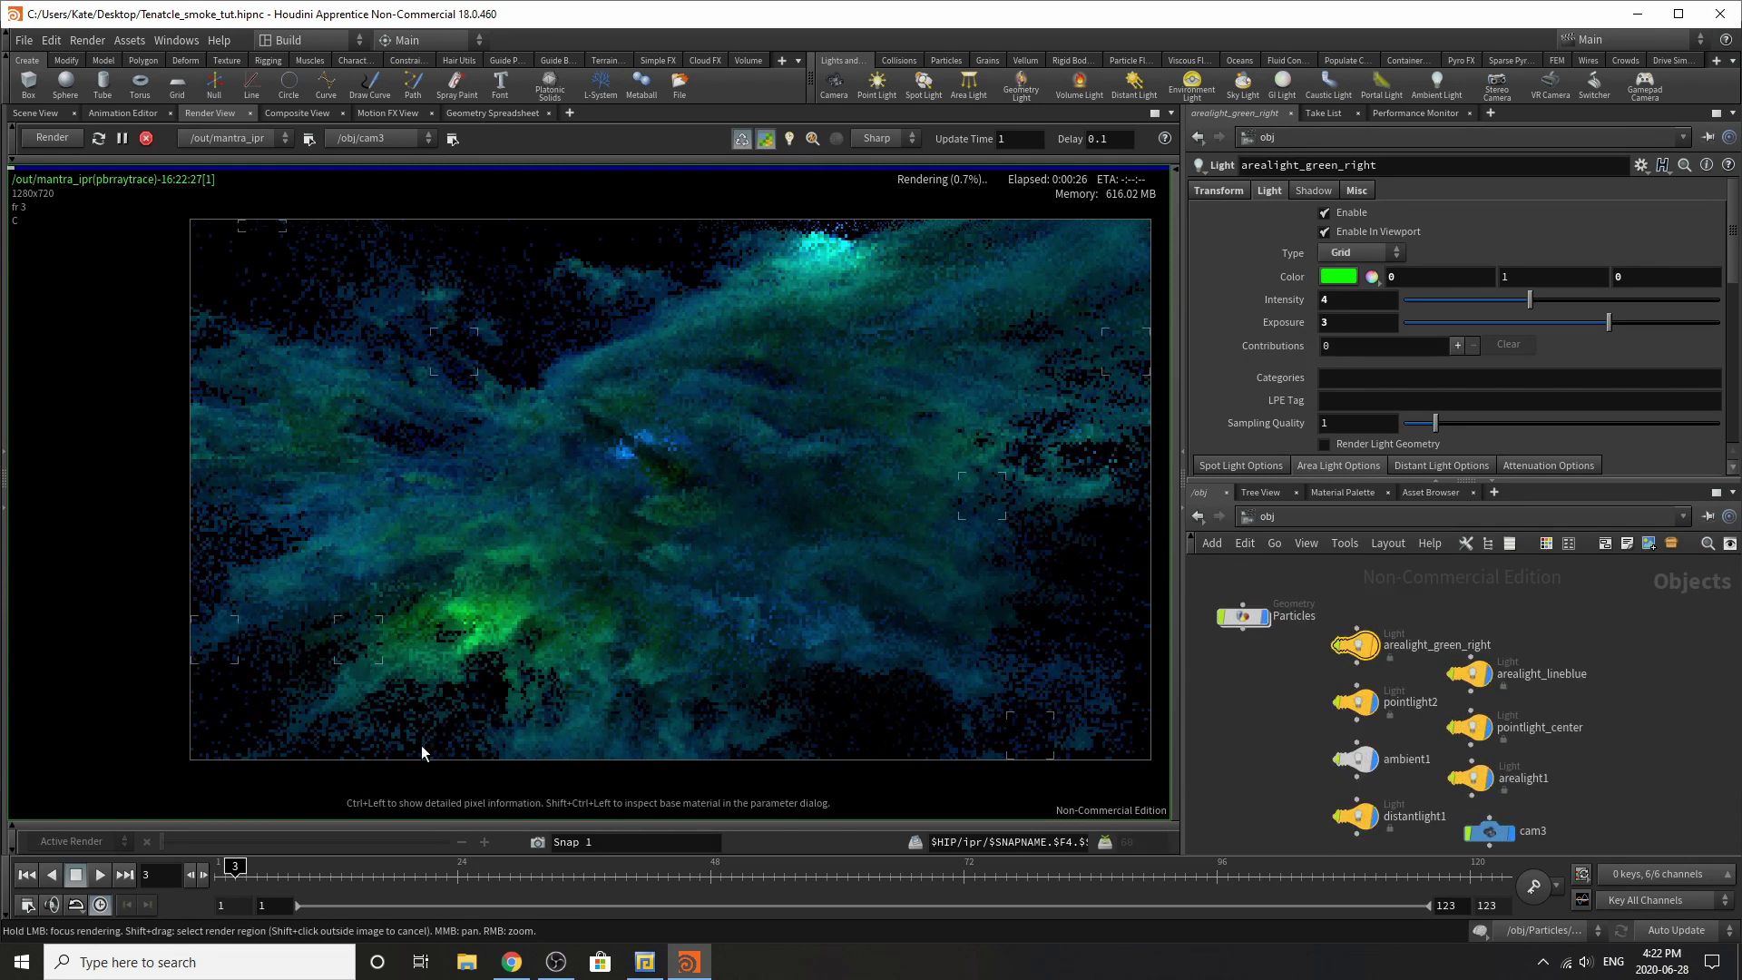
{"action": "left_click", "coordinate": [1234, 193]}
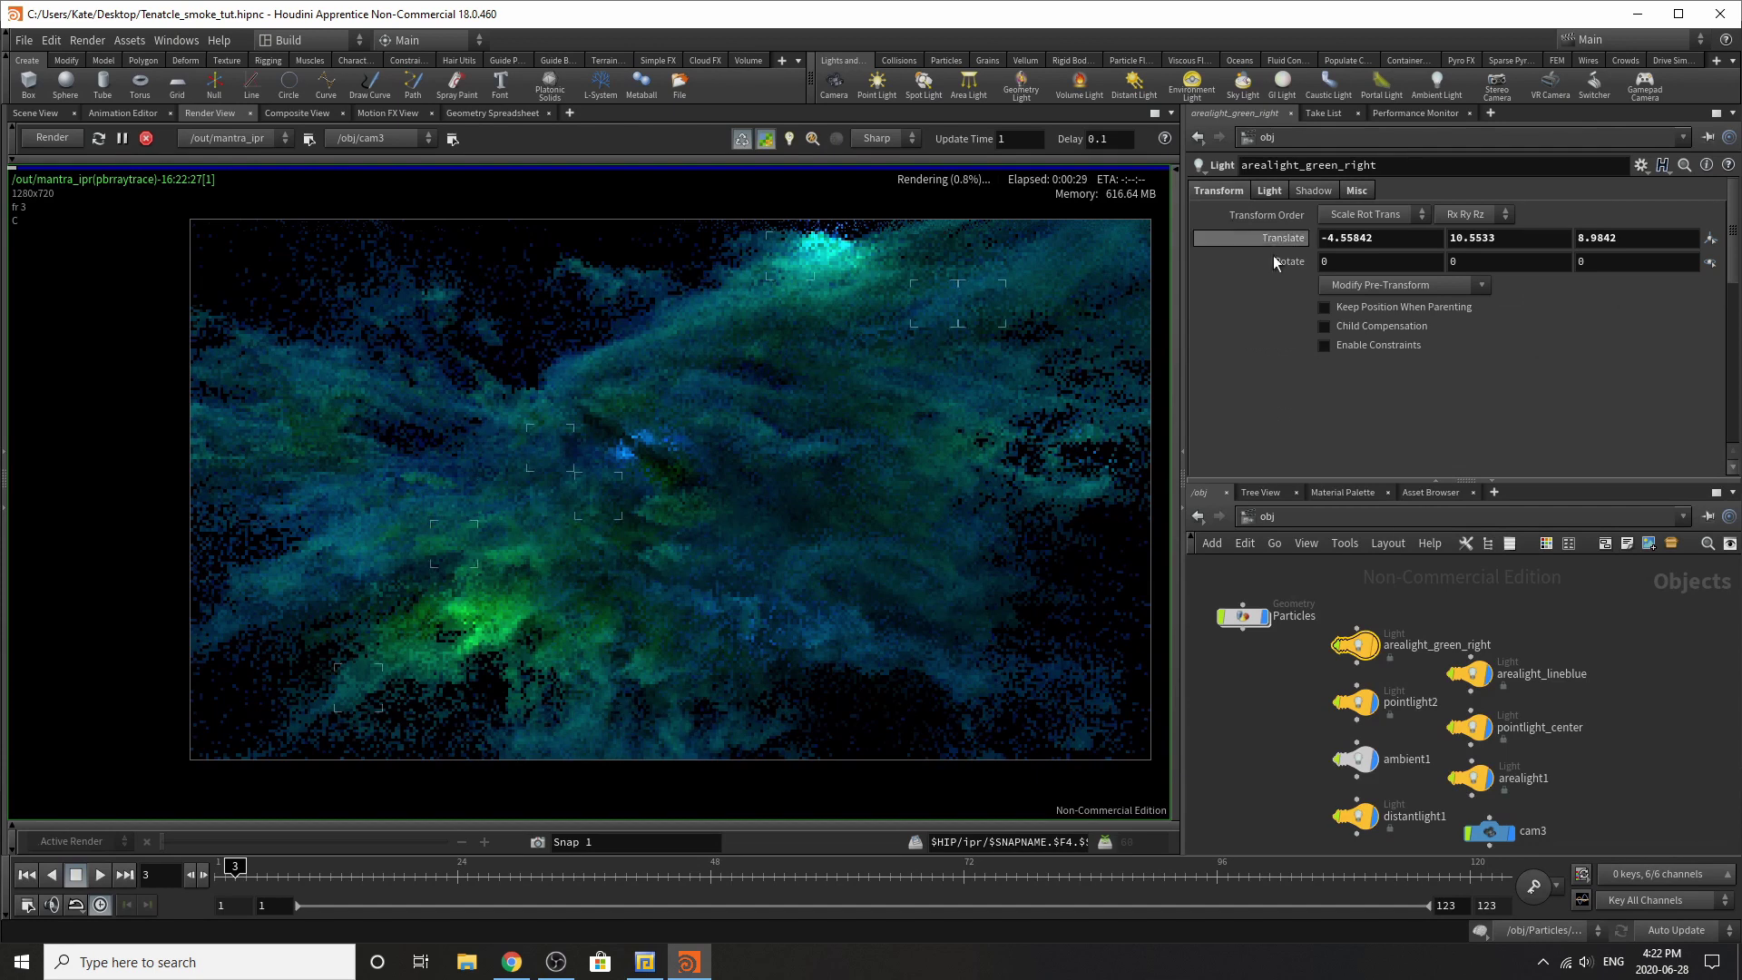
{"action": "left_click", "coordinate": [1357, 703]}
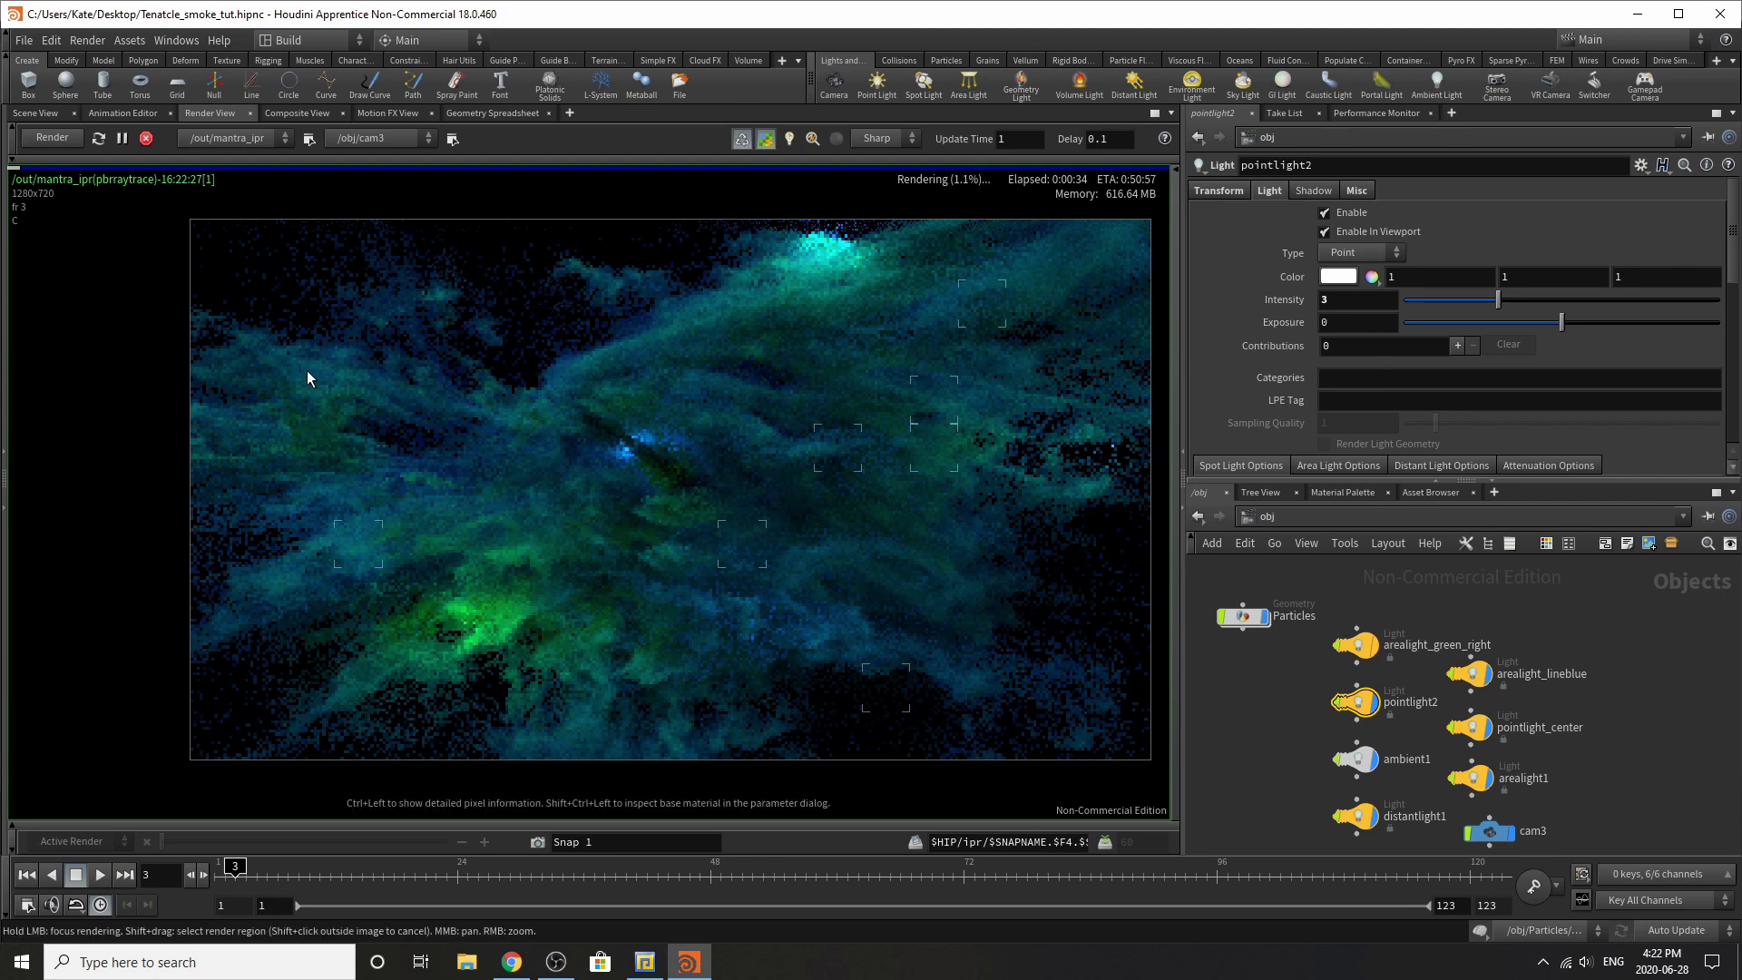
{"action": "left_click", "coordinate": [1216, 192]}
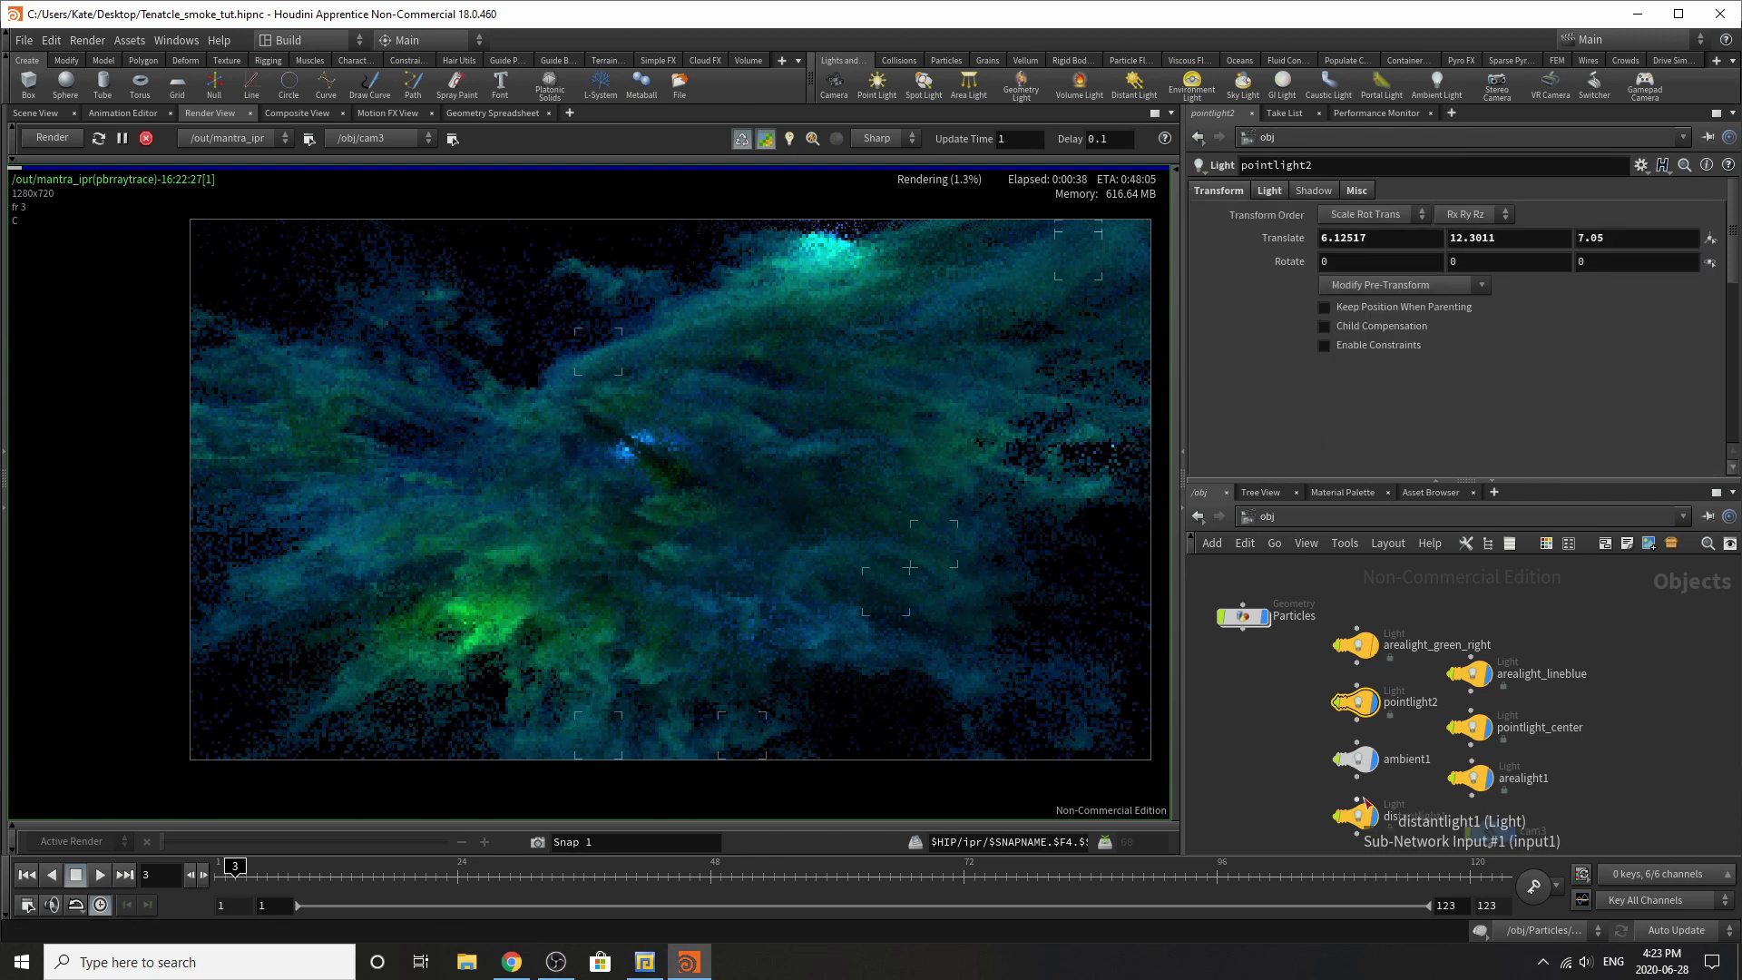
Step: Review ambient1's color and intensity, and distantlight1's light settings and transform values
{"action": "scroll", "coordinate": [1361, 780], "scroll_direction": "up", "scroll_amount": 2}
{"action": "left_click", "coordinate": [1357, 762]}
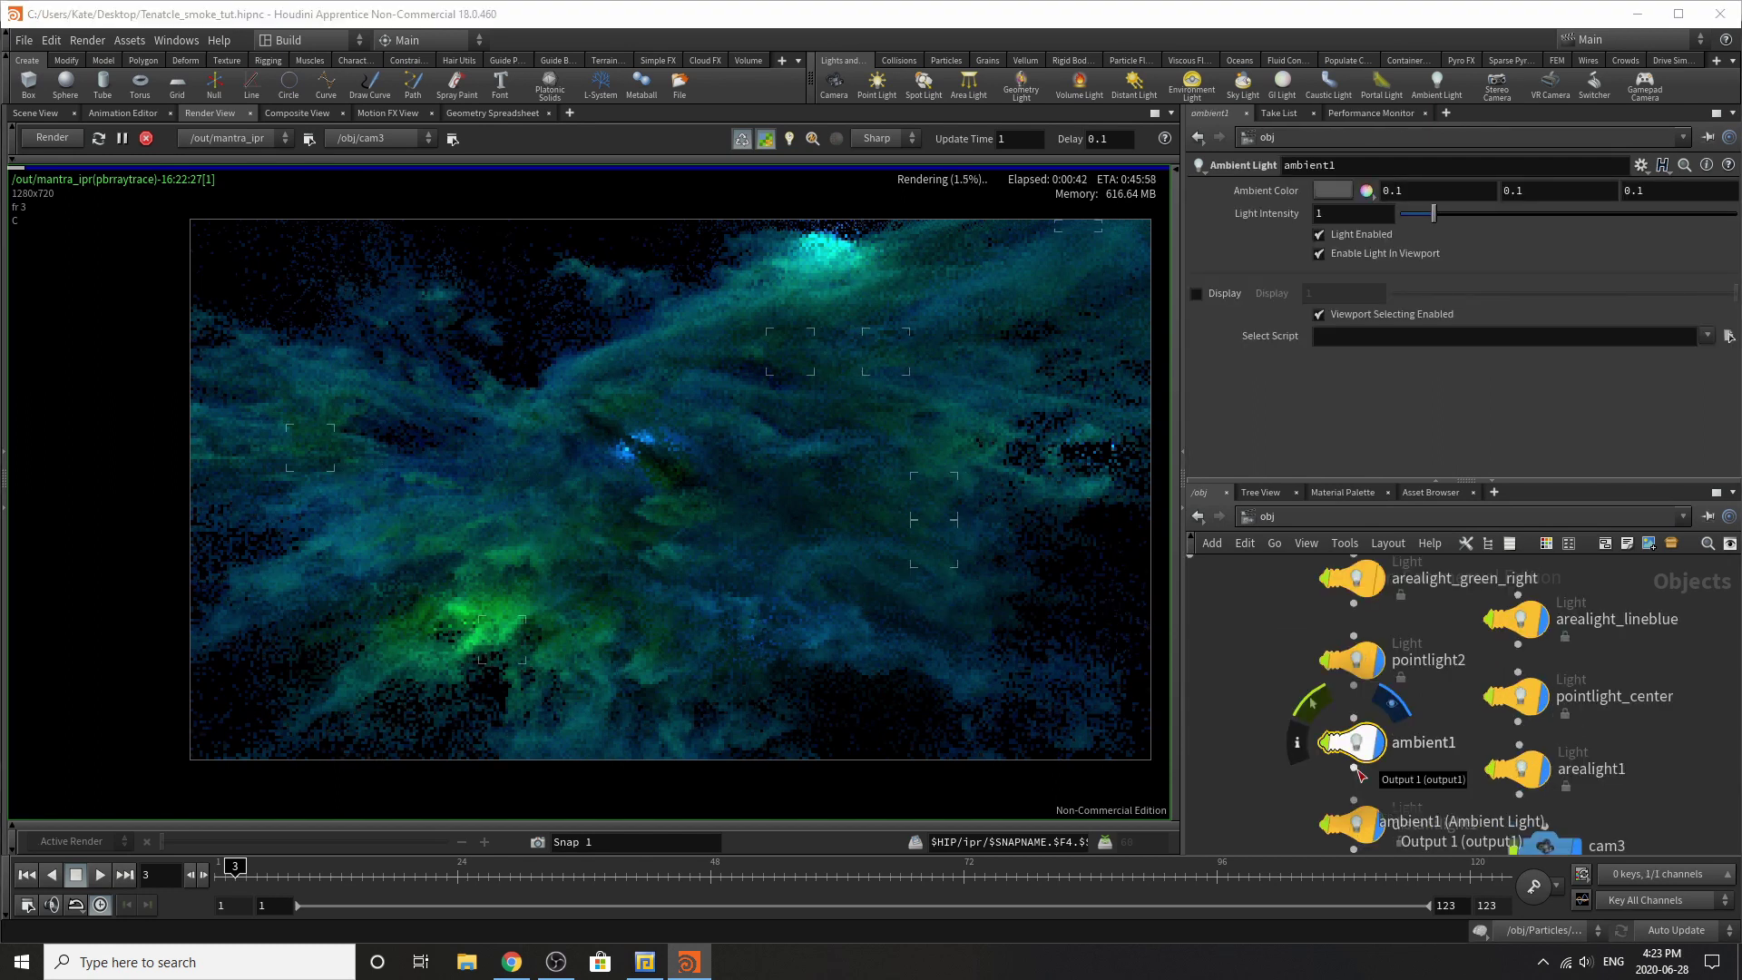
{"action": "scroll", "coordinate": [1361, 762], "scroll_direction": "down", "scroll_amount": 2}
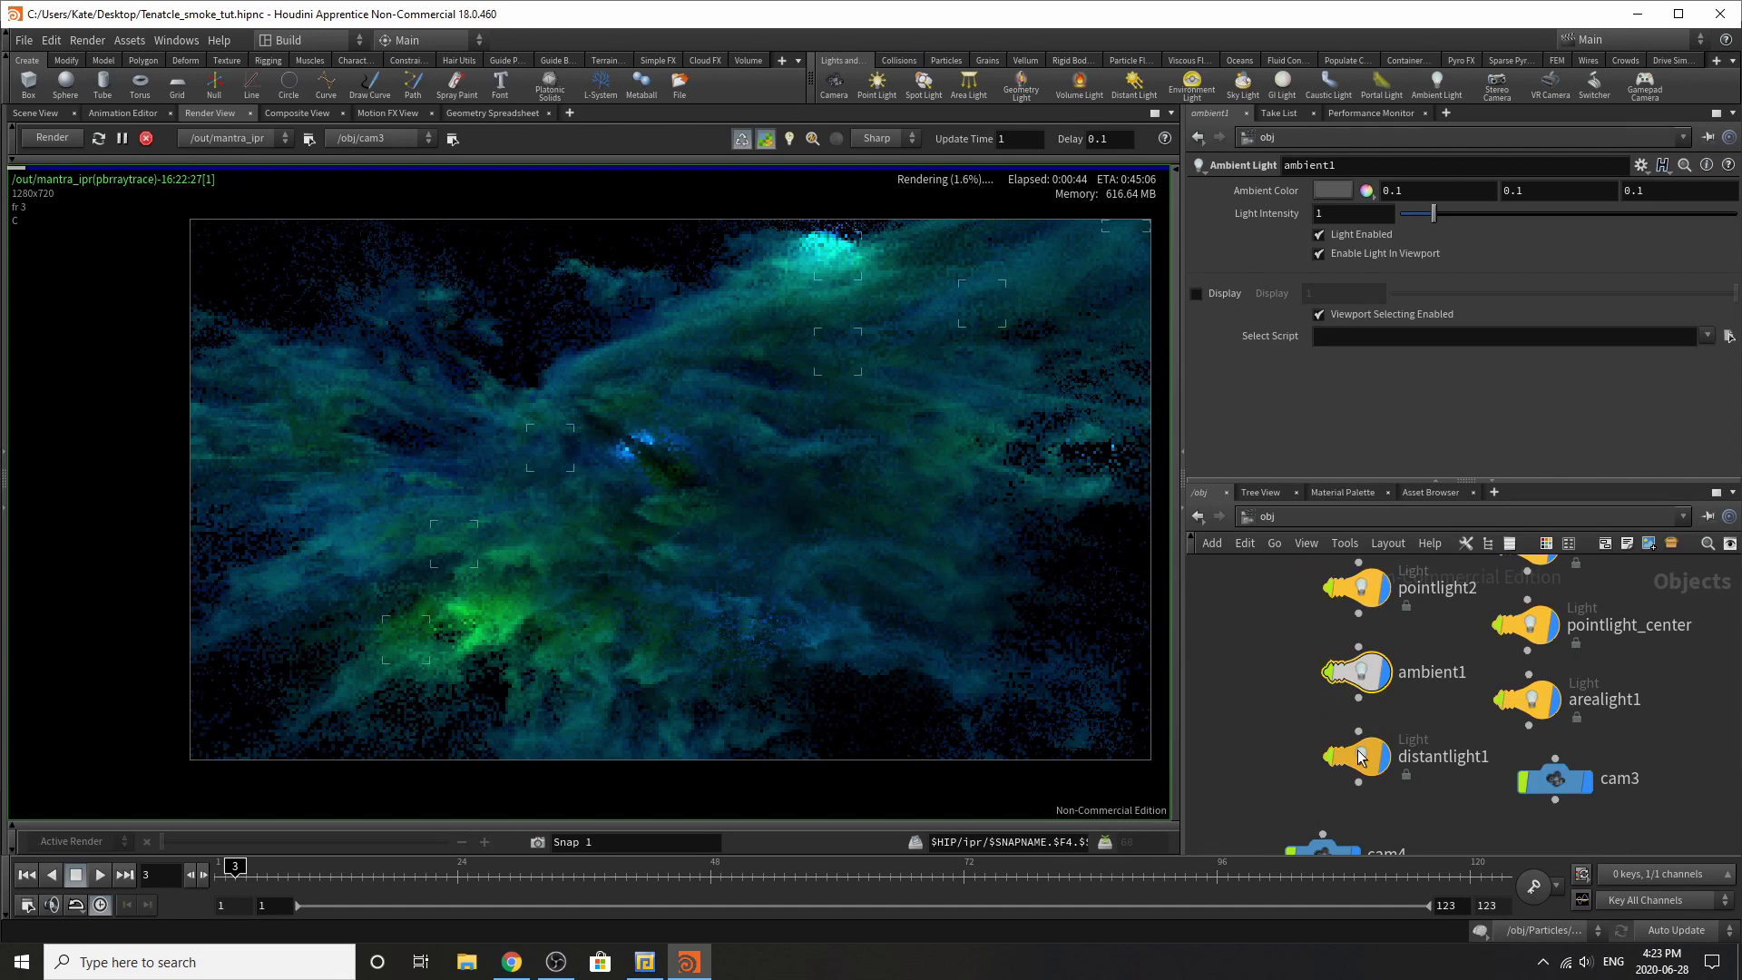
{"action": "left_click", "coordinate": [1361, 755]}
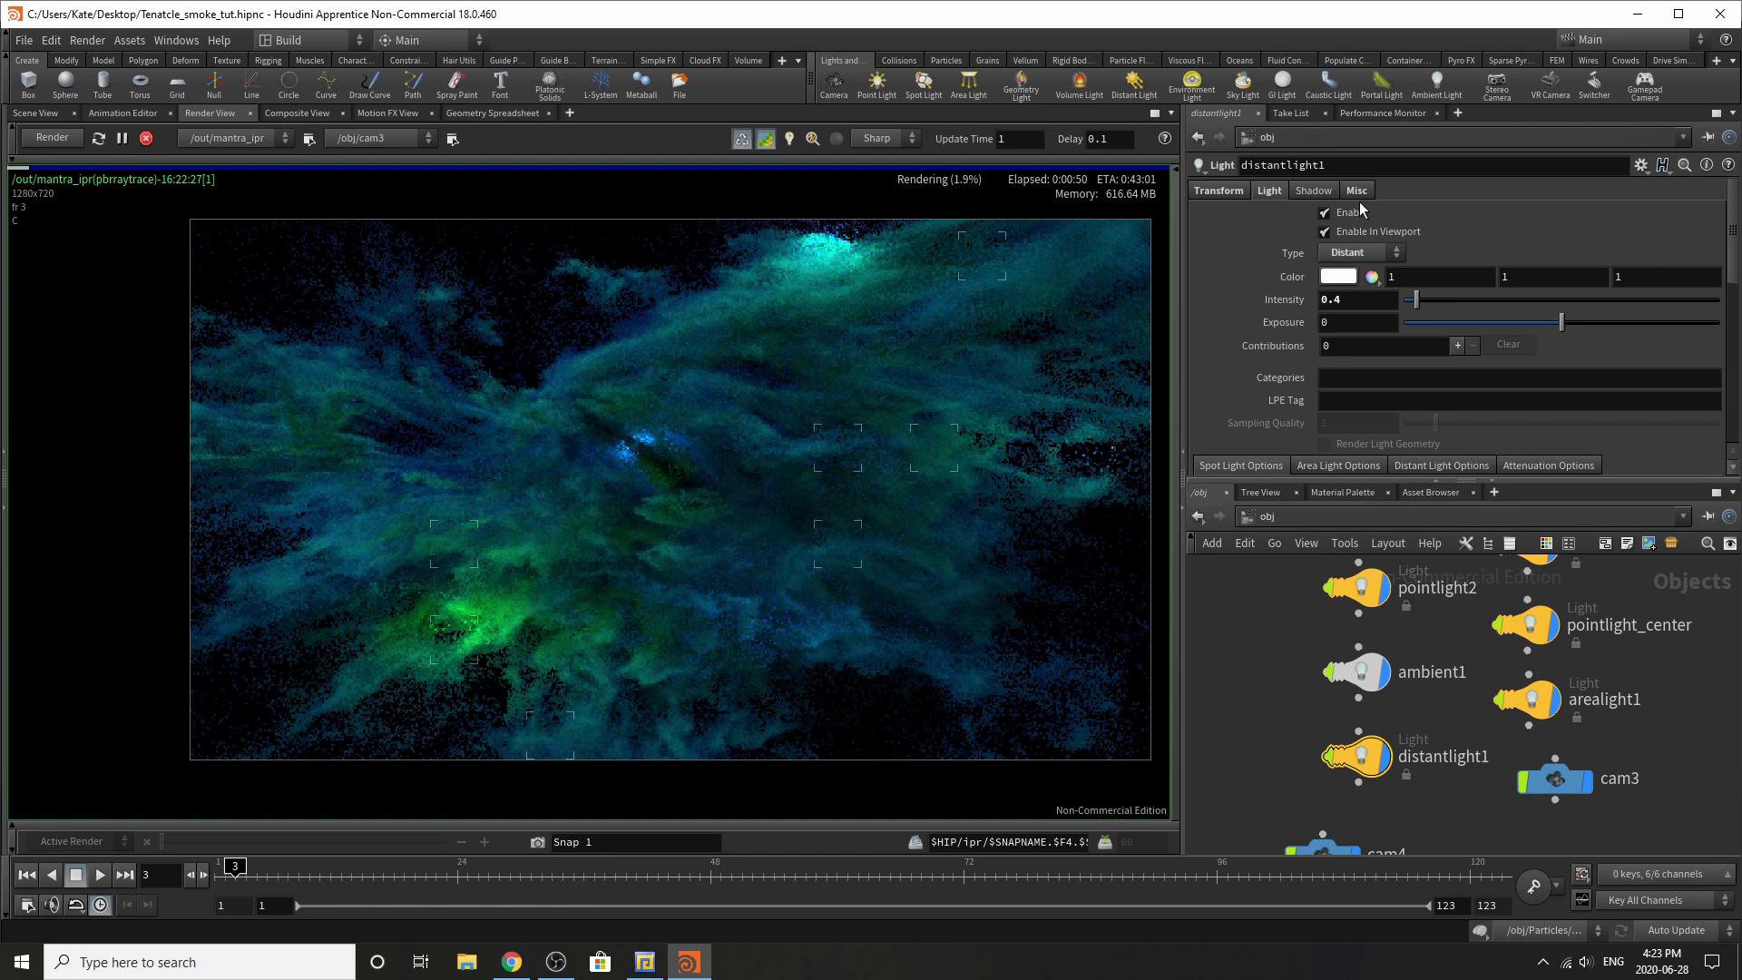
{"action": "left_click", "coordinate": [1218, 190]}
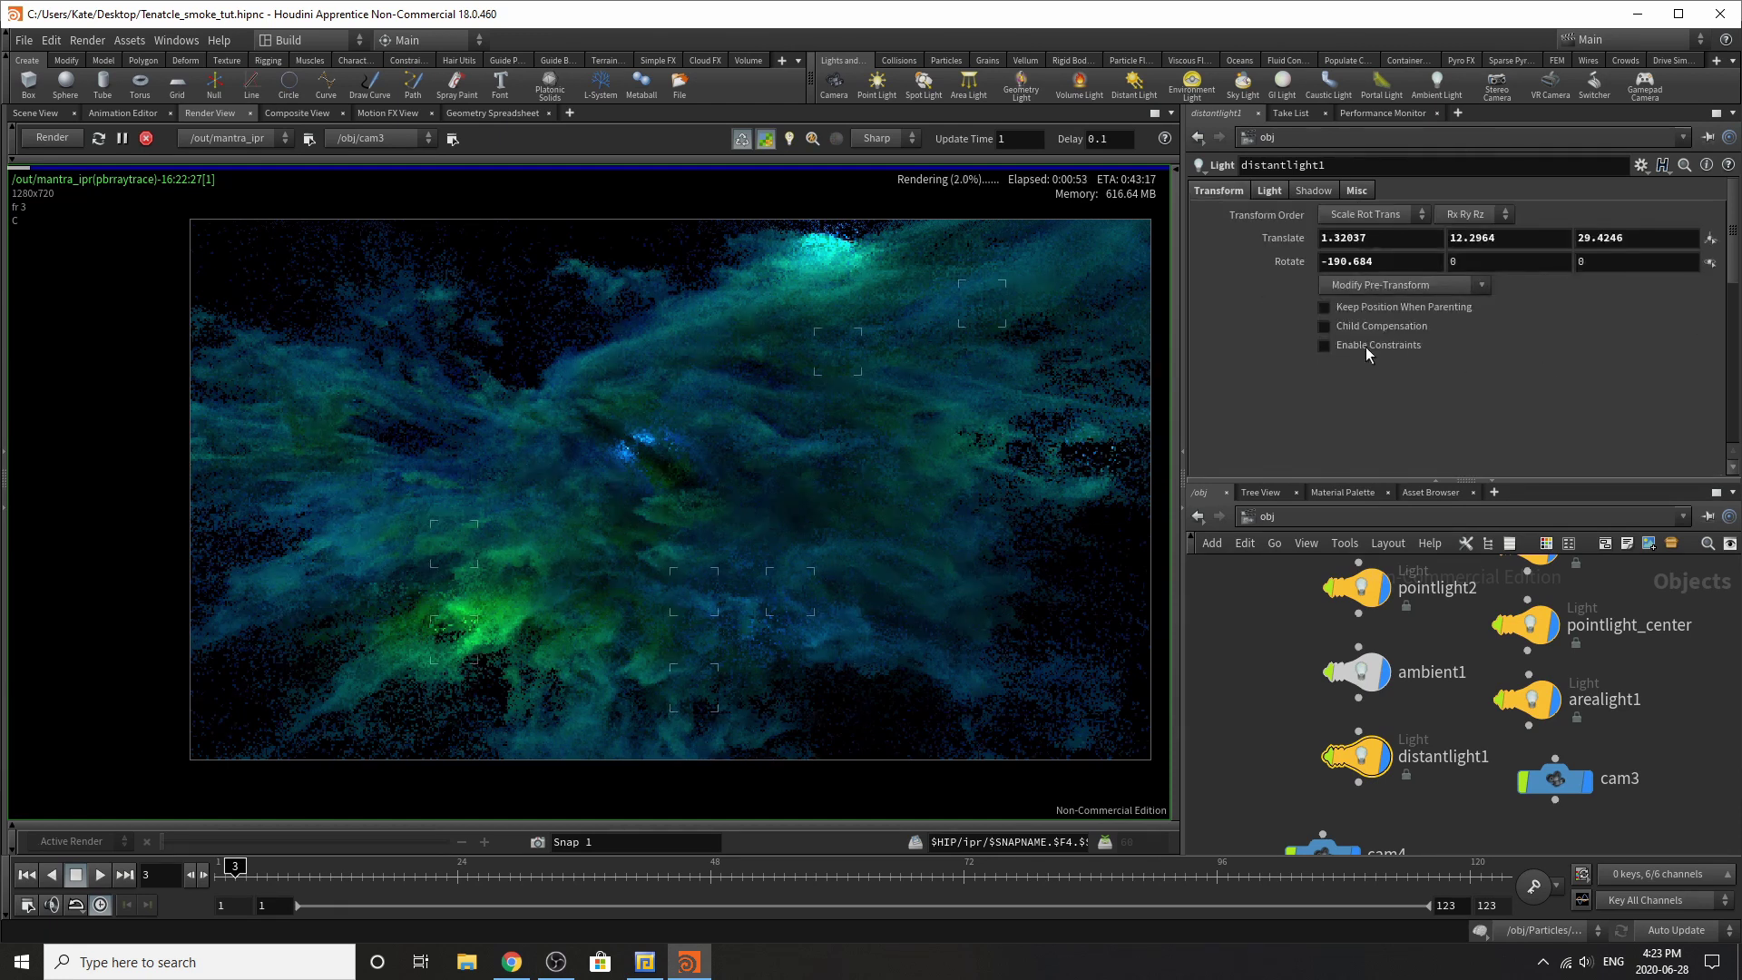